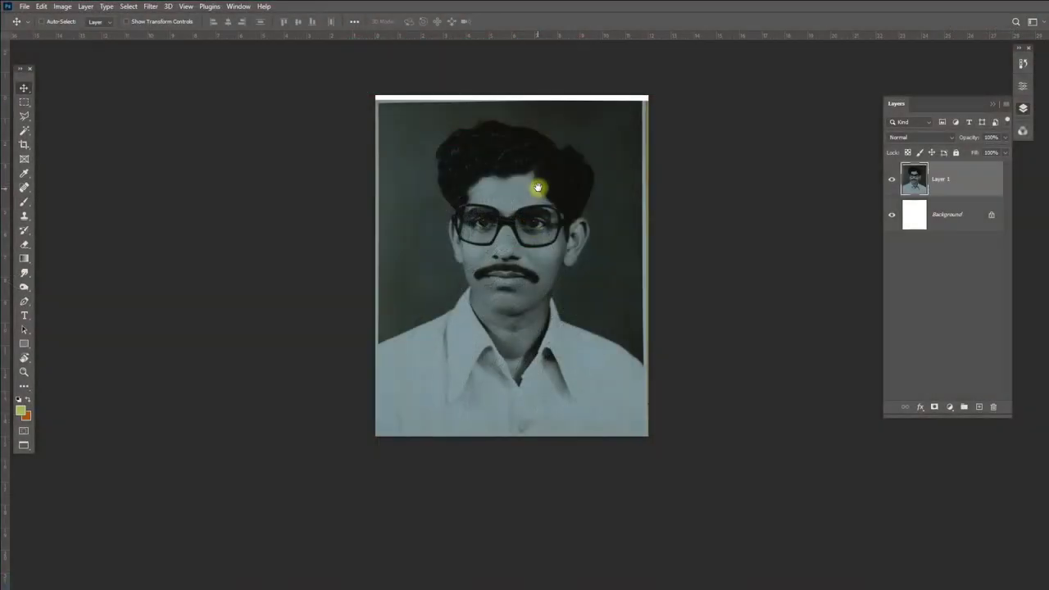
# Start a Pen outline at the collar, run it up the neck and curve it around the hair.
pyautogui.press('p')
pyautogui.scroll(2, 318, 401)
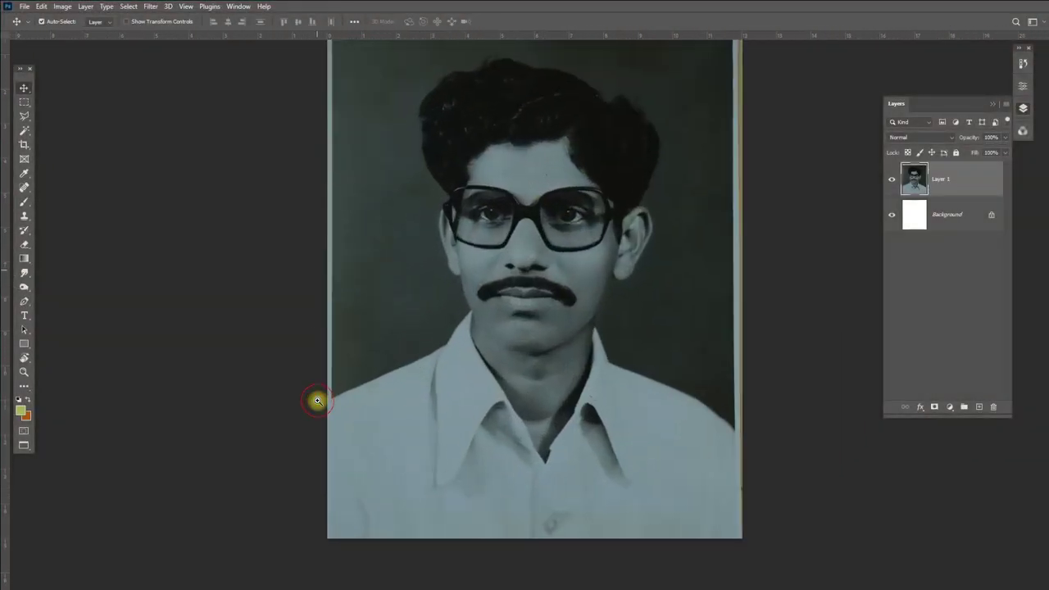
pyautogui.scroll(2, 316, 398)
pyautogui.scroll(2, 368, 374)
pyautogui.click(532, 308)
pyautogui.scroll(2, 532, 309)
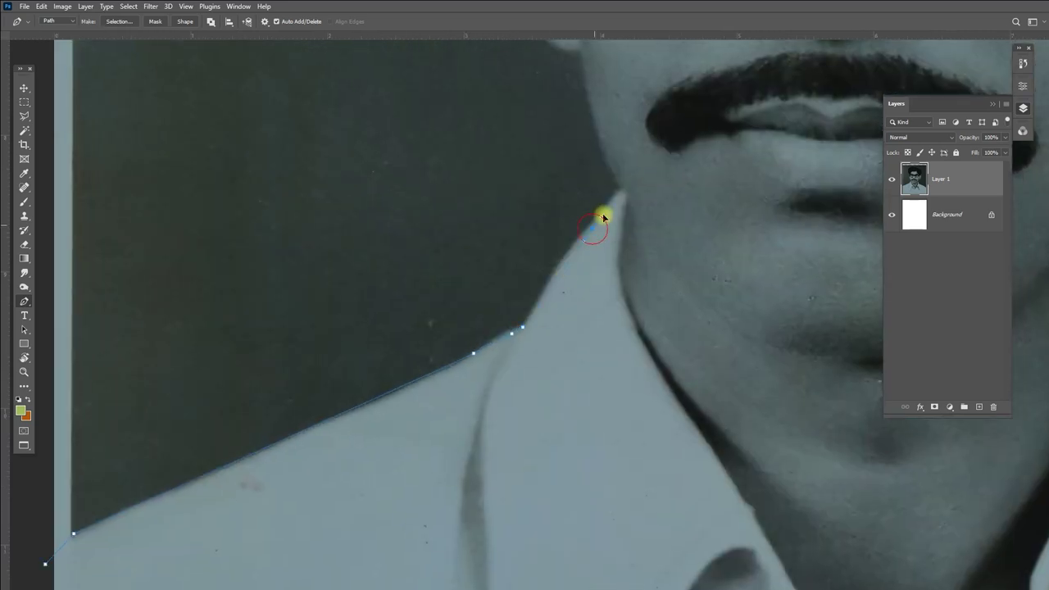
pyautogui.scroll(2, 604, 216)
pyautogui.click(446, 316)
pyautogui.scroll(2, 445, 316)
pyautogui.scroll(2, 418, 161)
pyautogui.scroll(2, 489, 417)
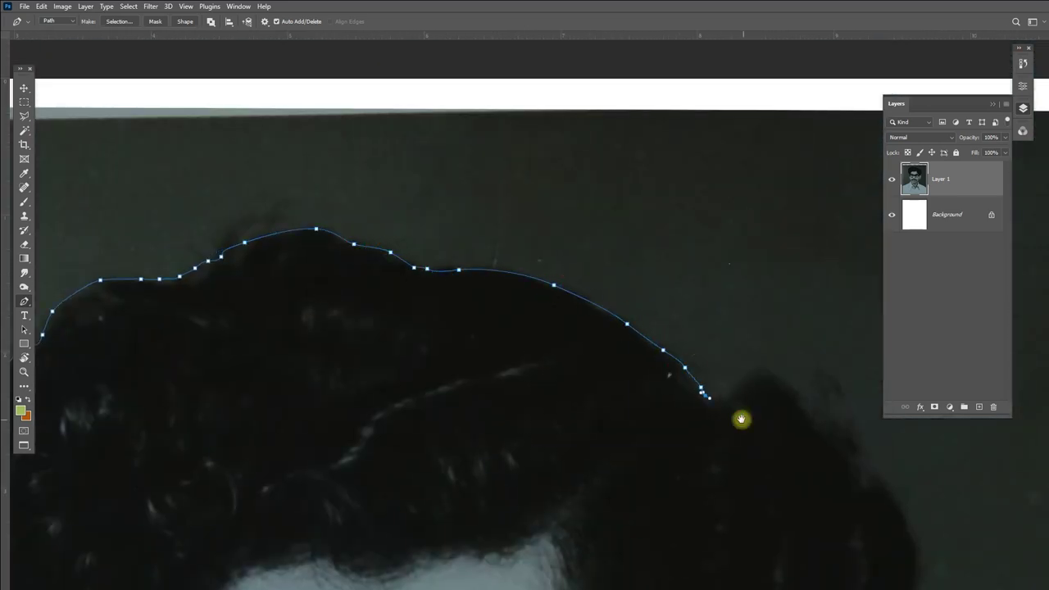
pyautogui.moveTo(741, 420); pyautogui.dragTo(741, 347)
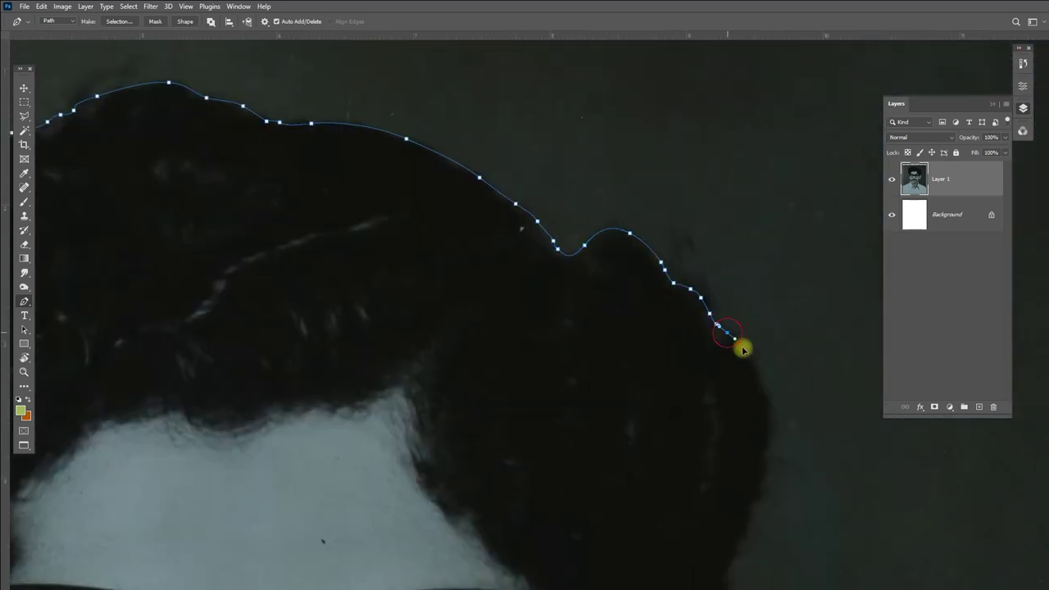
pyautogui.scroll(-5, 733, 480)
pyautogui.moveTo(732, 480); pyautogui.dragTo(732, 288)
pyautogui.scroll(2, 733, 288)
# Continue the outline along the ear, earlobe and down the jawline.
pyautogui.click(603, 237)
pyautogui.click(632, 304)
pyautogui.scroll(-3, 637, 318)
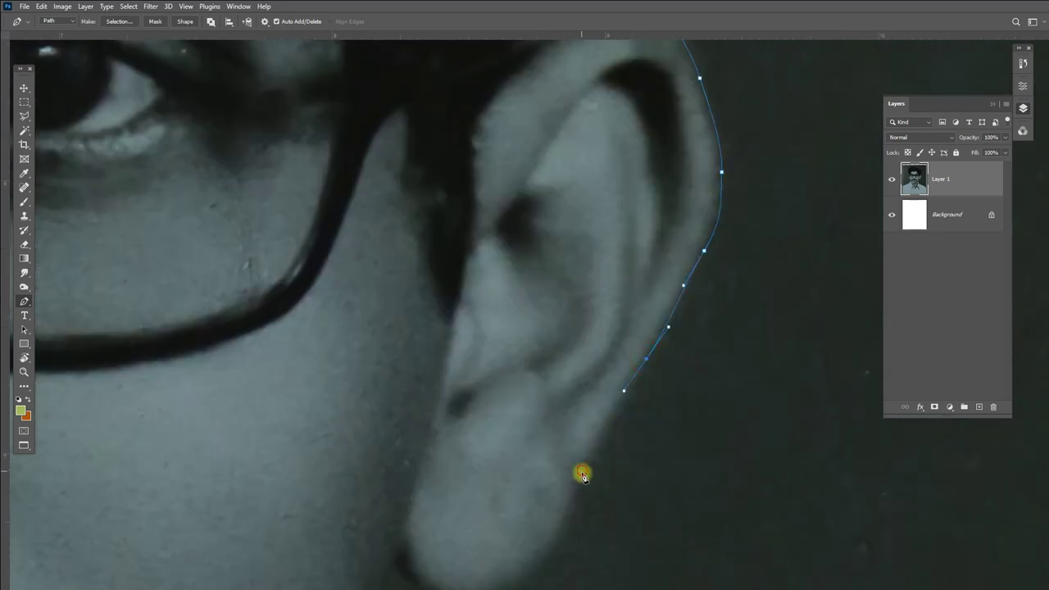
pyautogui.click(563, 265)
pyautogui.scroll(-2, 562, 302)
pyautogui.click(532, 336)
pyautogui.click(520, 398)
pyautogui.moveTo(519, 398); pyautogui.dragTo(452, 339)
pyautogui.scroll(-3, 451, 339)
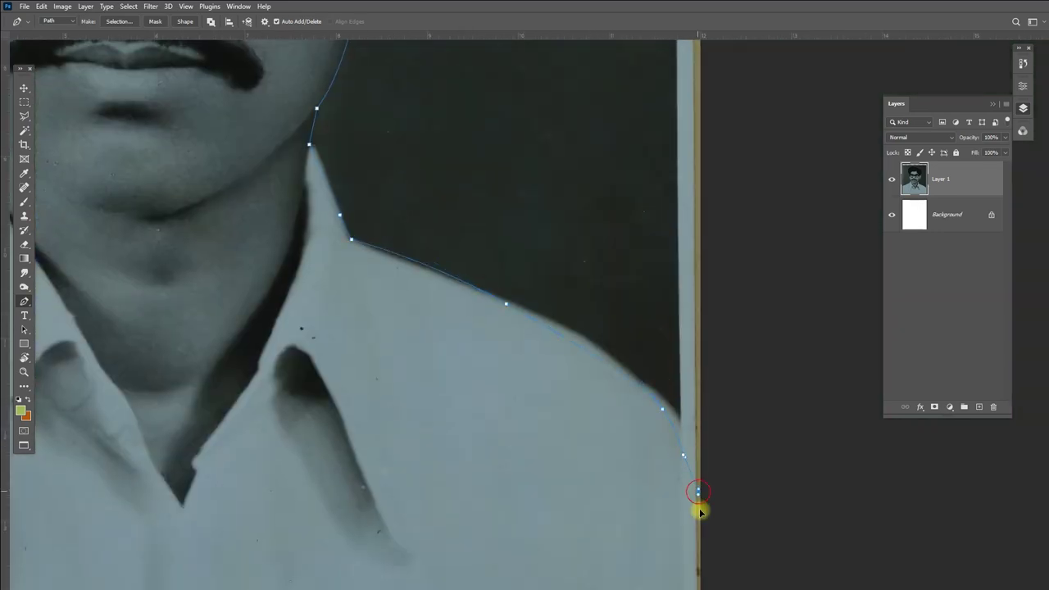
pyautogui.scroll(-2, 698, 504)
# Trace the shoulders and shirt edge, close the outline and convert it to a selection.
pyautogui.click(768, 332)
pyautogui.moveTo(639, 388); pyautogui.dragTo(831, 377)
pyautogui.click(111, 326)
pyautogui.click(156, 205)
pyautogui.click(182, 137)
pyautogui.scroll(-3, 418, 552)
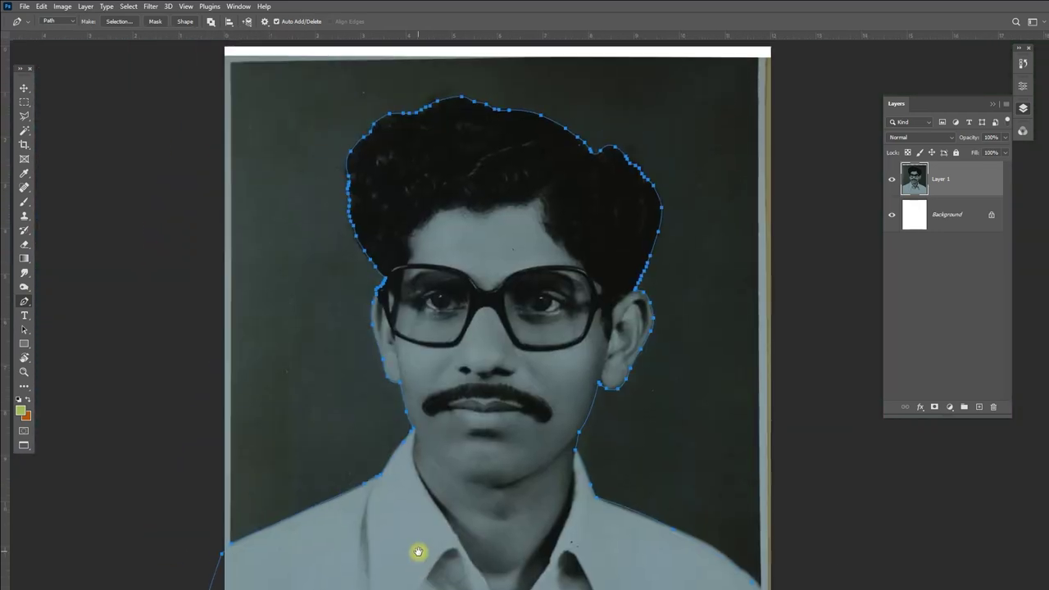
pyautogui.scroll(1, 475, 428)
pyautogui.hotkey('ctrl', 'Return')
pyautogui.scroll(2, 524, 188)
pyautogui.moveTo(525, 188); pyautogui.dragTo(563, 342)
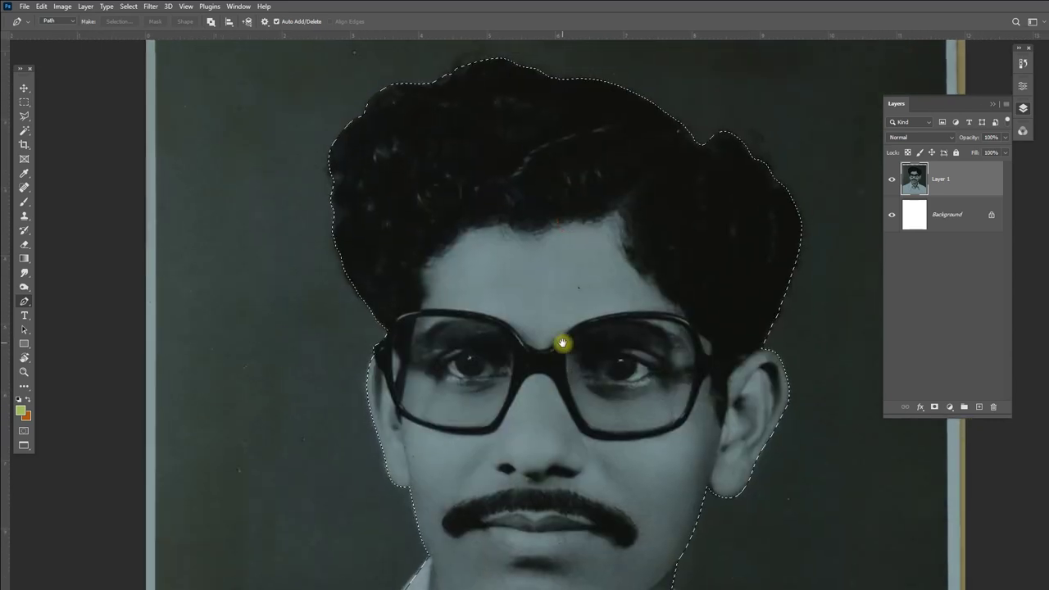
# Feather the figure selection by 2.5 pixels.
pyautogui.click(127, 7)
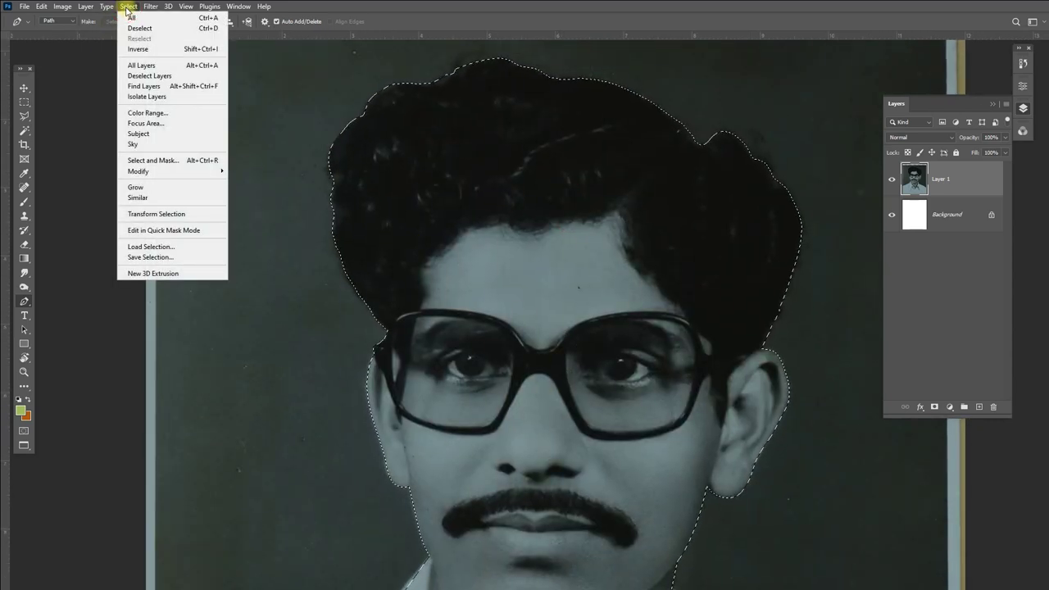
pyautogui.moveTo(139, 171)
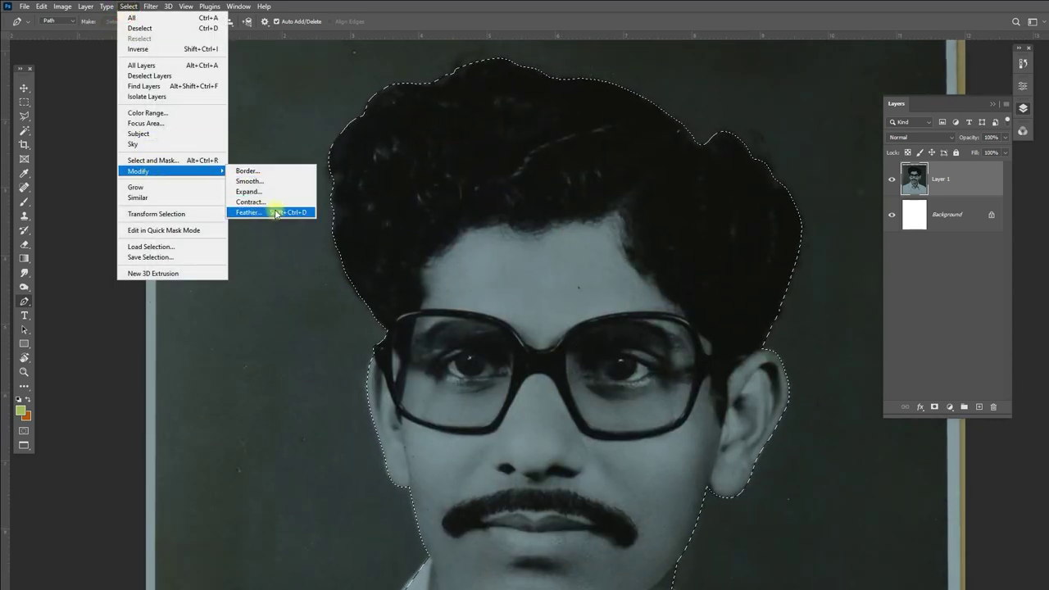
pyautogui.click(276, 212)
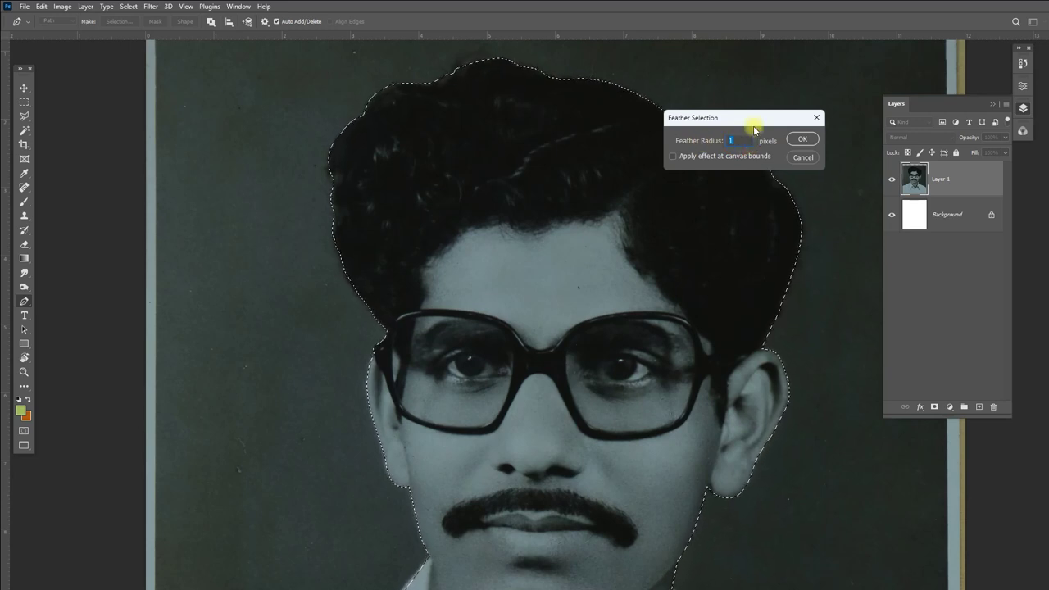
pyautogui.write('2.5')
pyautogui.click(803, 141)
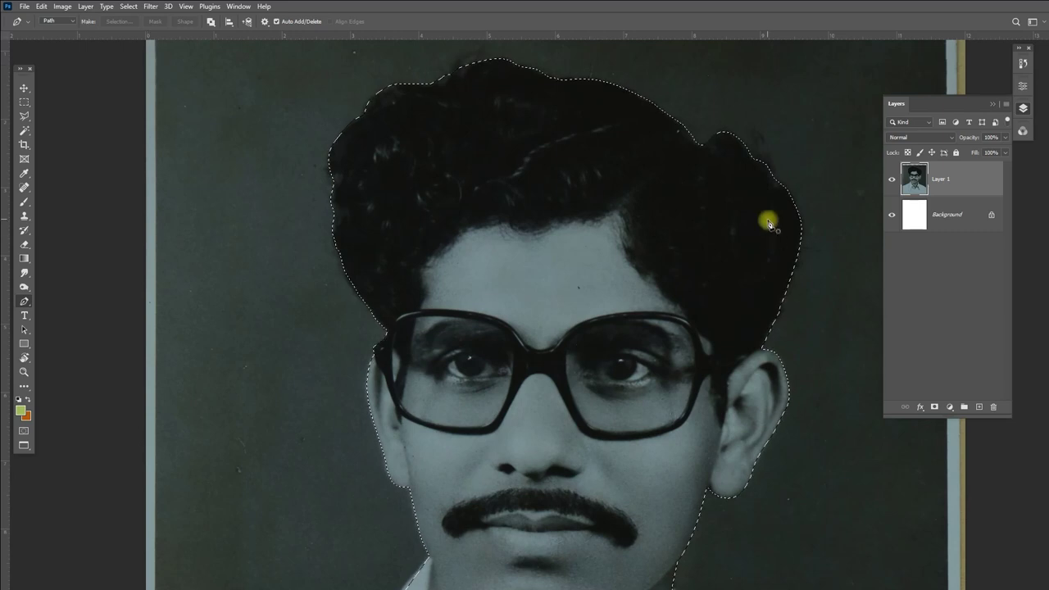
# Copy the feathered figure onto a new Layer 2 and check the cutout against the original.
pyautogui.hotkey('ctrl', 'j')
pyautogui.scroll(1, 731, 169)
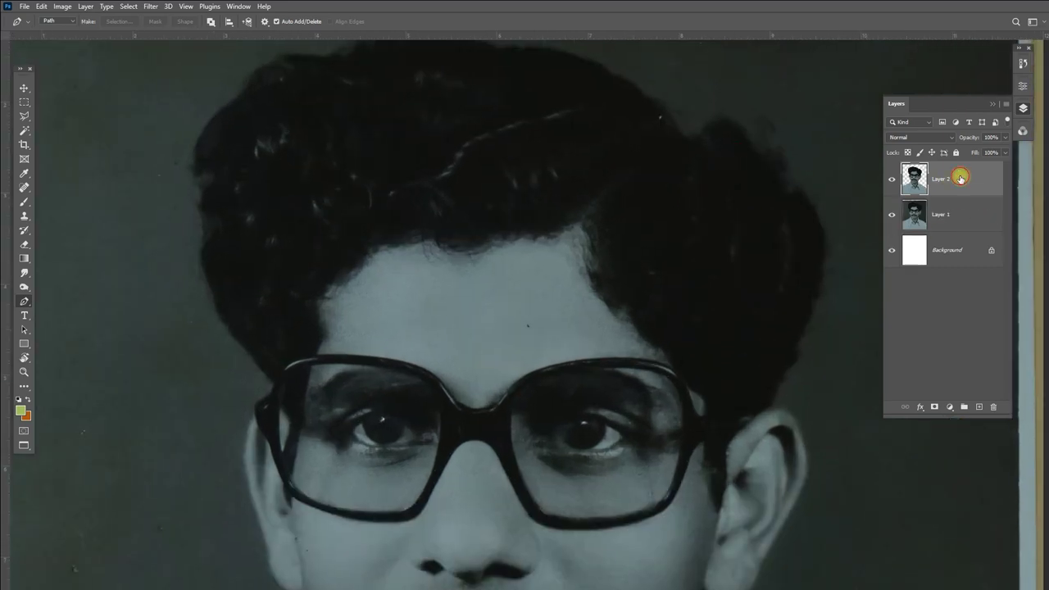
pyautogui.keyDown('shift'); pyautogui.click(967, 215); pyautogui.keyUp('shift')
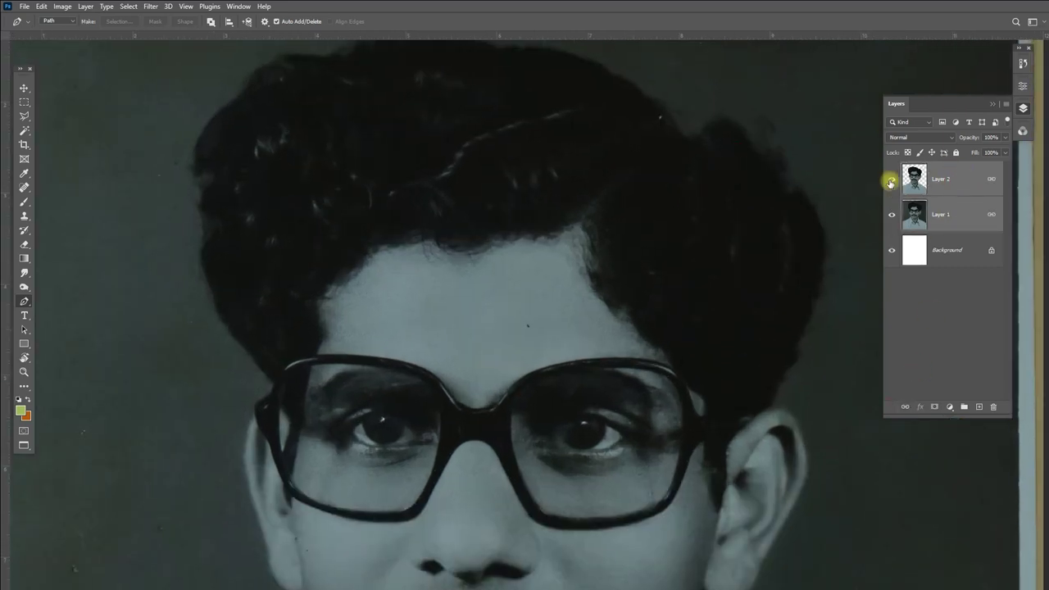
pyautogui.hotkey('ctrl', '0')
pyautogui.press('v')
pyautogui.click(892, 217)
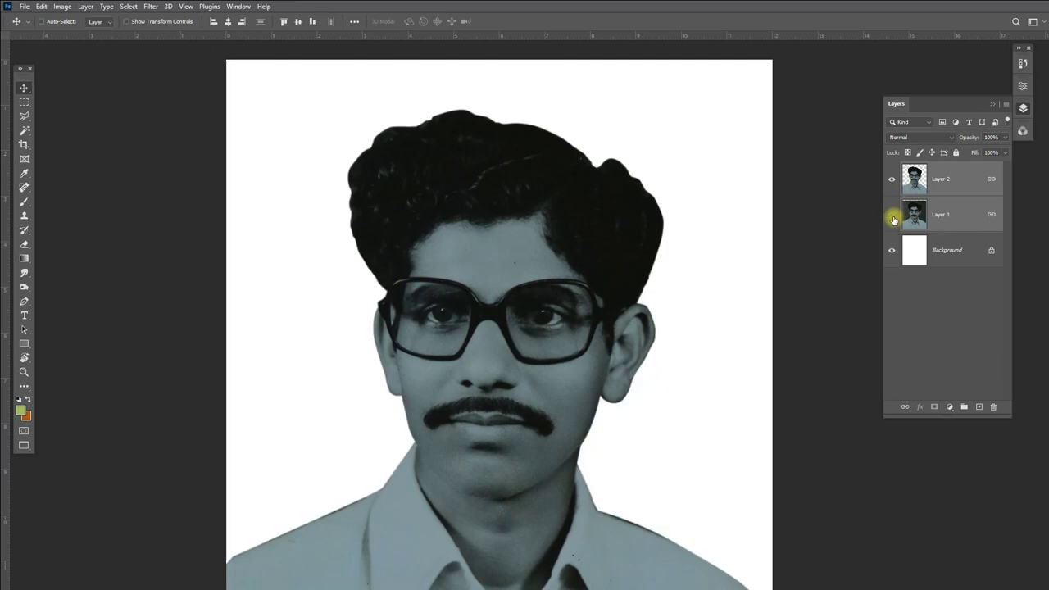
pyautogui.click(893, 216)
pyautogui.scroll(2, 565, 225)
# Rename Layer 1 to ORIG, then reselect Layer 2.
pyautogui.rightClick(677, 281)
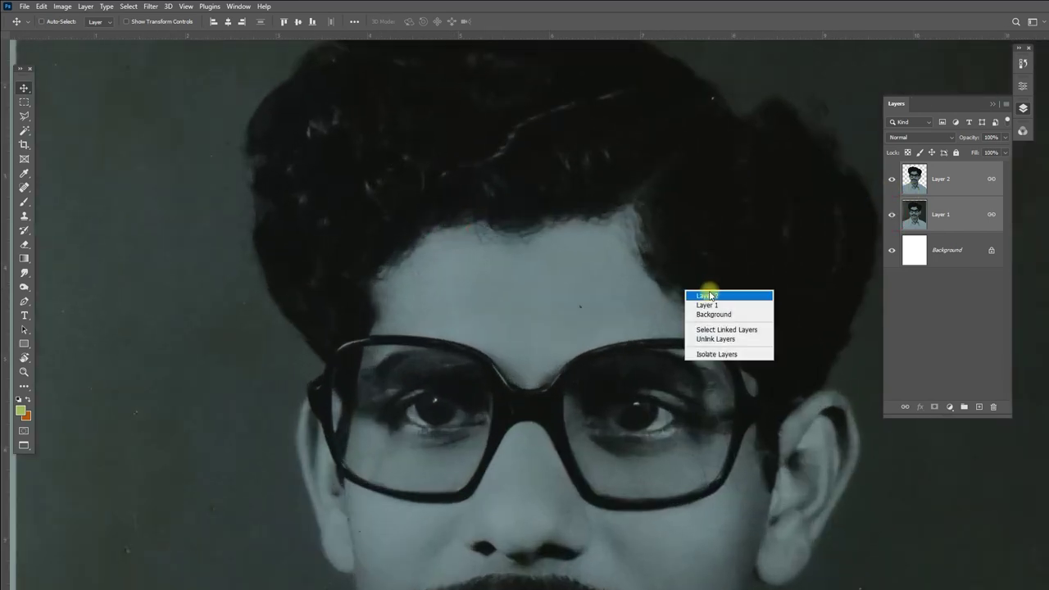
pyautogui.click(692, 290)
pyautogui.click(956, 218)
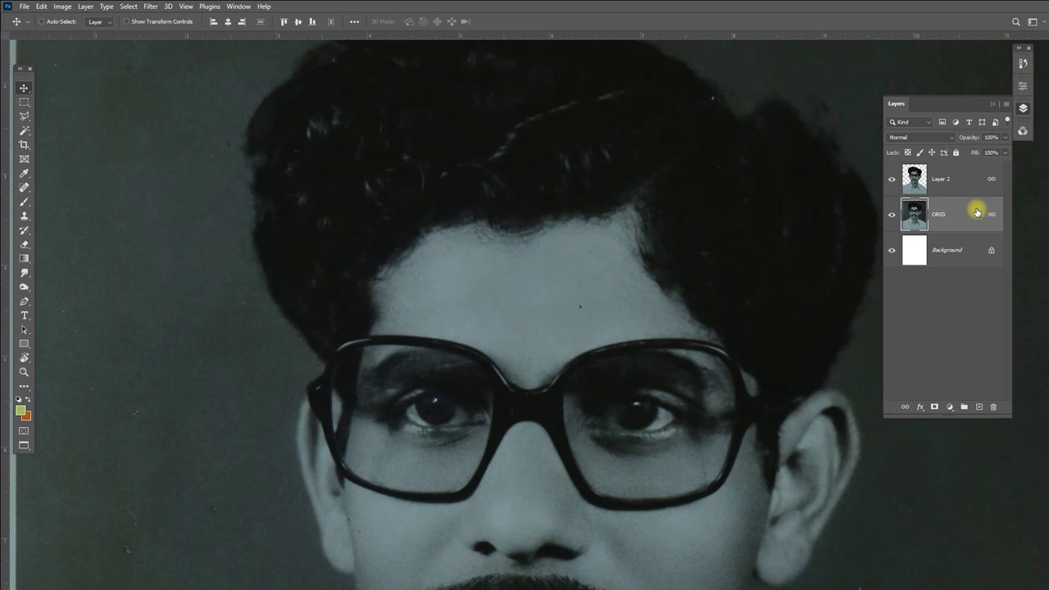
pyautogui.keyDown('ctrl'); pyautogui.click(529, 308); pyautogui.keyUp('ctrl')
pyautogui.click(59, 8)
pyautogui.moveTo(80, 34)
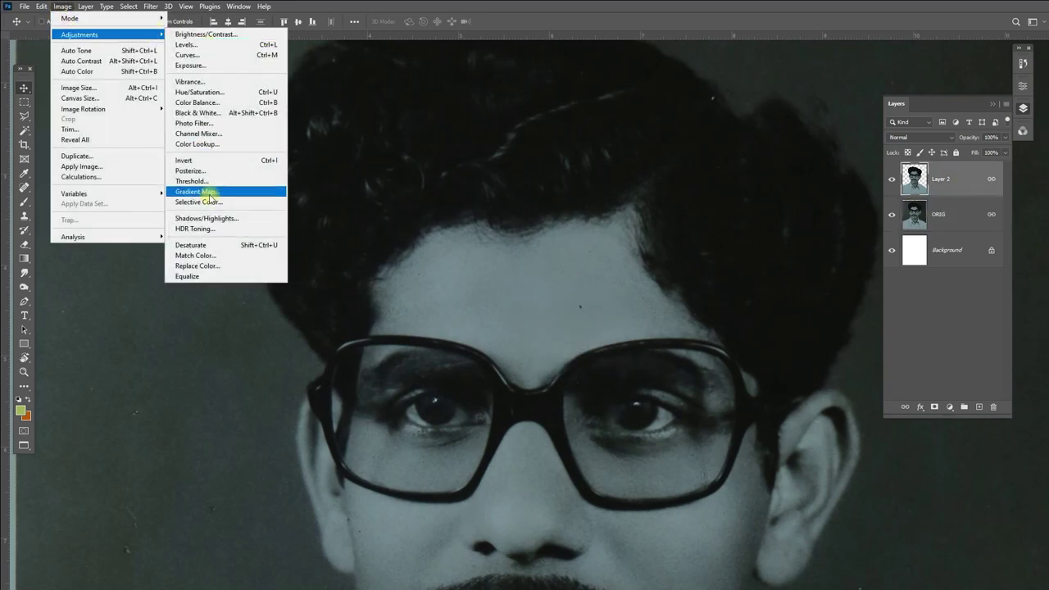
# Desaturate Layer 2 and brighten it slightly by lifting the Curves midpoint.
pyautogui.click(271, 245)
pyautogui.moveTo(558, 363); pyautogui.dragTo(546, 213)
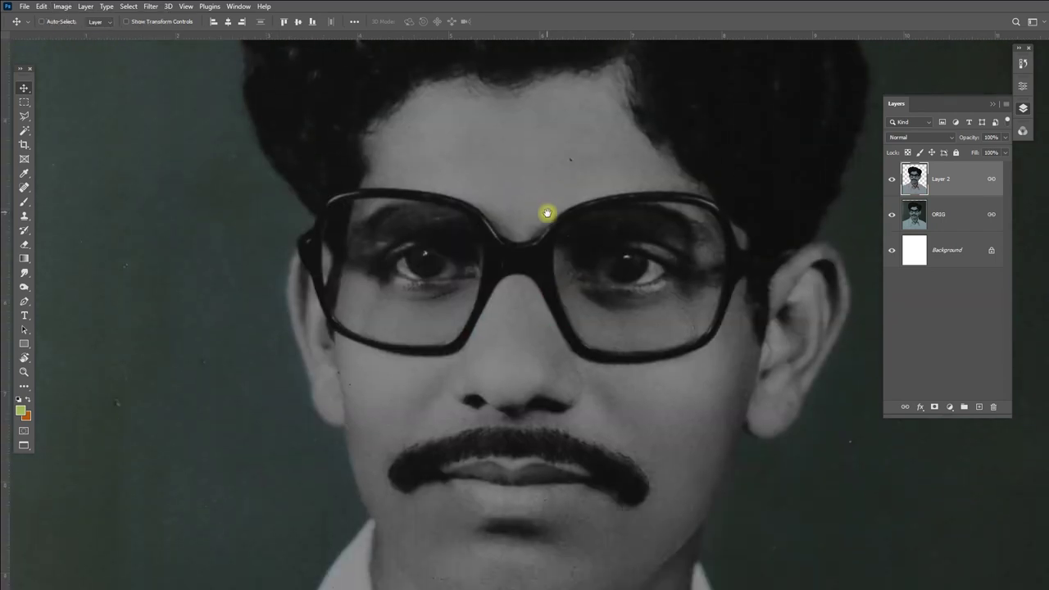
pyautogui.click(63, 7)
pyautogui.moveTo(80, 35)
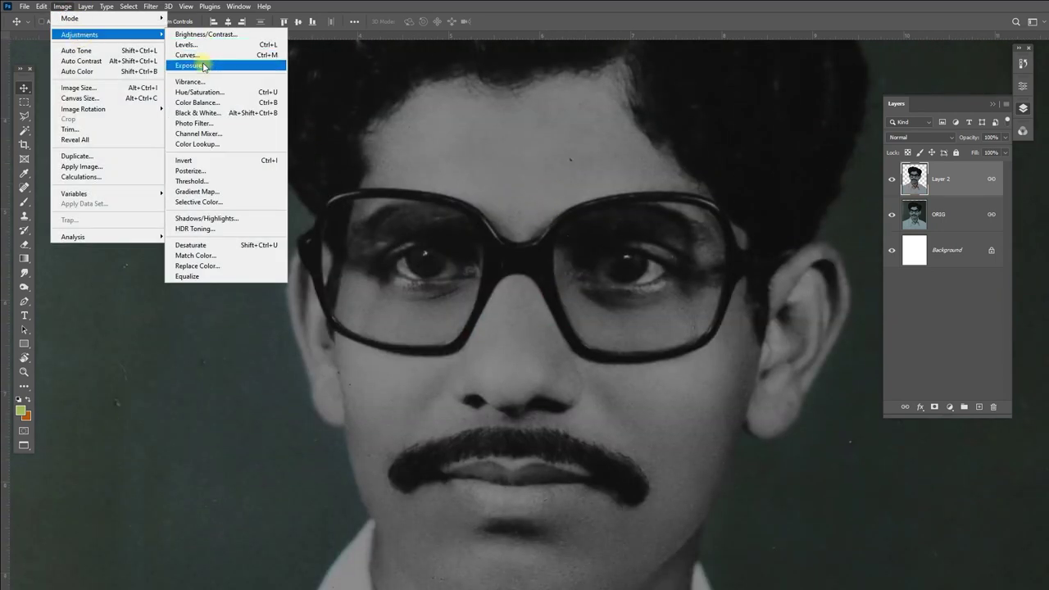
pyautogui.click(205, 55)
pyautogui.moveTo(719, 272); pyautogui.dragTo(889, 186)
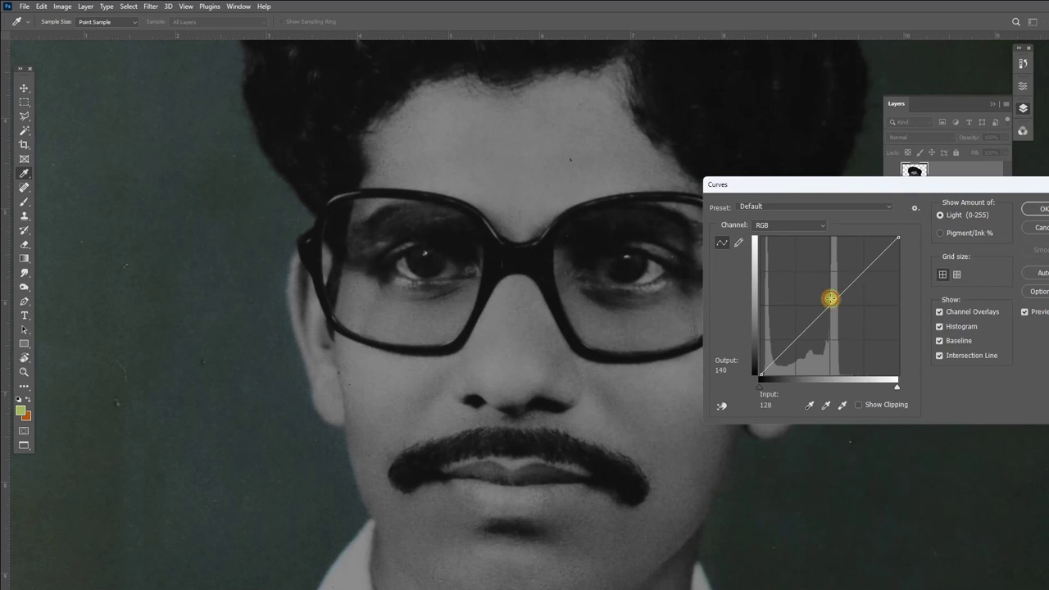
pyautogui.moveTo(830, 298); pyautogui.dragTo(828, 297)
pyautogui.click(1037, 209)
pyautogui.press('v')
pyautogui.scroll(-2, 501, 300)
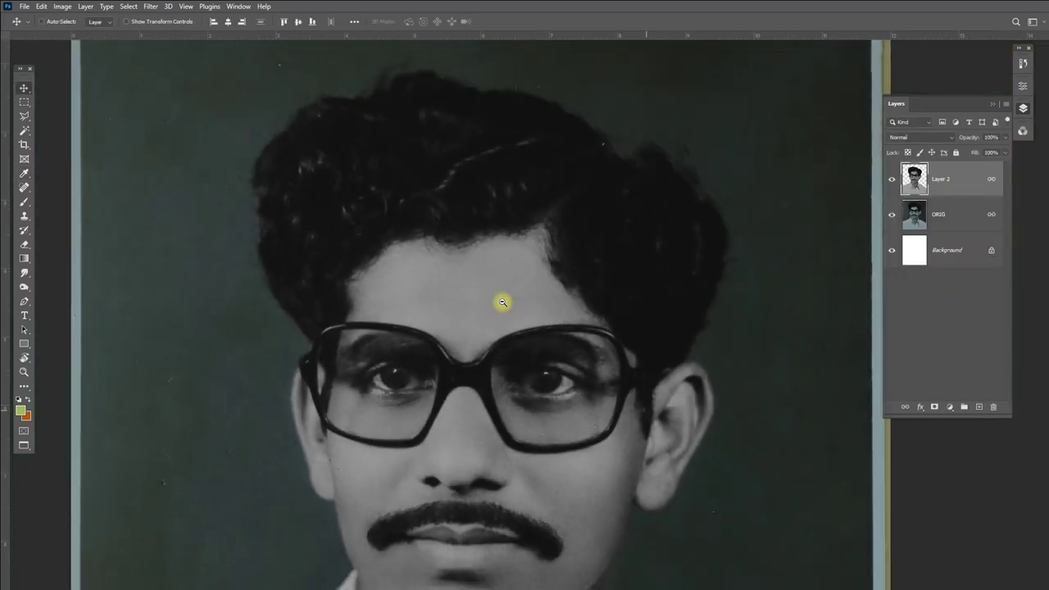
# Clone Stamp away blemishes on the forehead, above the glasses and near the hairline.
pyautogui.click(24, 218)
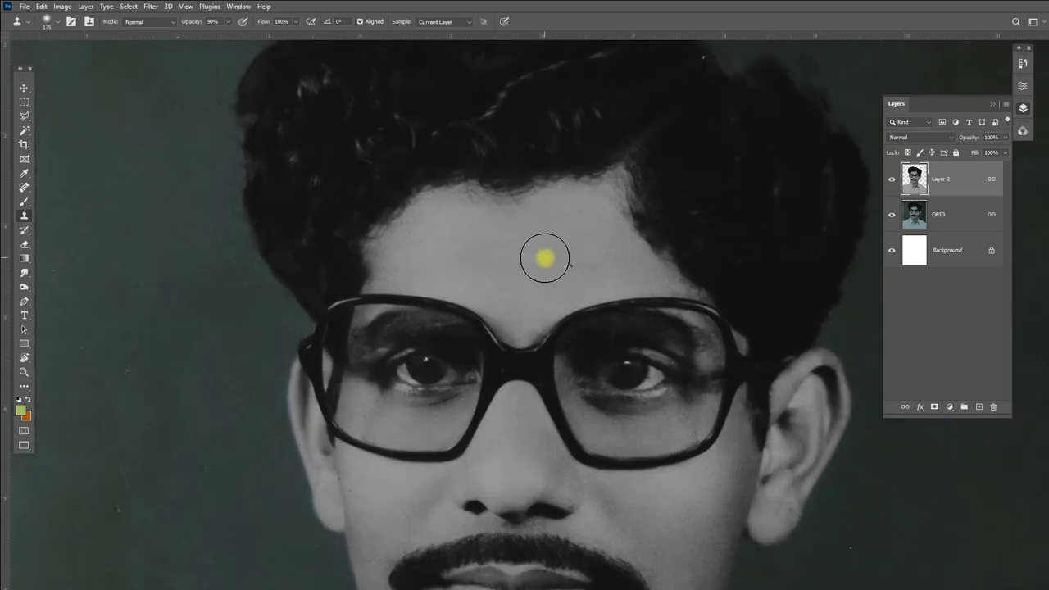
pyautogui.scroll(2, 558, 261)
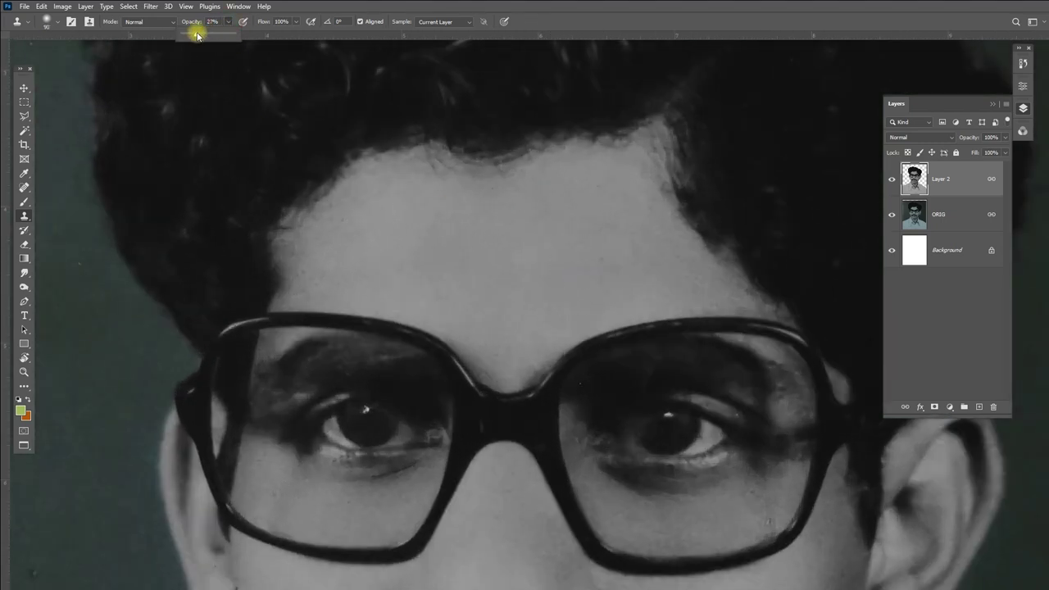
pyautogui.scroll(2, 611, 260)
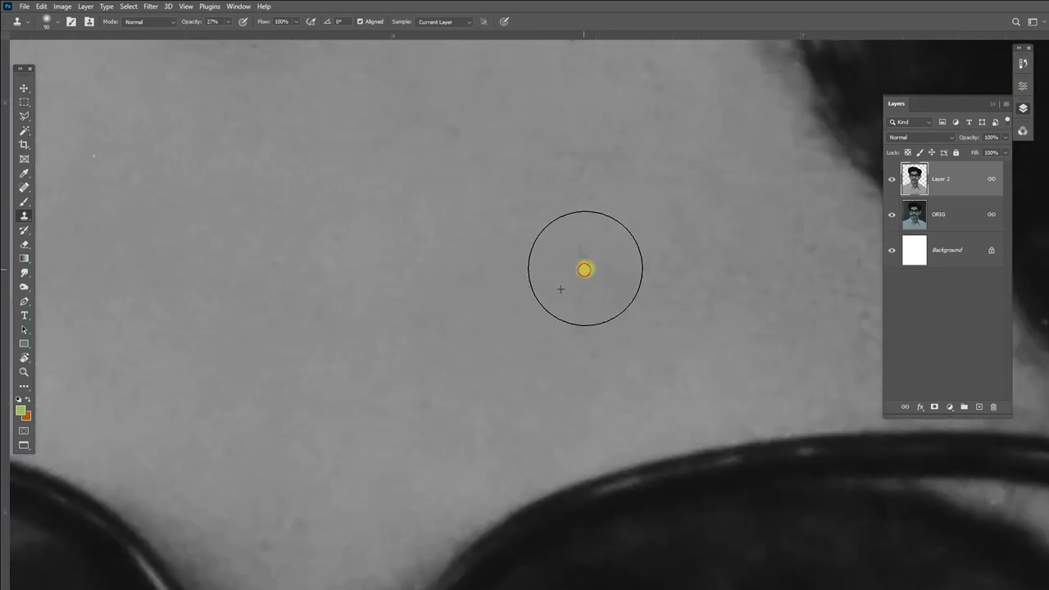
pyautogui.scroll(2, 578, 295)
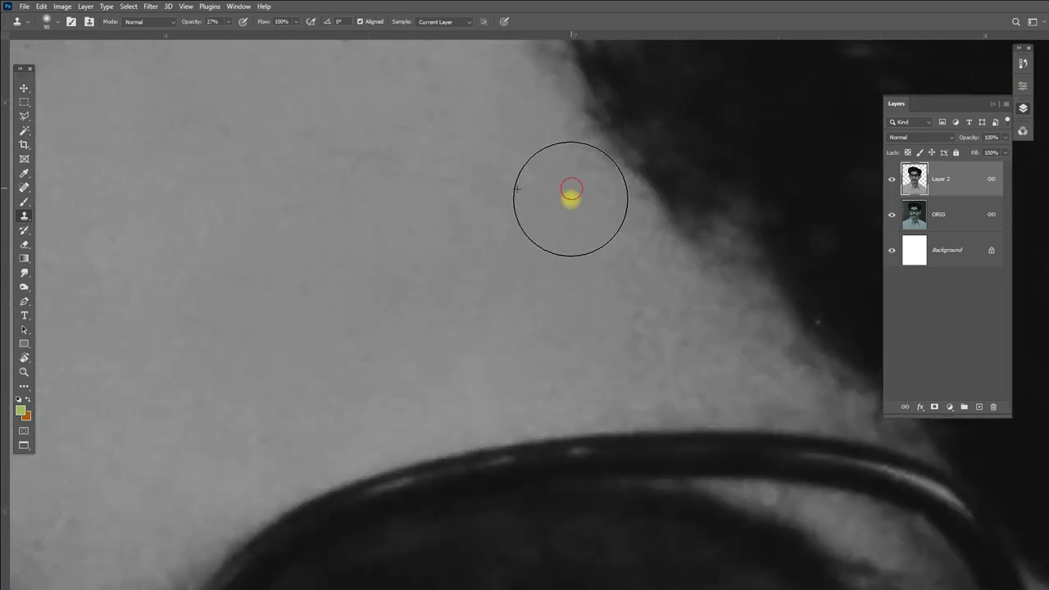
pyautogui.scroll(3, 199, 410)
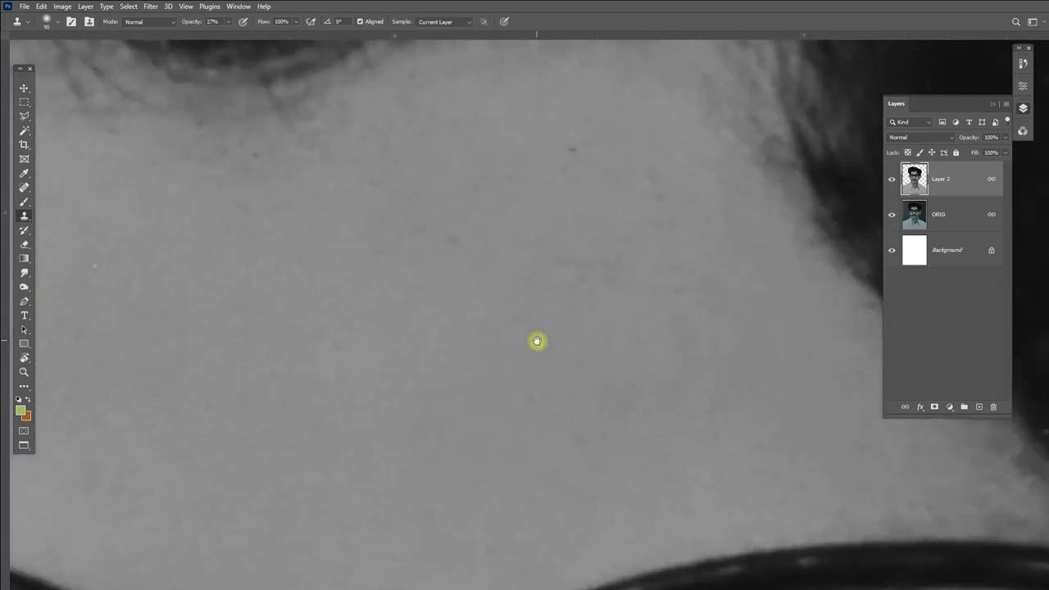
pyautogui.click(583, 159)
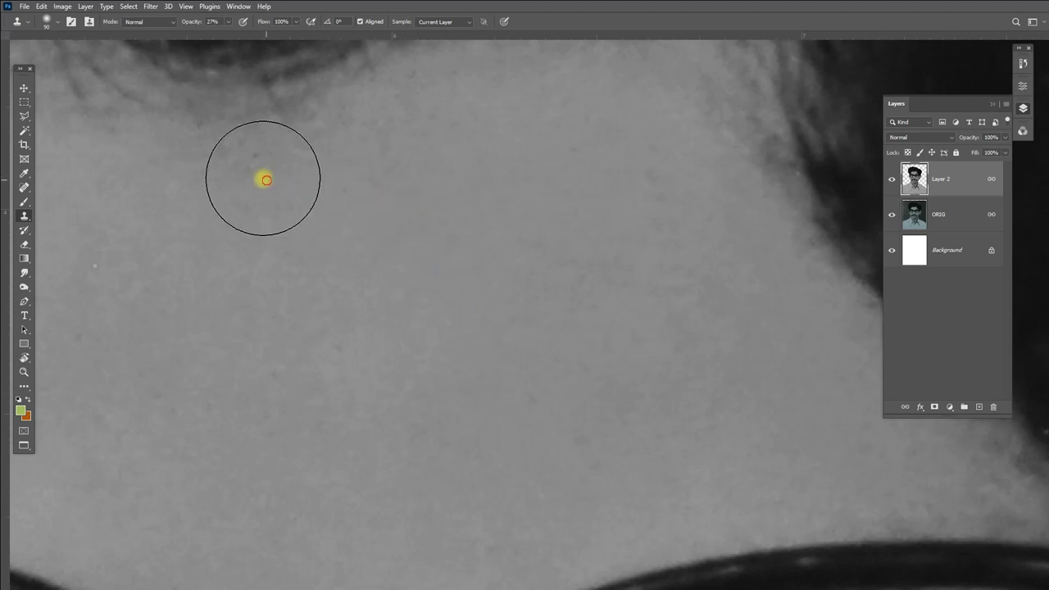
pyautogui.click(328, 302)
pyautogui.scroll(-3, 541, 281)
pyautogui.click(503, 397)
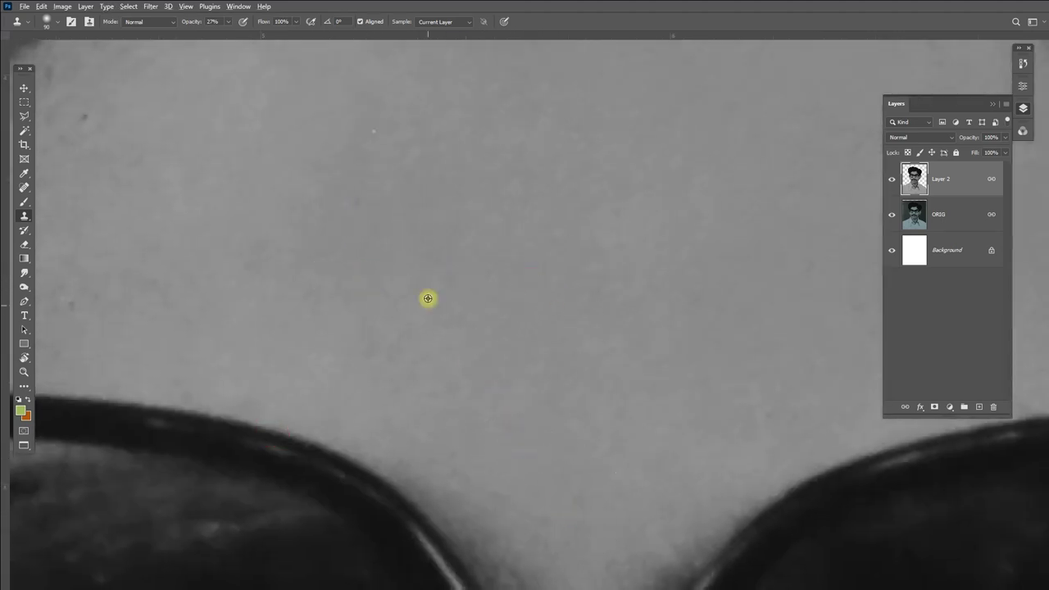
pyautogui.scroll(3, 664, 309)
pyautogui.click(419, 259)
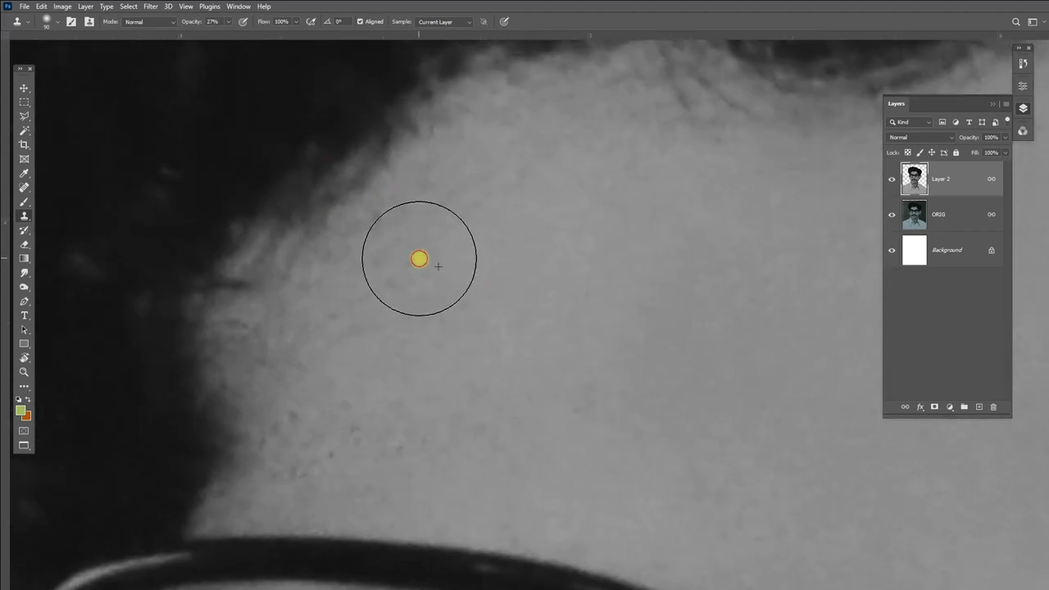
pyautogui.scroll(-3, 419, 259)
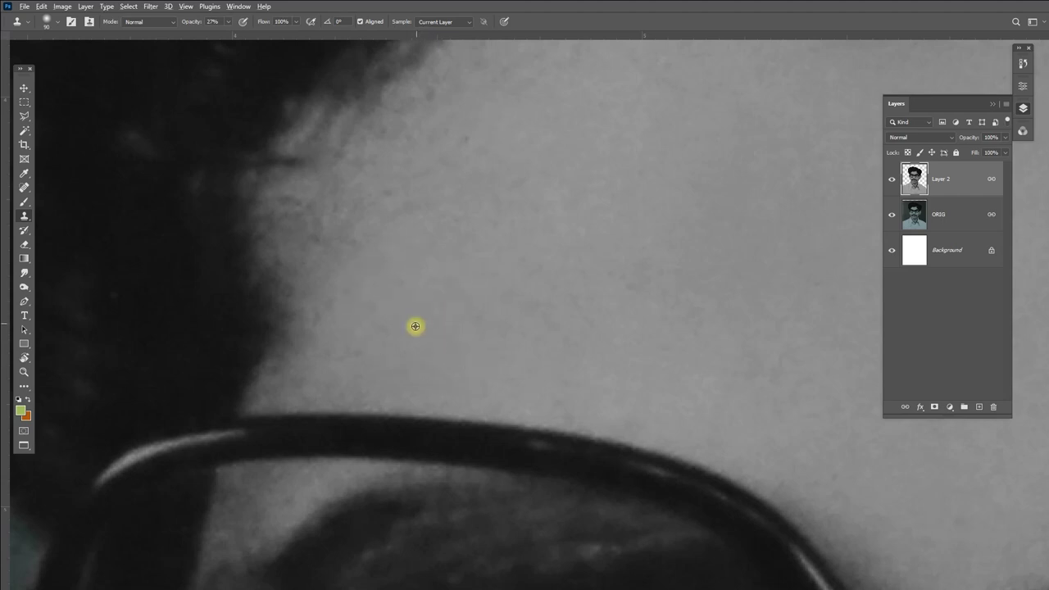
pyautogui.click(353, 298)
pyautogui.scroll(3, 410, 279)
pyautogui.click(481, 234)
pyautogui.click(498, 375)
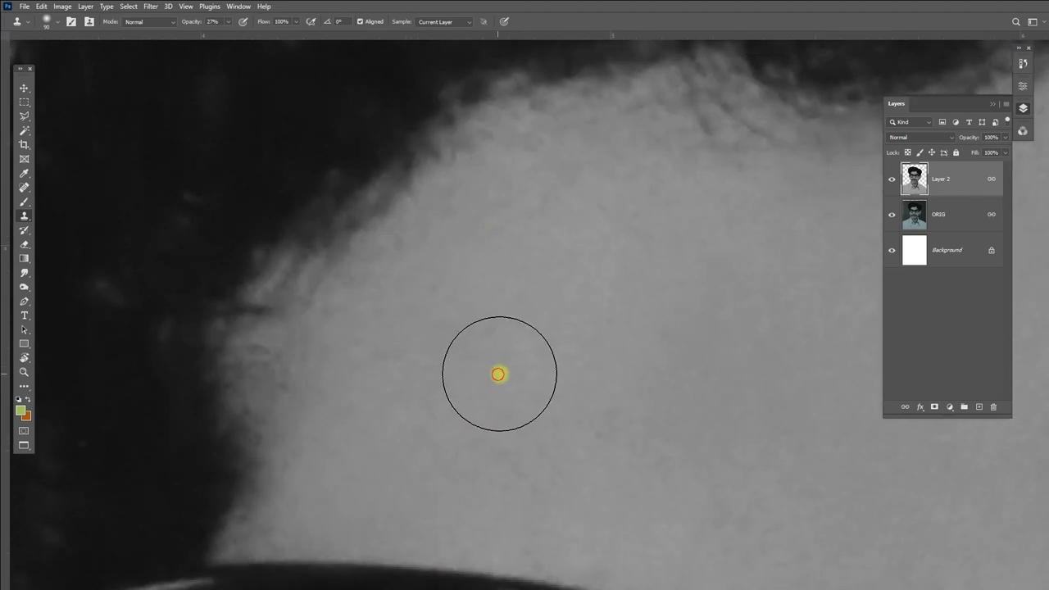
pyautogui.scroll(-10, 602, 248)
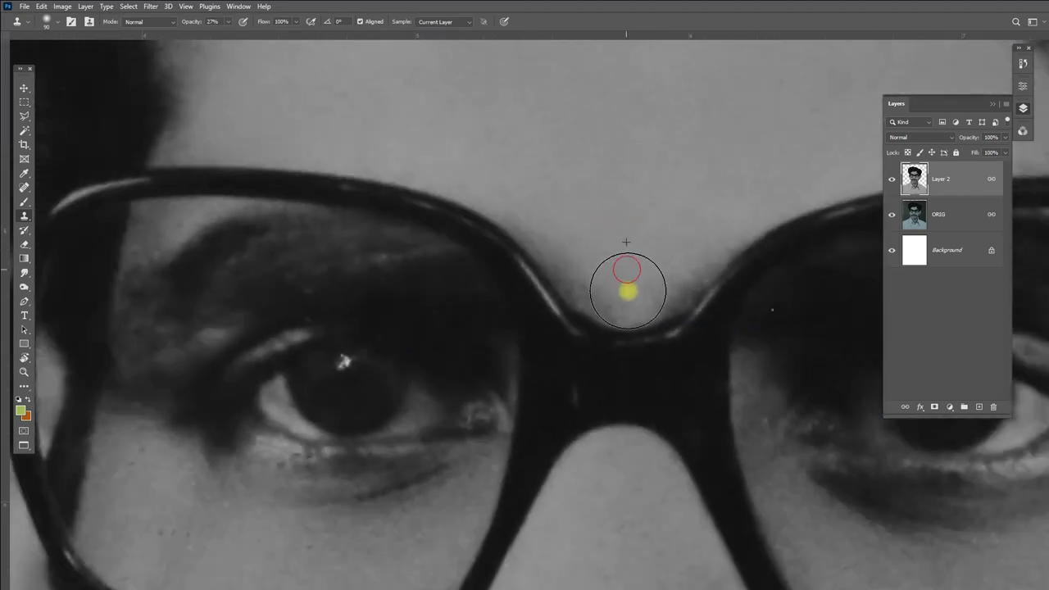
pyautogui.scroll(-6, 514, 236)
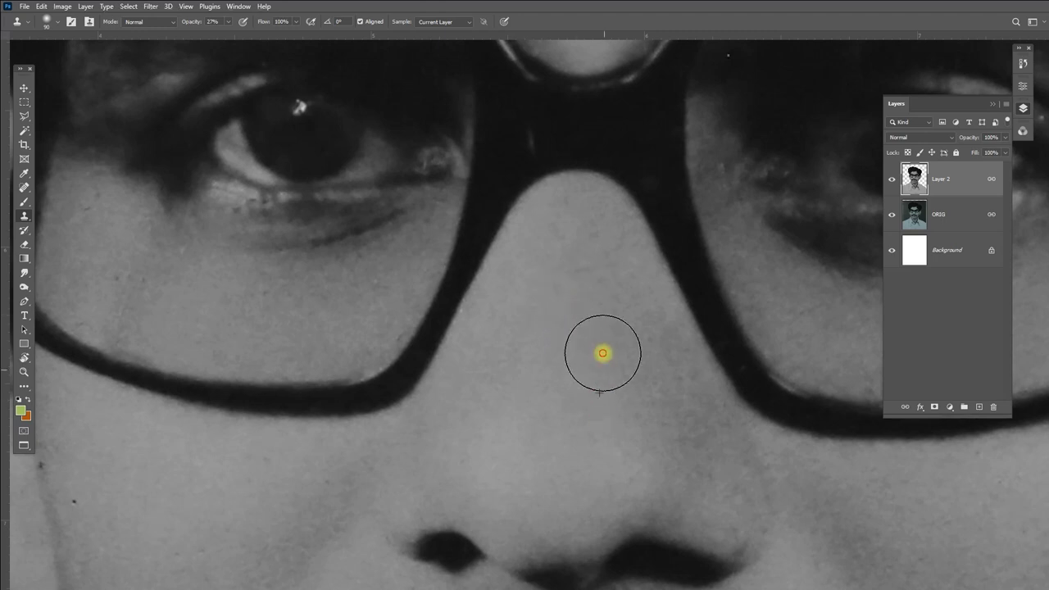
# Sample clean nose skin and paint it along the jaw below the moustache.
pyautogui.keyDown('alt'); pyautogui.click(634, 434); pyautogui.keyUp('alt')
pyautogui.scroll(-3, 605, 495)
pyautogui.keyDown('alt'); pyautogui.click(637, 407); pyautogui.keyUp('alt')
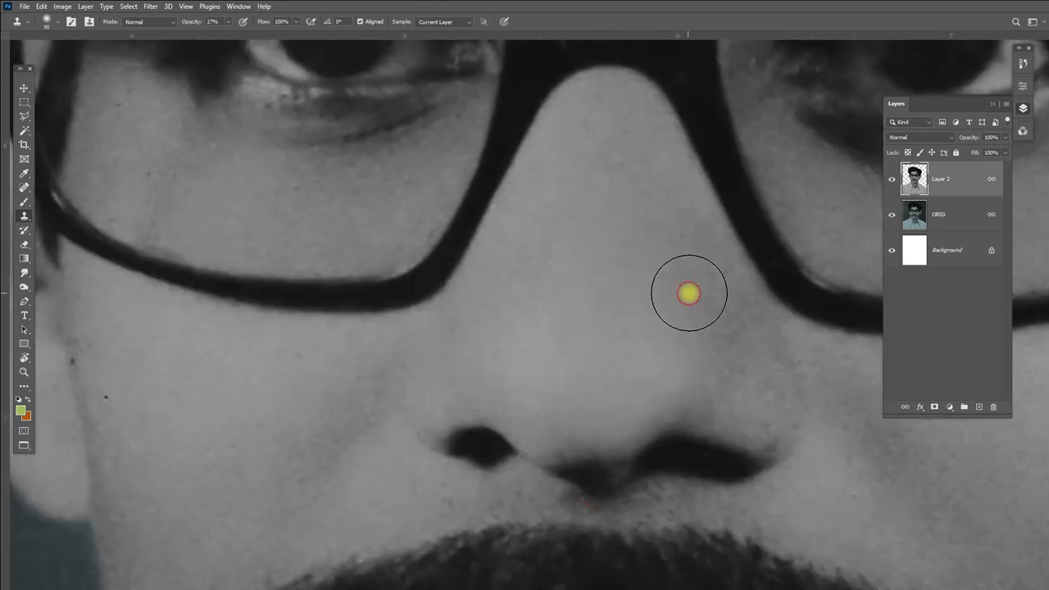
pyautogui.scroll(3, 688, 293)
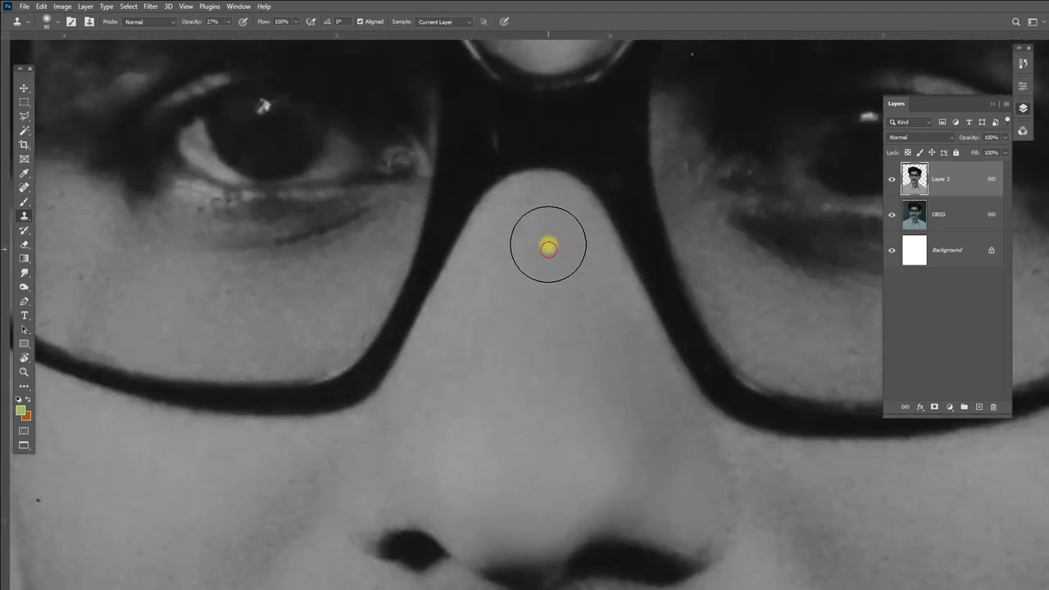
pyautogui.scroll(-5, 658, 515)
pyautogui.hscroll(5, 608, 304)
pyautogui.click(610, 351)
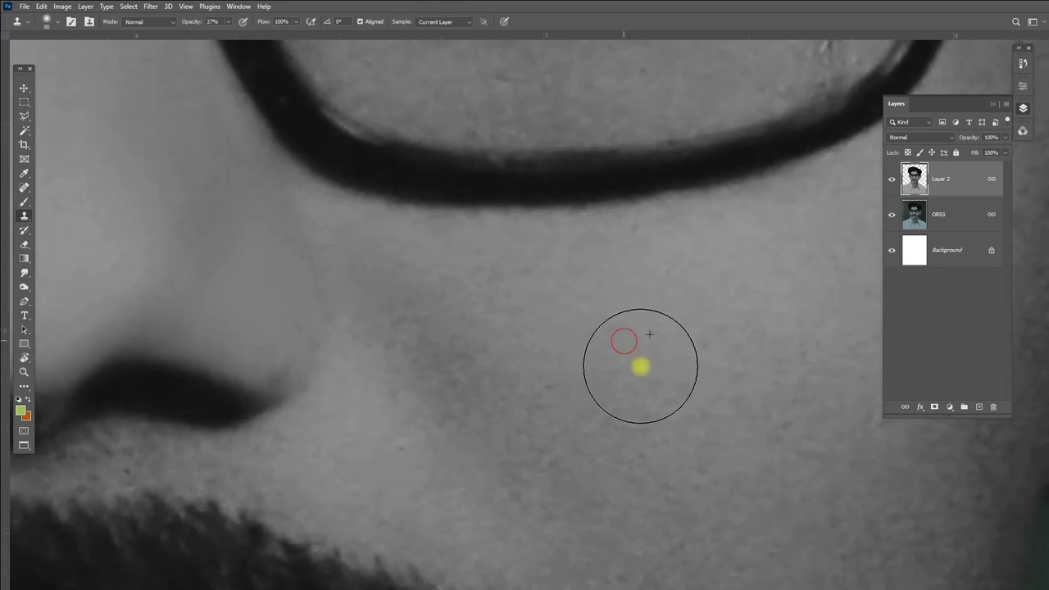
pyautogui.keyDown('alt'); pyautogui.click(541, 412); pyautogui.keyUp('alt')
pyautogui.scroll(3, 641, 335)
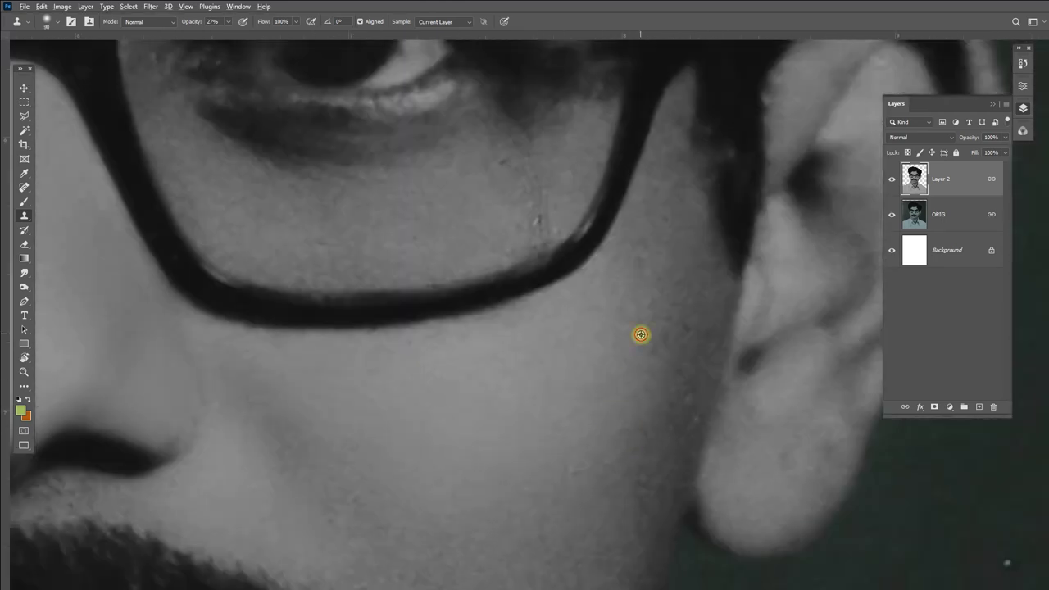
pyautogui.scroll(-5, 668, 457)
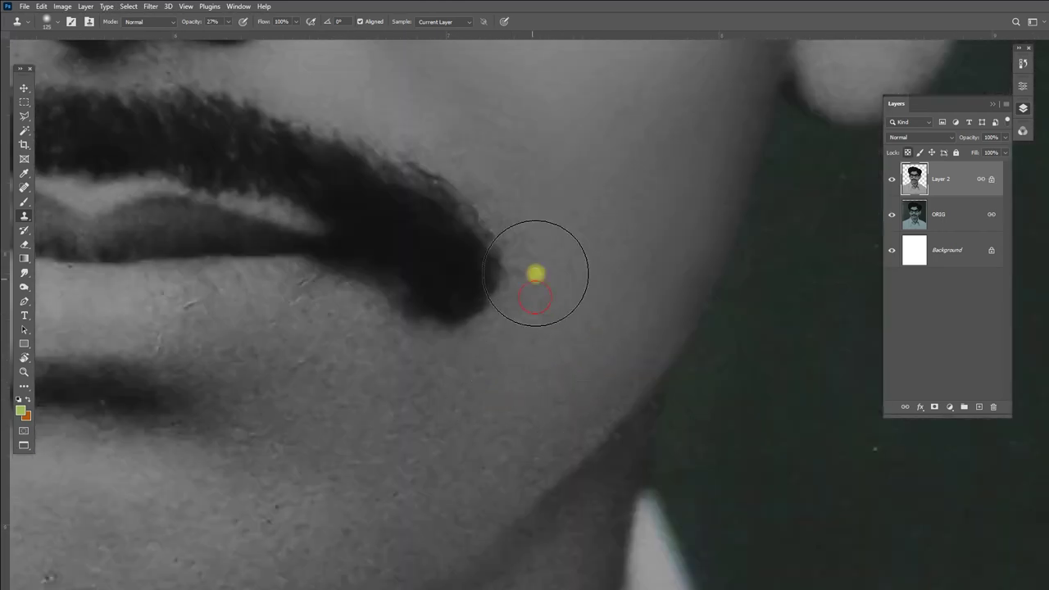
pyautogui.moveTo(535, 273); pyautogui.dragTo(478, 445)
pyautogui.scroll(-1, 462, 401)
pyautogui.scroll(-3, 599, 386)
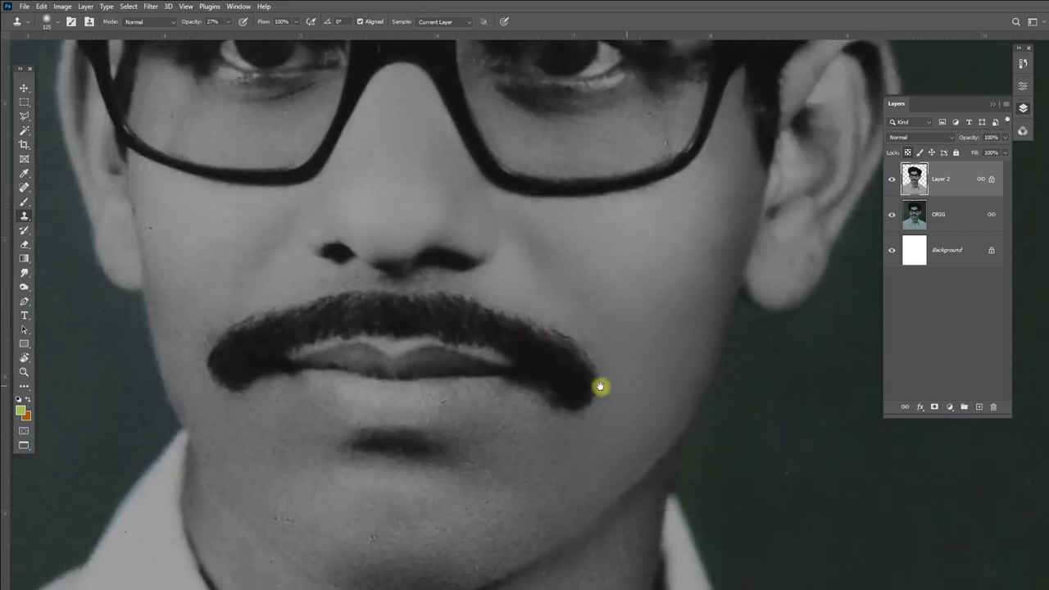
pyautogui.moveTo(600, 386); pyautogui.dragTo(653, 388)
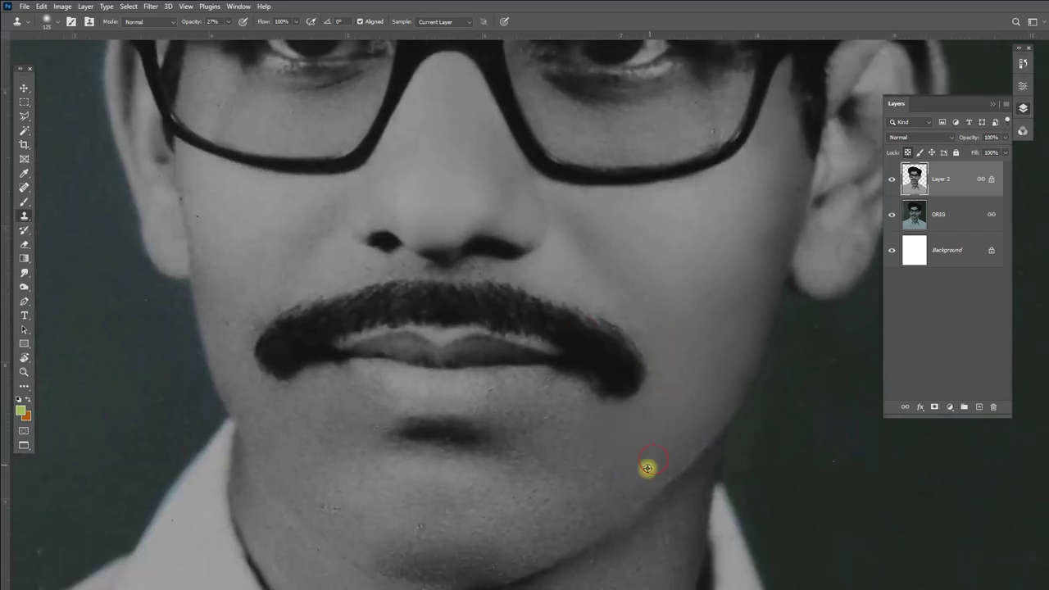
# Sample clean chin skin and clone it over the chin blemishes.
pyautogui.moveTo(588, 468); pyautogui.dragTo(539, 456)
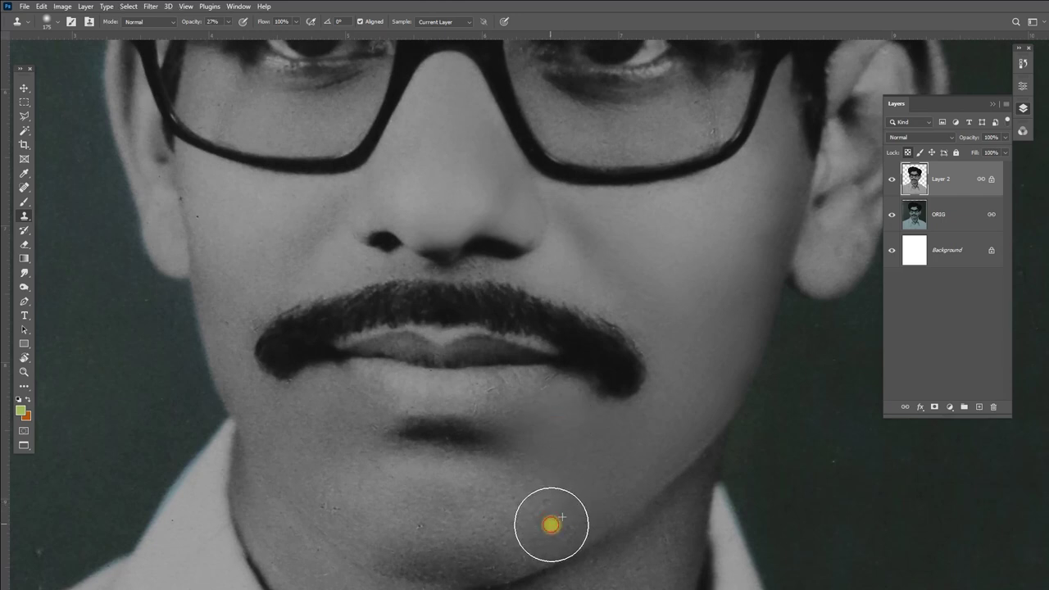
pyautogui.keyDown('alt'); pyautogui.click(519, 530); pyautogui.keyUp('alt')
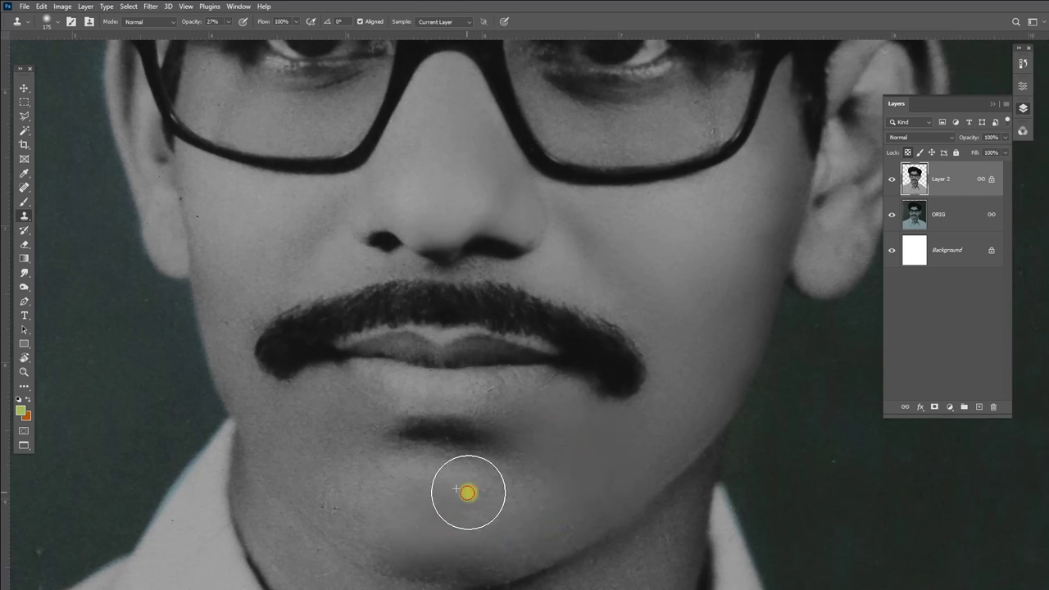
pyautogui.click(392, 496)
pyautogui.scroll(-3, 475, 492)
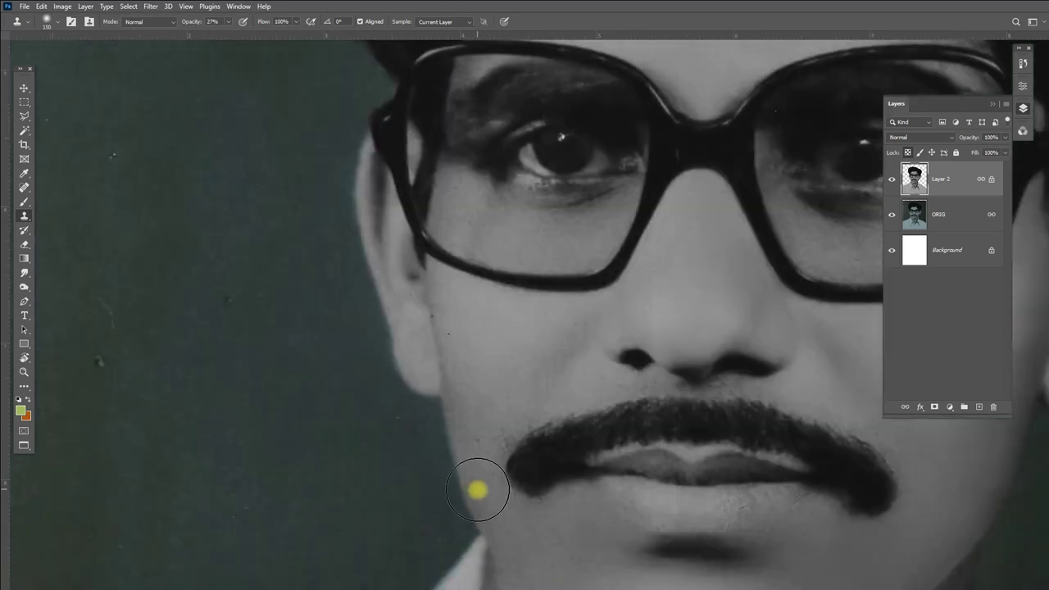
pyautogui.scroll(4, 527, 352)
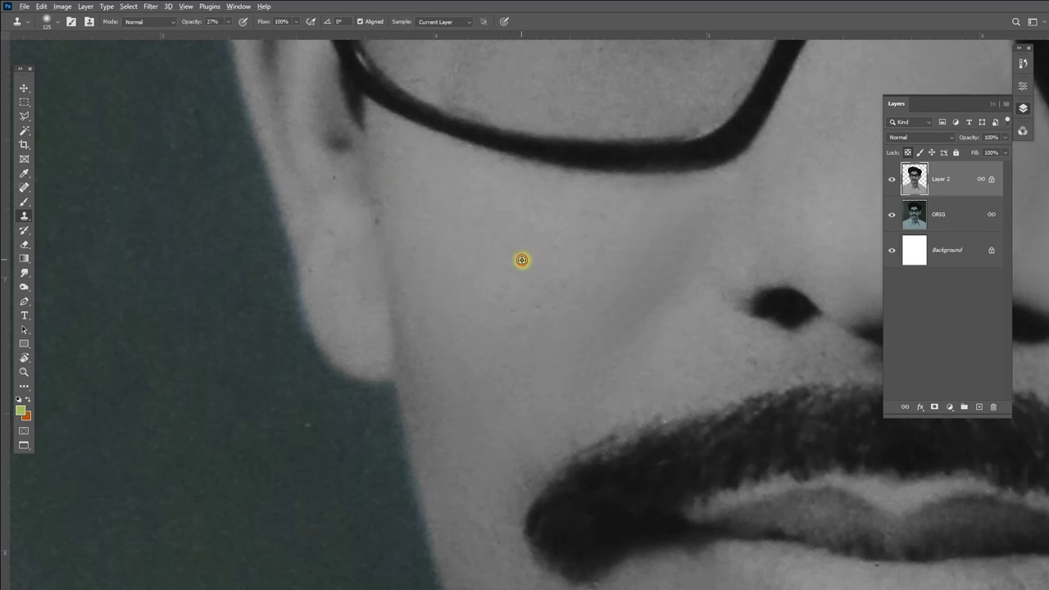
pyautogui.scroll(-3, 522, 260)
pyautogui.scroll(2, 606, 402)
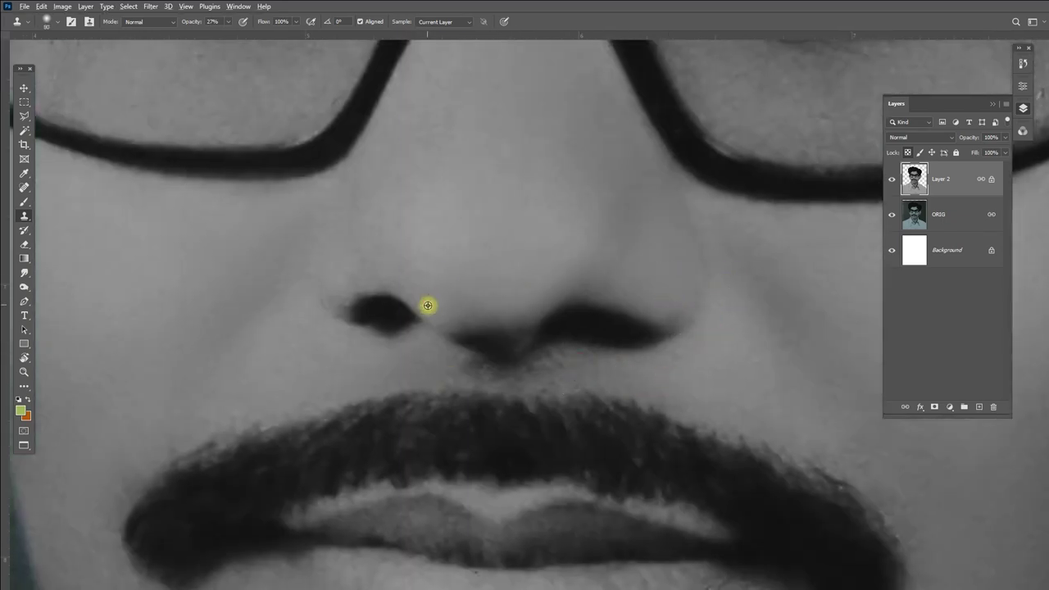
pyautogui.scroll(-3, 393, 211)
pyautogui.scroll(3, 684, 369)
# Retouch spots on the cheek under the eye inside the glasses.
pyautogui.click(555, 488)
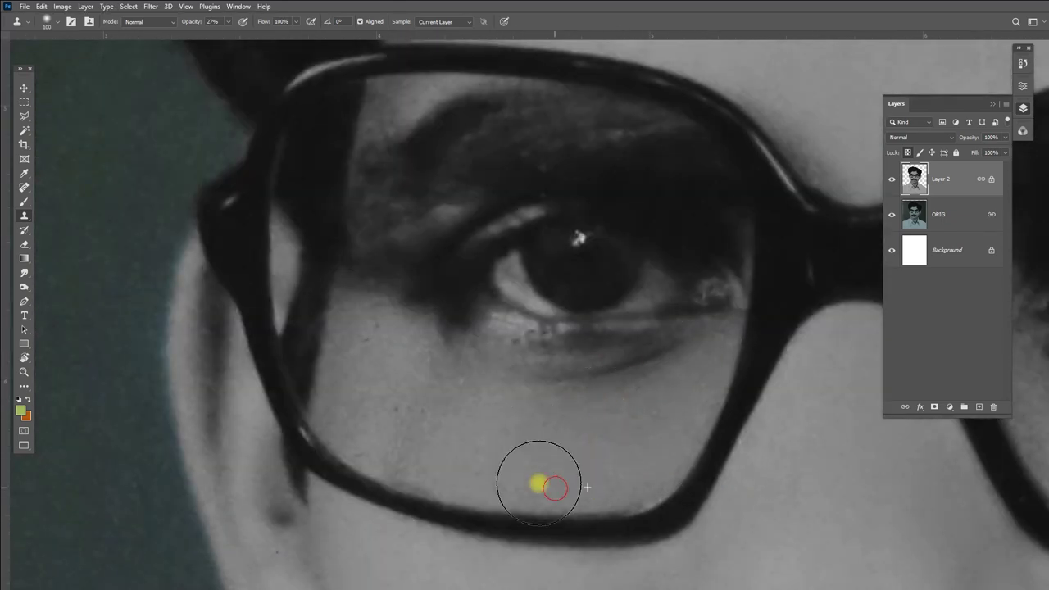
pyautogui.click(374, 406)
pyautogui.scroll(3, 527, 276)
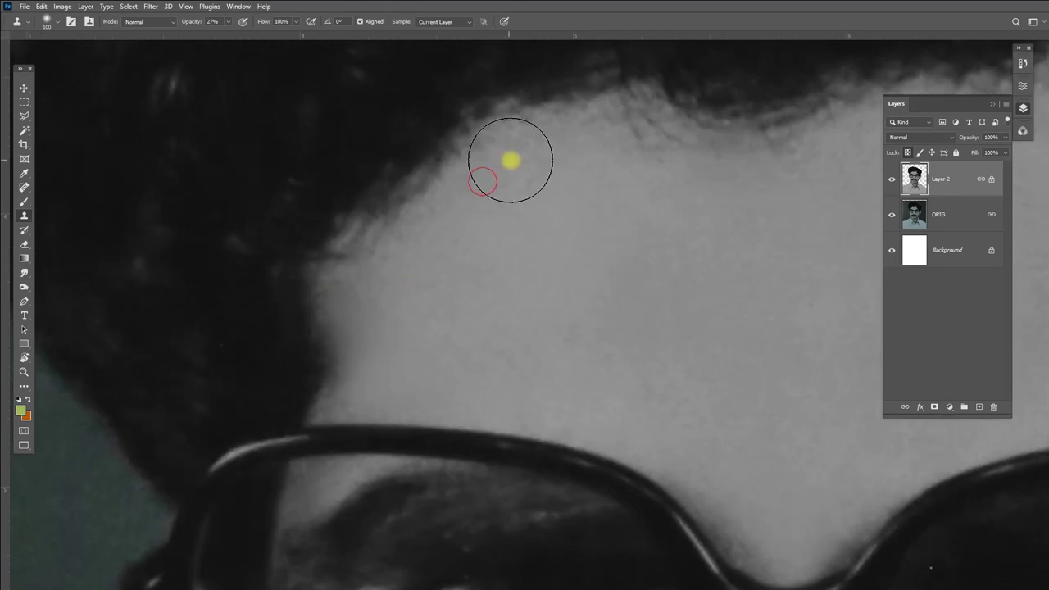
pyautogui.scroll(-3, 510, 159)
pyautogui.hscroll(3, 496, 359)
pyautogui.hscroll(3, 647, 456)
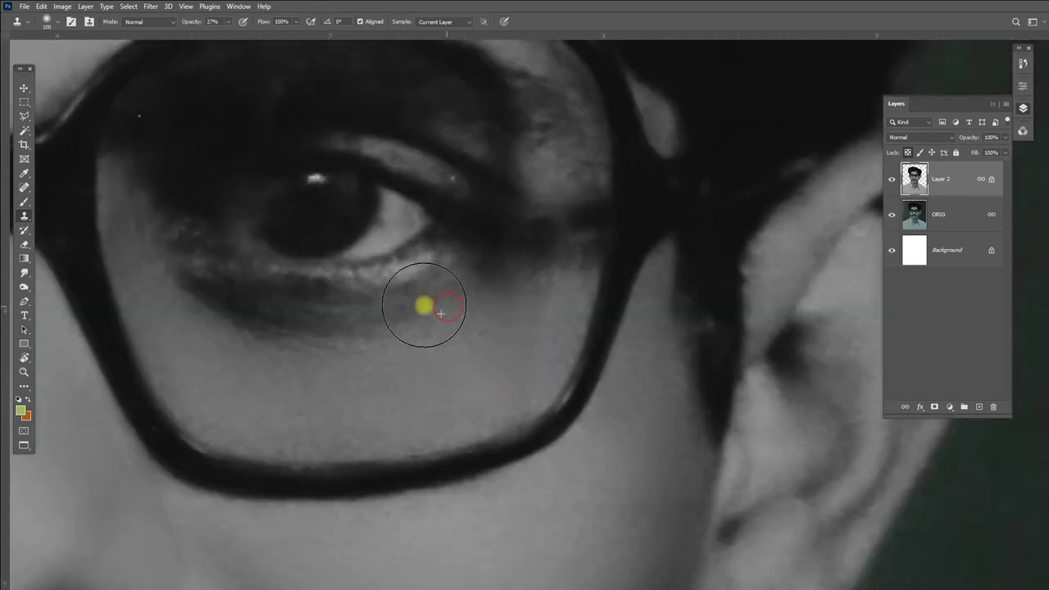
pyautogui.scroll(2, 424, 304)
pyautogui.scroll(-3, 609, 290)
pyautogui.scroll(2, 221, 352)
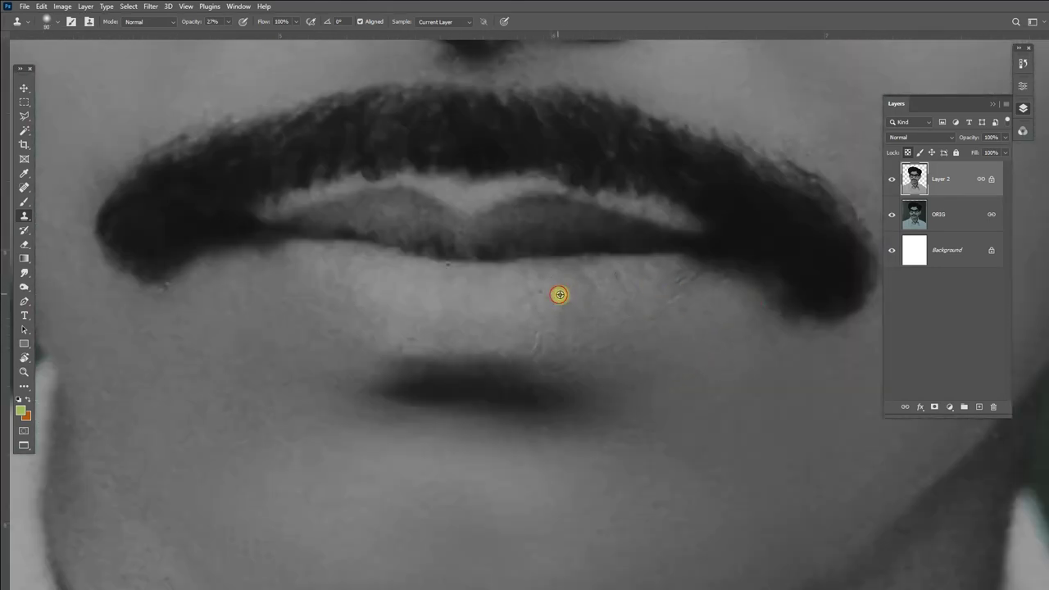
# Smooth the skin near the mouth corner, chin and neck down to the collar.
pyautogui.click(290, 382)
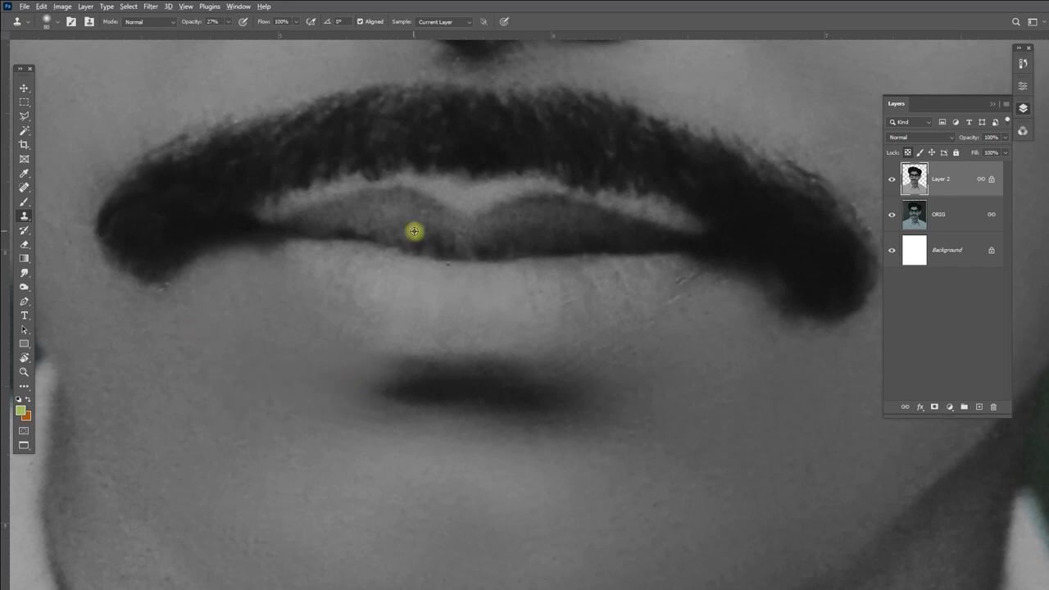
pyautogui.click(653, 270)
pyautogui.scroll(3, 344, 261)
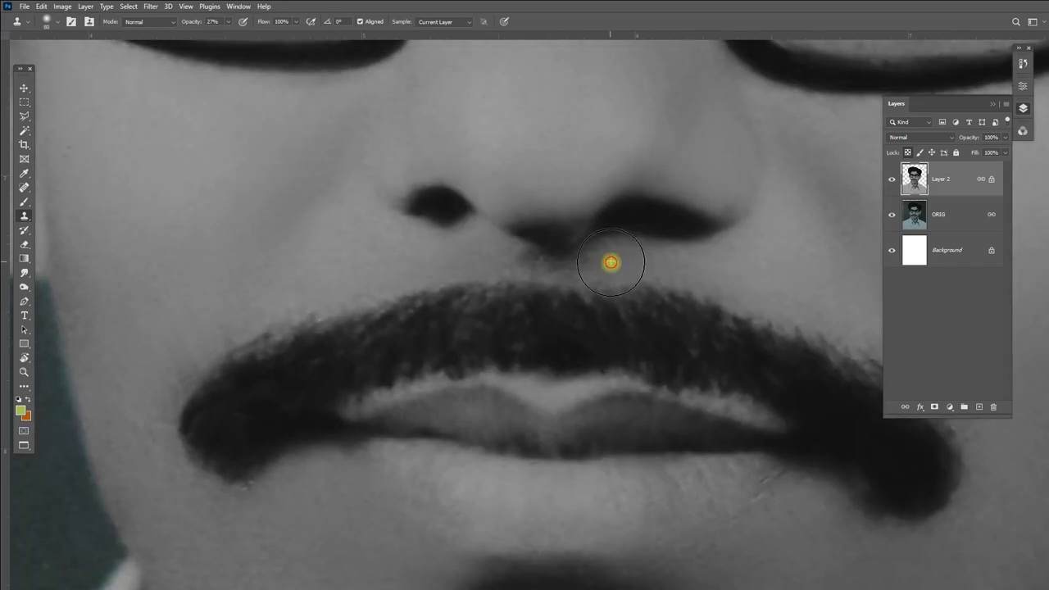
pyautogui.scroll(-8, 610, 262)
pyautogui.click(541, 344)
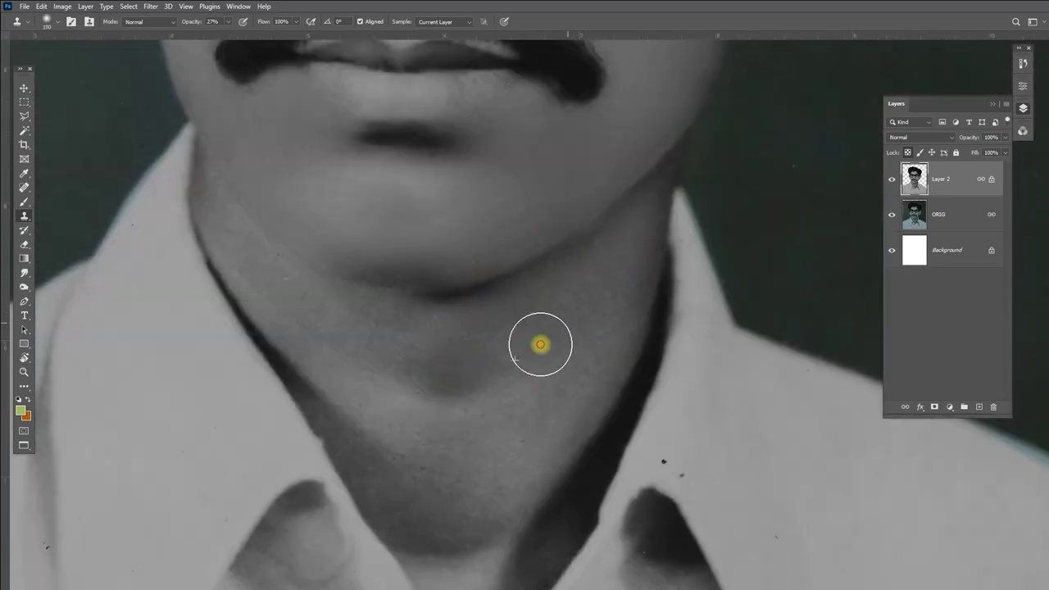
pyautogui.click(370, 273)
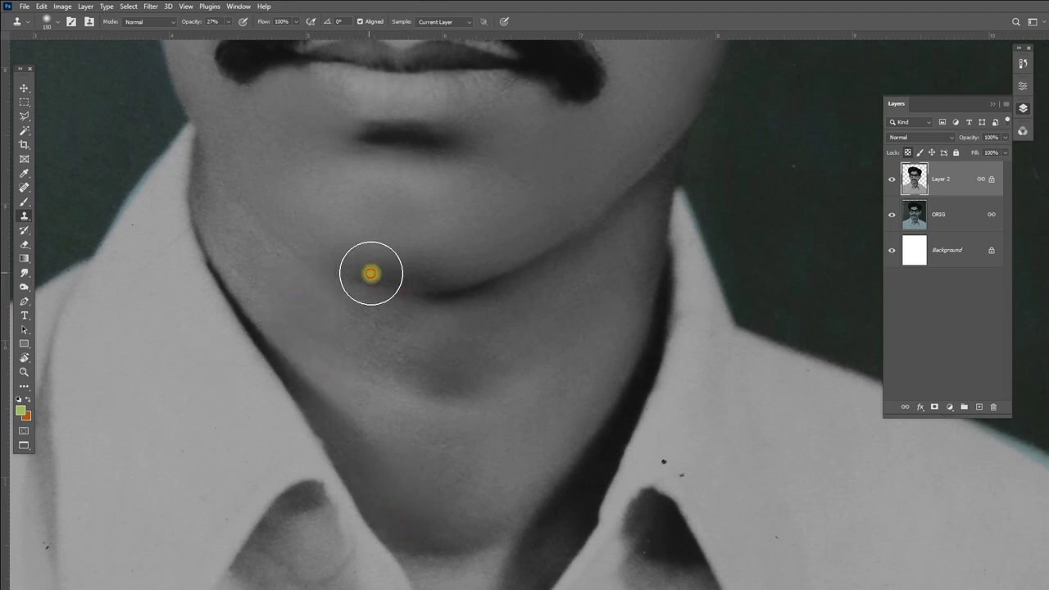
pyautogui.moveTo(513, 460)
pyautogui.mouseDown()
pyautogui.moveTo(495, 489)
pyautogui.moveTo(482, 567)
pyautogui.mouseUp()
pyautogui.moveTo(490, 264)
pyautogui.mouseDown()
pyautogui.moveTo(412, 309)
pyautogui.moveTo(450, 335)
pyautogui.moveTo(401, 286)
pyautogui.moveTo(530, 226)
pyautogui.mouseUp()
pyautogui.keyDown('alt'); pyautogui.click(609, 246); pyautogui.keyUp('alt')
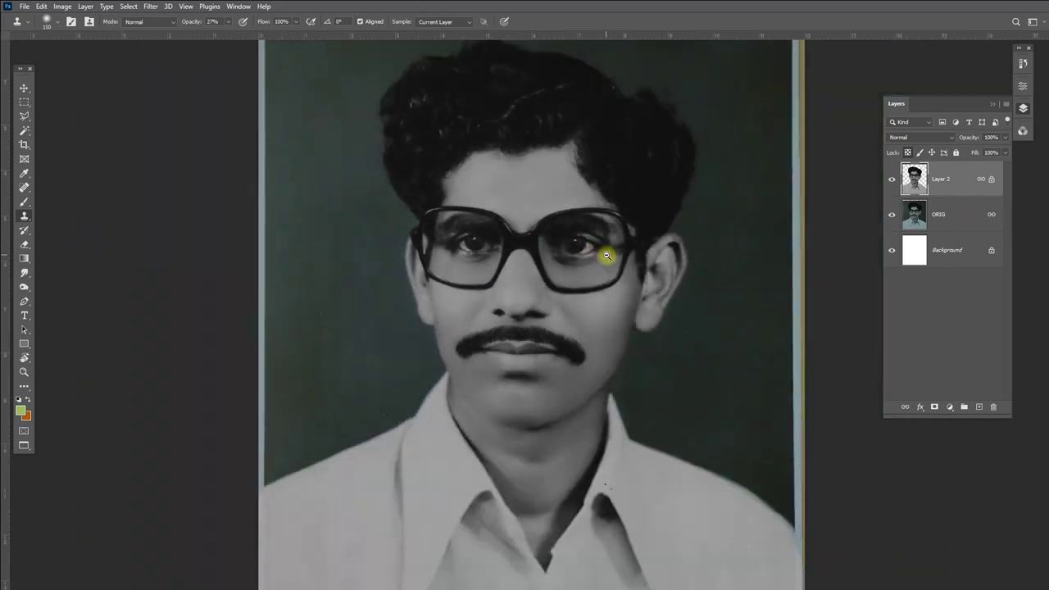
# In Curves, lift the RGB midtones slightly and raise the Red channel midpoint.
pyautogui.keyDown('ctrl'); pyautogui.click(606, 253); pyautogui.keyUp('ctrl')
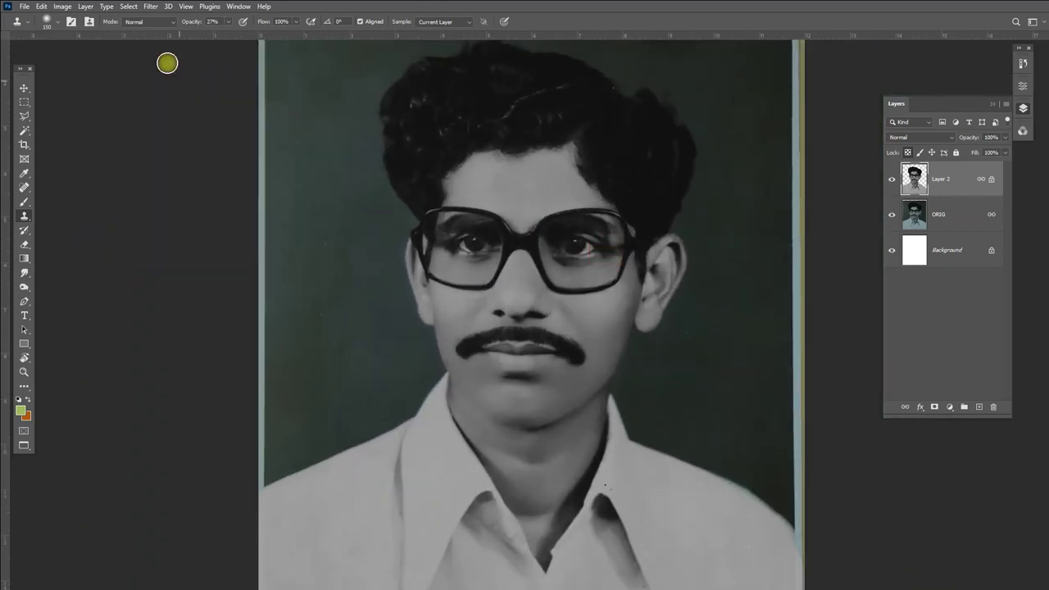
pyautogui.click(62, 7)
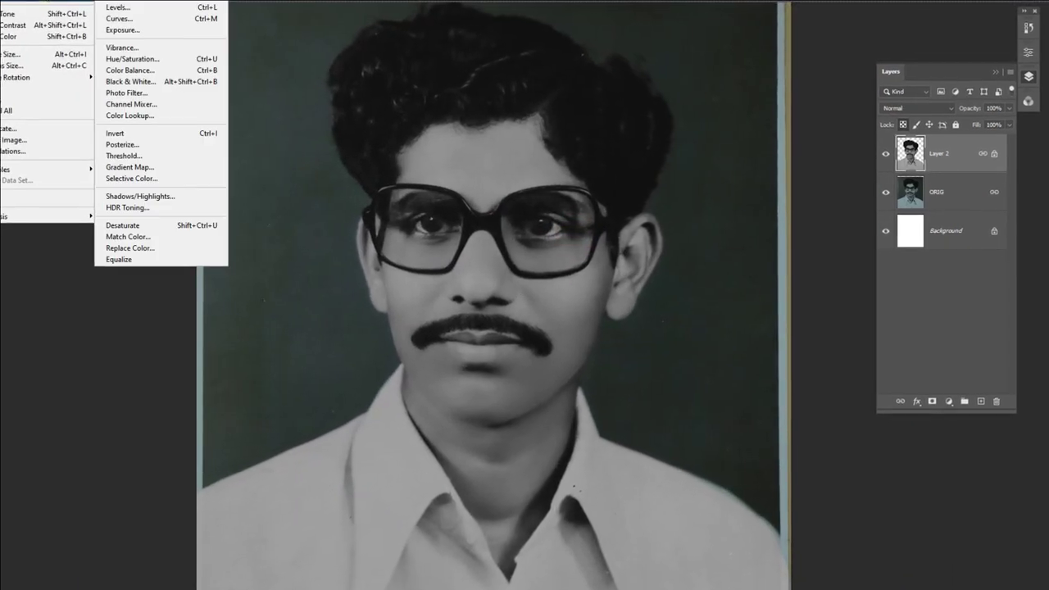
pyautogui.click(110, 16)
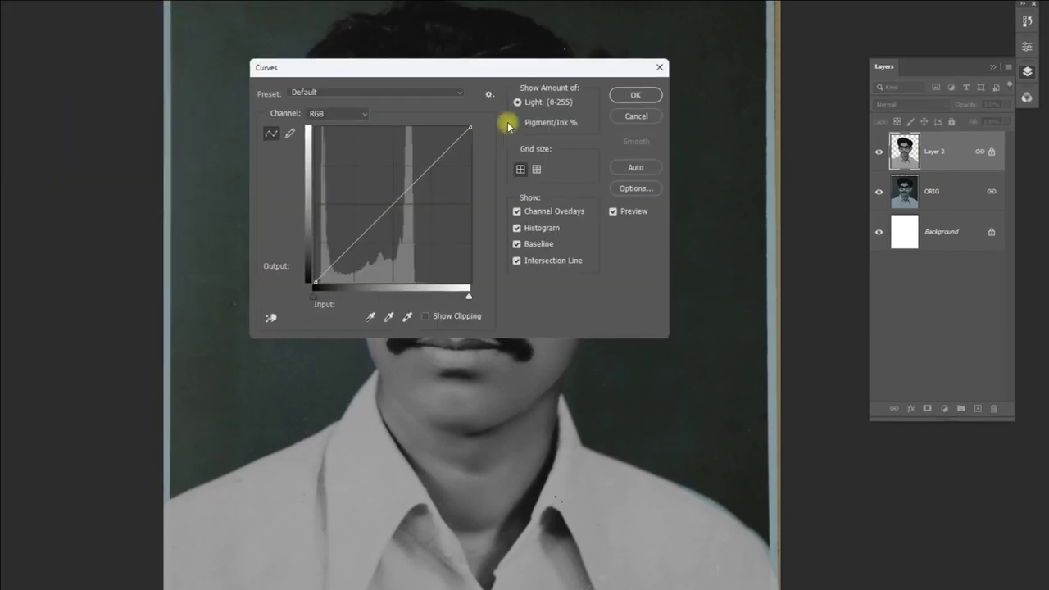
pyautogui.moveTo(499, 73); pyautogui.dragTo(842, 133)
pyautogui.scroll(3, 492, 353)
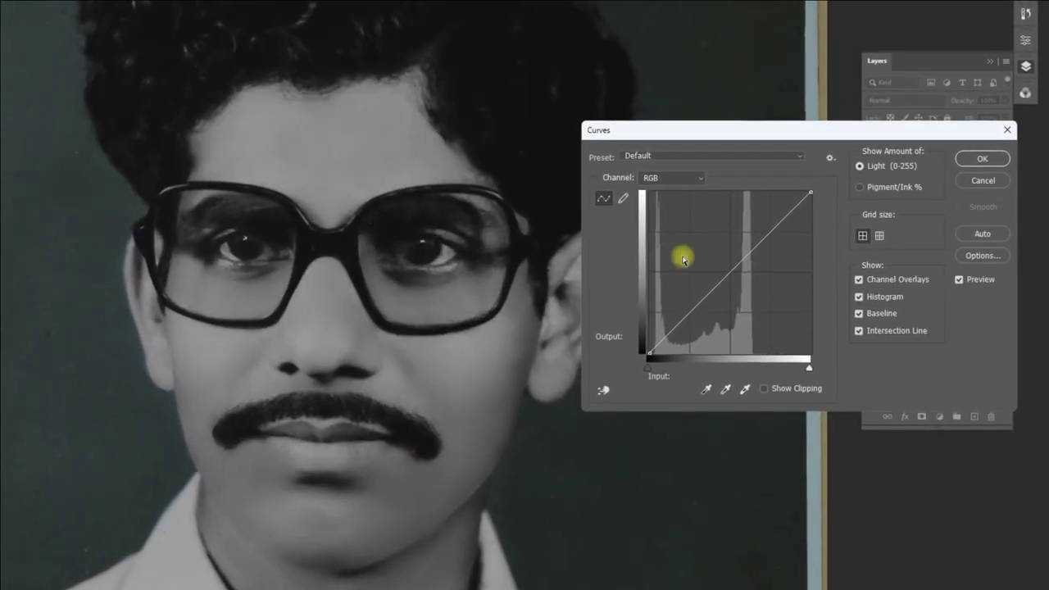
pyautogui.click(728, 265)
pyautogui.click(668, 178)
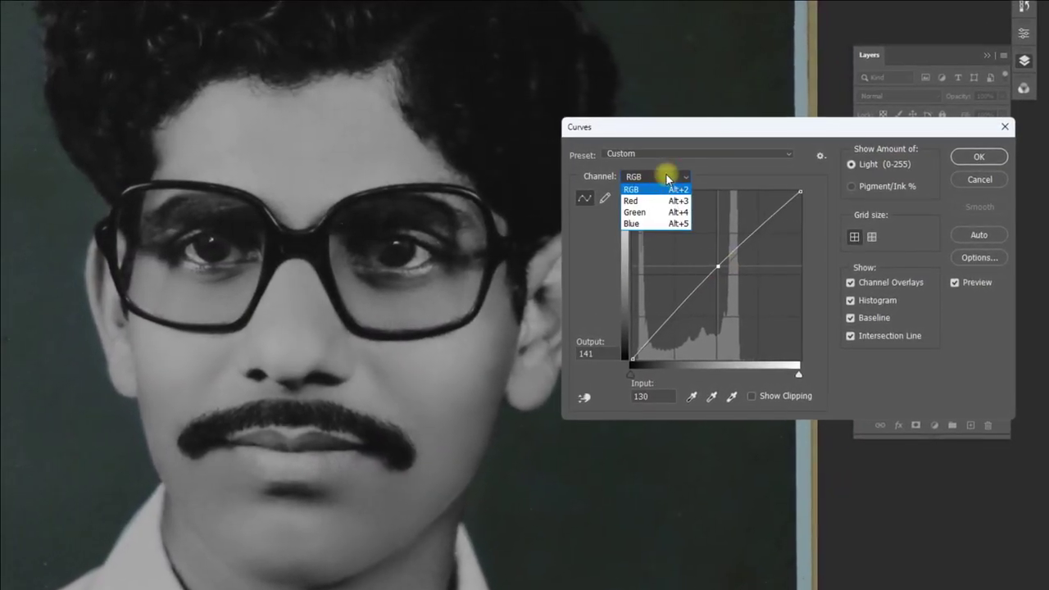
pyautogui.click(656, 201)
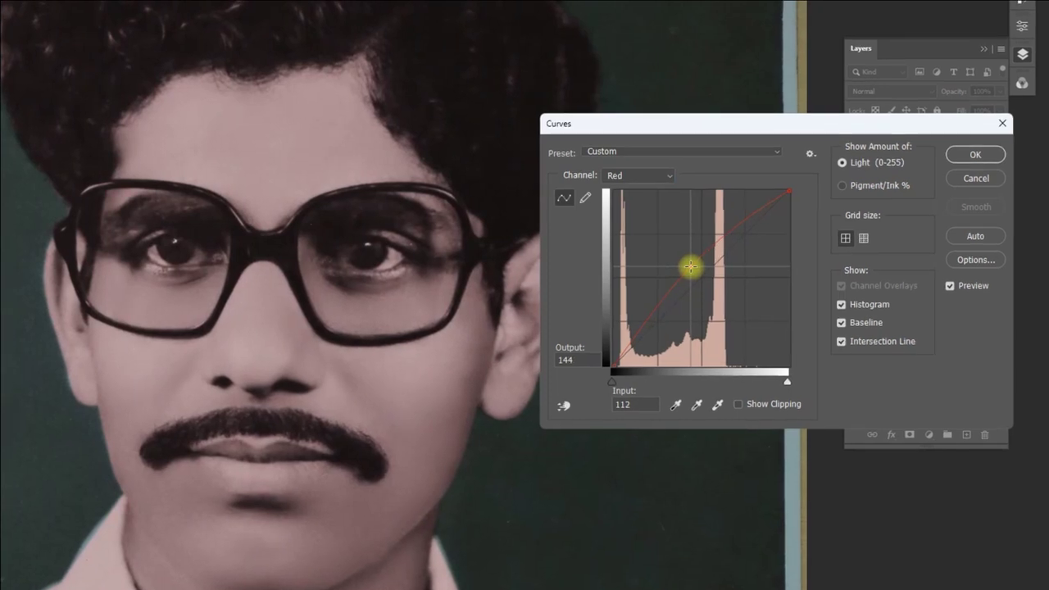
pyautogui.moveTo(702, 286)
pyautogui.mouseDown()
pyautogui.moveTo(683, 265)
pyautogui.moveTo(692, 284)
pyautogui.mouseUp()
# Pull down the Blue curve, review Green, Red and combined RGB curves, and apply.
pyautogui.click(636, 176)
pyautogui.click(647, 223)
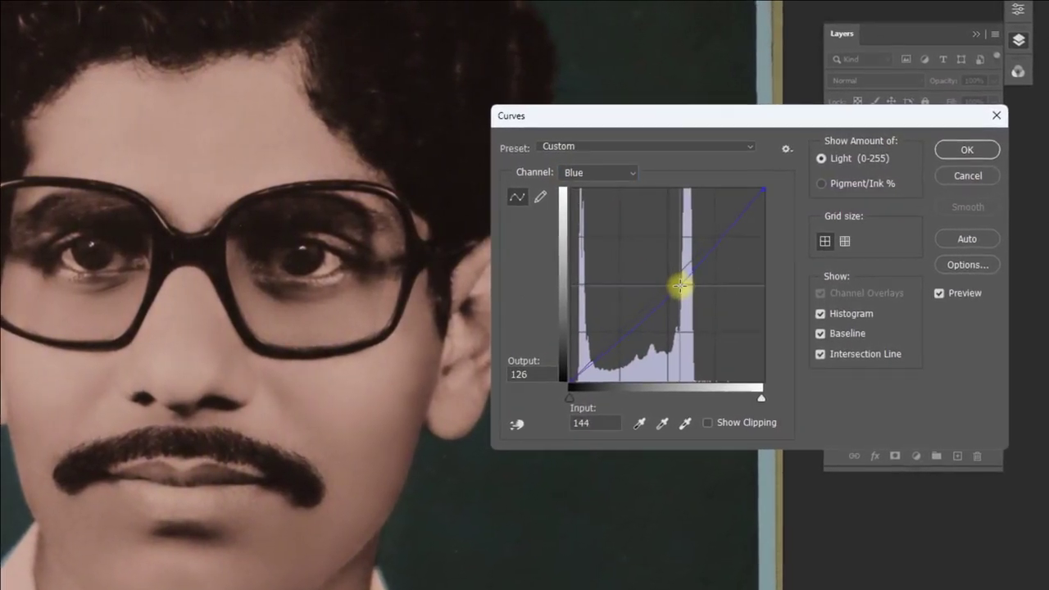
pyautogui.click(594, 174)
pyautogui.click(562, 199)
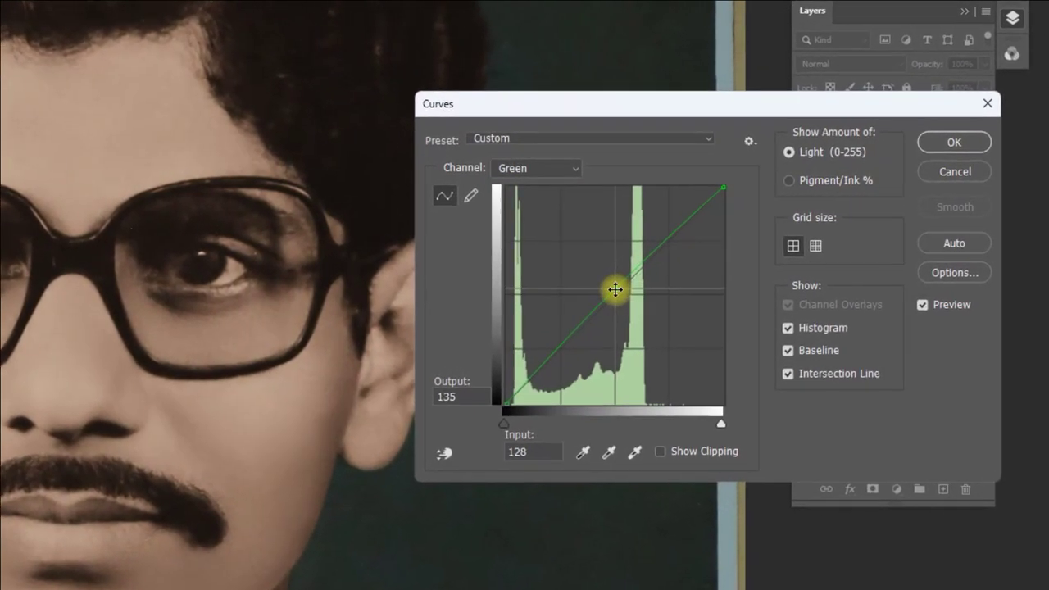
pyautogui.click(543, 168)
pyautogui.click(512, 198)
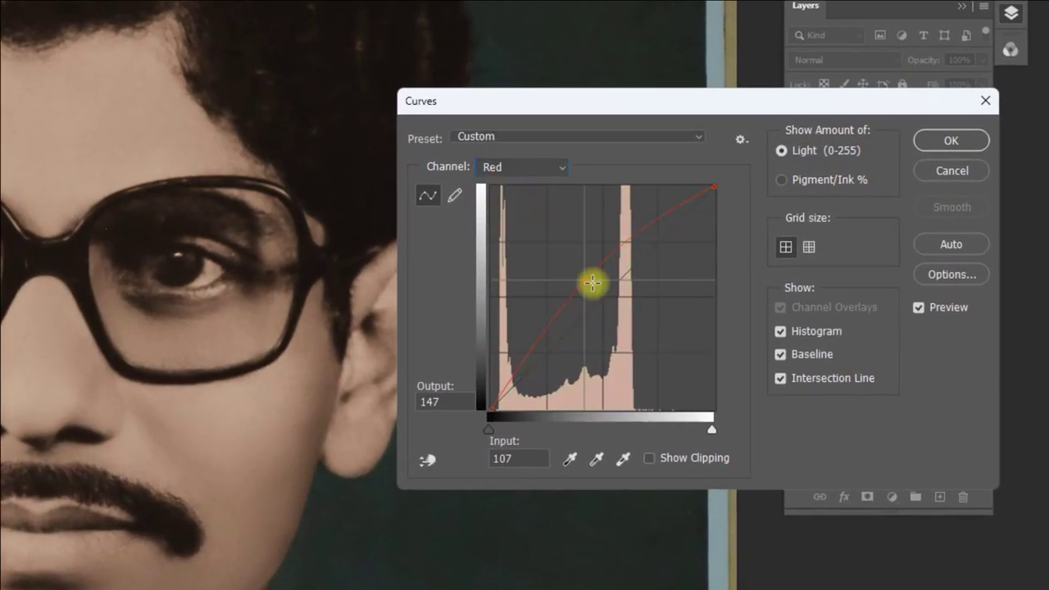
pyautogui.click(514, 166)
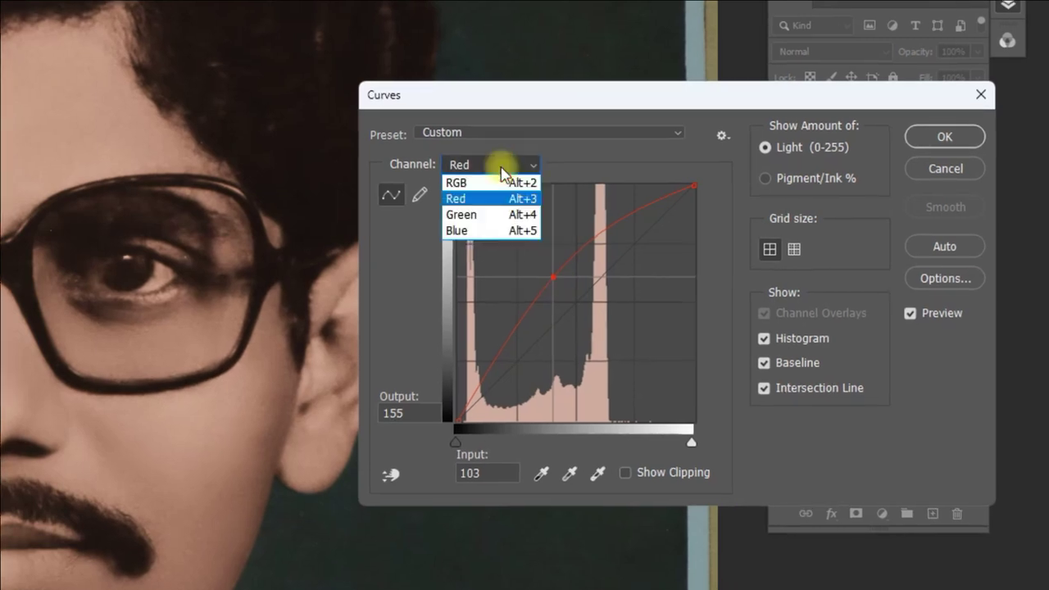
pyautogui.click(492, 184)
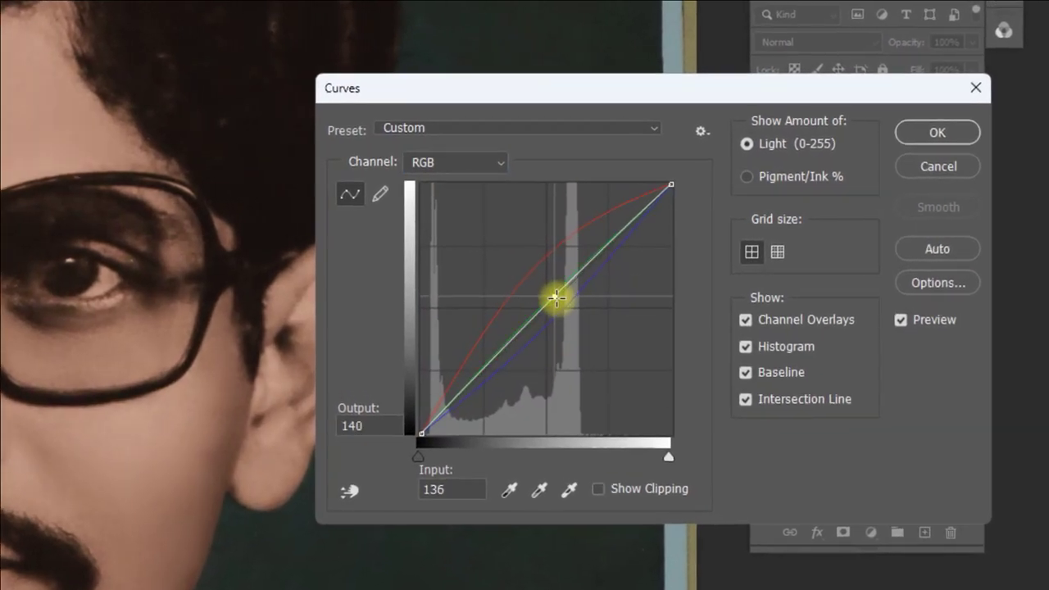
pyautogui.click(926, 131)
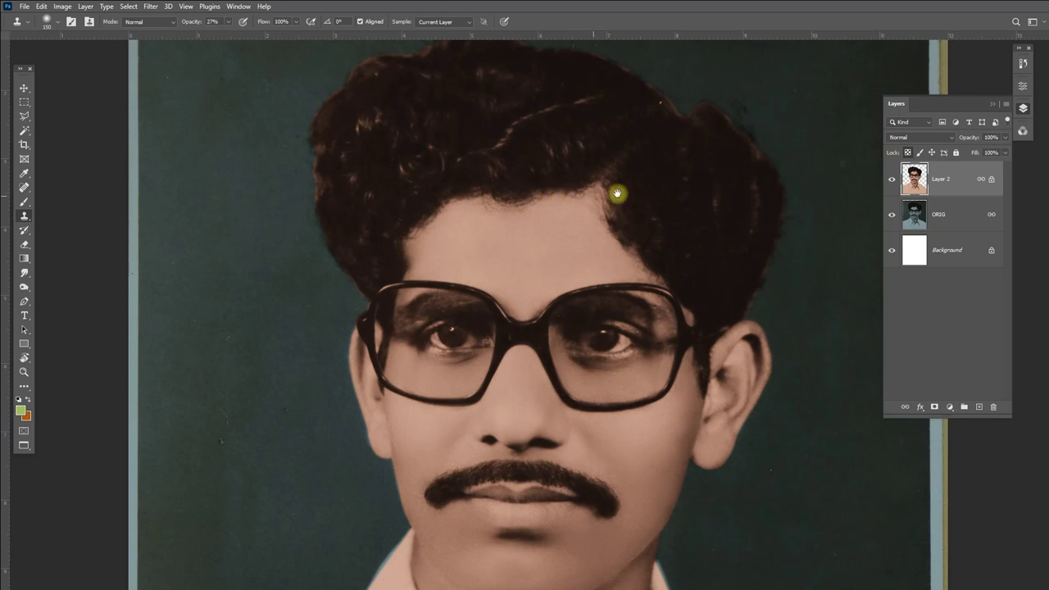
# Lasso around the hair and feather the selection by 8 pixels.
pyautogui.click(24, 116)
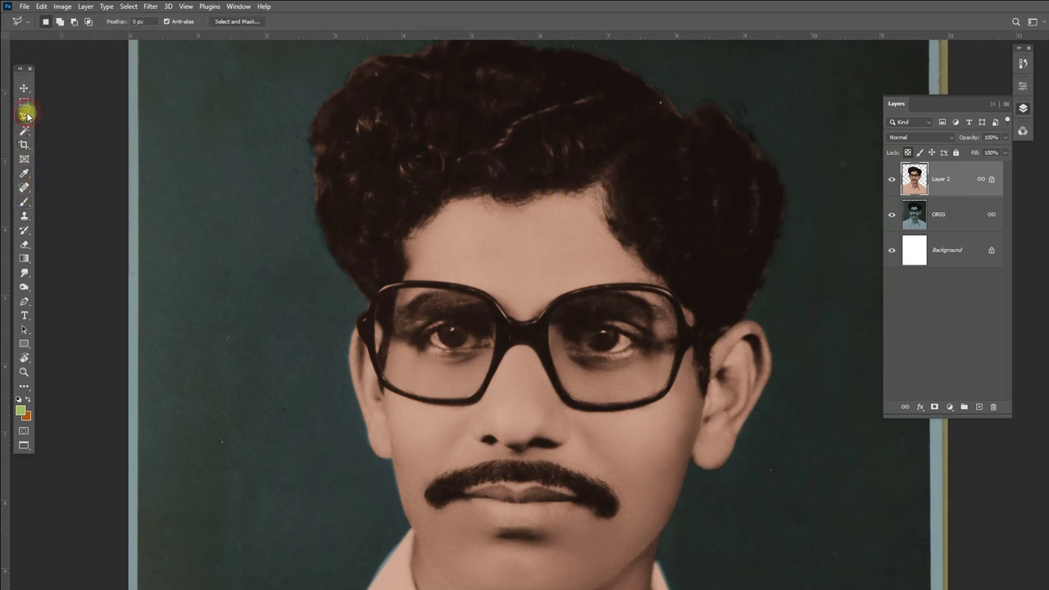
pyautogui.moveTo(541, 168); pyautogui.dragTo(550, 242)
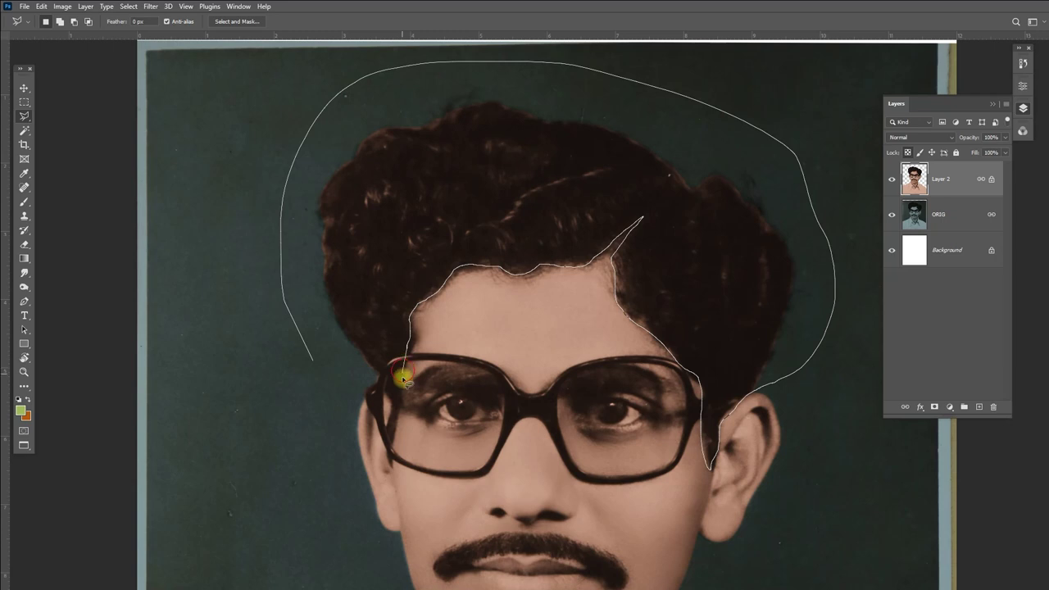
pyautogui.click(317, 359)
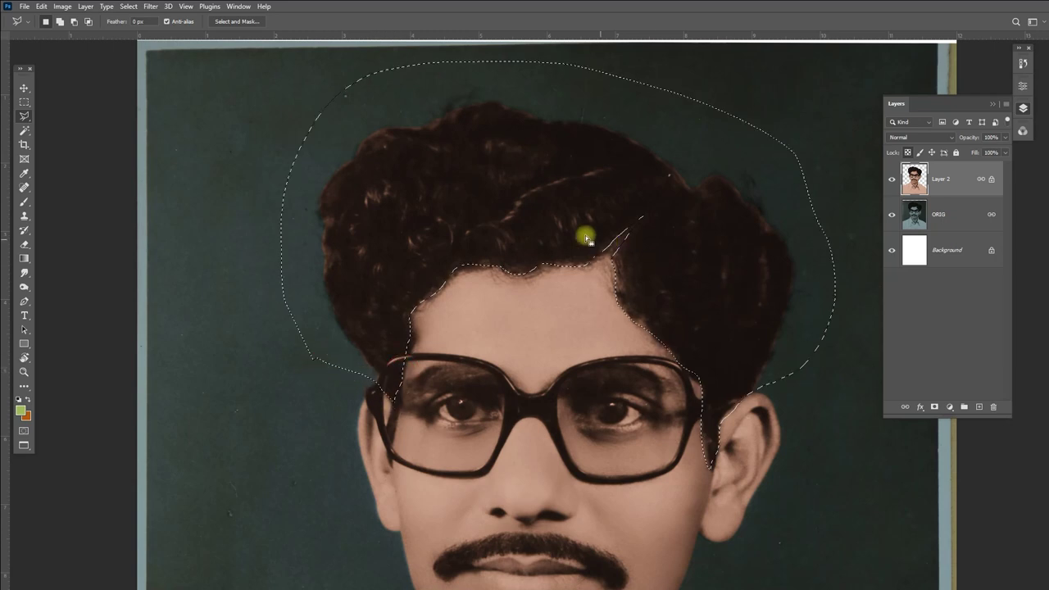
pyautogui.click(129, 6)
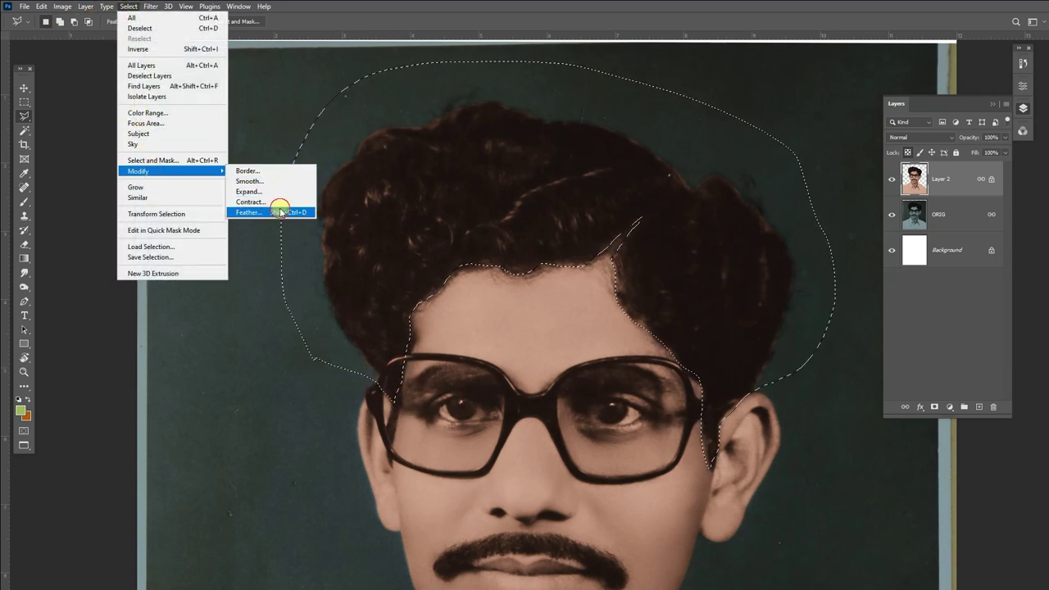
pyautogui.click(277, 205)
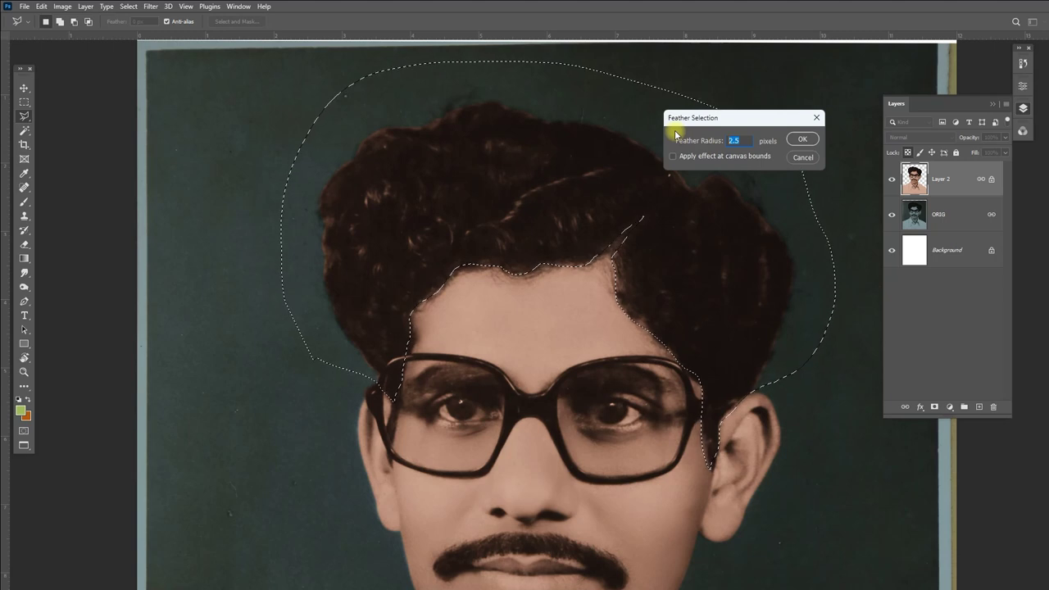
pyautogui.write('8')
pyautogui.click(802, 139)
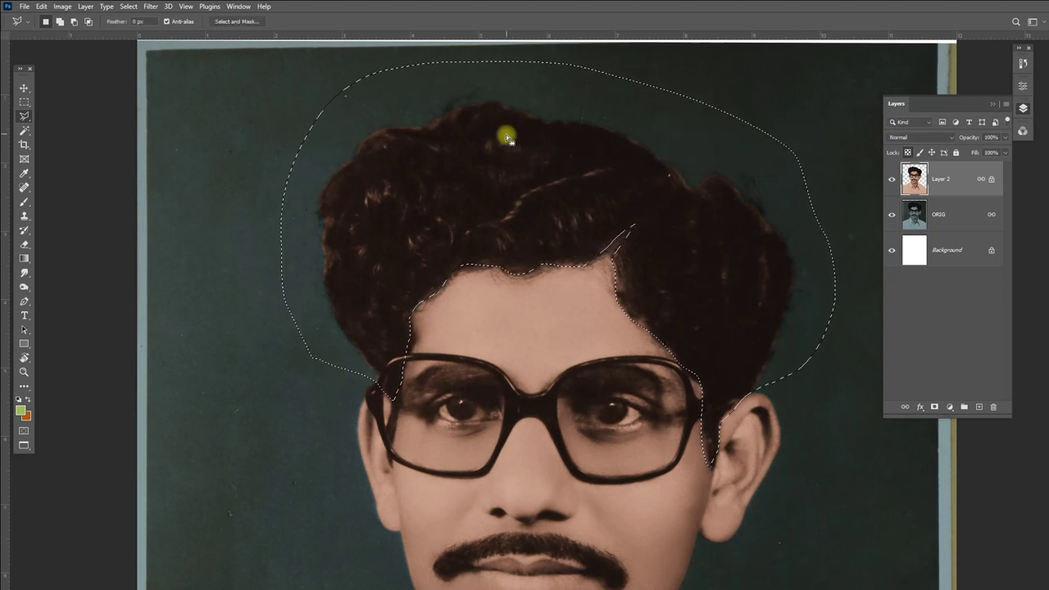
# Tone the hair with Hue/Saturation: Hue +8, Saturation -36, Lightness -10.
pyautogui.click(62, 6)
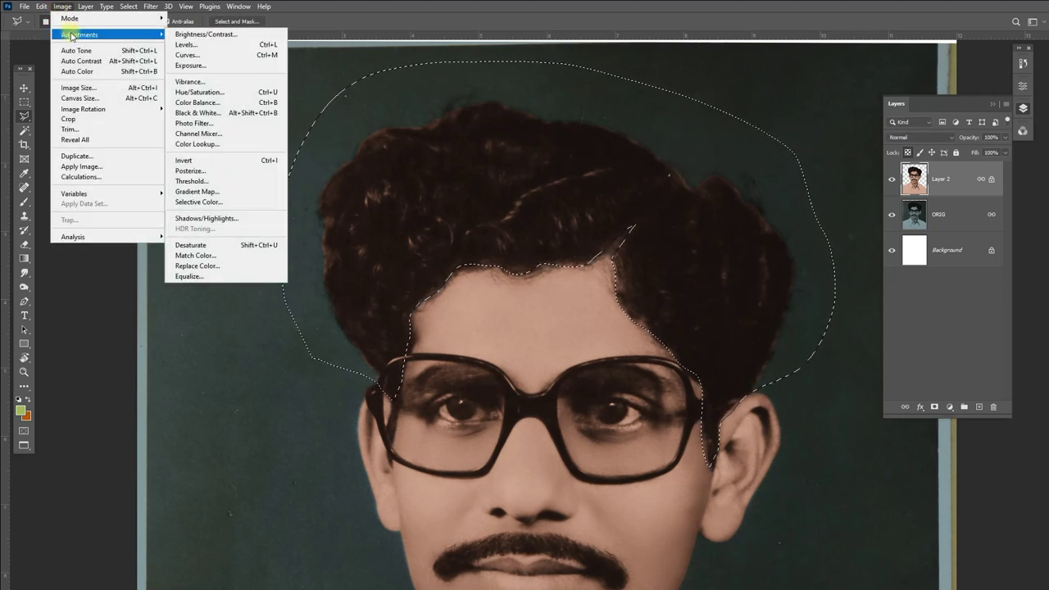
pyautogui.click(201, 92)
pyautogui.moveTo(770, 454); pyautogui.dragTo(774, 453)
pyautogui.moveTo(770, 481)
pyautogui.mouseDown()
pyautogui.moveTo(758, 485)
pyautogui.moveTo(773, 503)
pyautogui.moveTo(749, 503)
pyautogui.moveTo(768, 509)
pyautogui.mouseUp()
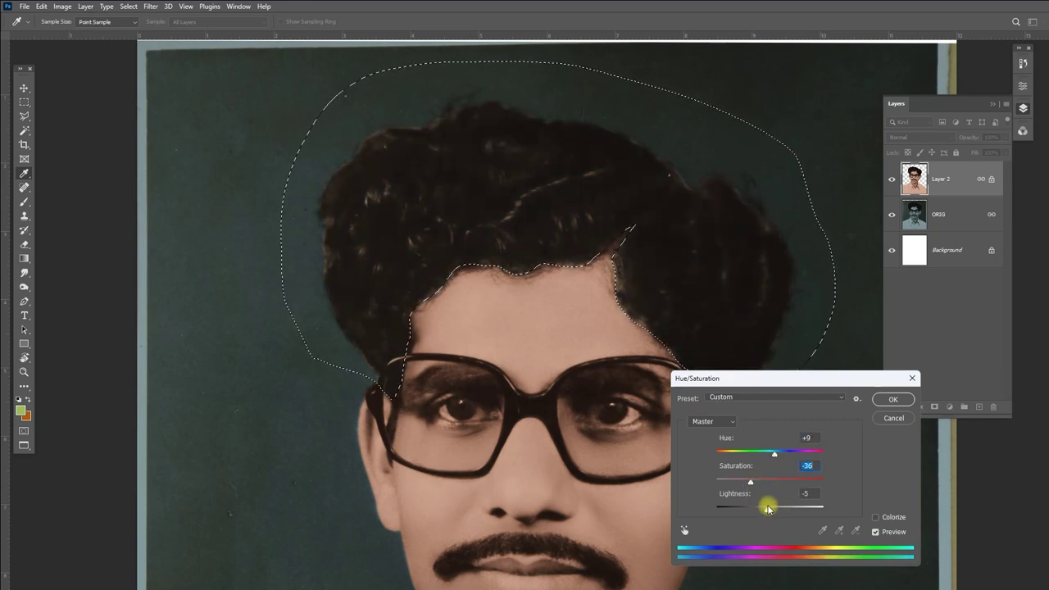
pyautogui.moveTo(779, 457); pyautogui.dragTo(791, 457)
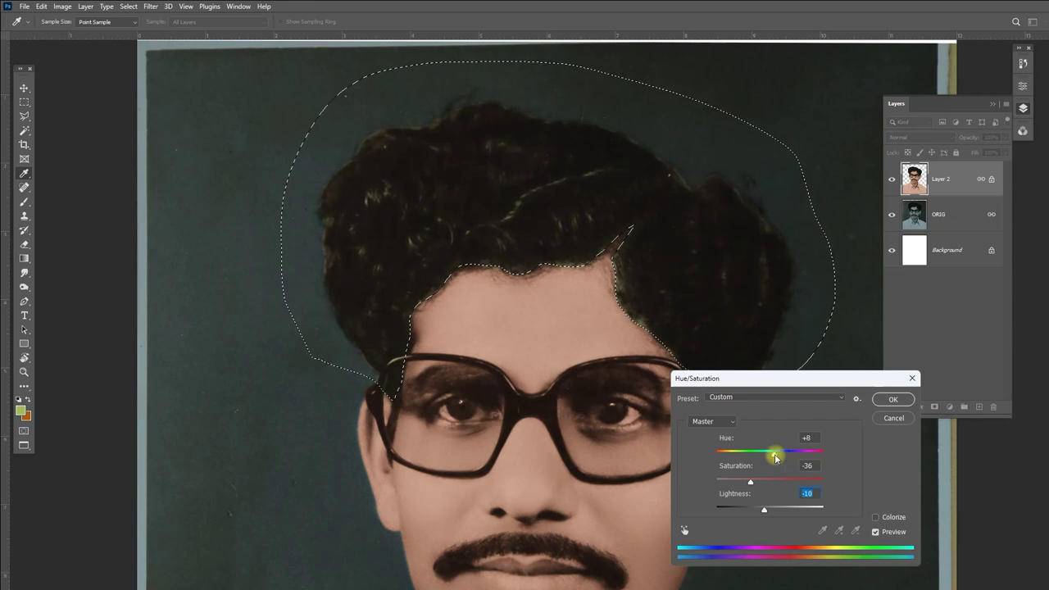
pyautogui.click(898, 399)
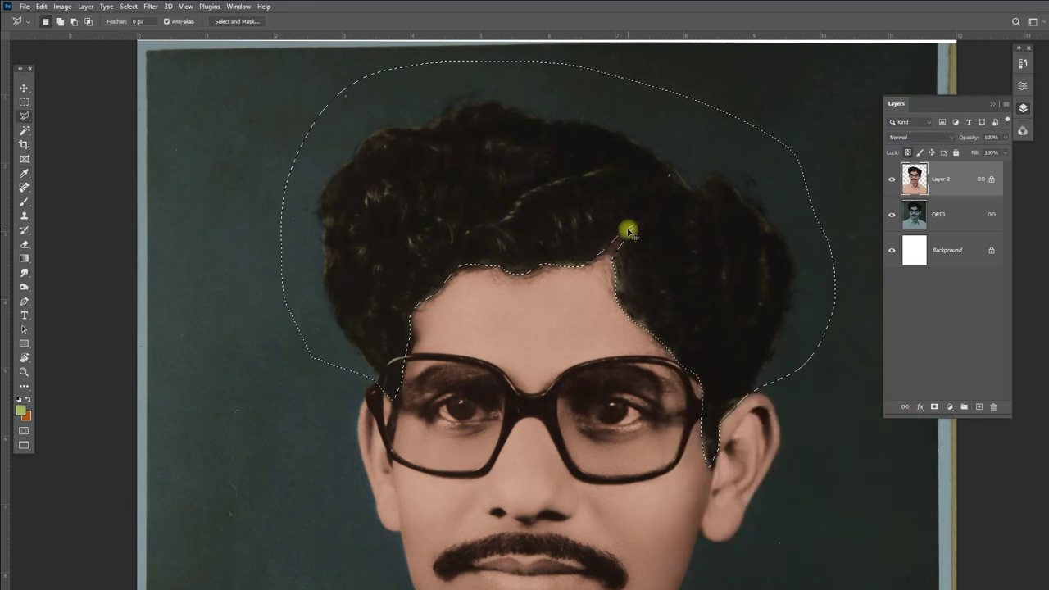
# Save the hair selection as a new channel named 'haire'.
pyautogui.hotkey('ctrl', '+')
pyautogui.hotkey('ctrl', 'h')
pyautogui.scroll(1, 328, 107)
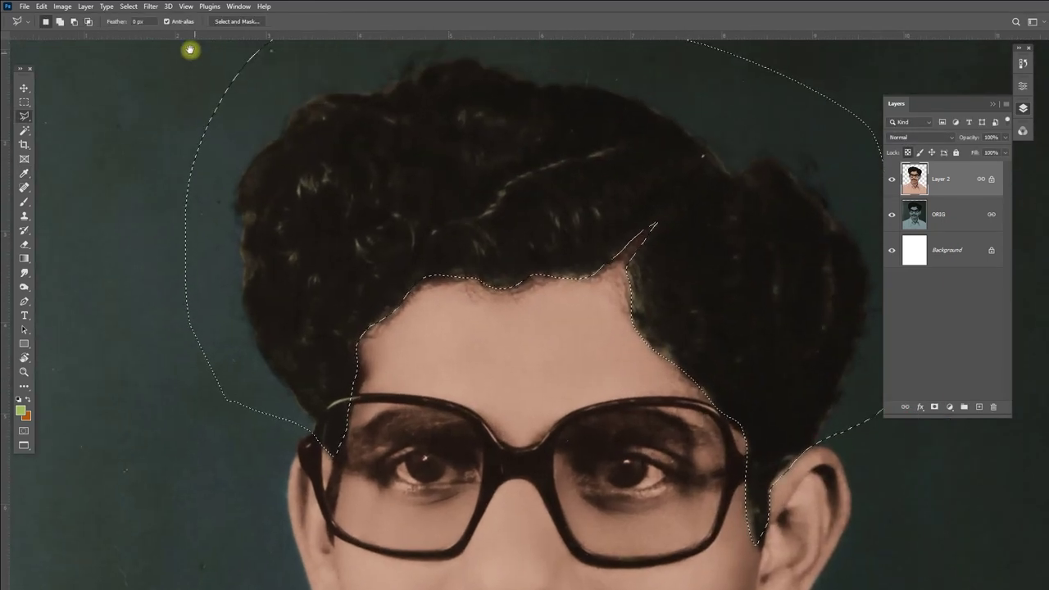
pyautogui.click(129, 6)
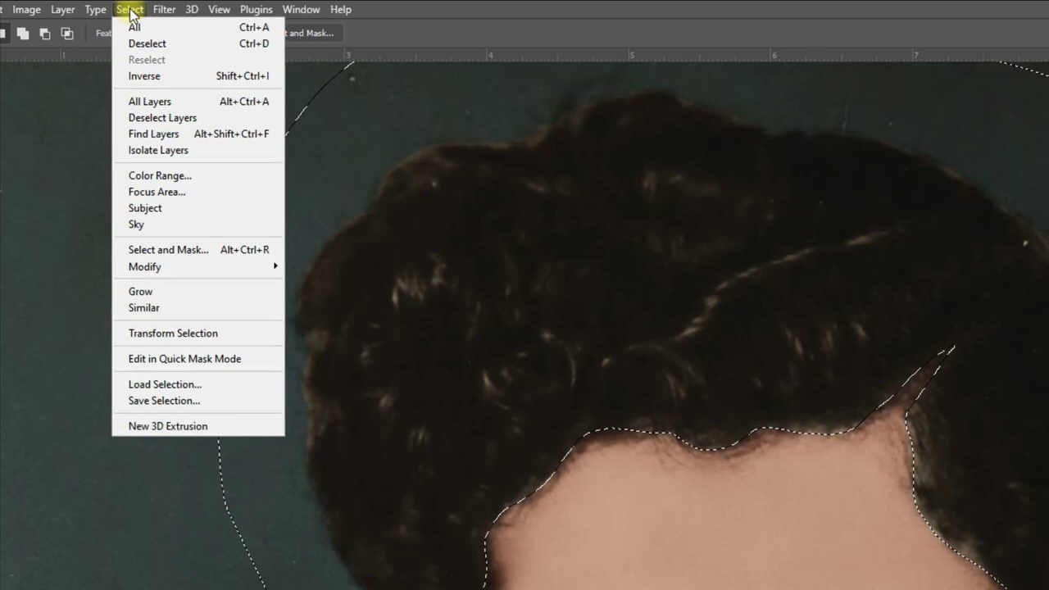
pyautogui.click(167, 401)
pyautogui.moveTo(806, 214); pyautogui.dragTo(994, 276)
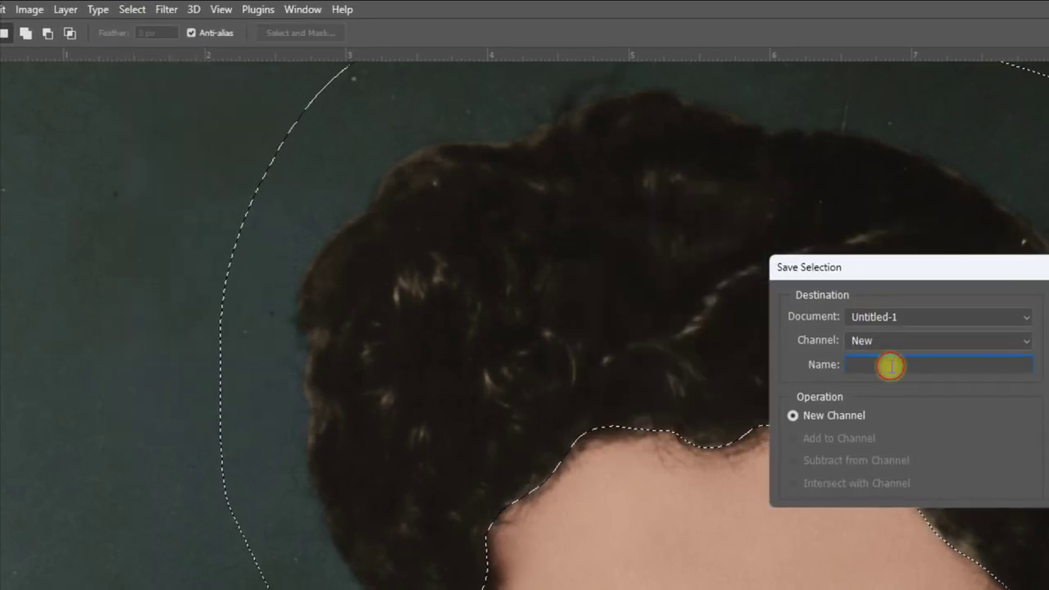
pyautogui.write('hai')
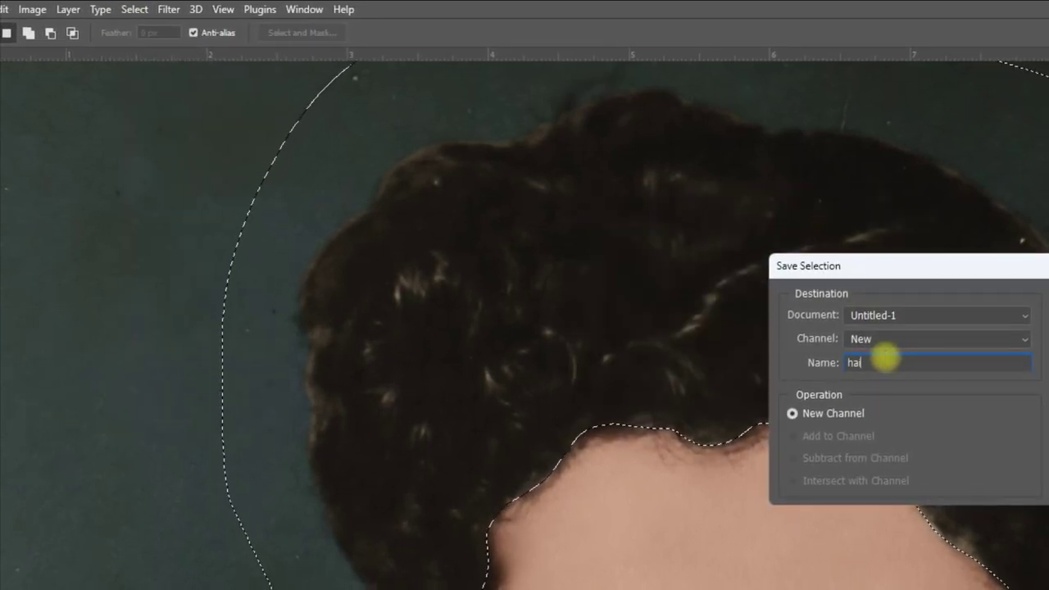
pyautogui.write('re')
pyautogui.doubleClick(900, 359)
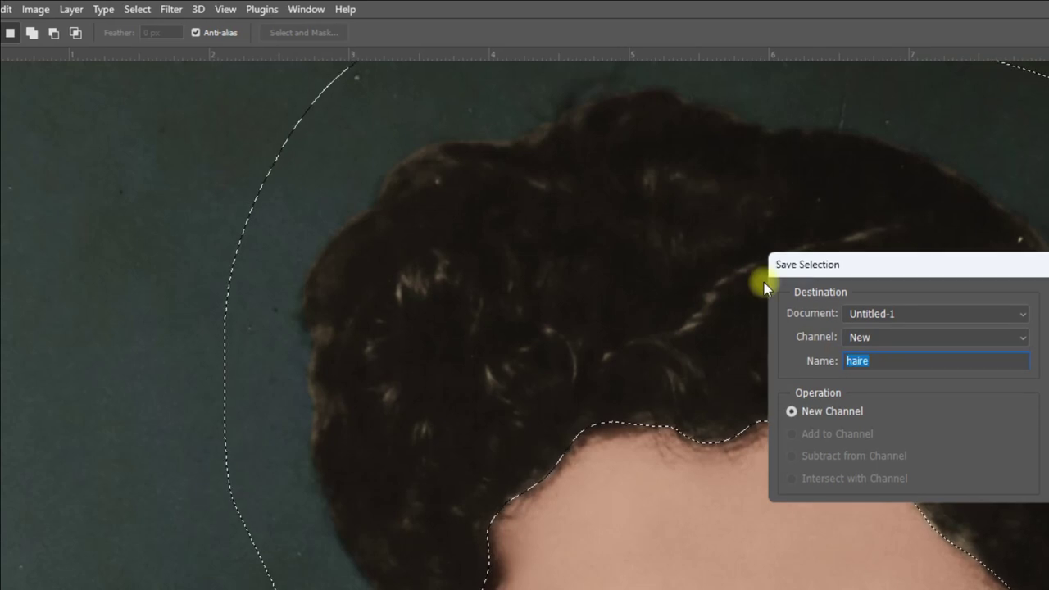
pyautogui.write('hire')
pyautogui.press('Return')
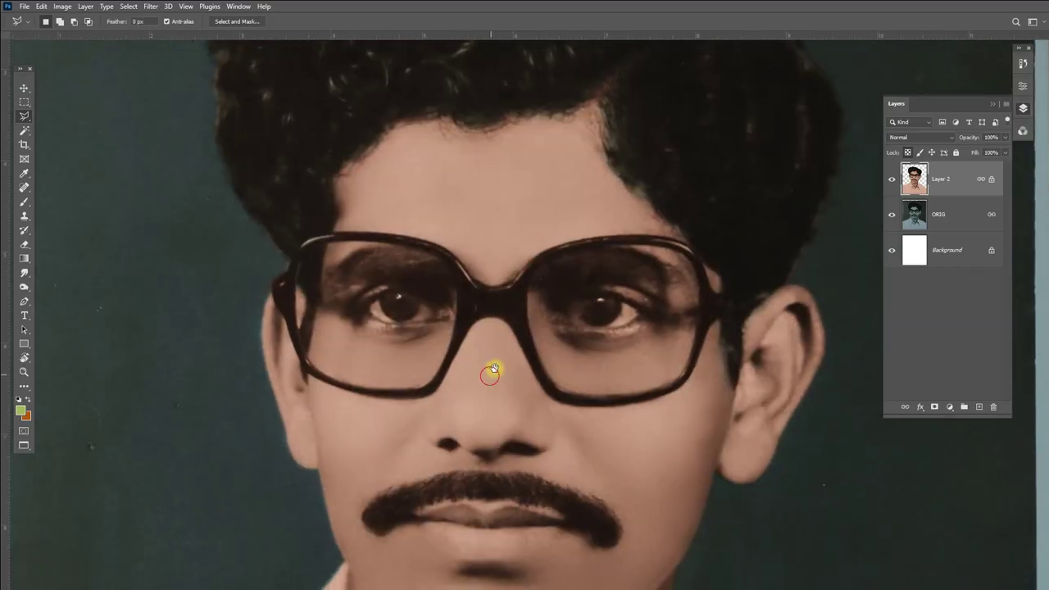
# Lasso around the mustache and feather the selection by 8 pixels.
pyautogui.moveTo(493, 369)
pyautogui.mouseDown()
pyautogui.moveTo(440, 402)
pyautogui.moveTo(464, 324)
pyautogui.mouseUp()
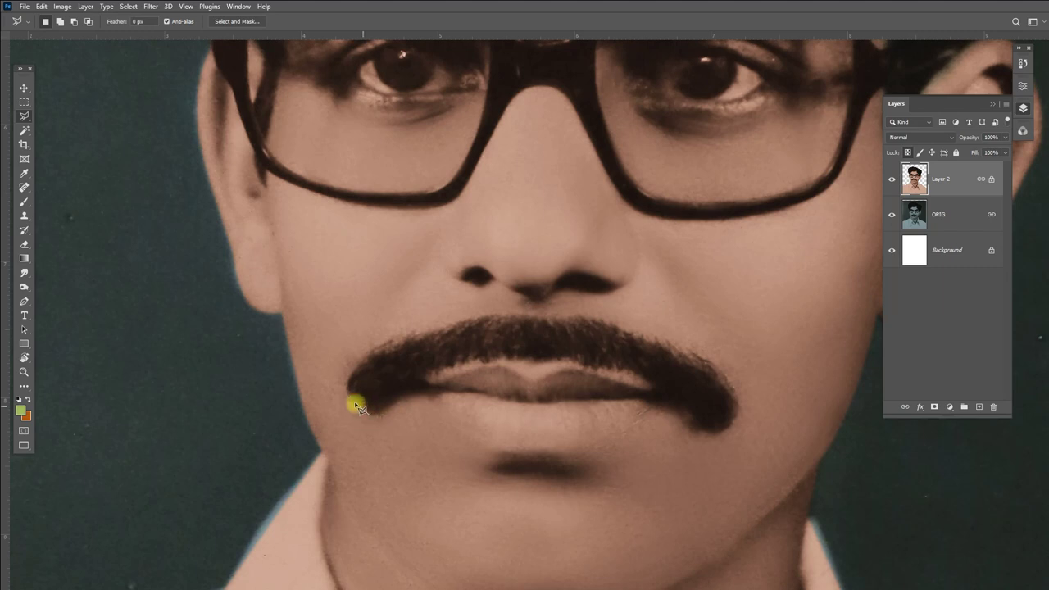
pyautogui.click(662, 342)
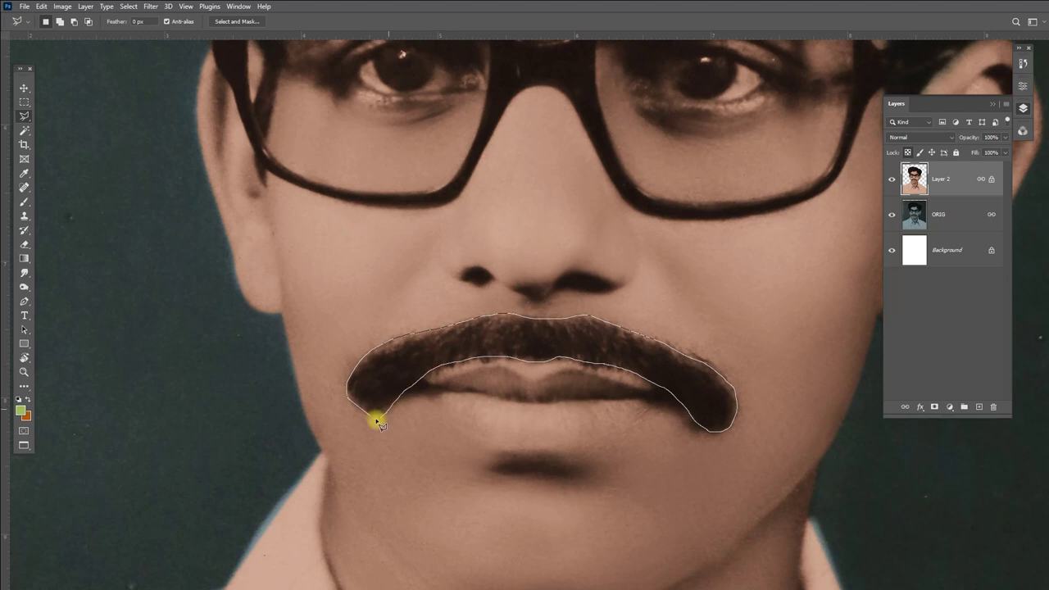
pyautogui.click(515, 316)
pyautogui.hotkey('shift', 'F6')
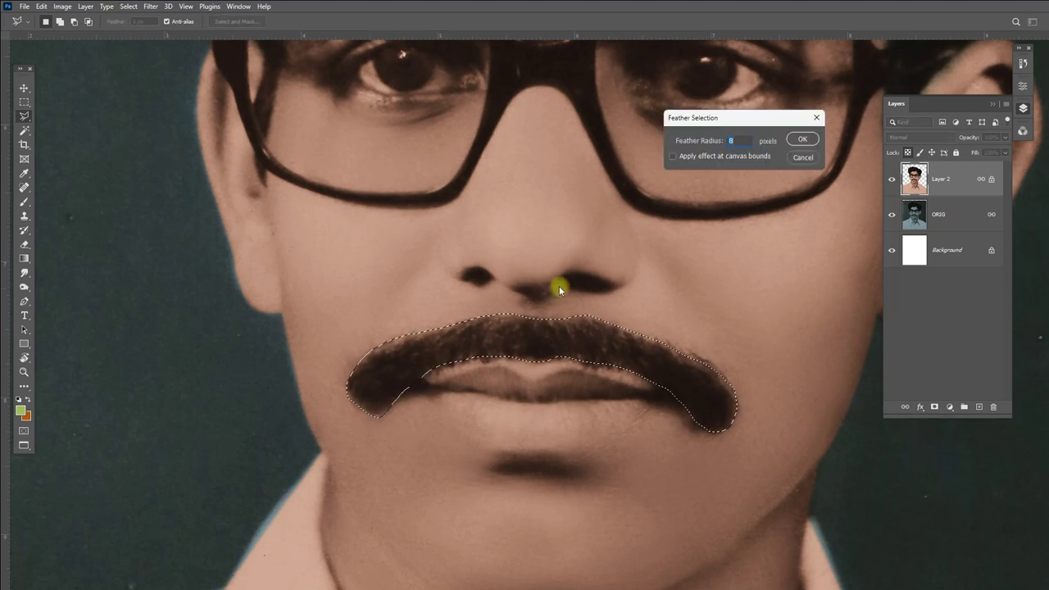
pyautogui.click(803, 139)
# Tint the mustache with Hue +24 and Saturation -40, then deselect.
pyautogui.hotkey('ctrl', 'u')
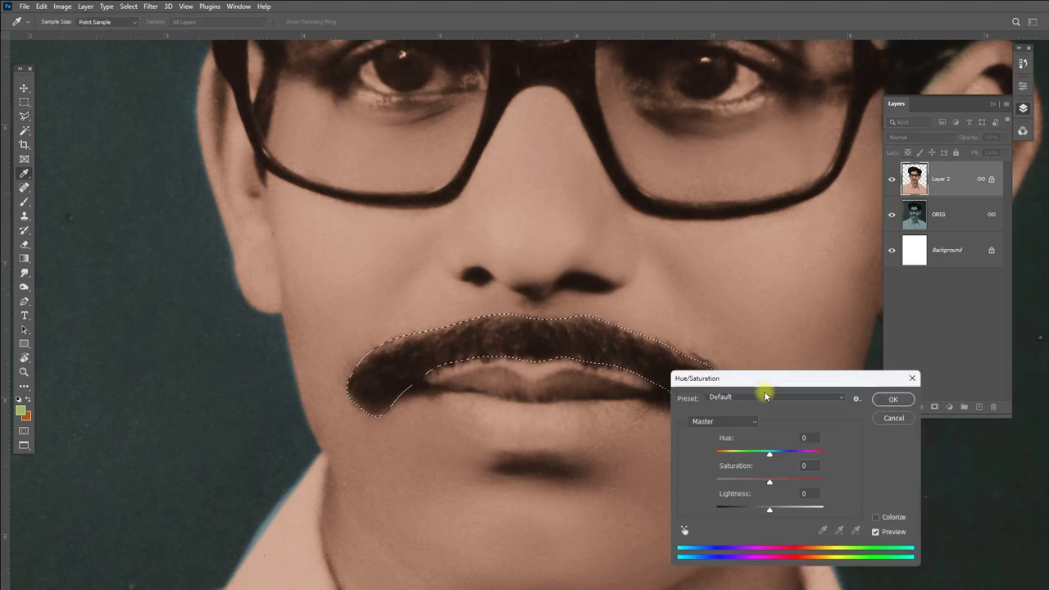
pyautogui.moveTo(778, 379); pyautogui.dragTo(818, 149)
pyautogui.moveTo(808, 223)
pyautogui.mouseDown()
pyautogui.moveTo(796, 253)
pyautogui.moveTo(783, 254)
pyautogui.moveTo(823, 226)
pyautogui.mouseUp()
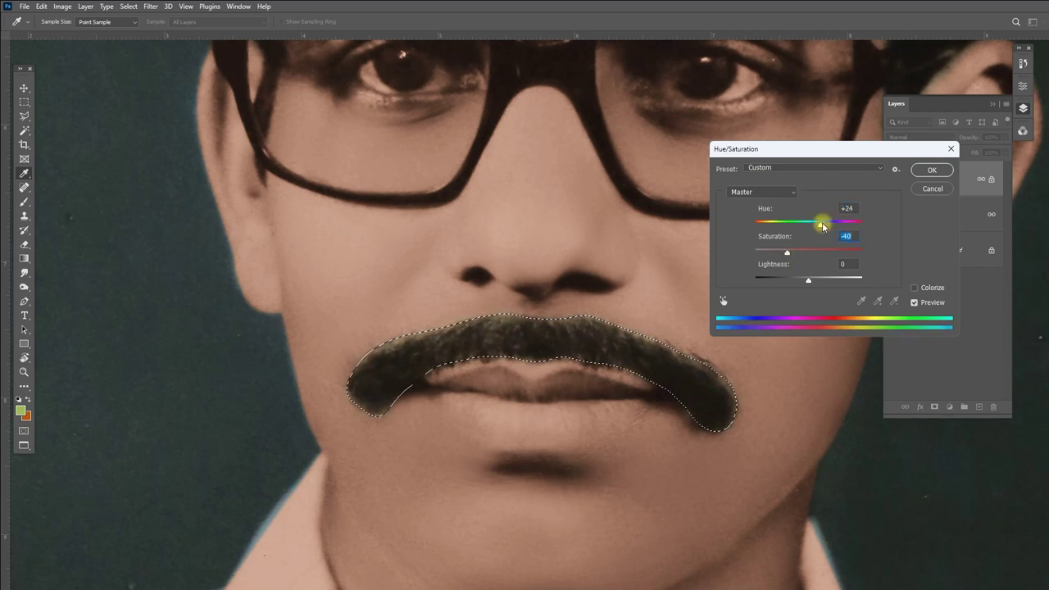
pyautogui.click(932, 170)
pyautogui.hotkey('ctrl', 'd')
# Lasso both eyes and both eyebrows together and feather the selection.
pyautogui.moveTo(555, 175); pyautogui.dragTo(482, 383)
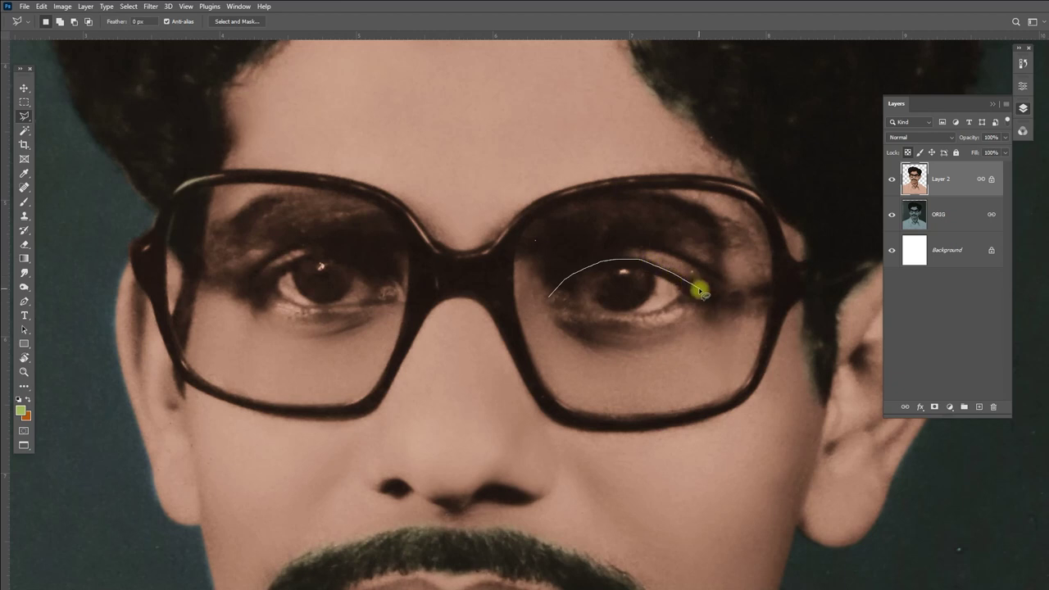
pyautogui.moveTo(554, 312); pyautogui.dragTo(549, 303)
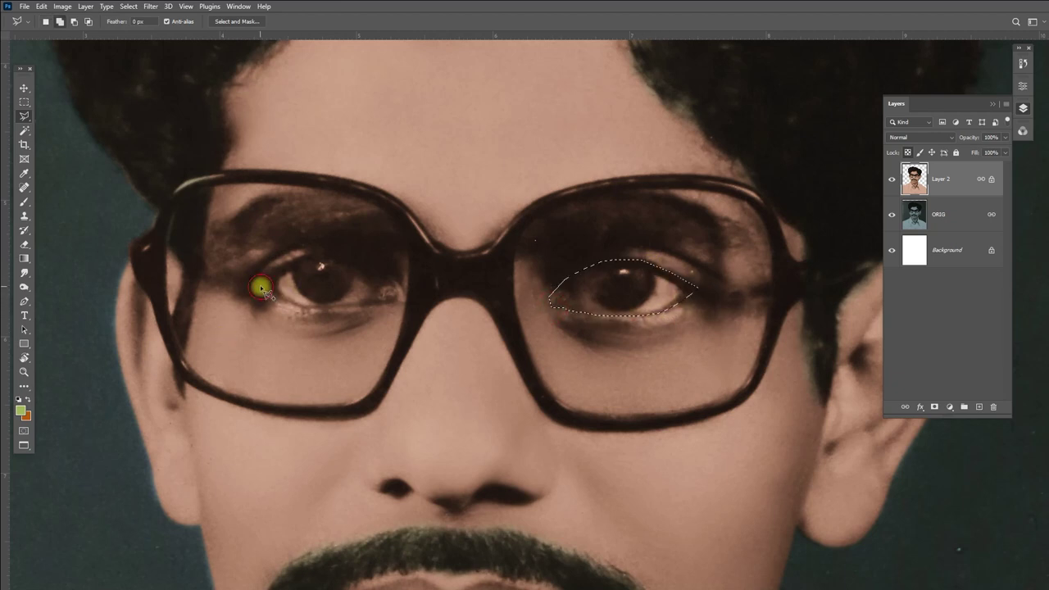
pyautogui.moveTo(260, 285); pyautogui.dragTo(390, 283)
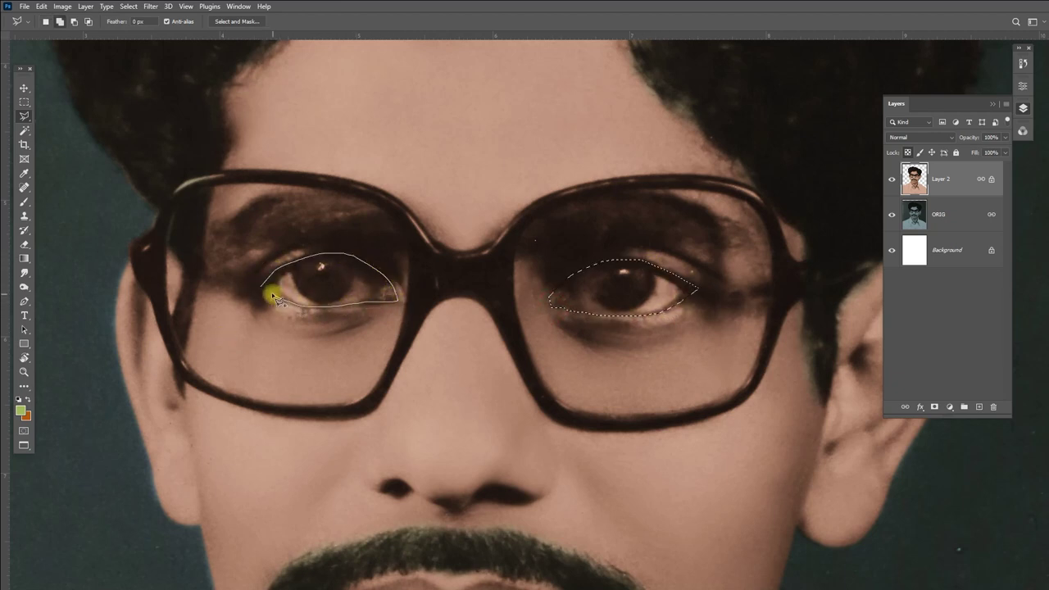
pyautogui.moveTo(276, 296); pyautogui.dragTo(270, 291)
pyautogui.moveTo(745, 233)
pyautogui.mouseDown()
pyautogui.moveTo(574, 223)
pyautogui.moveTo(744, 234)
pyautogui.mouseUp()
pyautogui.moveTo(215, 230)
pyautogui.mouseDown()
pyautogui.moveTo(382, 214)
pyautogui.moveTo(248, 230)
pyautogui.mouseUp()
pyautogui.hotkey('shift', 'F6')
pyautogui.click(804, 139)
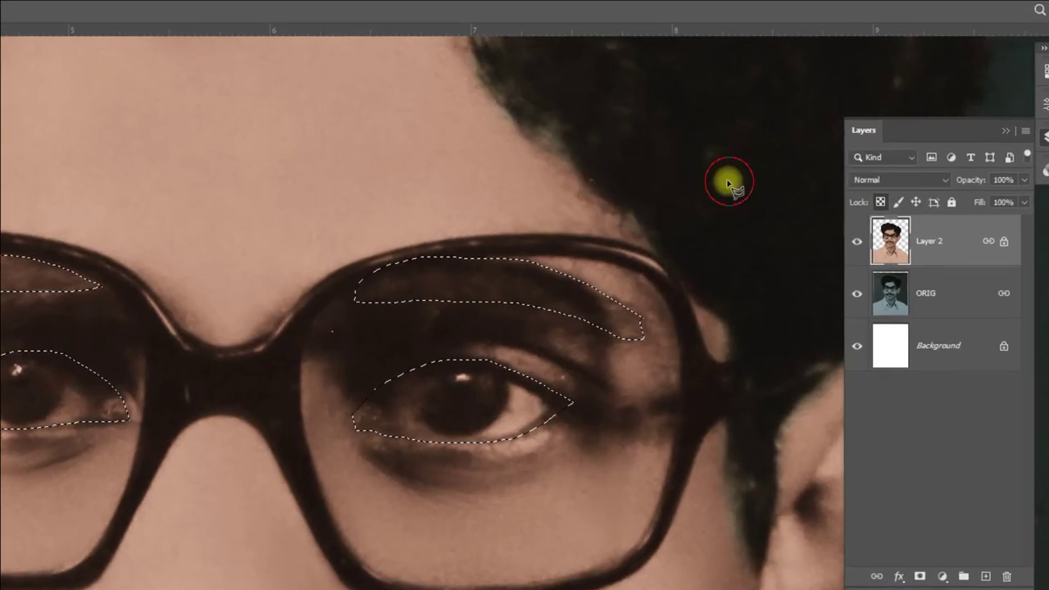
# Shift the eye areas' hue +8 and lower their saturation and lightness.
pyautogui.hotkey('ctrl', 'u')
pyautogui.moveTo(789, 292); pyautogui.dragTo(803, 294)
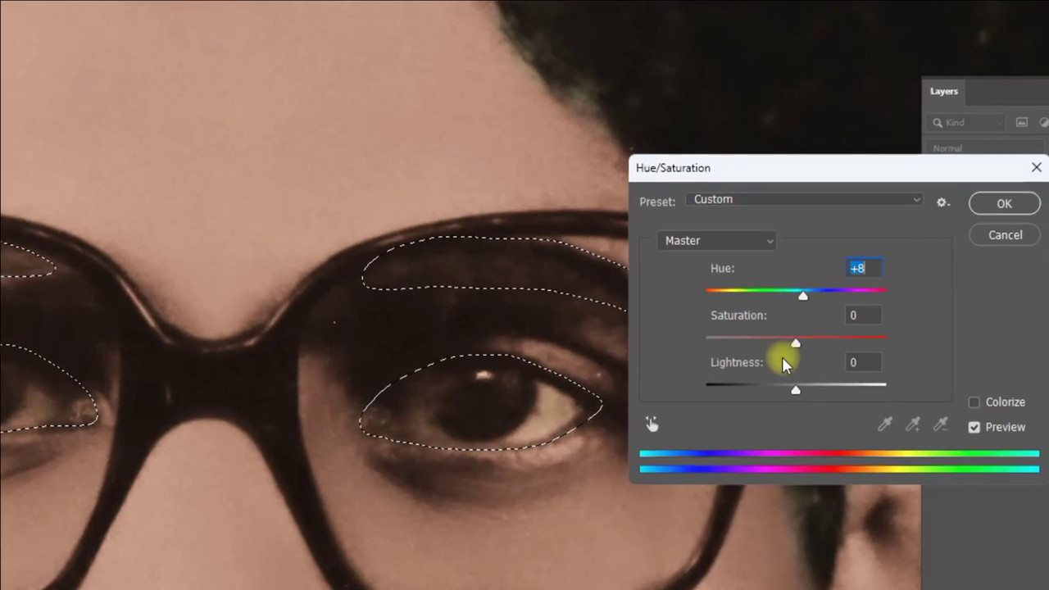
pyautogui.moveTo(795, 343); pyautogui.dragTo(757, 342)
pyautogui.moveTo(795, 390); pyautogui.dragTo(771, 389)
pyautogui.press('Return')
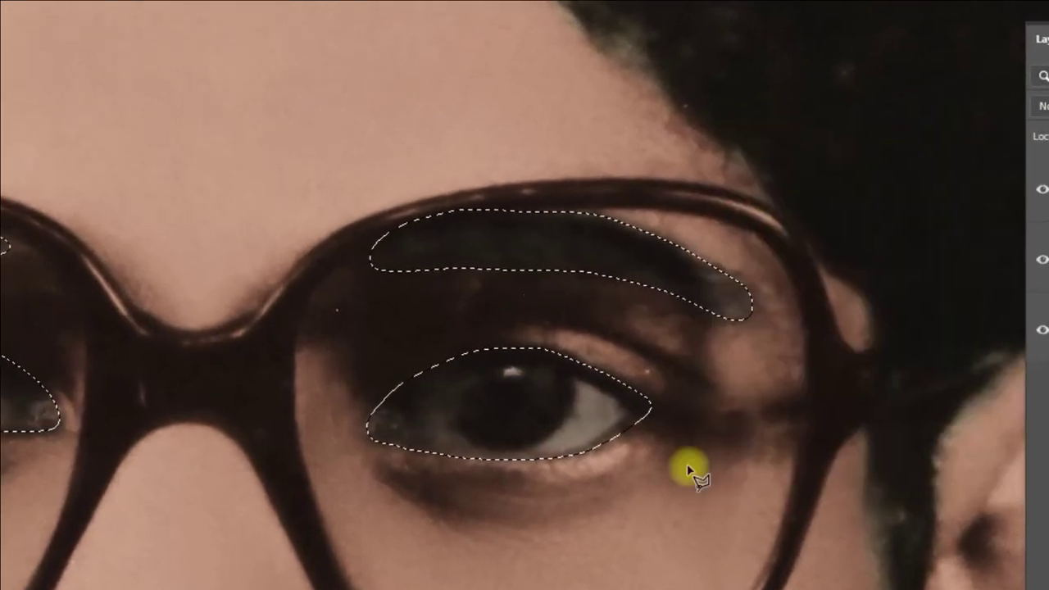
pyautogui.scroll(-2, 543, 421)
pyautogui.scroll(-3, 552, 401)
# Darken the portrait's midtones slightly with a Levels gamma adjustment.
pyautogui.scroll(-3, 530, 330)
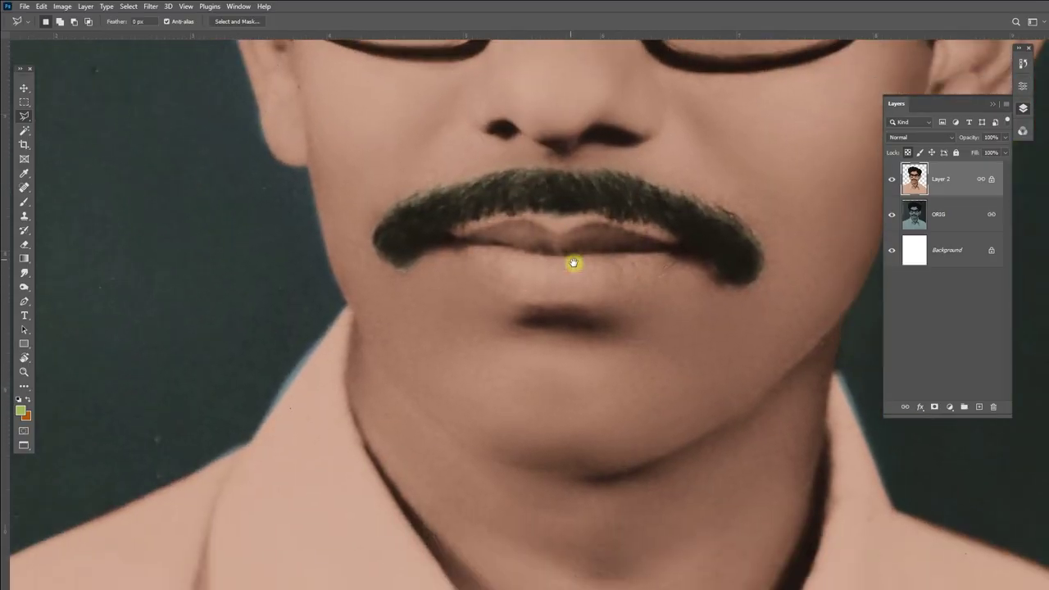
pyautogui.scroll(-3, 574, 263)
pyautogui.scroll(-2, 527, 403)
pyautogui.click(63, 6)
pyautogui.moveTo(79, 34)
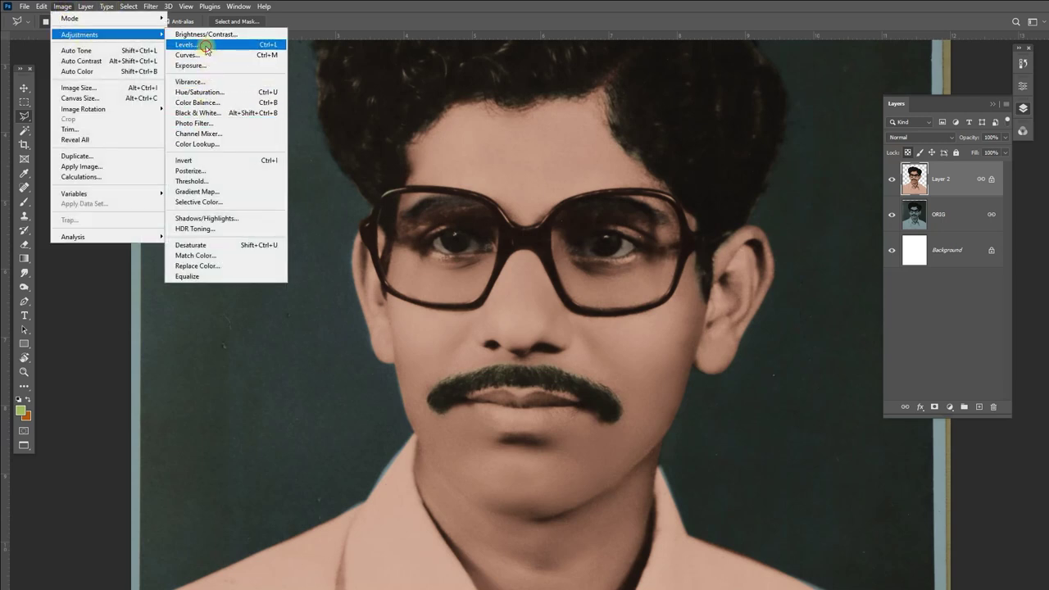
pyautogui.click(205, 47)
pyautogui.moveTo(832, 252); pyautogui.dragTo(866, 252)
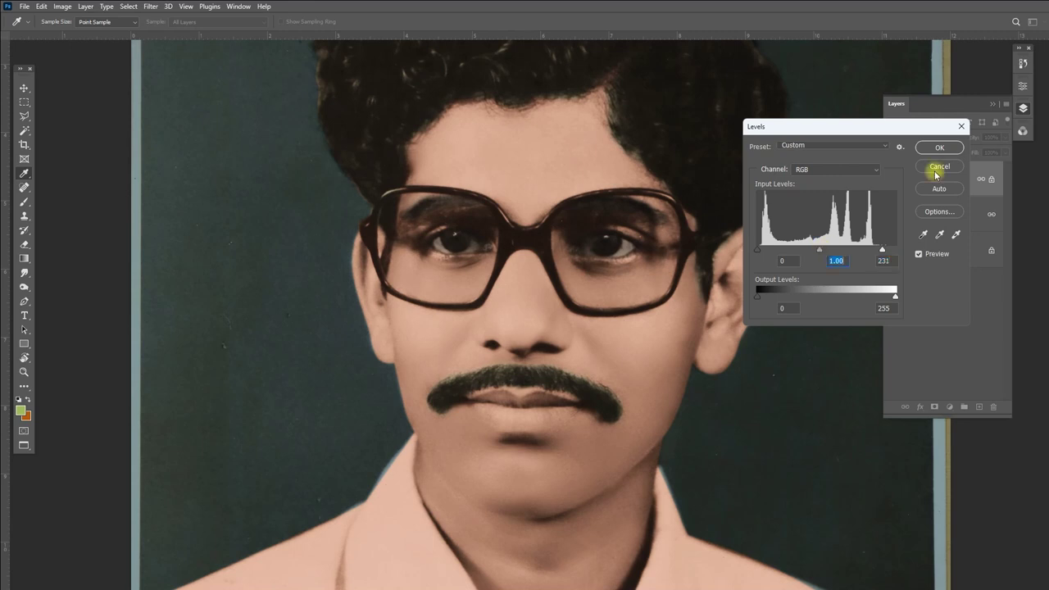
pyautogui.click(940, 148)
pyautogui.press('l')
# Raise the whole portrait's Brightness to 14, leaving Contrast at 0.
pyautogui.click(66, 8)
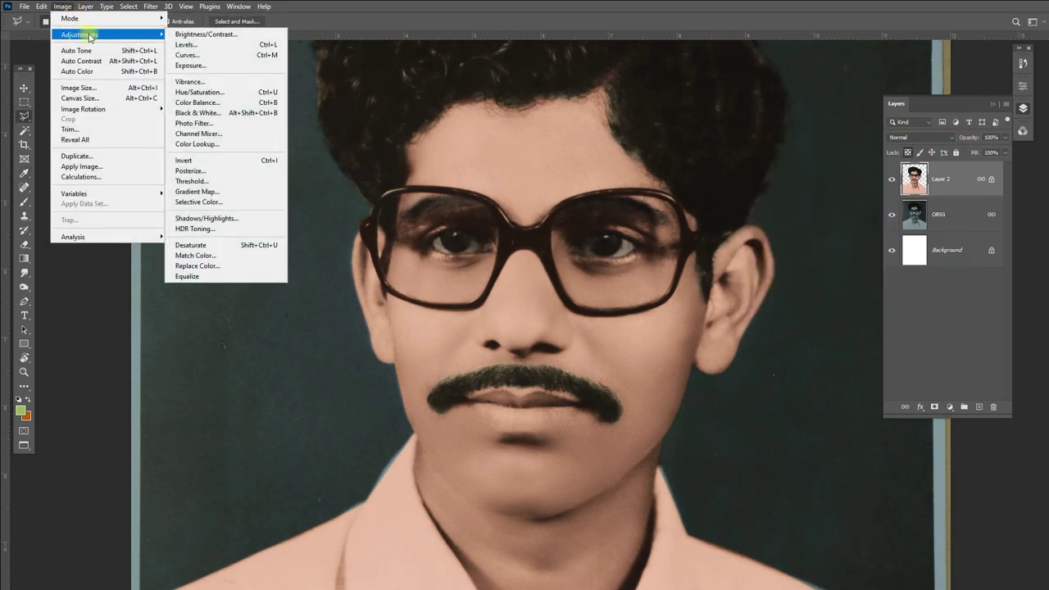
pyautogui.click(200, 36)
pyautogui.moveTo(837, 100); pyautogui.dragTo(843, 101)
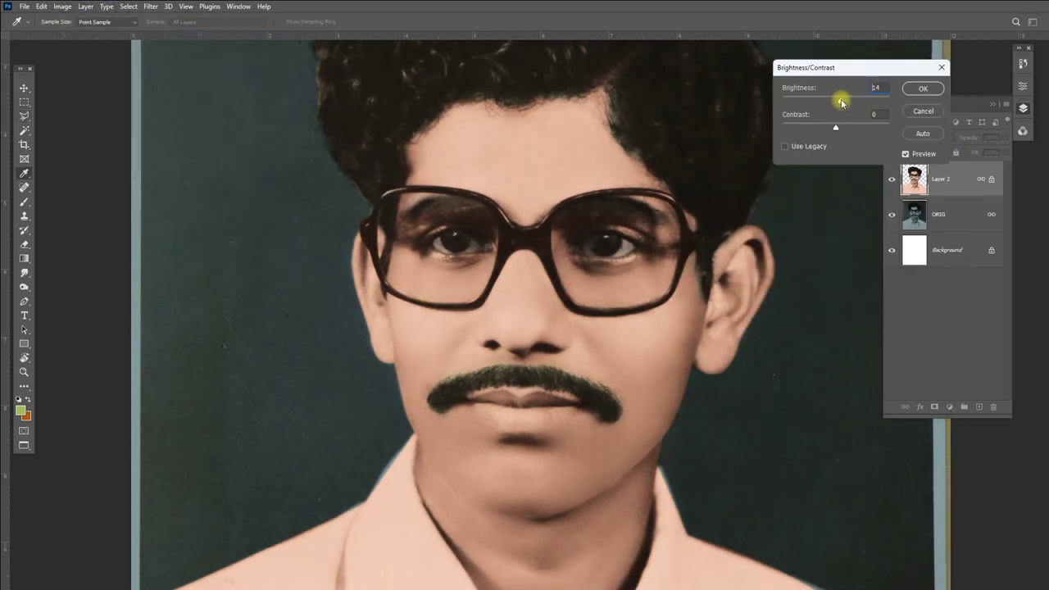
# Confirm the brightness boost, then lasso the lips and feather the selection.
pyautogui.press('Return')
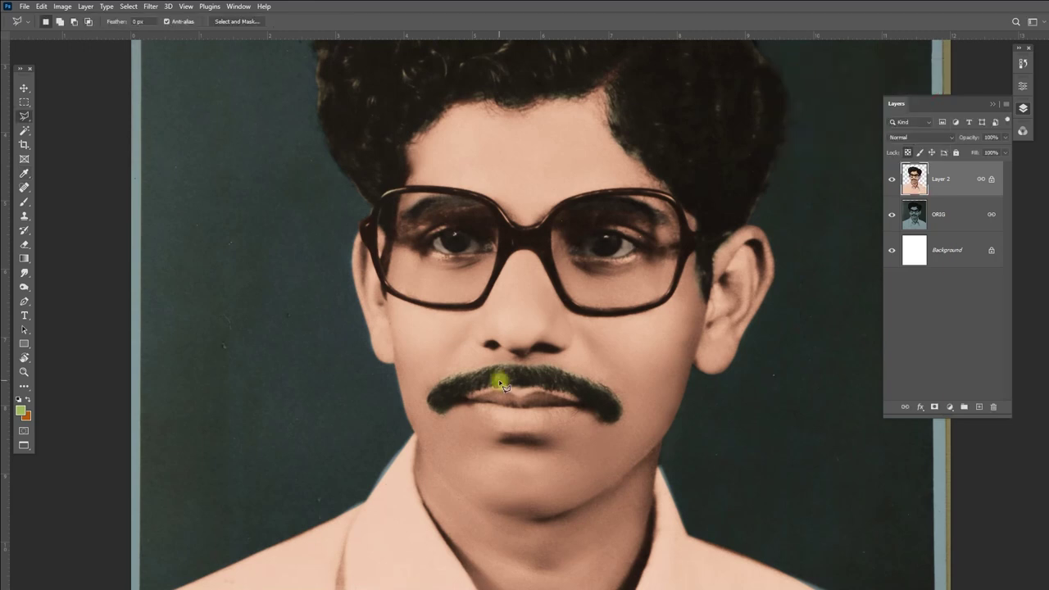
pyautogui.scroll(1, 480, 462)
pyautogui.scroll(1, 459, 339)
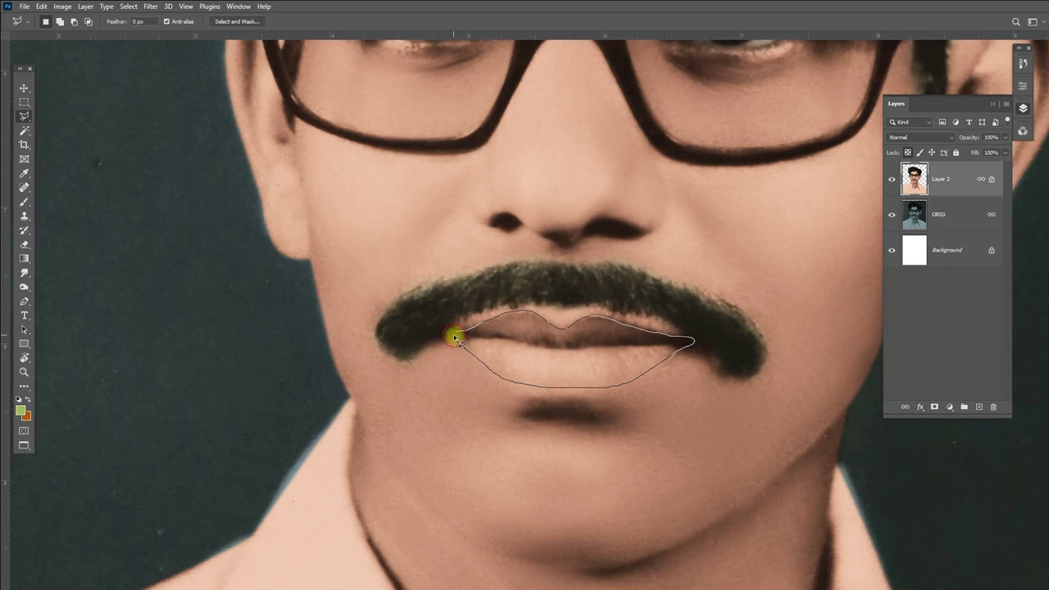
pyautogui.moveTo(455, 336)
pyautogui.mouseDown()
pyautogui.moveTo(685, 336)
pyautogui.moveTo(496, 344)
pyautogui.mouseUp()
pyautogui.scroll(1, 614, 336)
pyautogui.hotkey('shift', 'F6')
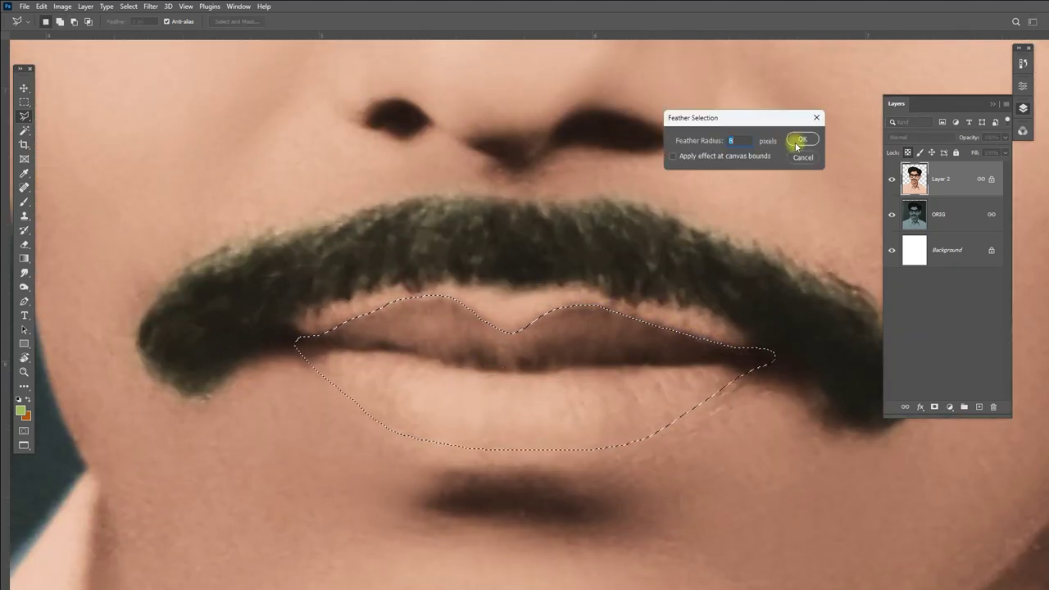
pyautogui.click(800, 141)
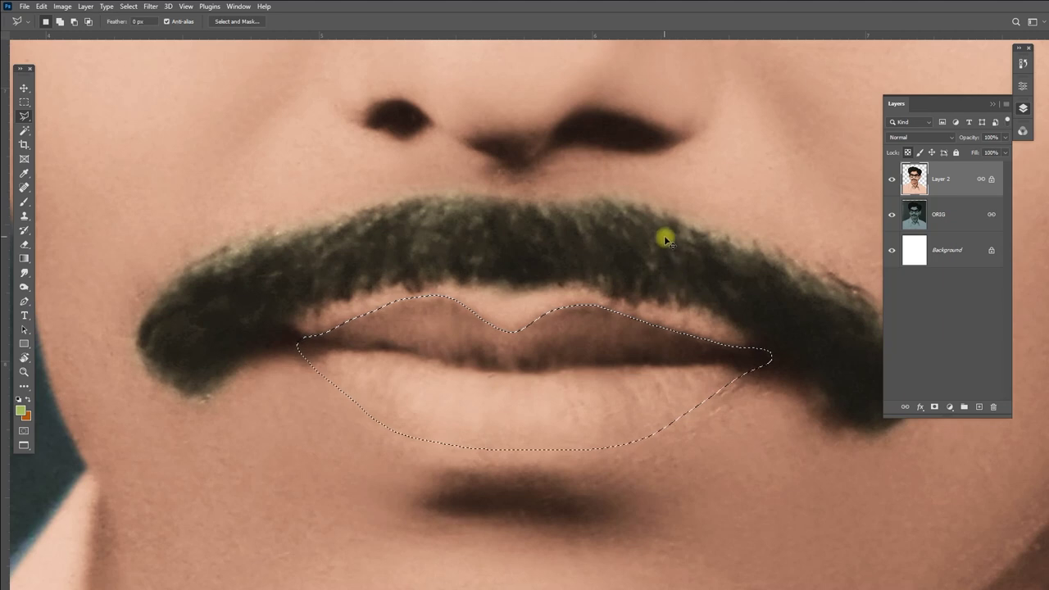
# Warm the lips with Color Balance +29, 0, -3.
pyautogui.hotkey('ctrl', 'b')
pyautogui.moveTo(865, 158)
pyautogui.mouseDown()
pyautogui.moveTo(875, 158)
pyautogui.moveTo(865, 185)
pyautogui.moveTo(885, 160)
pyautogui.mouseUp()
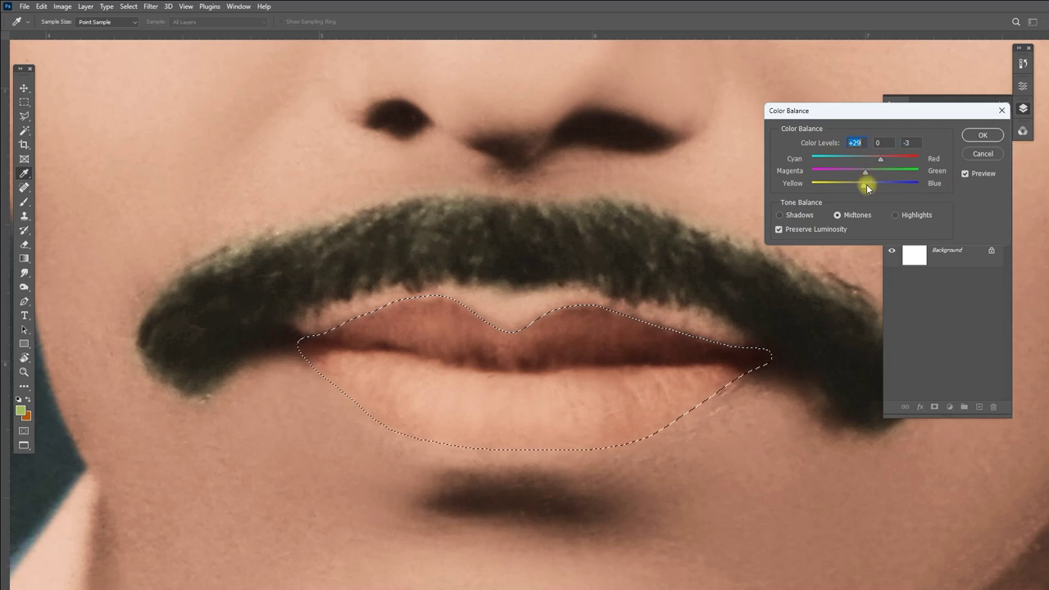
pyautogui.press('Return')
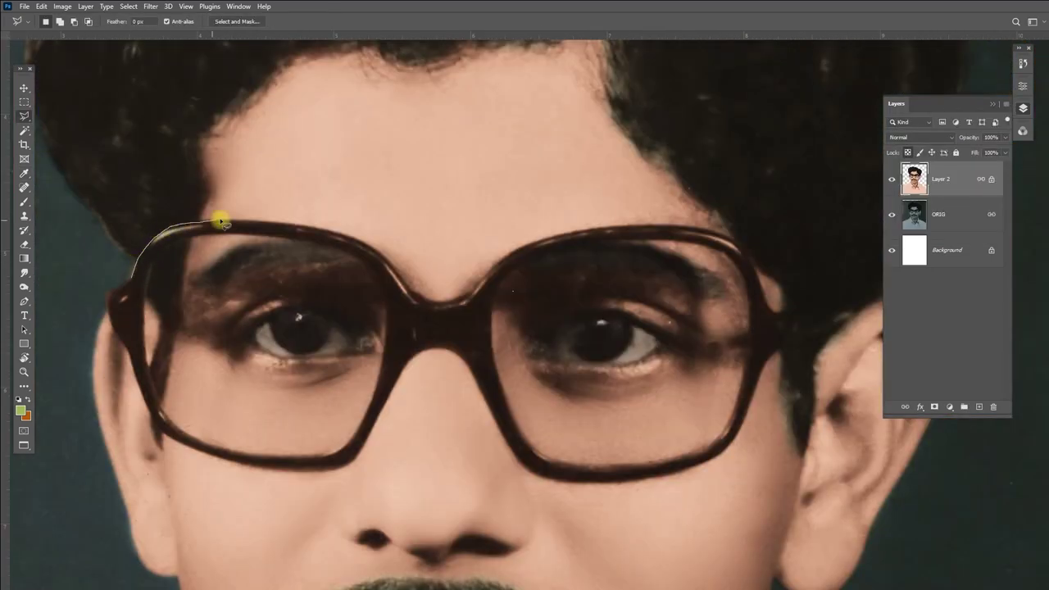
# Lasso the glasses frames, subtracting both lens interiors from the selection.
pyautogui.moveTo(417, 296)
pyautogui.mouseDown()
pyautogui.moveTo(644, 227)
pyautogui.moveTo(847, 304)
pyautogui.moveTo(691, 471)
pyautogui.moveTo(464, 361)
pyautogui.mouseUp()
pyautogui.moveTo(205, 459); pyautogui.dragTo(122, 281)
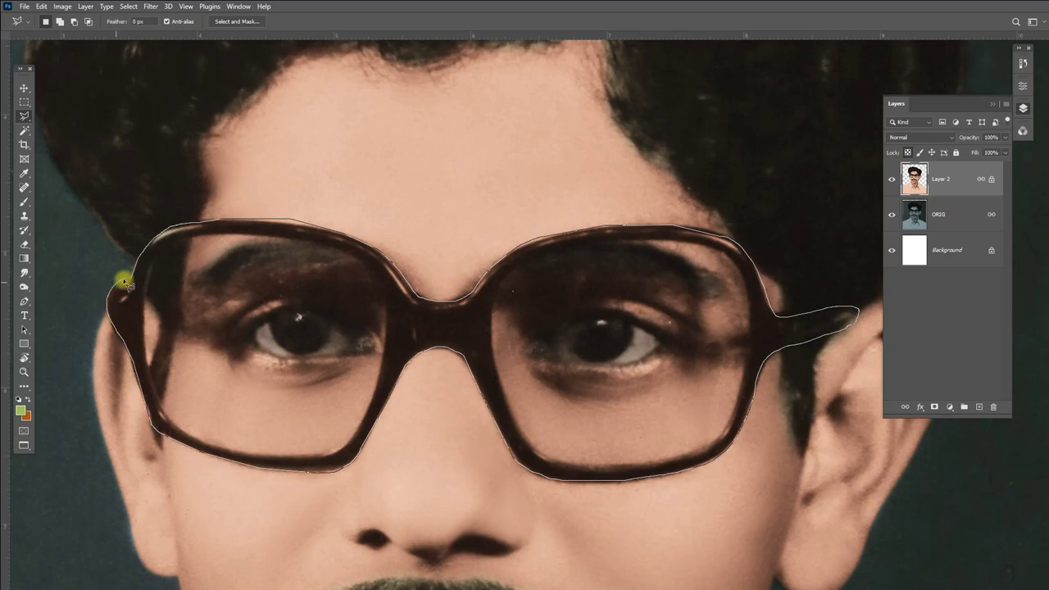
pyautogui.scroll(1, 494, 300)
pyautogui.scroll(1, 495, 300)
pyautogui.moveTo(293, 439); pyautogui.dragTo(795, 292)
pyautogui.scroll(-3, 795, 293)
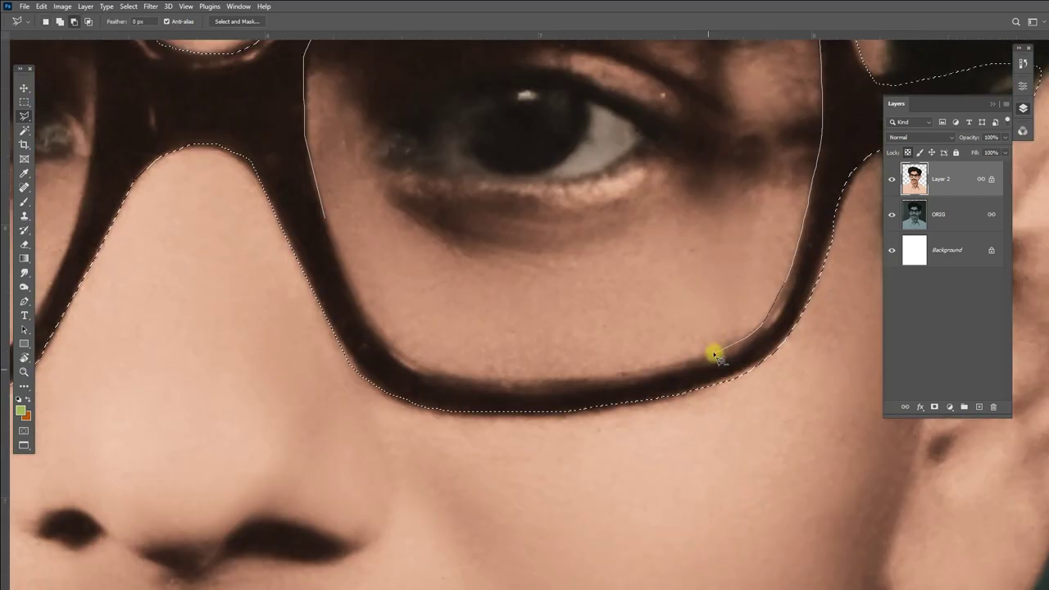
pyautogui.moveTo(714, 352); pyautogui.dragTo(344, 243)
pyautogui.scroll(4, 344, 243)
pyautogui.moveTo(533, 241); pyautogui.dragTo(758, 283)
pyautogui.scroll(-3, 742, 264)
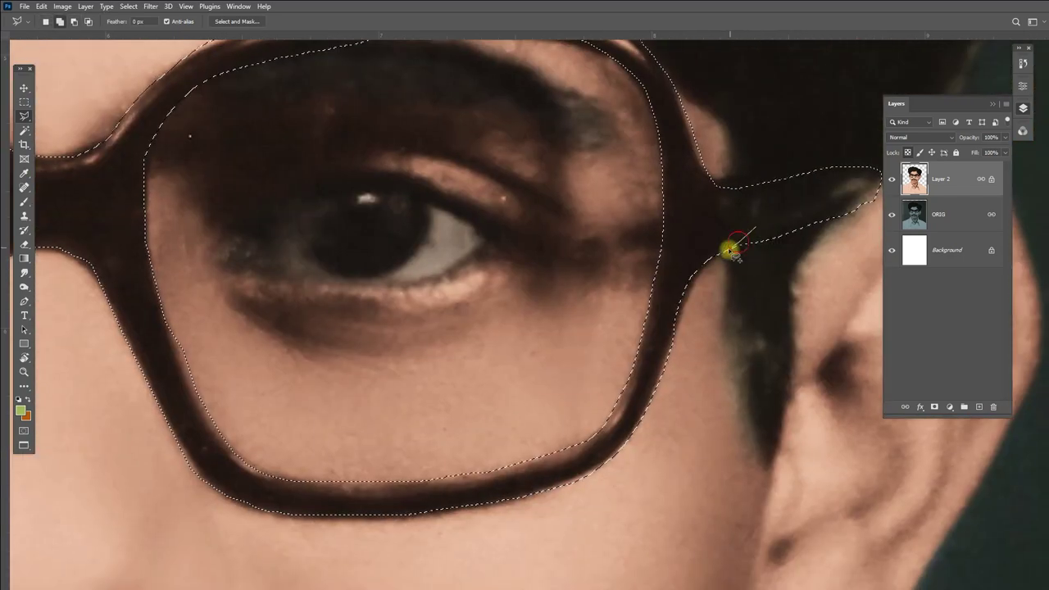
pyautogui.hscroll(-5, 591, 232)
pyautogui.scroll(2, 492, 193)
pyautogui.scroll(2, 394, 238)
pyautogui.scroll(1, 266, 298)
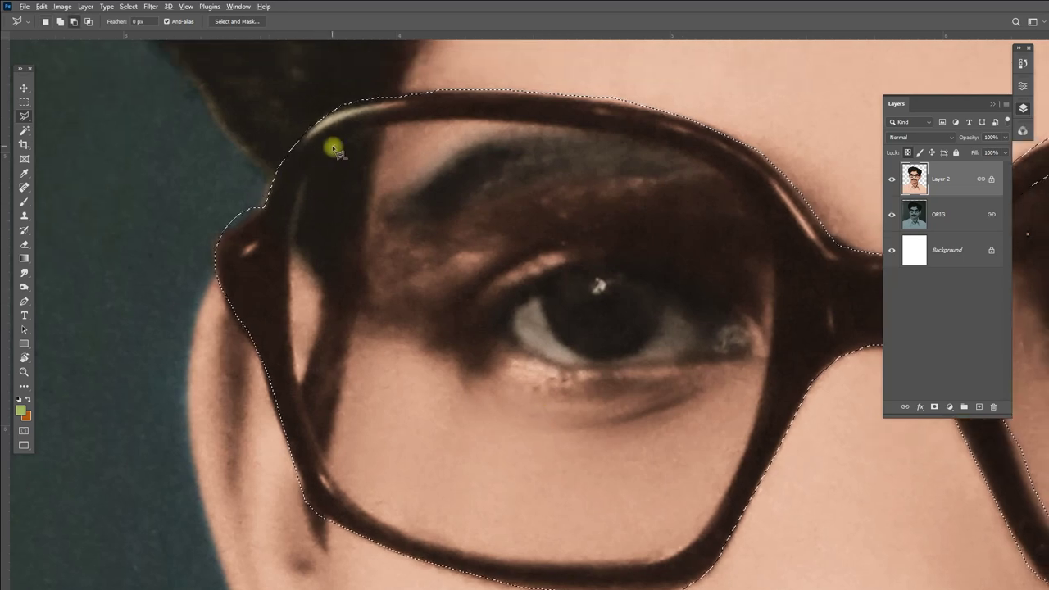
pyautogui.moveTo(335, 148)
pyautogui.mouseDown()
pyautogui.moveTo(754, 219)
pyautogui.moveTo(340, 145)
pyautogui.mouseUp()
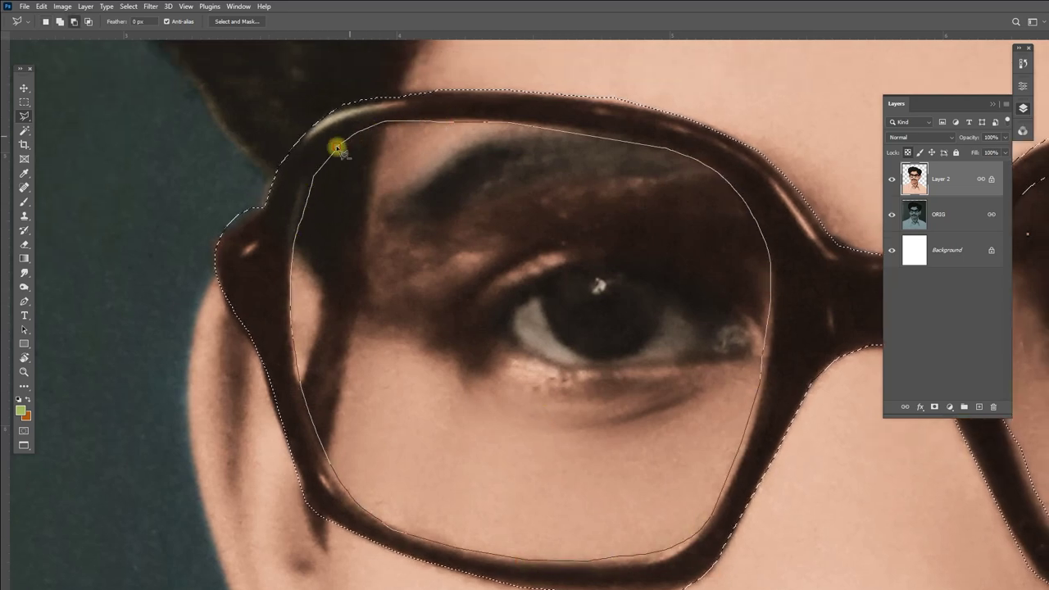
# Feather the frame selection 3 pixels and copy the frames onto Layer 3.
pyautogui.hotkey('ctrl', '0')
pyautogui.hotkey('shift', 'F6')
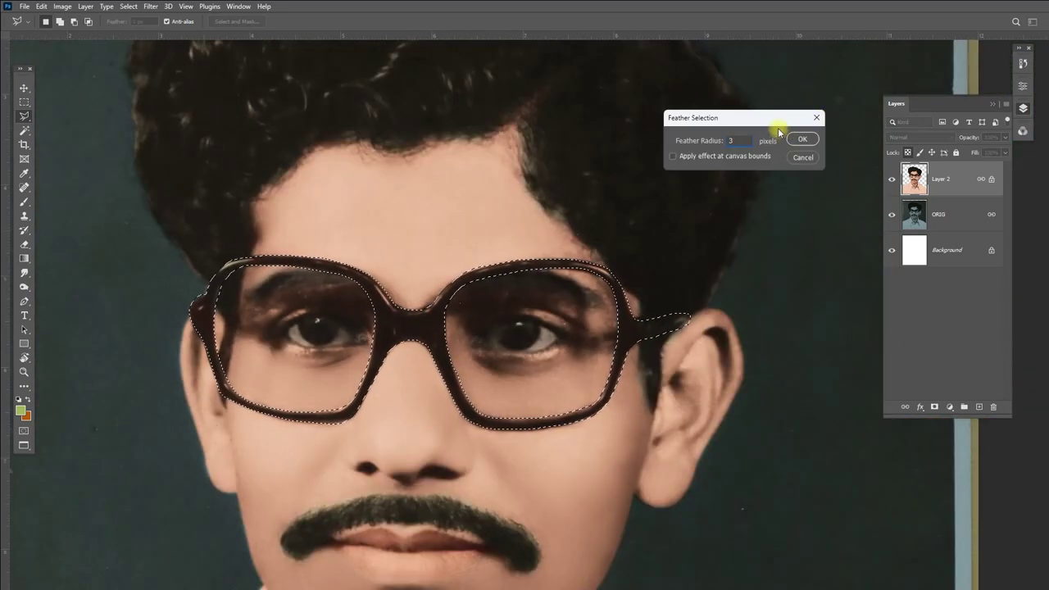
pyautogui.click(799, 138)
pyautogui.hotkey('ctrl', 'j')
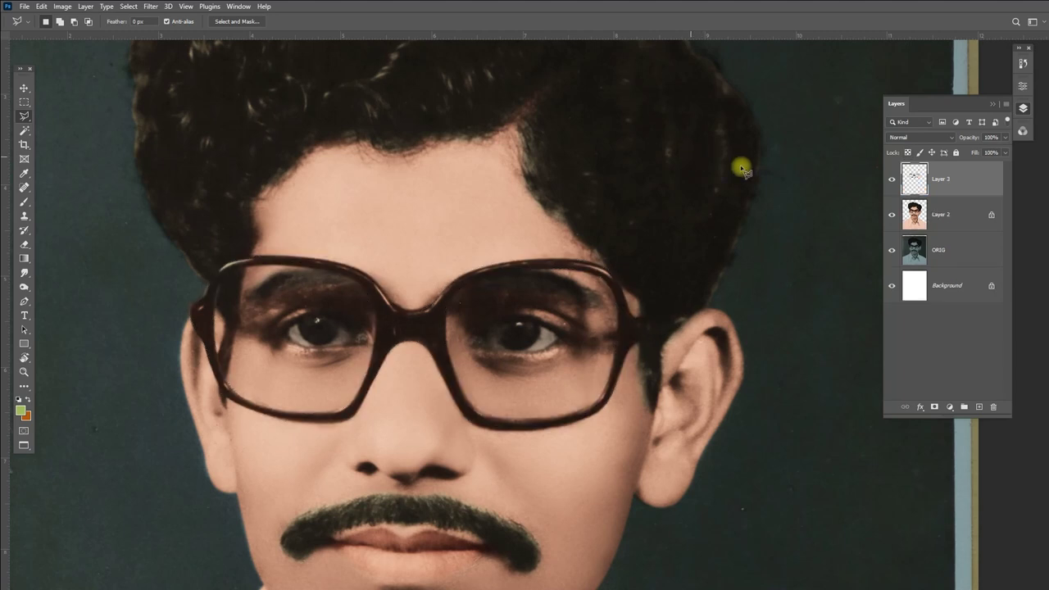
pyautogui.press('v')
pyautogui.moveTo(544, 220)
pyautogui.mouseDown()
pyautogui.moveTo(426, 274)
pyautogui.moveTo(564, 268)
pyautogui.mouseUp()
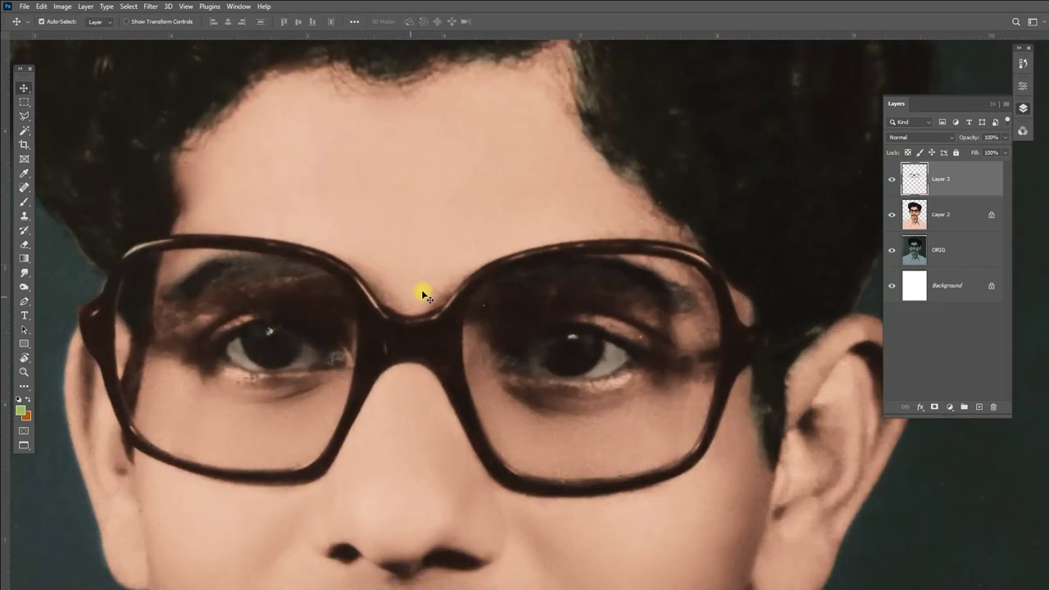
# Darken the frames to a warmer brown with Hue +12, Saturation +33, Lightness -18.
pyautogui.hotkey('ctrl', 'u')
pyautogui.moveTo(808, 222); pyautogui.dragTo(817, 227)
pyautogui.moveTo(803, 281); pyautogui.dragTo(800, 281)
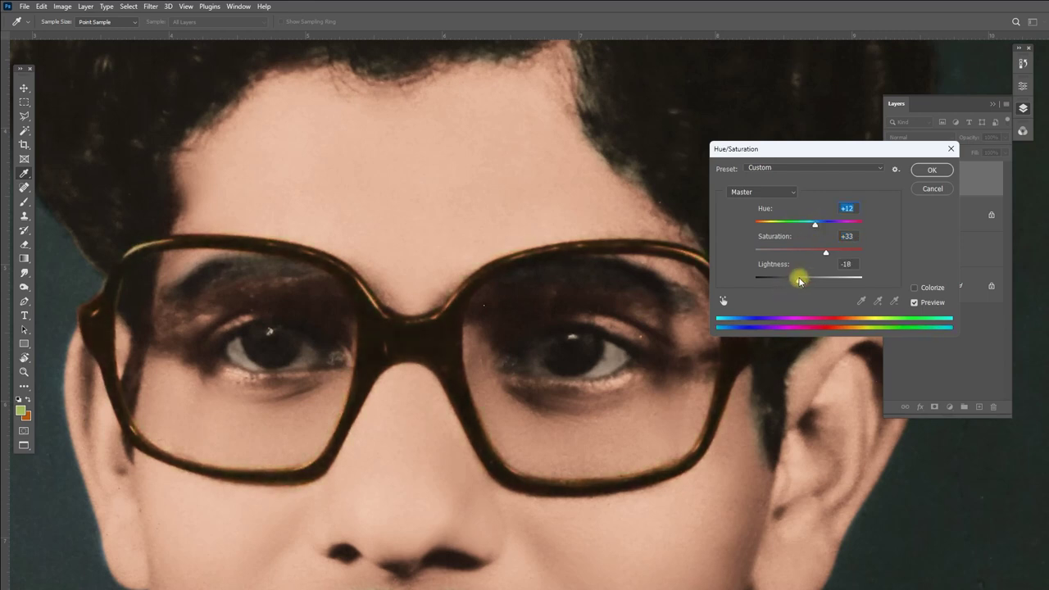
pyautogui.click(932, 170)
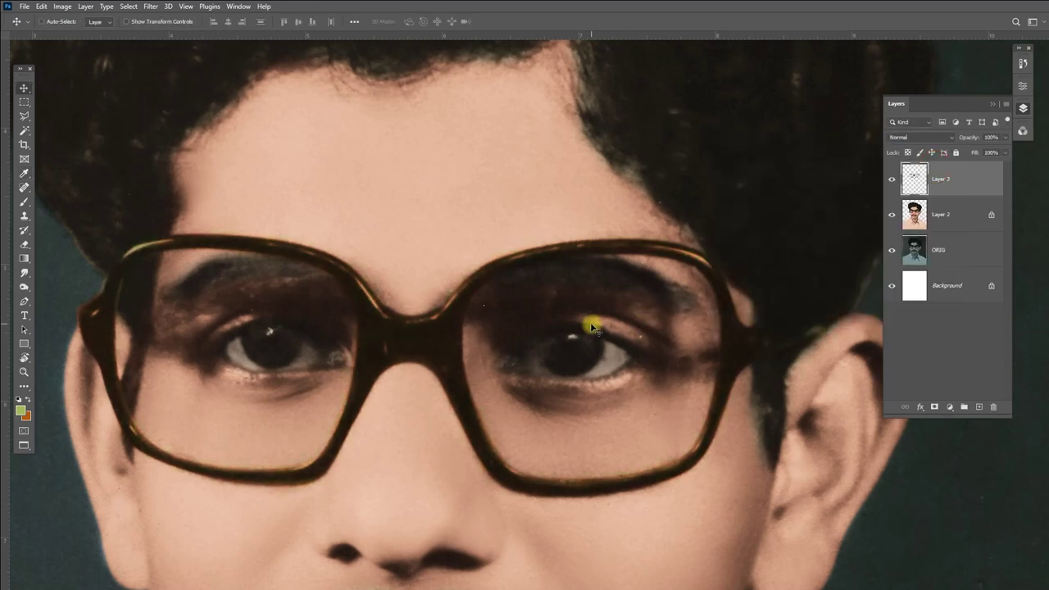
# Magic-wand select both lens interiors and copy them onto a new Layer 4.
pyautogui.press('w')
pyautogui.click(600, 287)
pyautogui.keyDown('shift'); pyautogui.click(236, 322); pyautogui.keyUp('shift')
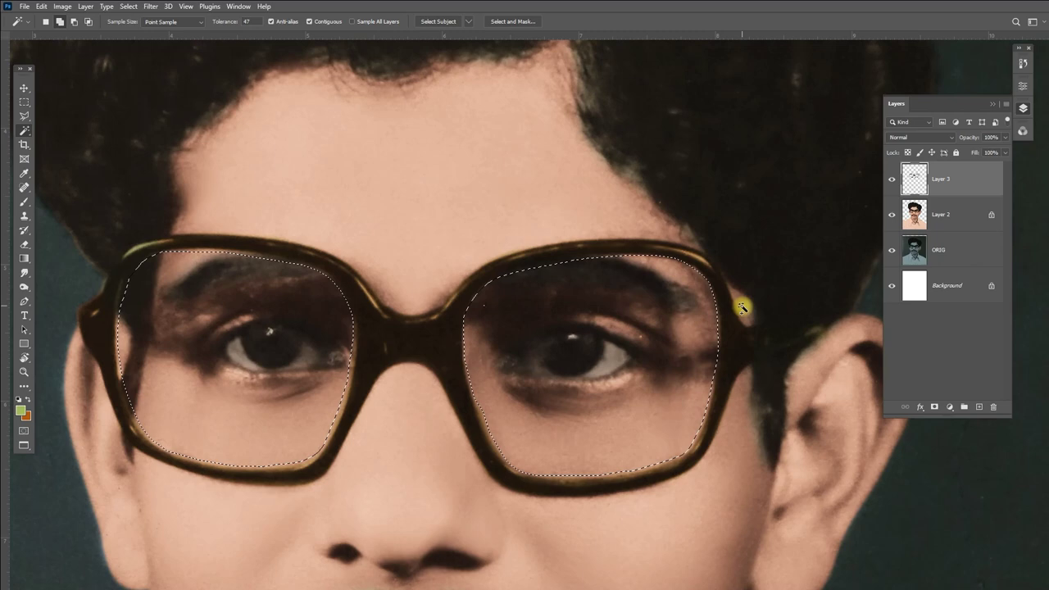
pyautogui.click(945, 214)
pyautogui.hotkey('ctrl', 'j')
pyautogui.press('v')
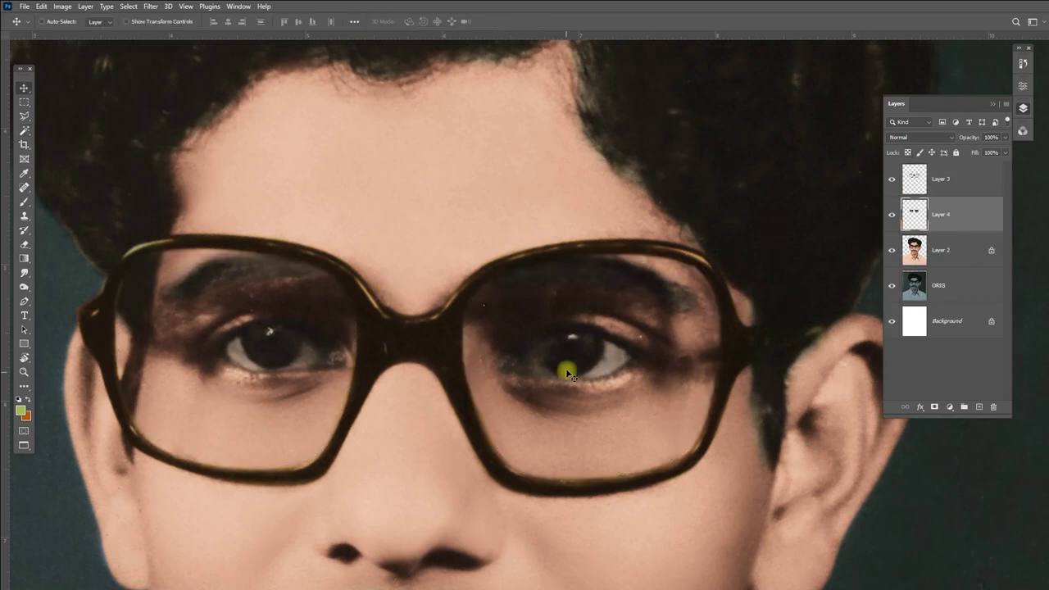
pyautogui.moveTo(565, 368)
pyautogui.mouseDown()
pyautogui.moveTo(574, 164)
pyautogui.moveTo(585, 382)
pyautogui.mouseUp()
# Tint the lenses with Color Balance -20, -8, +8.
pyautogui.hotkey('ctrl', 'b')
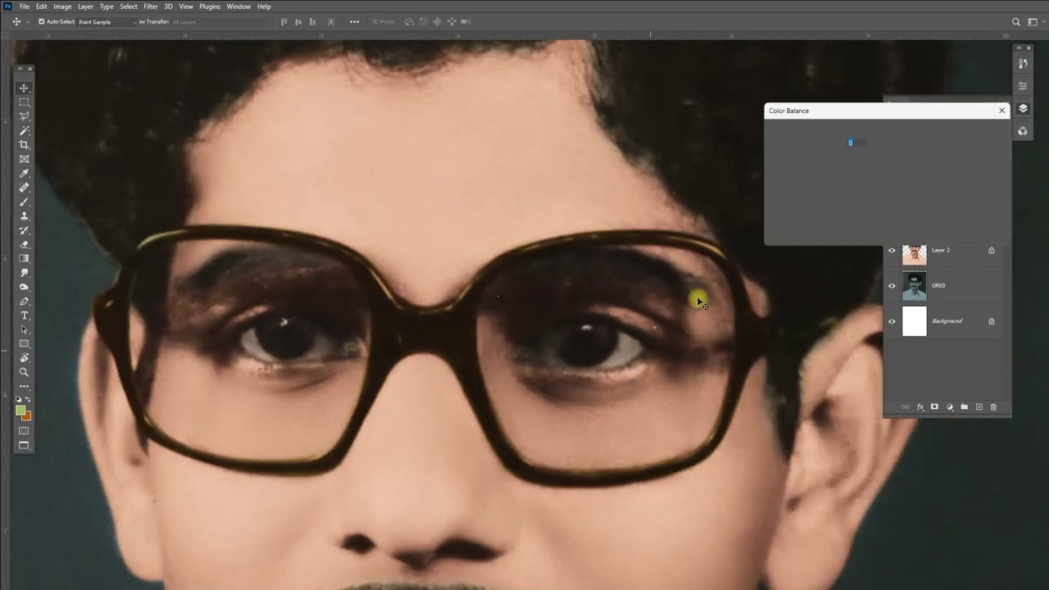
pyautogui.moveTo(860, 158)
pyautogui.mouseDown()
pyautogui.moveTo(851, 159)
pyautogui.moveTo(879, 187)
pyautogui.mouseUp()
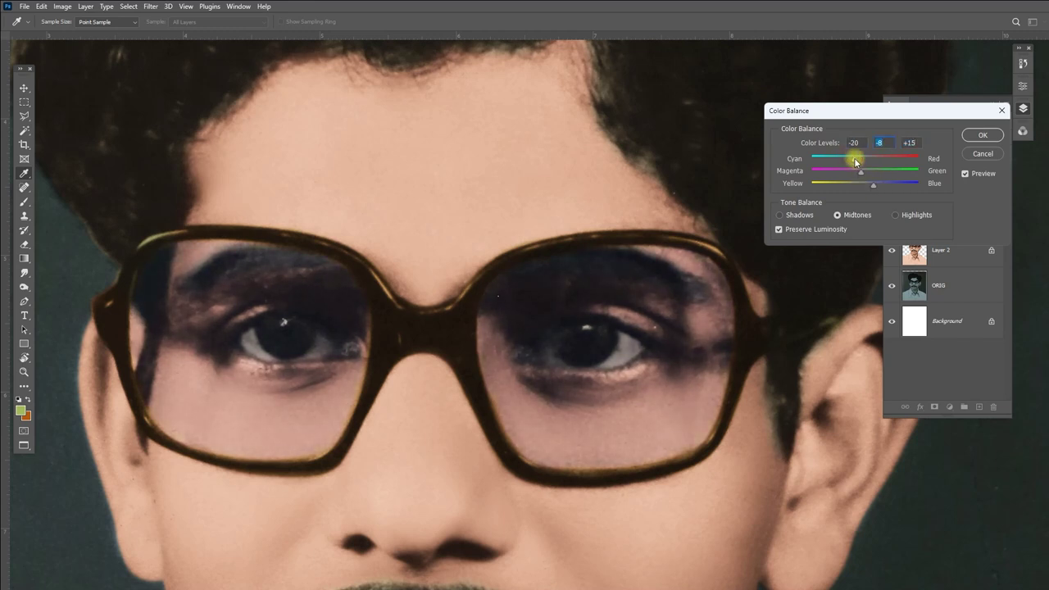
pyautogui.moveTo(873, 184); pyautogui.dragTo(867, 185)
pyautogui.click(983, 134)
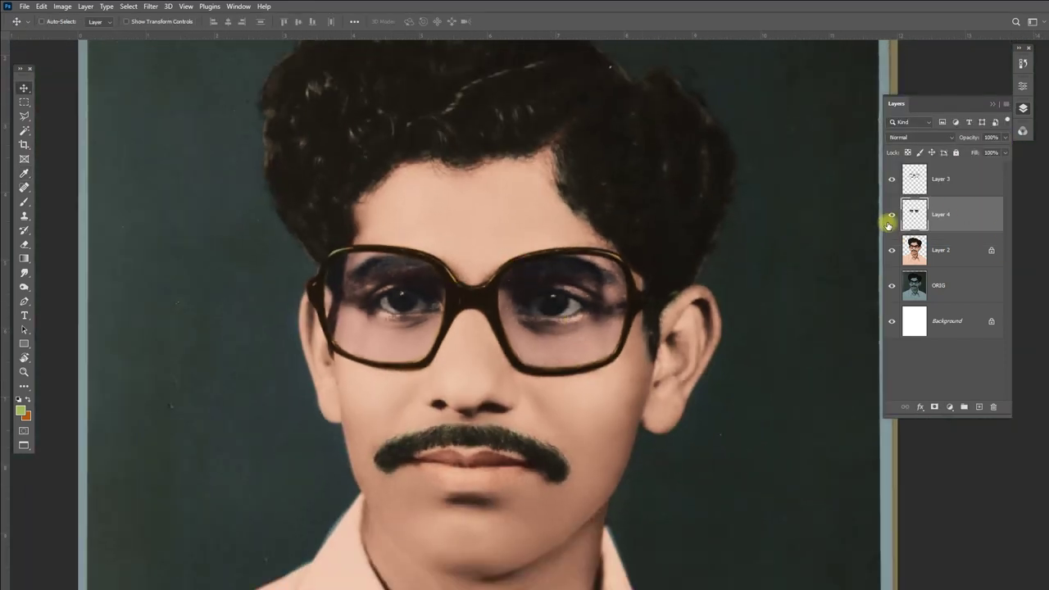
# Apply Levels with midtones 0.87 and white input 236.
pyautogui.hotkey('ctrl', '+')
pyautogui.hotkey('ctrl', 'l')
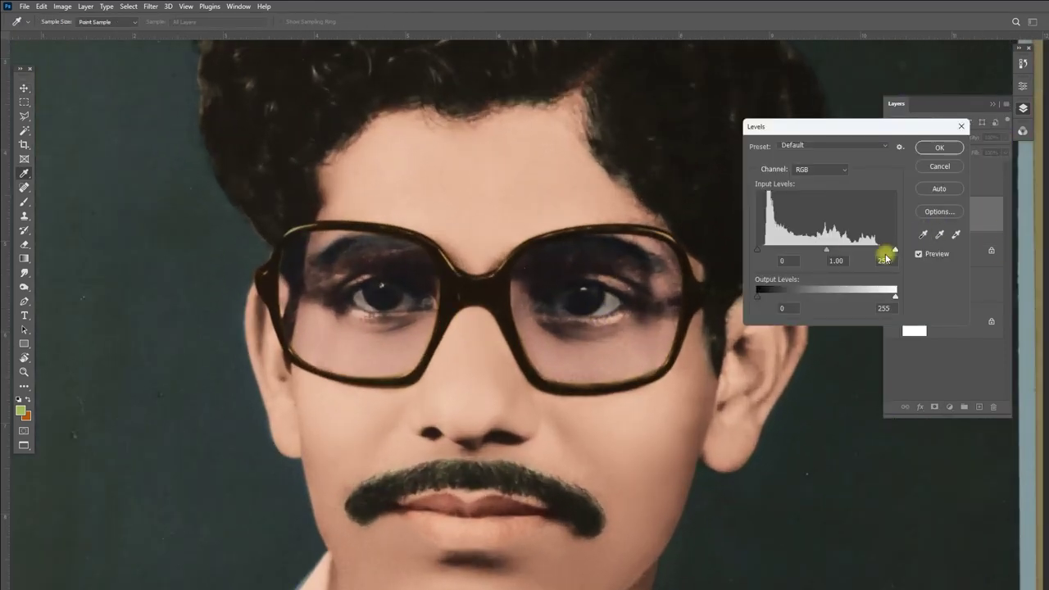
pyautogui.moveTo(820, 249); pyautogui.dragTo(829, 251)
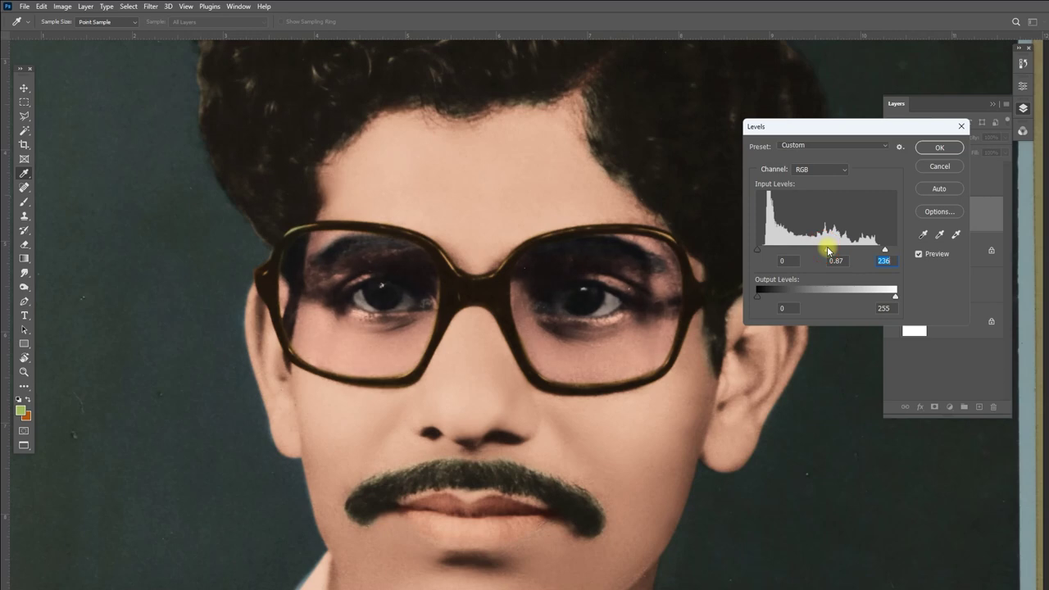
pyautogui.click(939, 148)
pyautogui.scroll(2, 573, 309)
pyautogui.scroll(3, 527, 283)
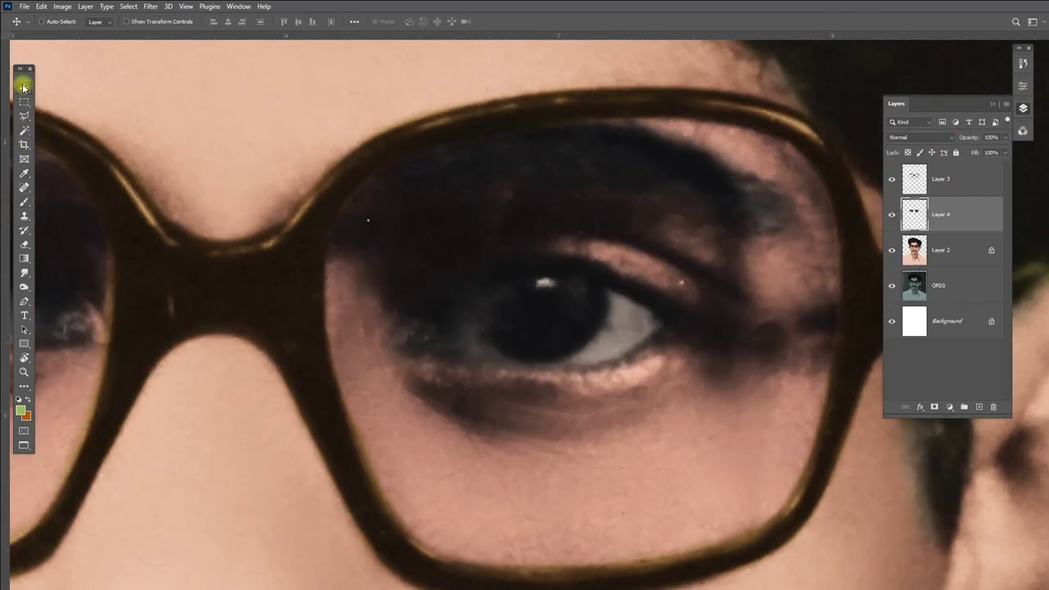
# Dodge the lower eyelid with a small brush on Midtones at 24% exposure.
pyautogui.click(25, 288)
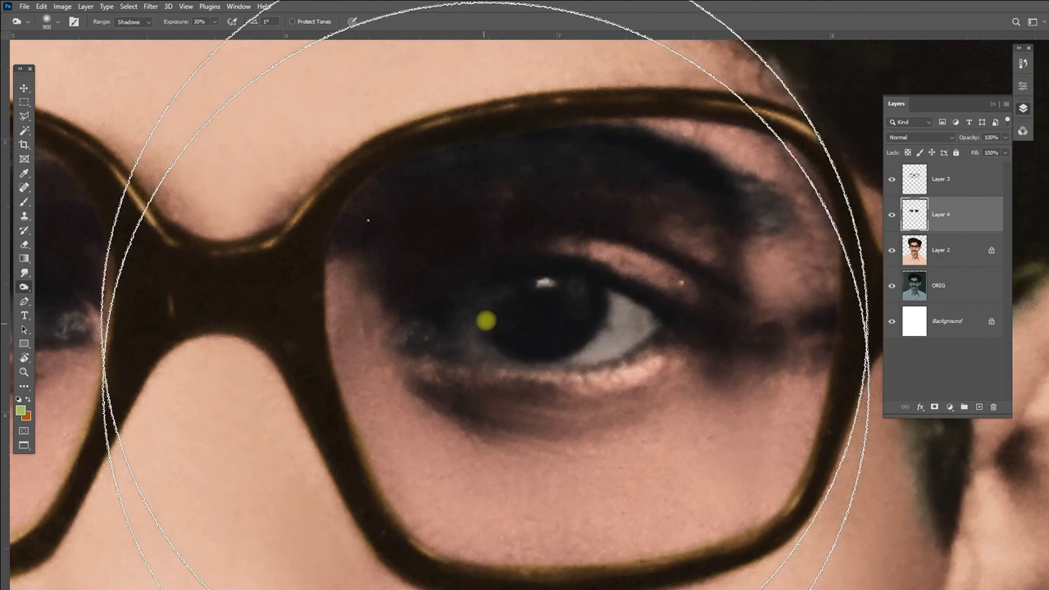
pyautogui.press('[')
pyautogui.press('[')
pyautogui.press('[')
pyautogui.press('[')
pyautogui.press('[')
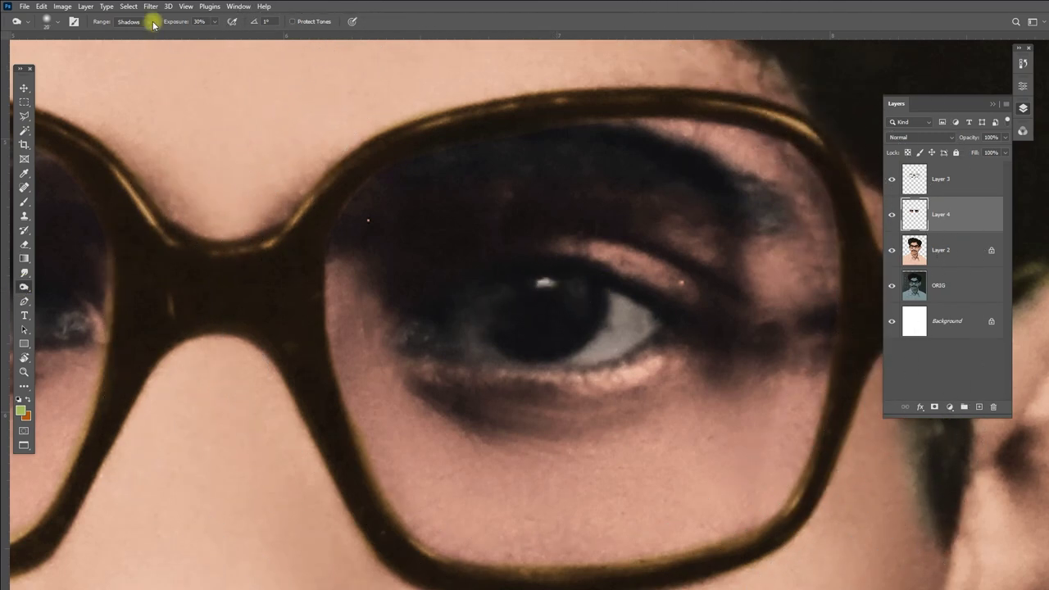
pyautogui.rightClick(702, 284)
pyautogui.click(140, 21)
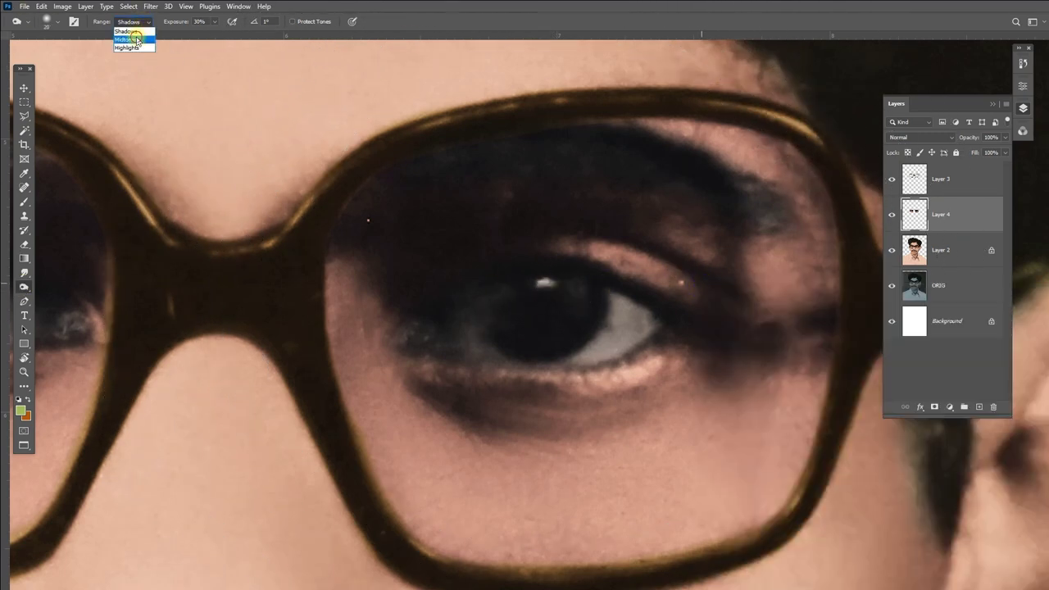
pyautogui.click(136, 35)
pyautogui.click(215, 22)
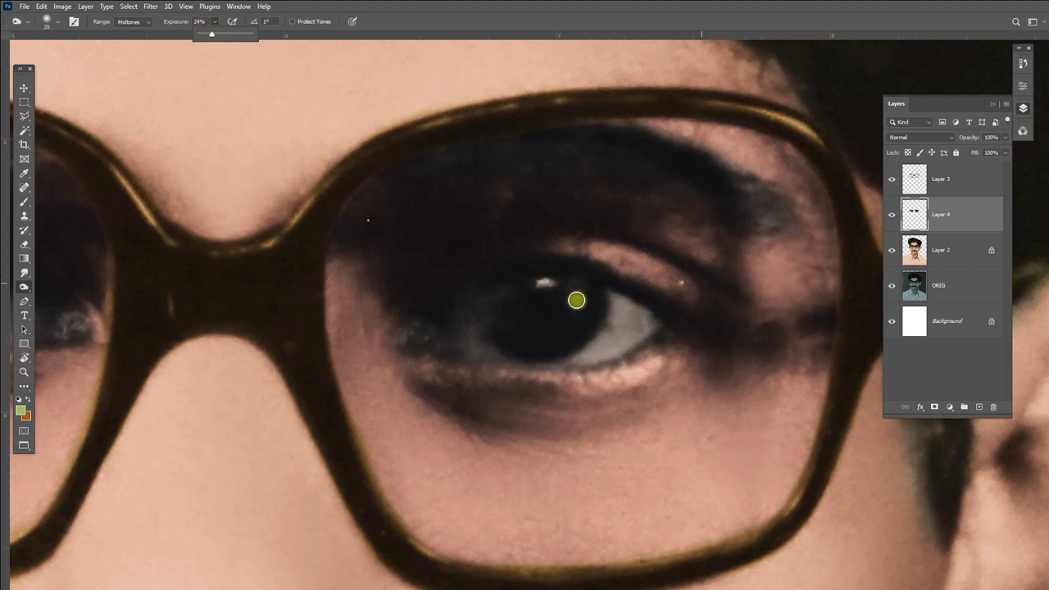
pyautogui.moveTo(394, 343); pyautogui.dragTo(404, 333)
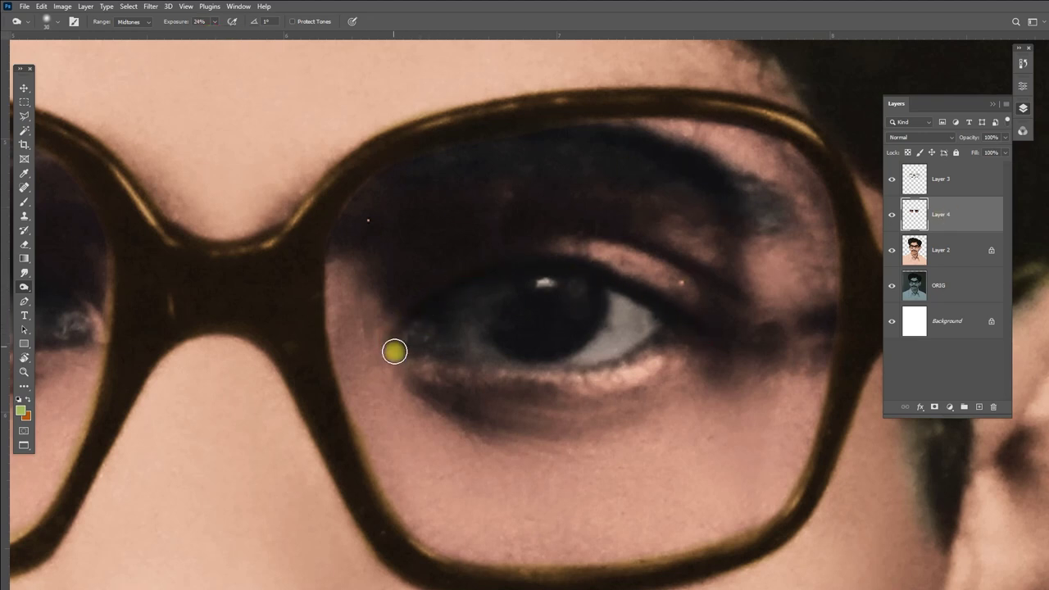
pyautogui.press(']')
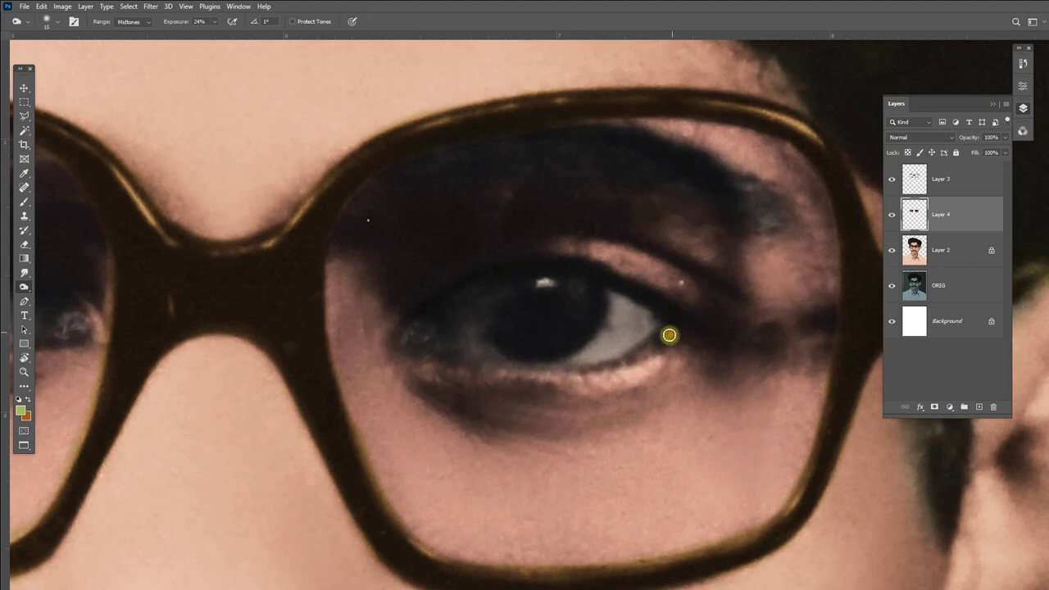
pyautogui.moveTo(673, 334); pyautogui.dragTo(419, 359)
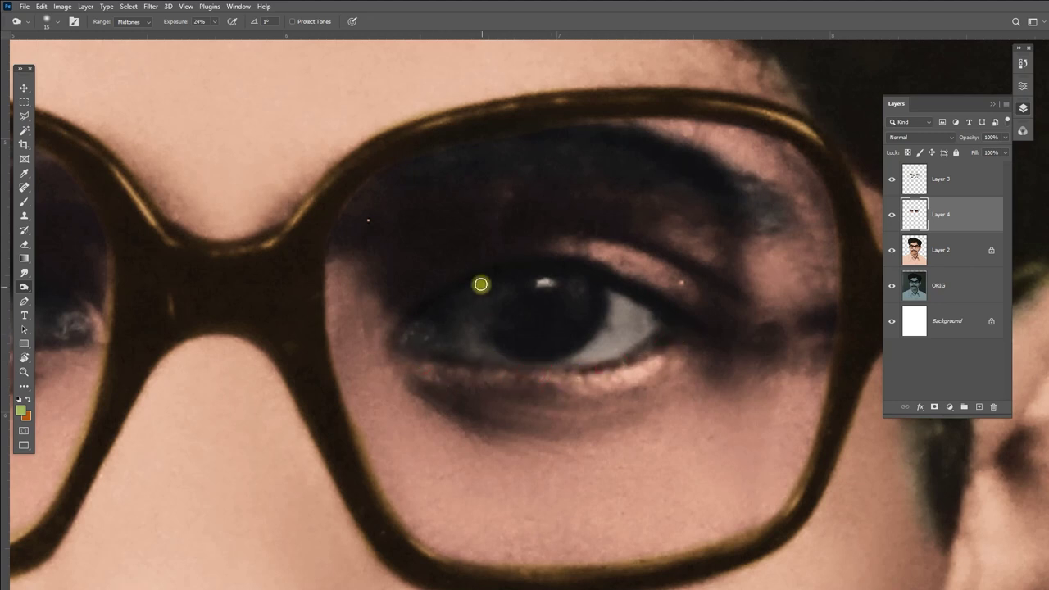
pyautogui.moveTo(509, 336)
pyautogui.mouseDown()
pyautogui.moveTo(497, 325)
pyautogui.moveTo(572, 287)
pyautogui.mouseUp()
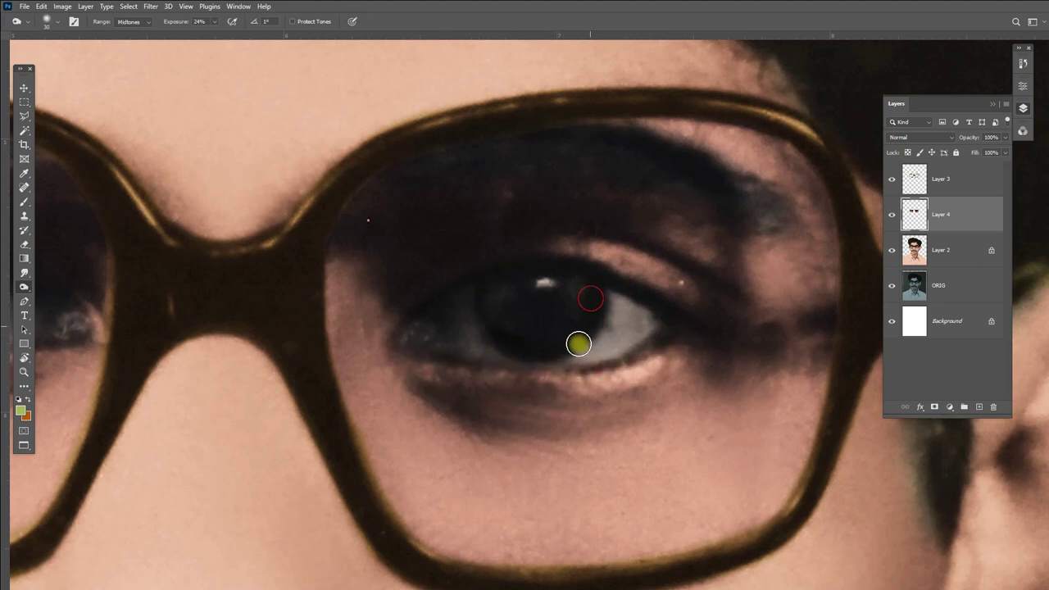
# Zoom in, set exposure to 30%, and touch up with a 25 px Spot Healing brush.
pyautogui.hotkey('ctrl', '+')
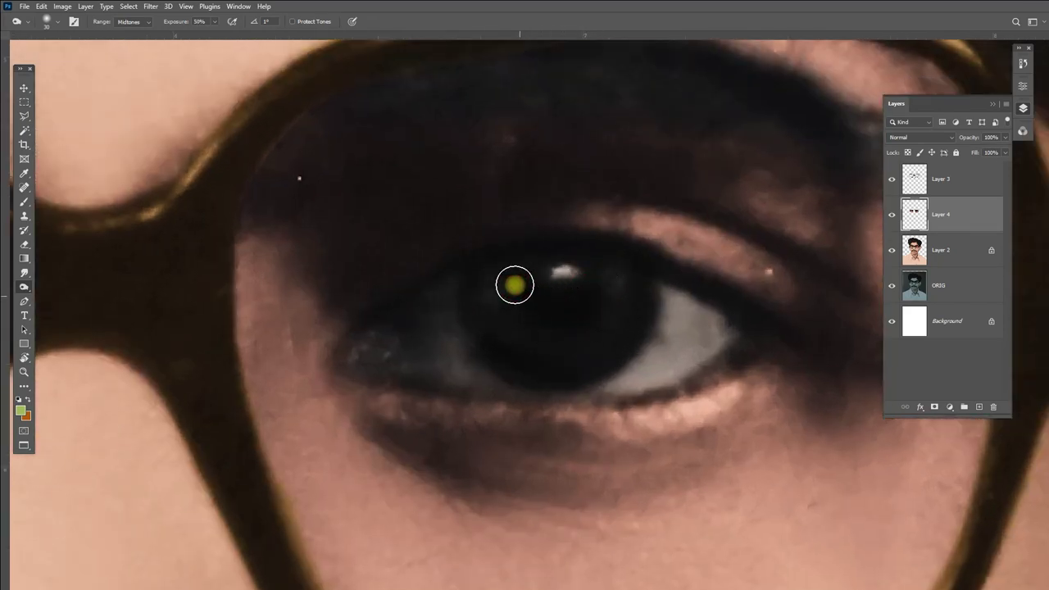
pyautogui.press('5')
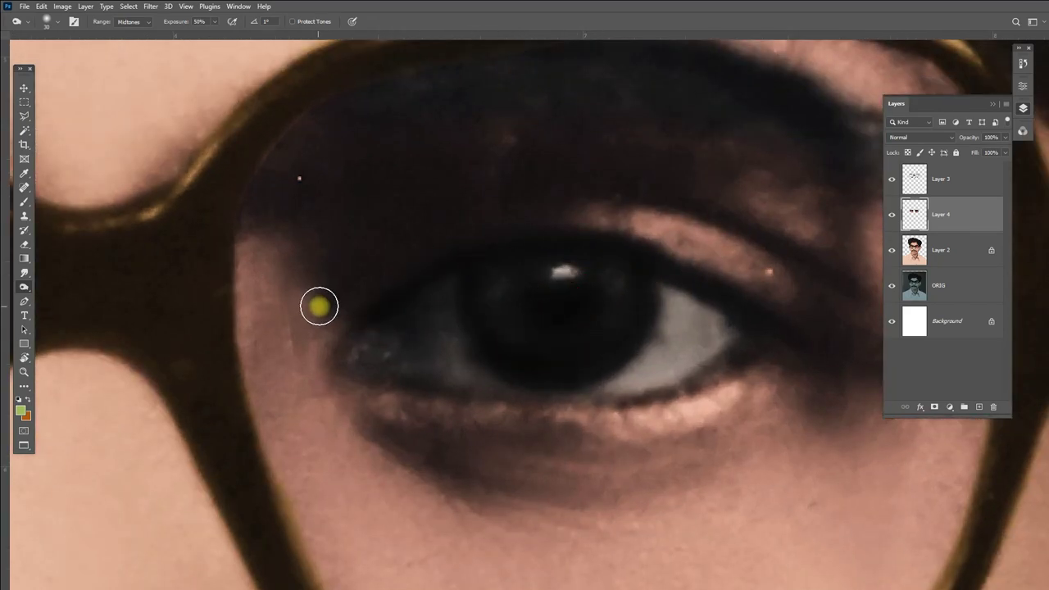
pyautogui.press('3')
pyautogui.press('[')
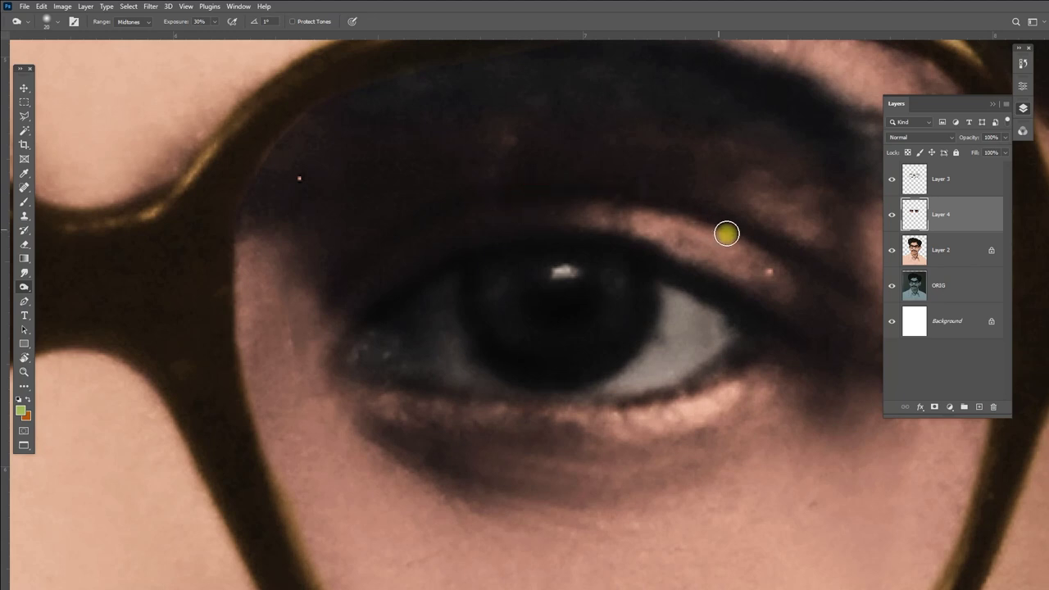
pyautogui.hscroll(3, 697, 270)
pyautogui.press('j')
pyautogui.press('[')
pyautogui.press('[')
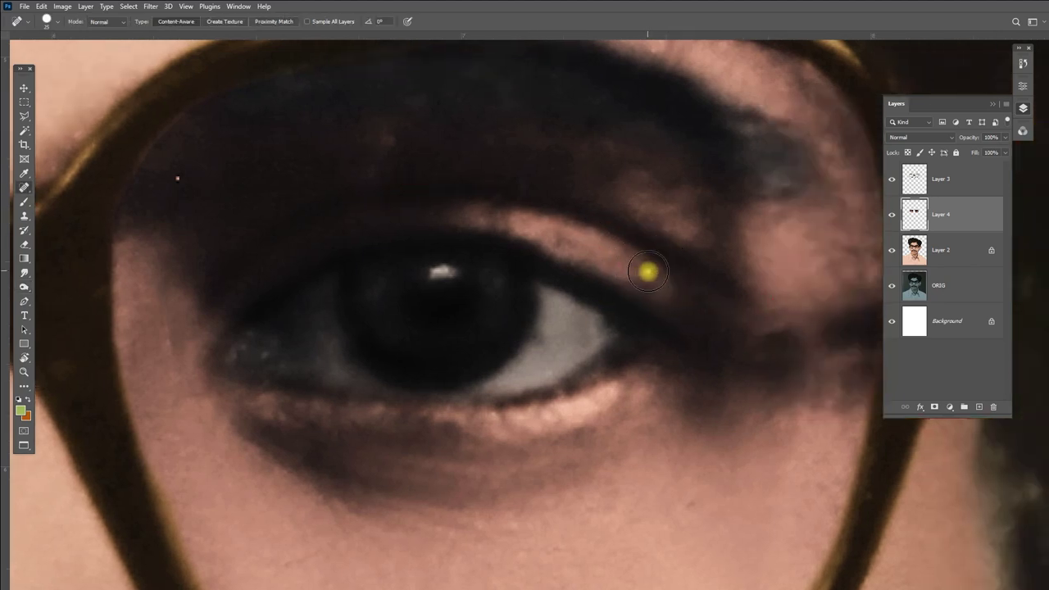
pyautogui.scroll(-2, 398, 363)
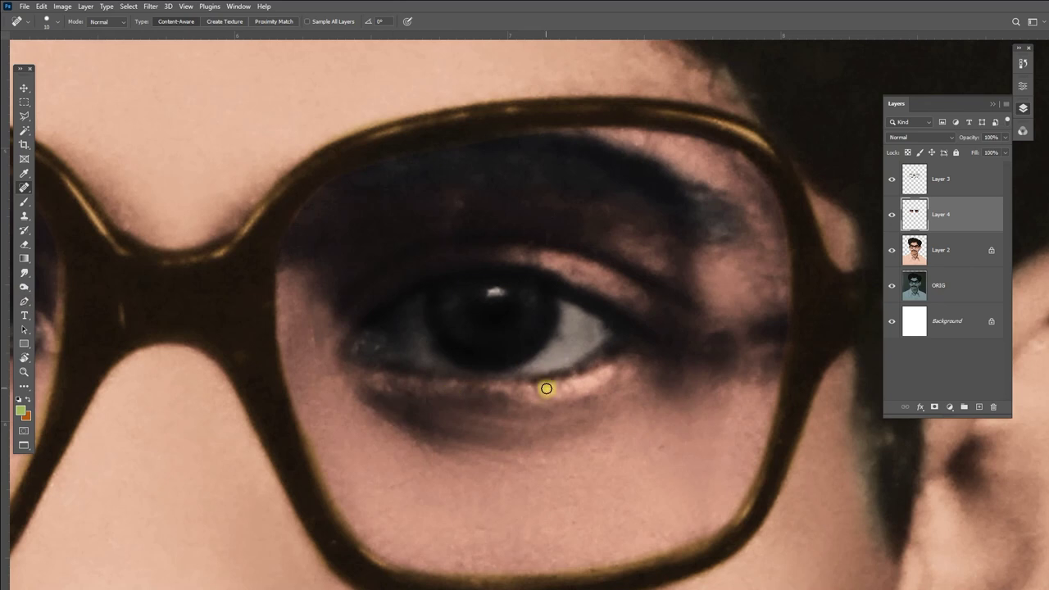
pyautogui.hscroll(-10, 254, 315)
# Burn the shadows beneath the lower eyelids with a 15–25 px brush.
pyautogui.press('o')
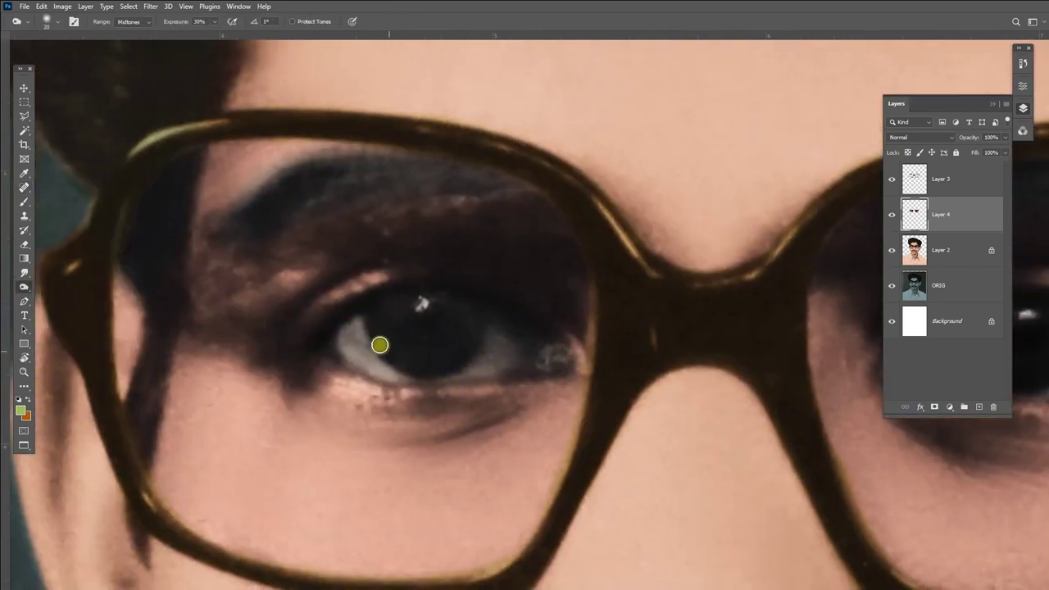
pyautogui.press('p')
pyautogui.click(398, 315)
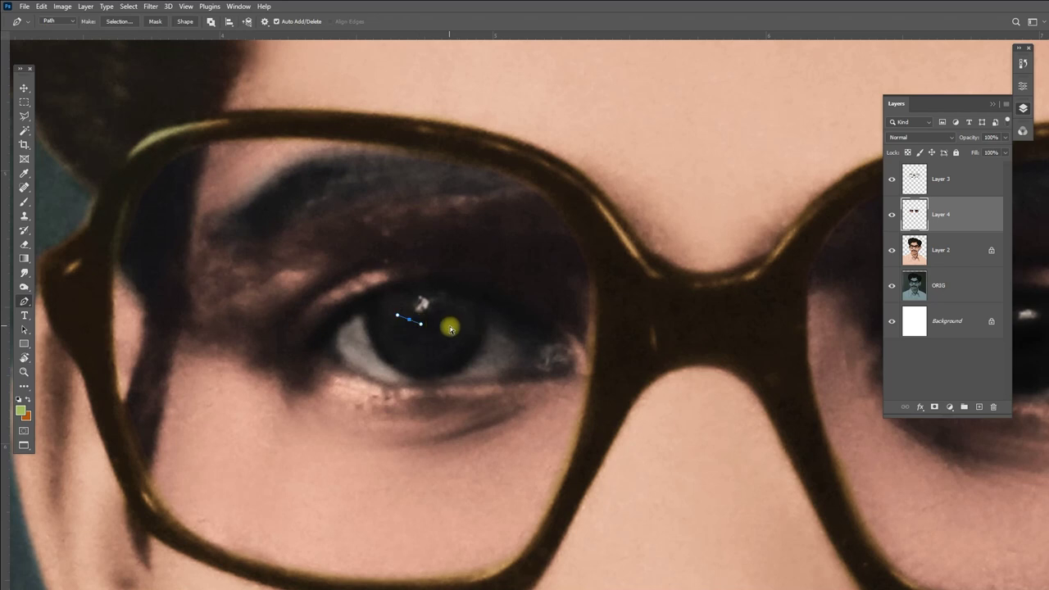
pyautogui.press('o')
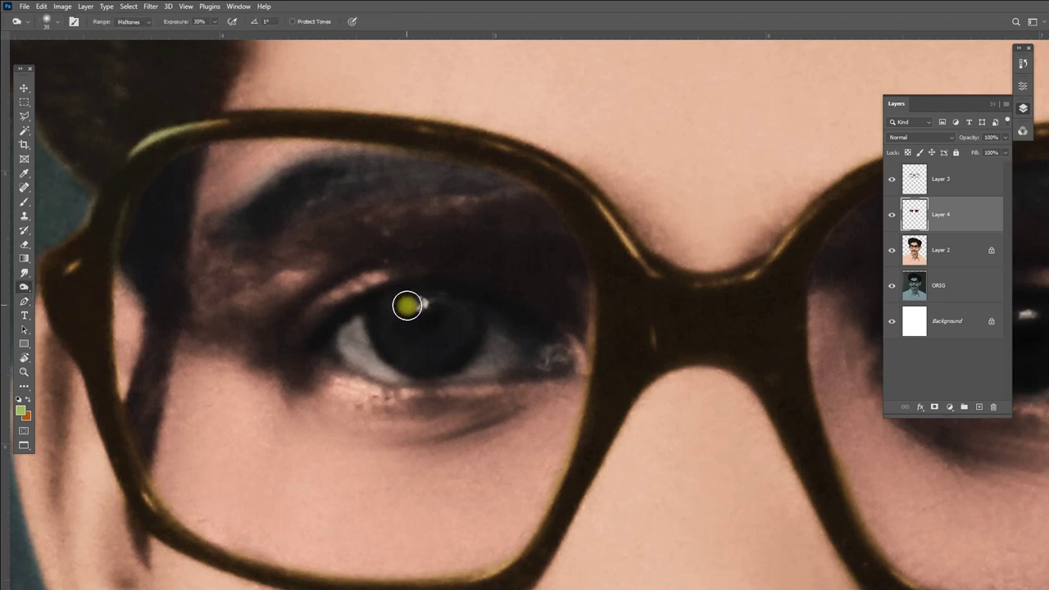
pyautogui.scroll(1, 445, 333)
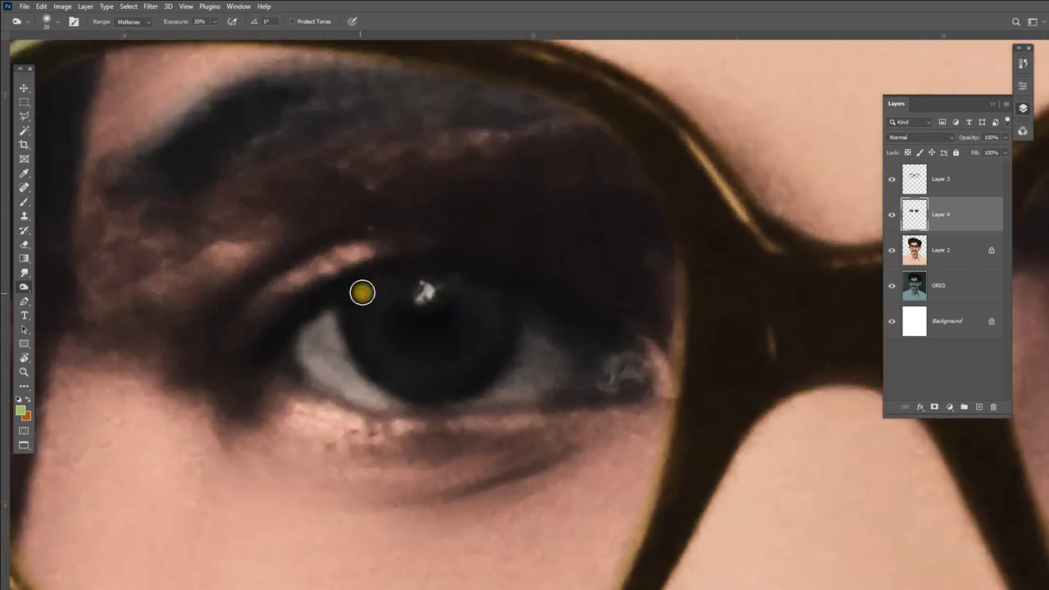
pyautogui.press('[')
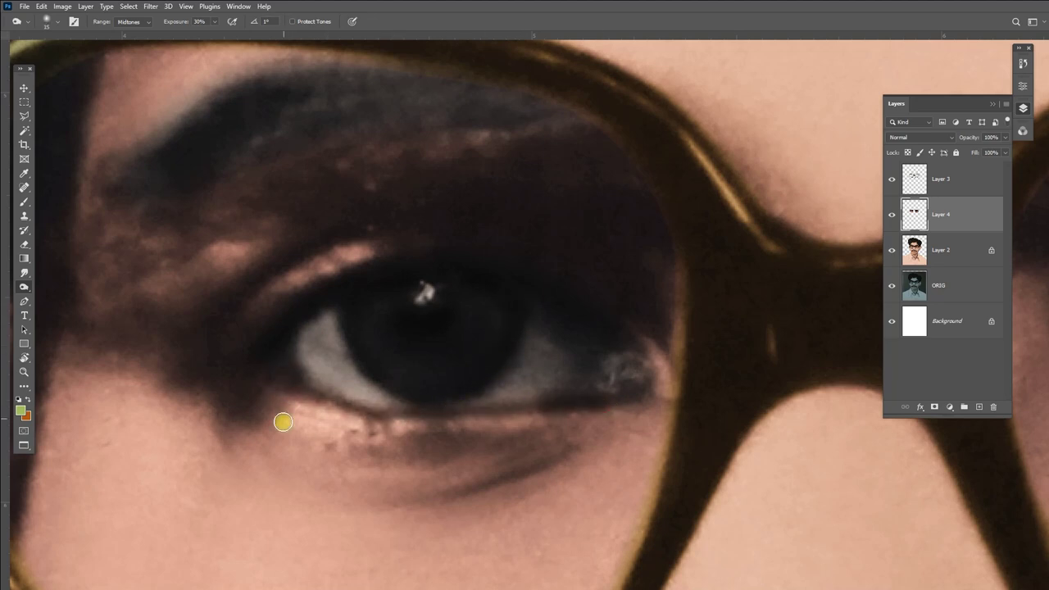
pyautogui.press('[')
pyautogui.press(']')
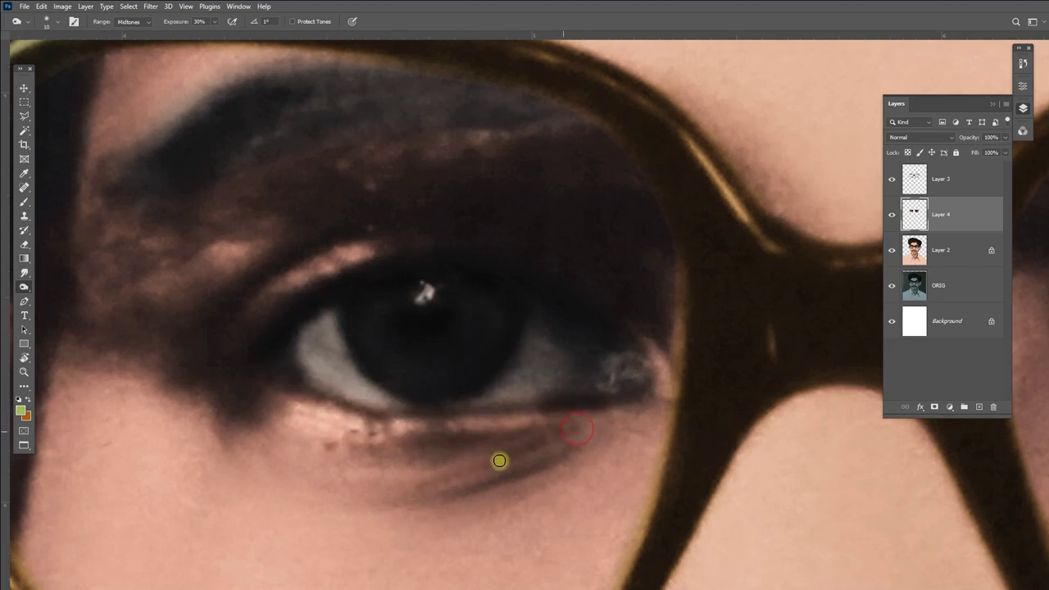
pyautogui.moveTo(499, 461); pyautogui.dragTo(367, 492)
pyautogui.moveTo(496, 444)
pyautogui.mouseDown()
pyautogui.moveTo(375, 456)
pyautogui.moveTo(262, 401)
pyautogui.mouseUp()
pyautogui.press(']')
pyautogui.press(']')
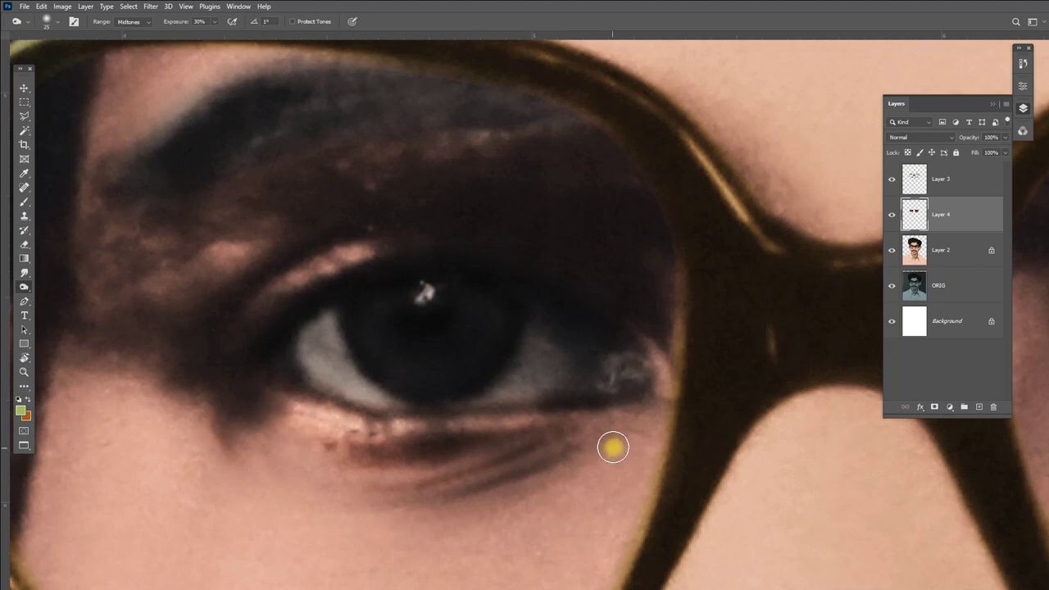
pyautogui.moveTo(611, 445); pyautogui.dragTo(361, 510)
pyautogui.keyDown('ctrl'); pyautogui.keyDown('alt'); pyautogui.click(292, 323); pyautogui.keyUp('alt'); pyautogui.keyUp('ctrl')
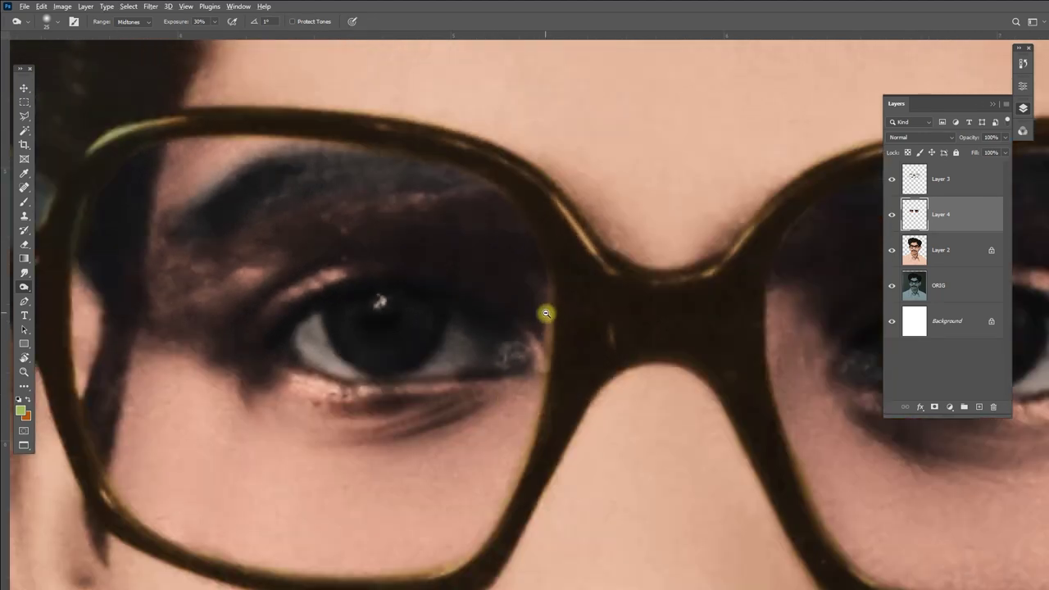
pyautogui.keyDown('ctrl'); pyautogui.keyDown('alt'); pyautogui.click(546, 314); pyautogui.keyUp('alt'); pyautogui.keyUp('ctrl')
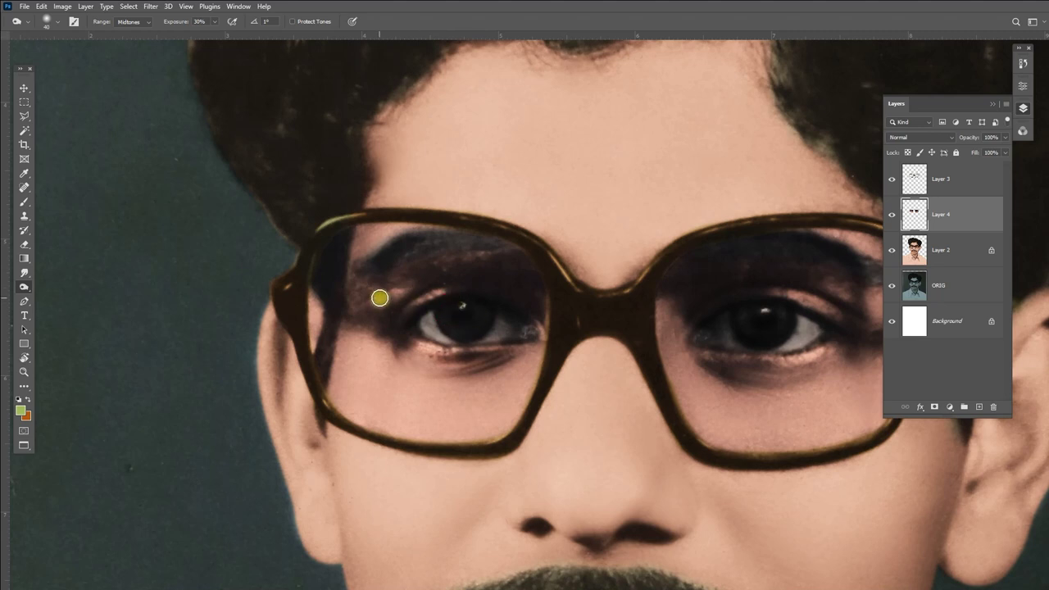
# Prepare a 30 px black brush in Quick Mask for painting the lower lids.
pyautogui.hscroll(5, 519, 259)
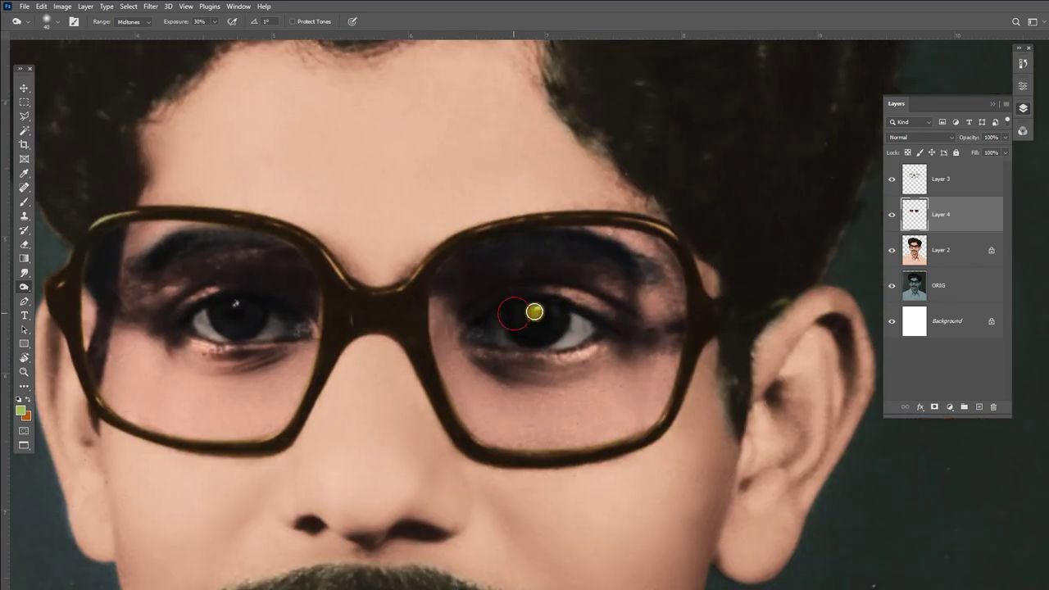
pyautogui.press('b')
pyautogui.press('d')
pyautogui.press('[')
pyautogui.press('[')
pyautogui.press('[')
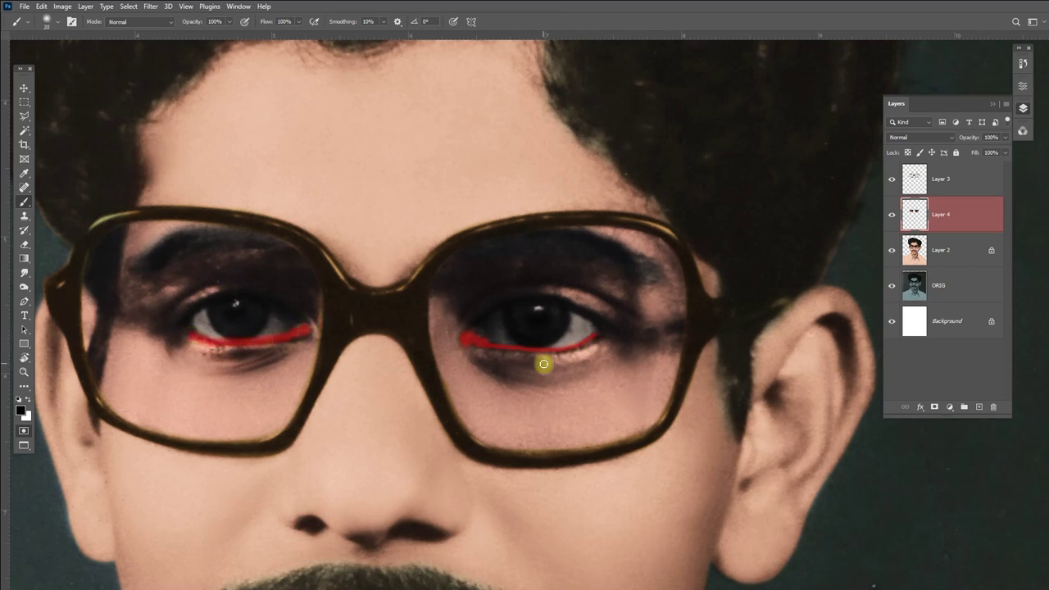
# Feather the lower-lid selection, apply Color Balance Cyan-Red +21, and deselect.
pyautogui.click(23, 432)
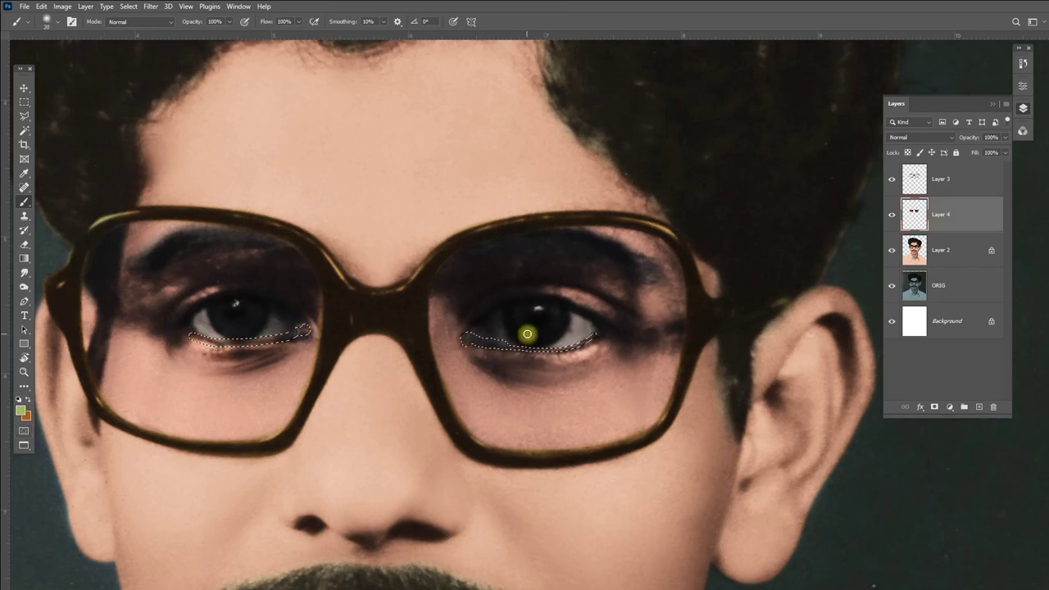
pyautogui.hotkey('shift', 'F6')
pyautogui.click(805, 138)
pyautogui.hotkey('ctrl', 'b')
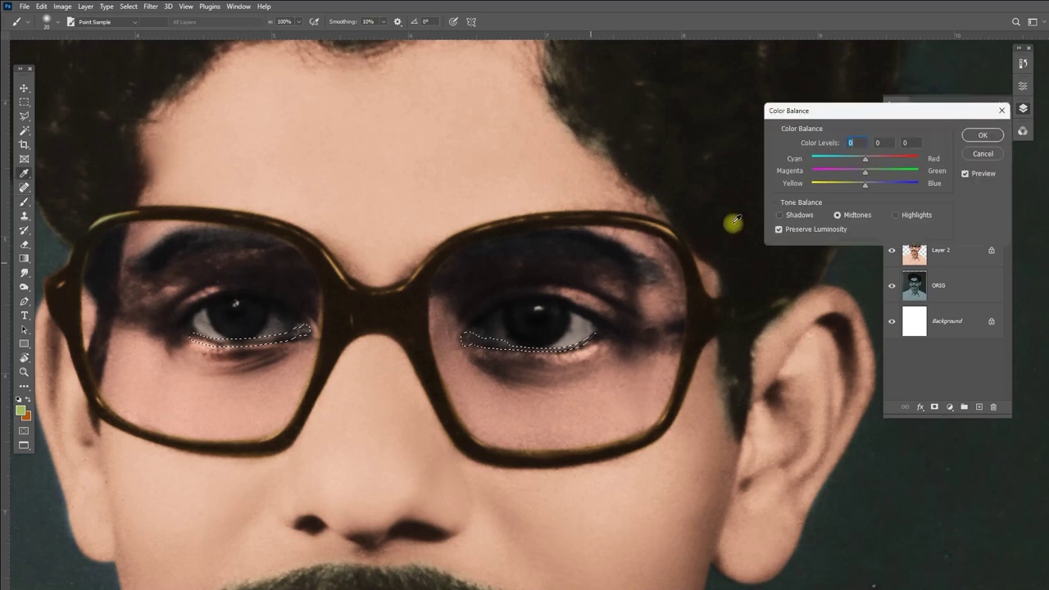
pyautogui.moveTo(865, 158); pyautogui.dragTo(876, 158)
pyautogui.click(978, 136)
pyautogui.hotkey('ctrl', 'd')
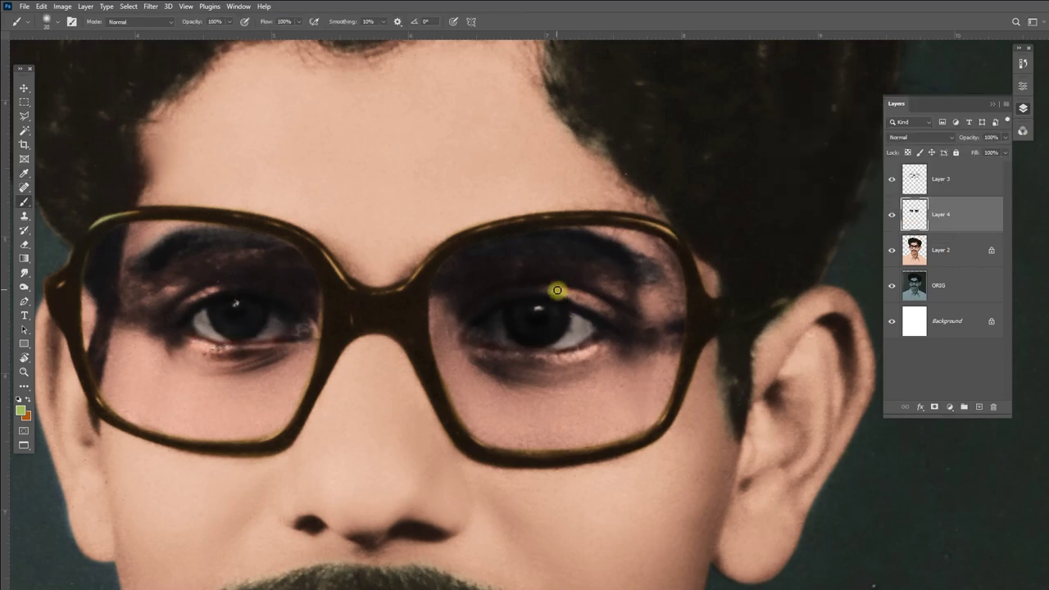
pyautogui.press('v')
pyautogui.moveTo(407, 482); pyautogui.dragTo(452, 343)
# On Layer 2, burn the nostril shading darker at 30% midtone exposure.
pyautogui.click(937, 246)
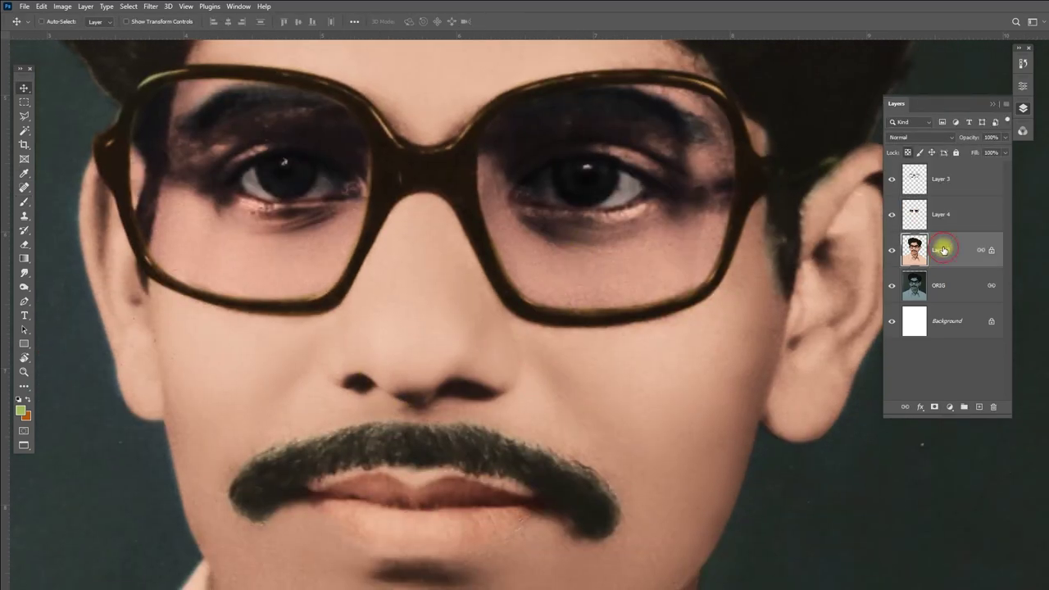
pyautogui.press('o')
pyautogui.scroll(2, 454, 365)
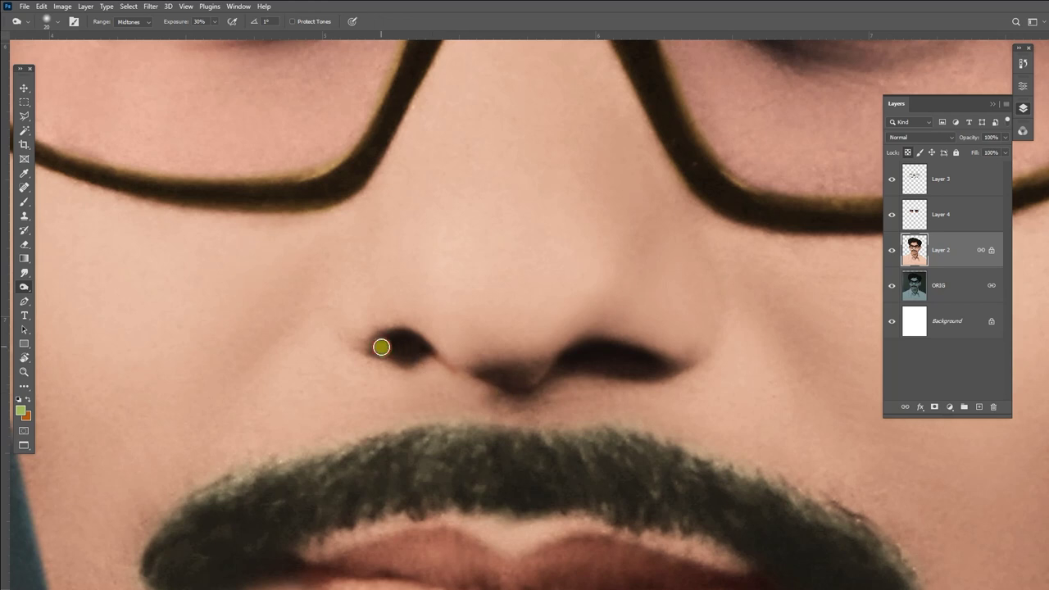
pyautogui.scroll(-1, 596, 321)
pyautogui.scroll(-2, 574, 295)
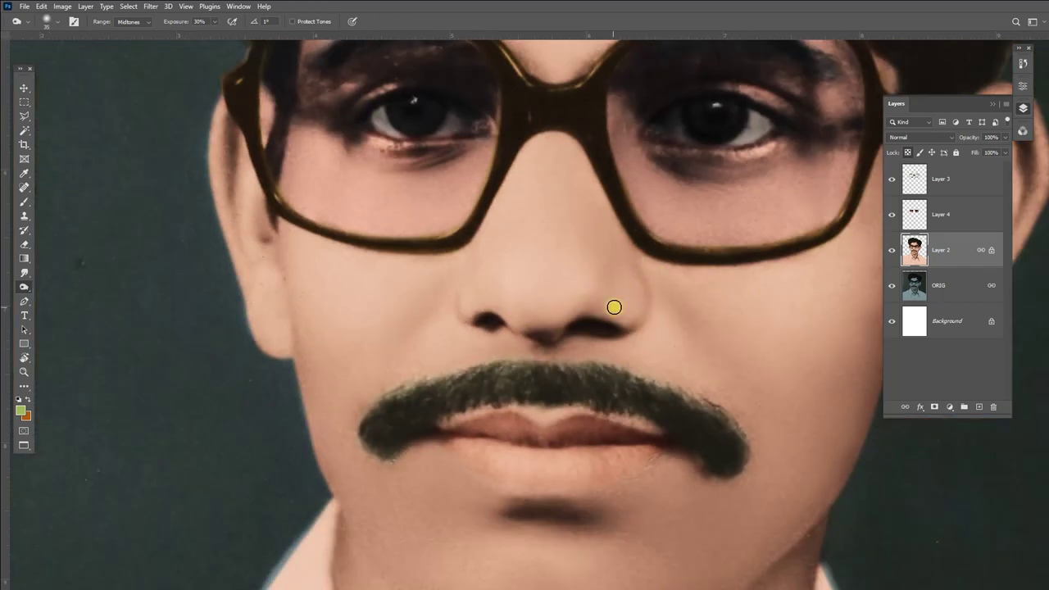
# Move ORIG to the top of the layer stack and toggle it to compare with Layer 2.
pyautogui.moveTo(949, 286); pyautogui.dragTo(955, 147)
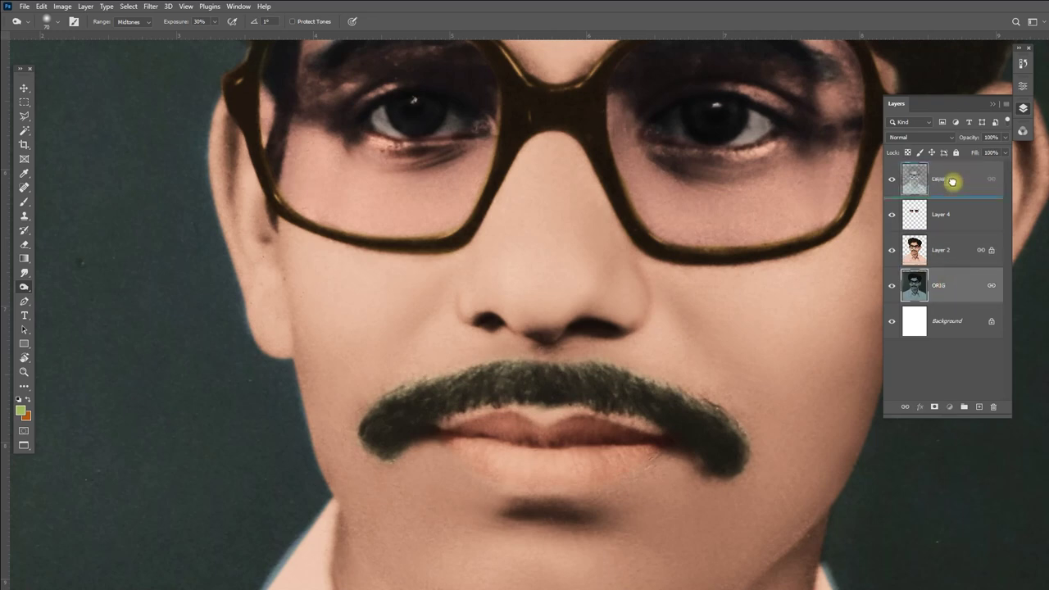
pyautogui.click(892, 180)
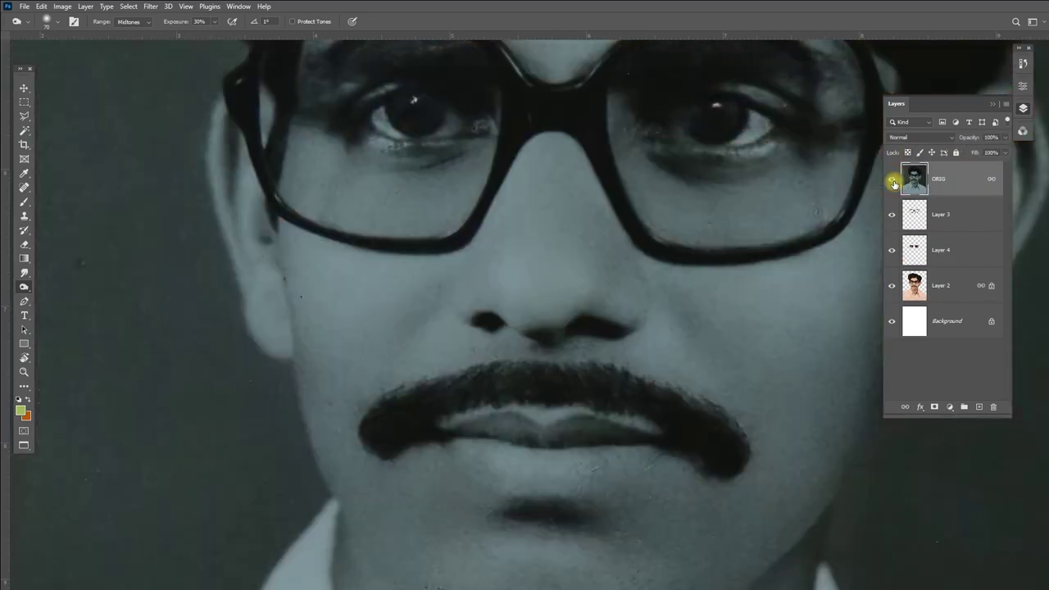
pyautogui.click(893, 180)
pyautogui.click(915, 281)
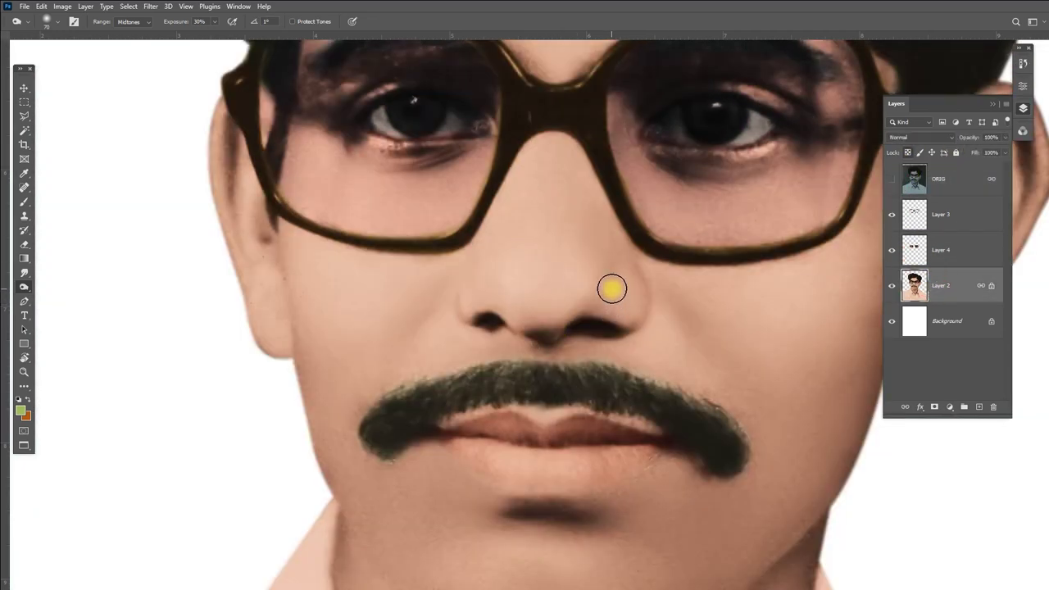
pyautogui.click(893, 178)
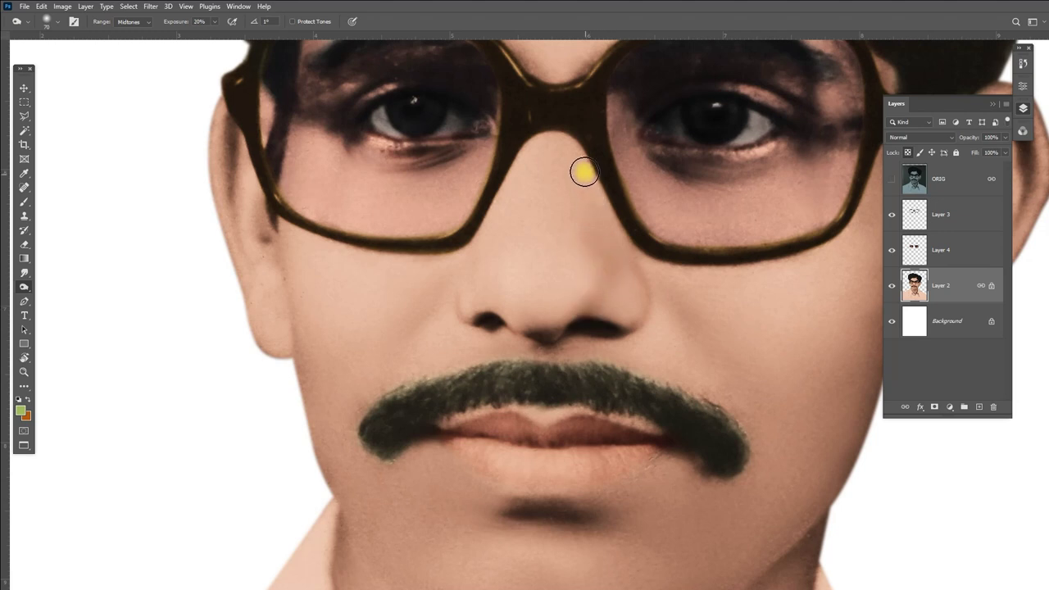
pyautogui.click(893, 178)
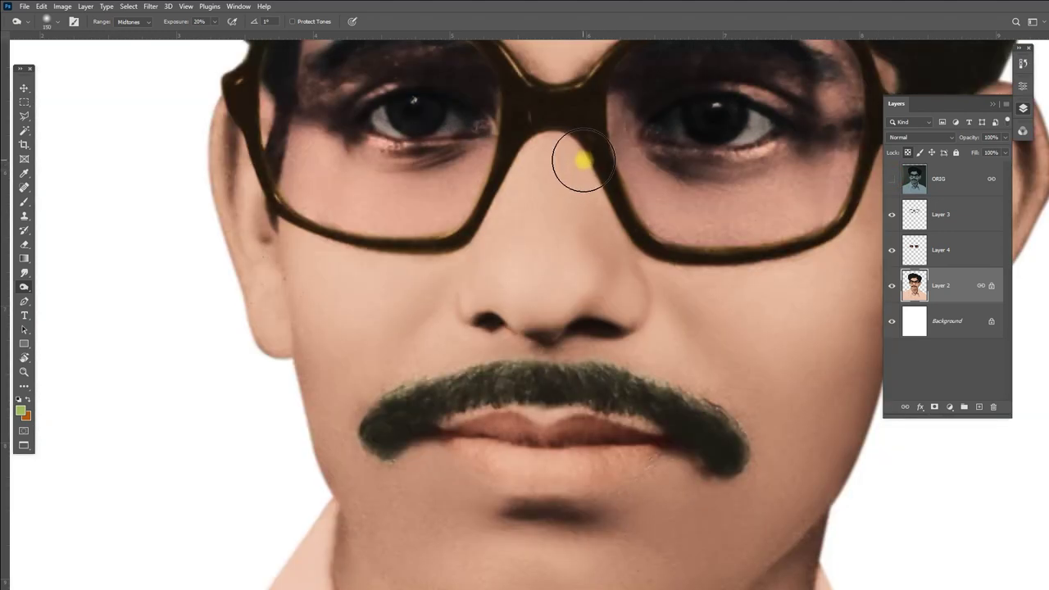
# Lighten the nose bridge with a 100 px brush, leaving ORIG visible for comparison.
pyautogui.moveTo(591, 207); pyautogui.dragTo(607, 284)
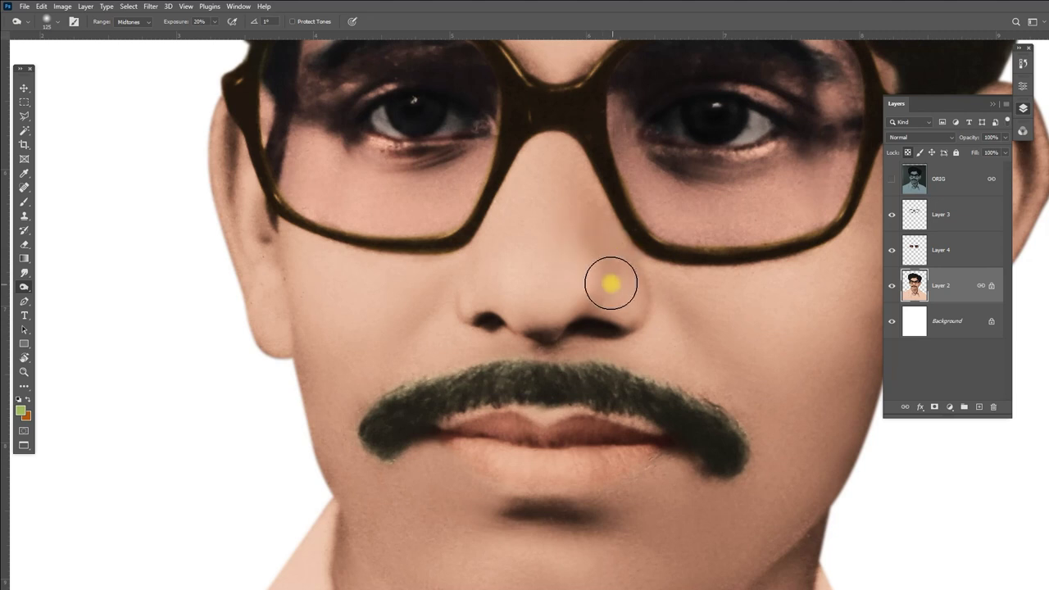
pyautogui.press('[')
pyautogui.press('[')
pyautogui.click(892, 179)
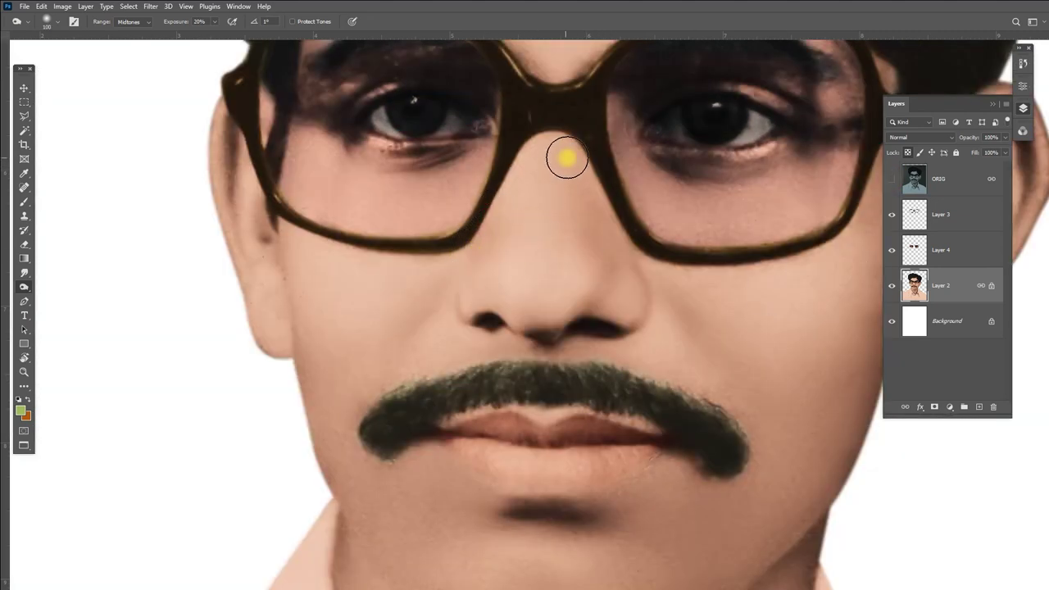
pyautogui.click(892, 179)
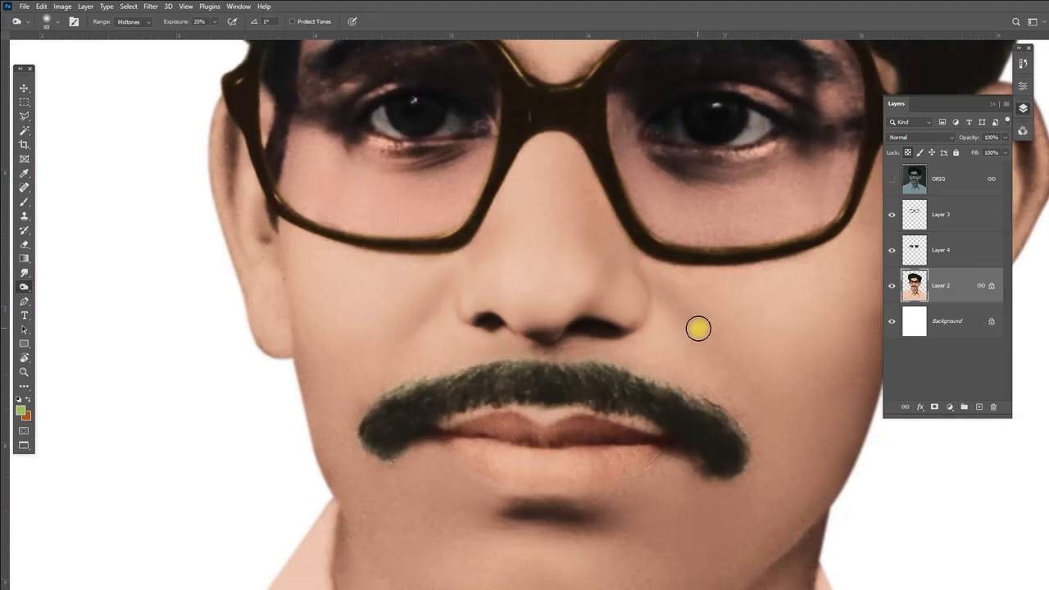
pyautogui.keyDown('ctrl'); pyautogui.keyDown('alt'); pyautogui.click(603, 253); pyautogui.keyUp('alt'); pyautogui.keyUp('ctrl')
pyautogui.click(892, 179)
pyautogui.click(892, 179)
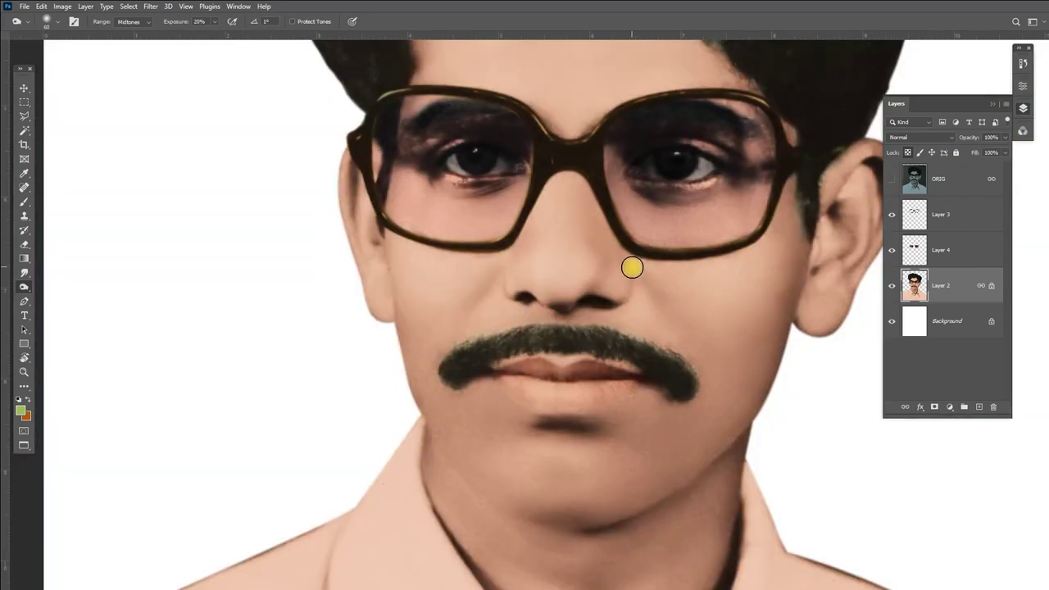
pyautogui.click(892, 179)
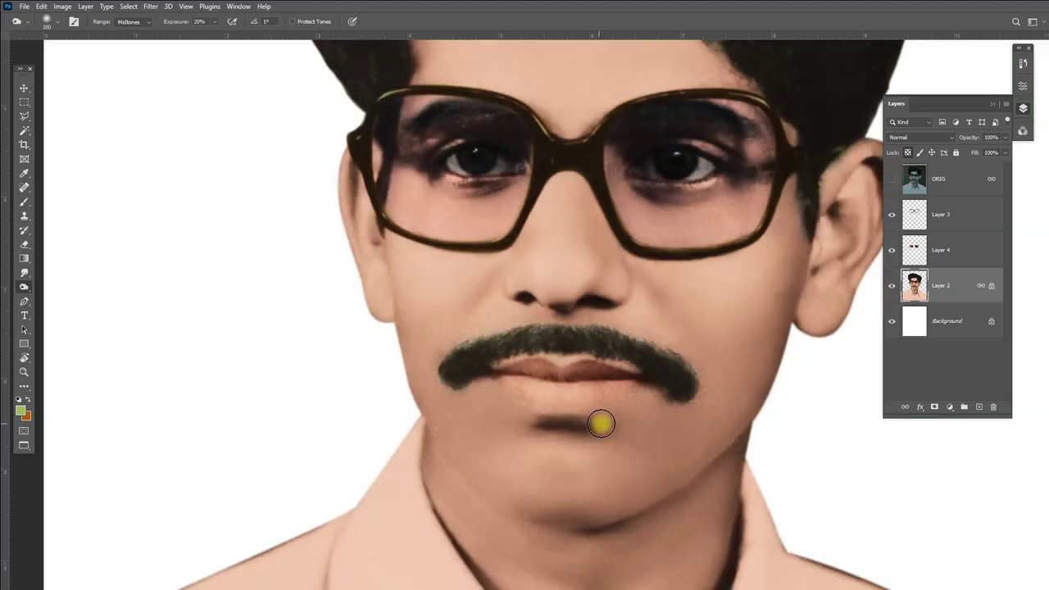
pyautogui.click(892, 179)
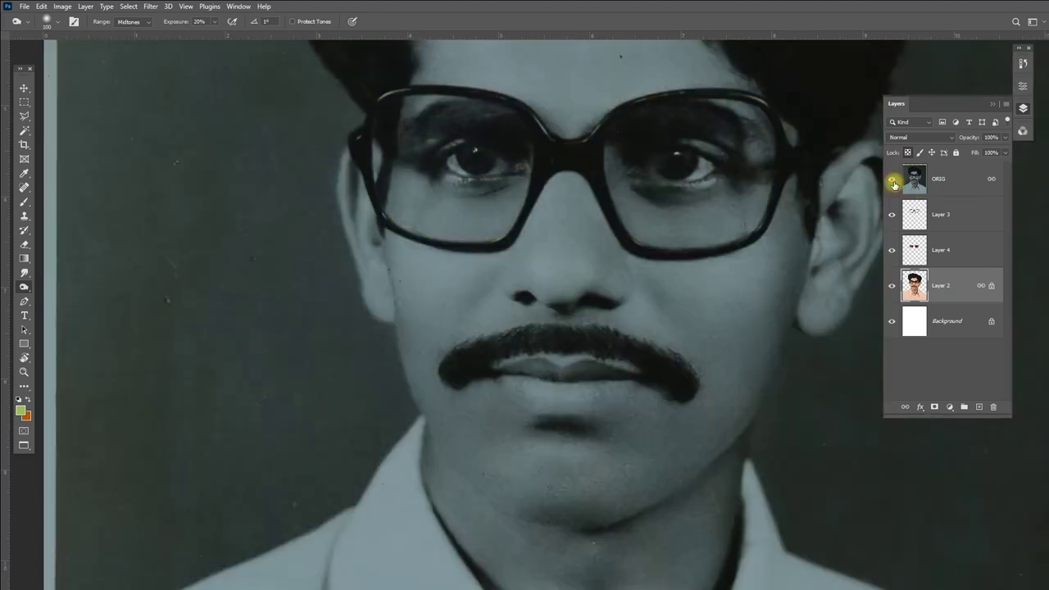
pyautogui.click(892, 179)
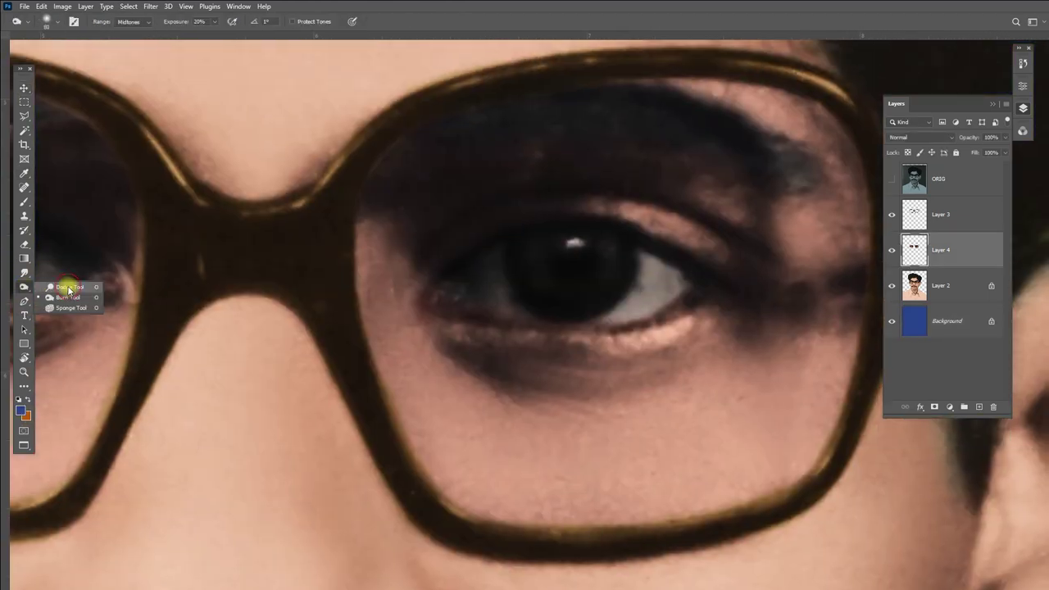
# Dodge the whites and catchlights of both eyes.
pyautogui.click(69, 288)
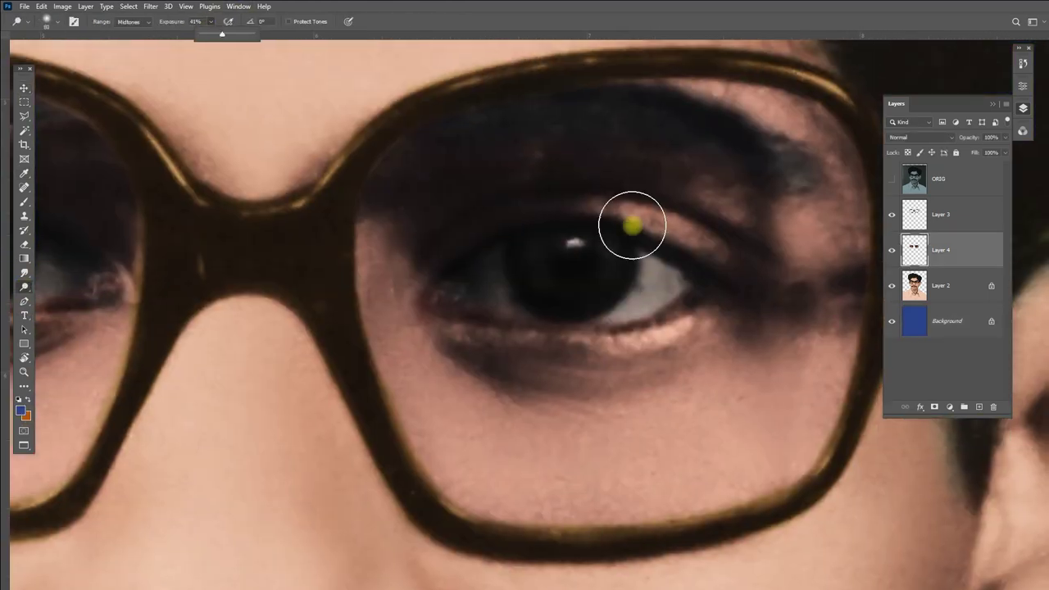
pyautogui.moveTo(627, 222)
pyautogui.mouseDown()
pyautogui.moveTo(659, 295)
pyautogui.moveTo(497, 279)
pyautogui.moveTo(542, 281)
pyautogui.mouseUp()
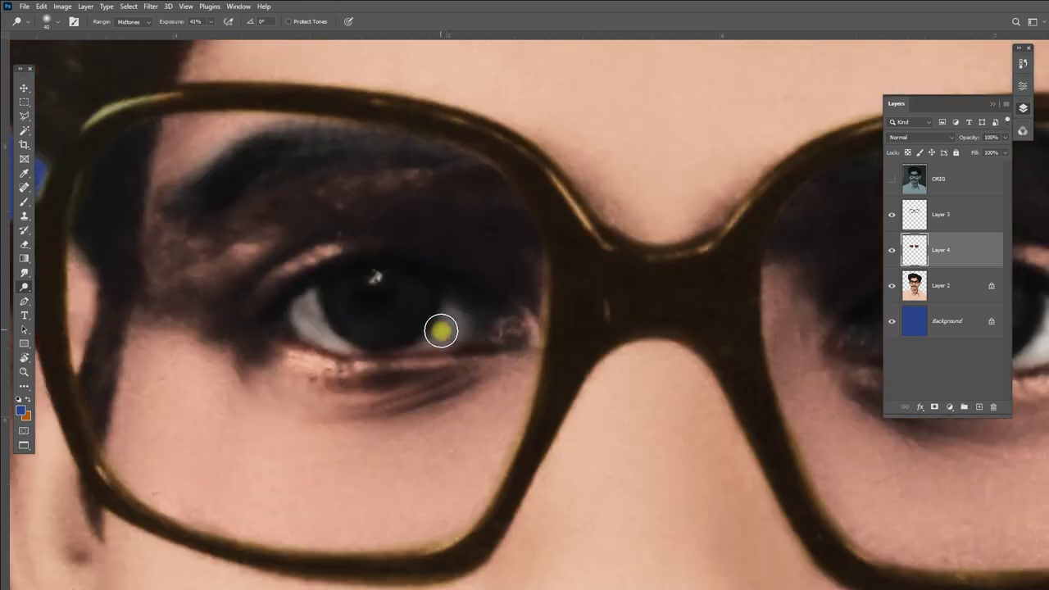
pyautogui.moveTo(437, 330)
pyautogui.mouseDown()
pyautogui.moveTo(461, 331)
pyautogui.moveTo(412, 315)
pyautogui.mouseUp()
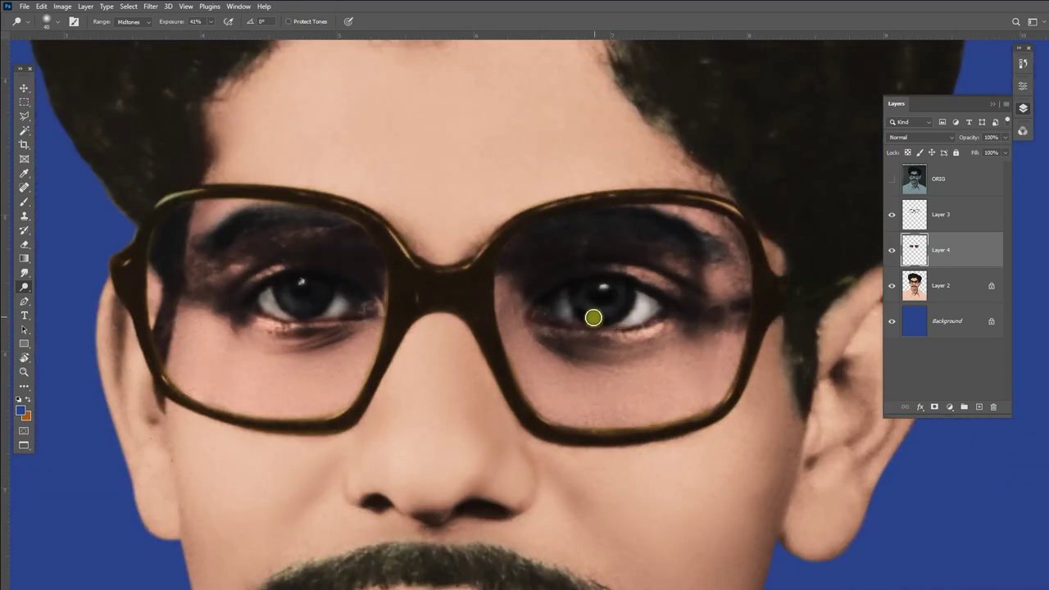
# On Layer 3, dodge Highlights along the glasses frame rims with a 30 px brush.
pyautogui.keyDown('ctrl'); pyautogui.rightClick(752, 296); pyautogui.keyUp('ctrl')
pyautogui.click(767, 301)
pyautogui.rightClick(697, 293)
pyautogui.click(721, 331)
pyautogui.press('[')
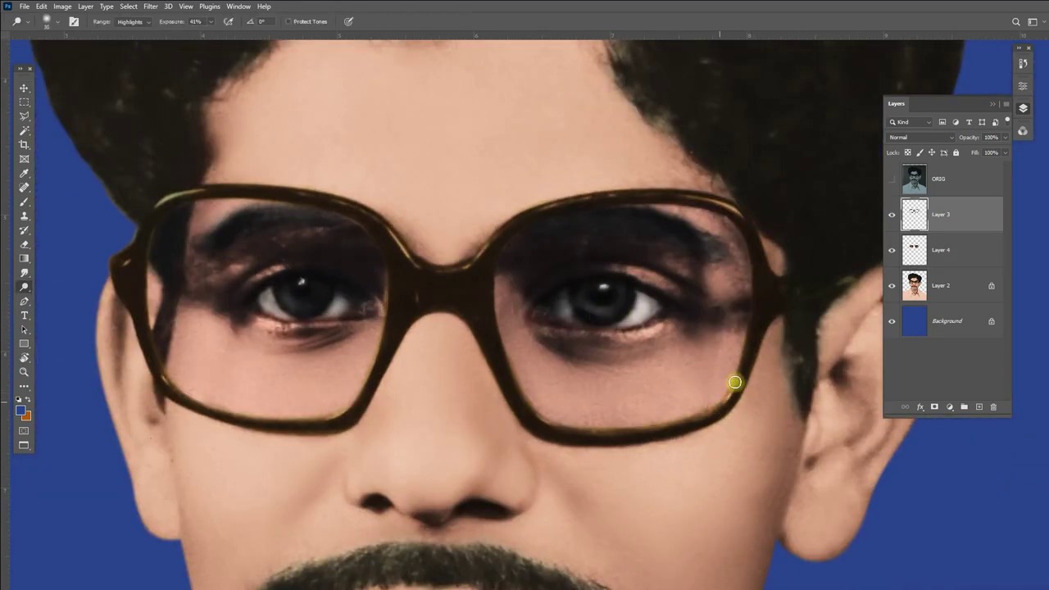
pyautogui.moveTo(733, 382); pyautogui.dragTo(534, 398)
pyautogui.moveTo(754, 218); pyautogui.dragTo(477, 256)
pyautogui.keyDown('alt'); pyautogui.scroll(2, 477, 257); pyautogui.keyUp('alt')
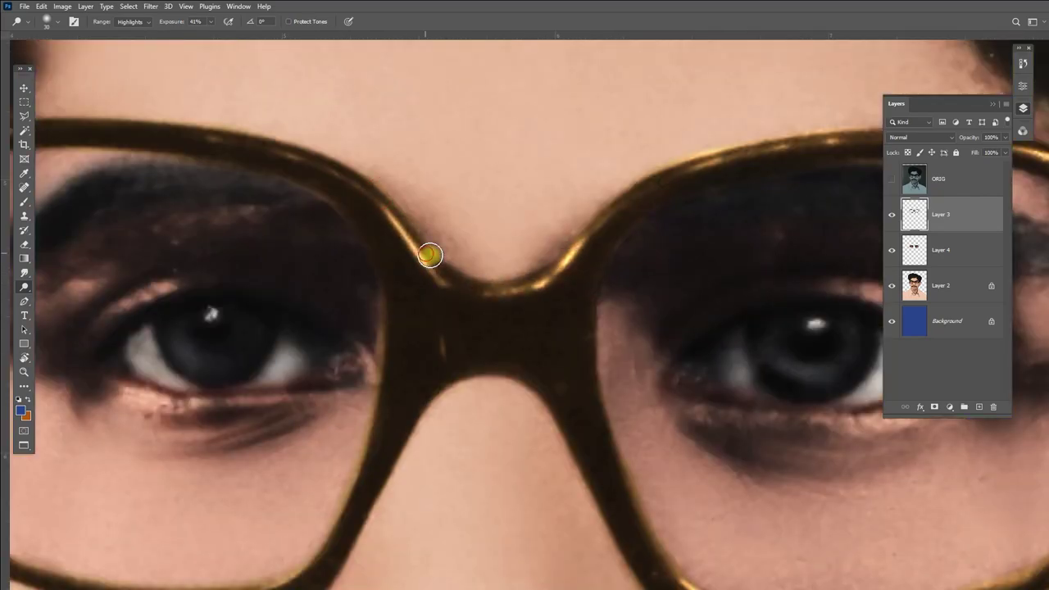
pyautogui.keyDown('alt'); pyautogui.scroll(1, 710, 309); pyautogui.keyUp('alt')
pyautogui.moveTo(710, 309)
pyautogui.mouseDown()
pyautogui.moveTo(560, 265)
pyautogui.moveTo(279, 282)
pyautogui.mouseUp()
# Switch to full-screen view and set up a Soft Round brush with a chosen tonal range.
pyautogui.press('f')
pyautogui.scroll(-3, 847, 403)
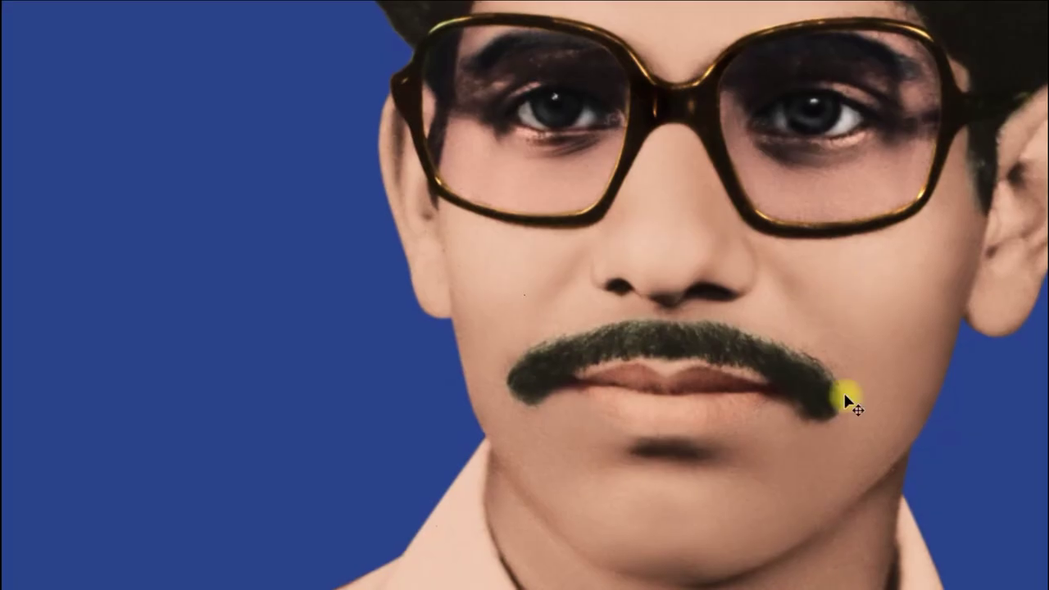
pyautogui.scroll(1, 855, 293)
pyautogui.scroll(2, 702, 304)
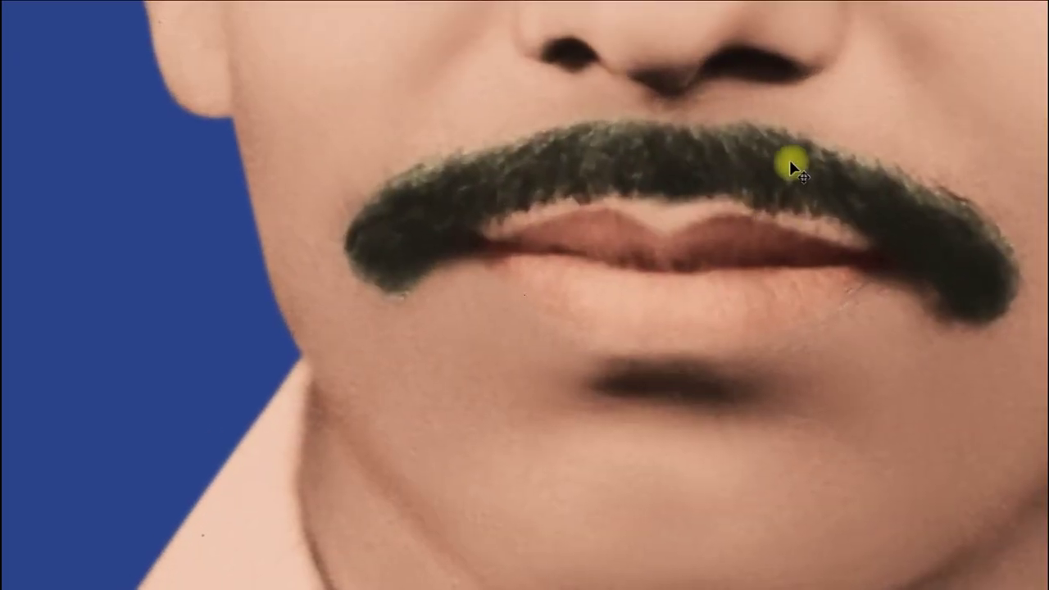
pyautogui.rightClick(804, 106)
pyautogui.click(877, 484)
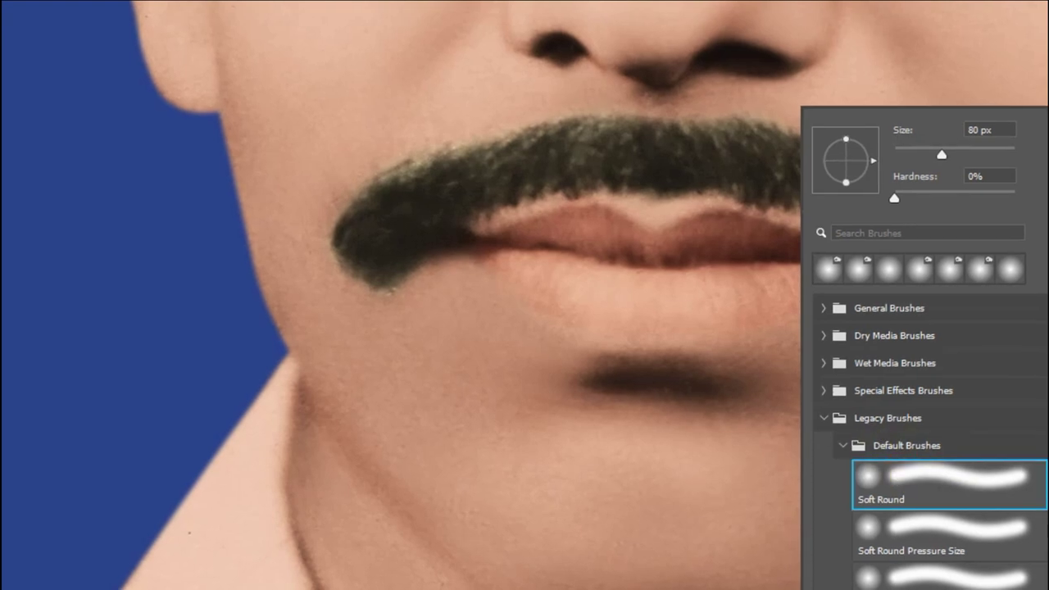
pyautogui.press('Return')
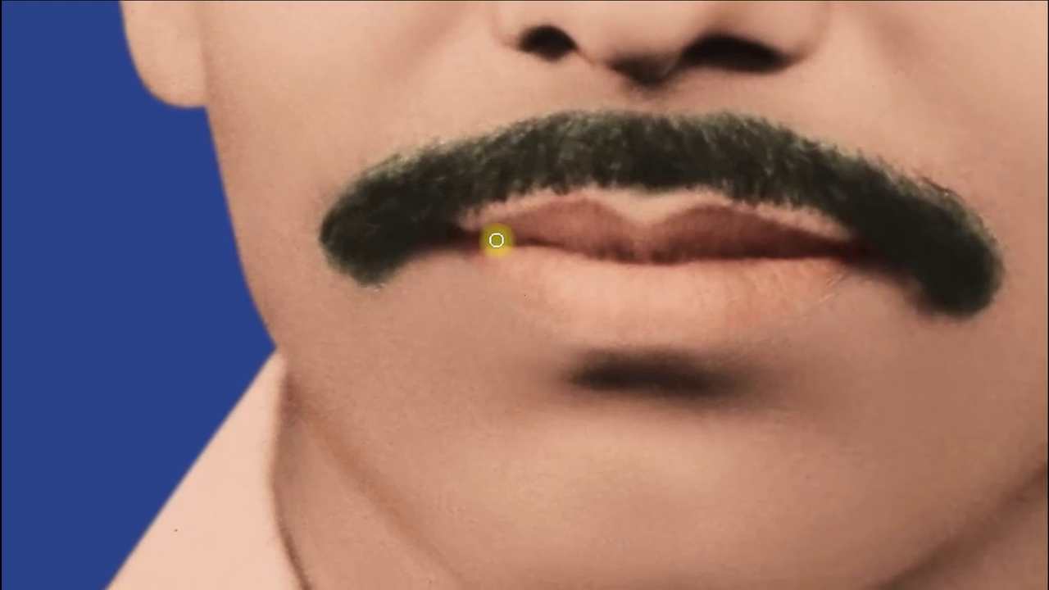
pyautogui.rightClick(548, 241)
pyautogui.click(565, 297)
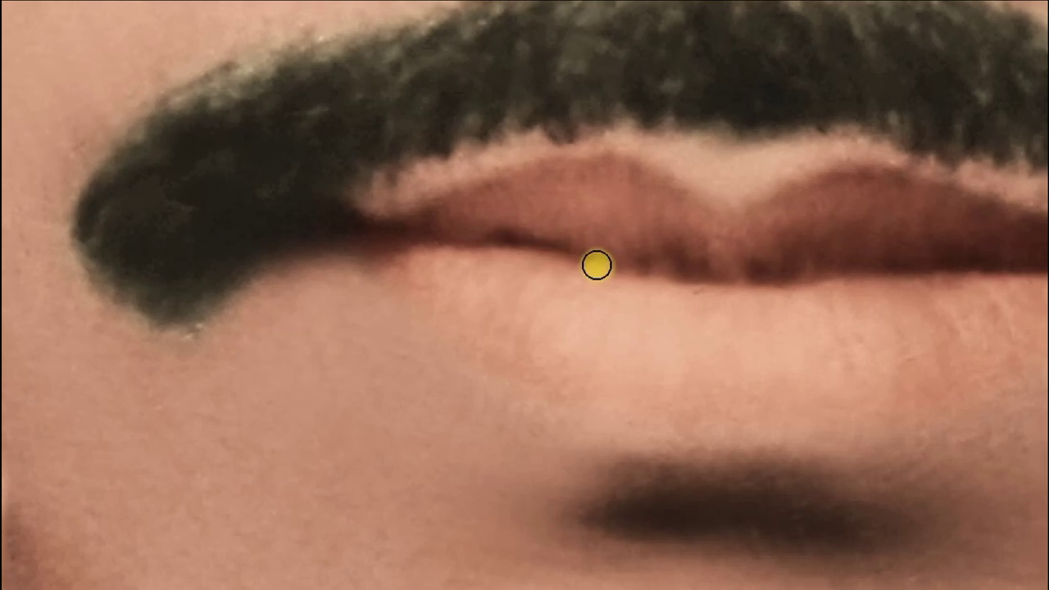
# Retouch the lip line, both mouth corners, the lower lip and the upper lip's edge.
pyautogui.moveTo(596, 262); pyautogui.dragTo(761, 274)
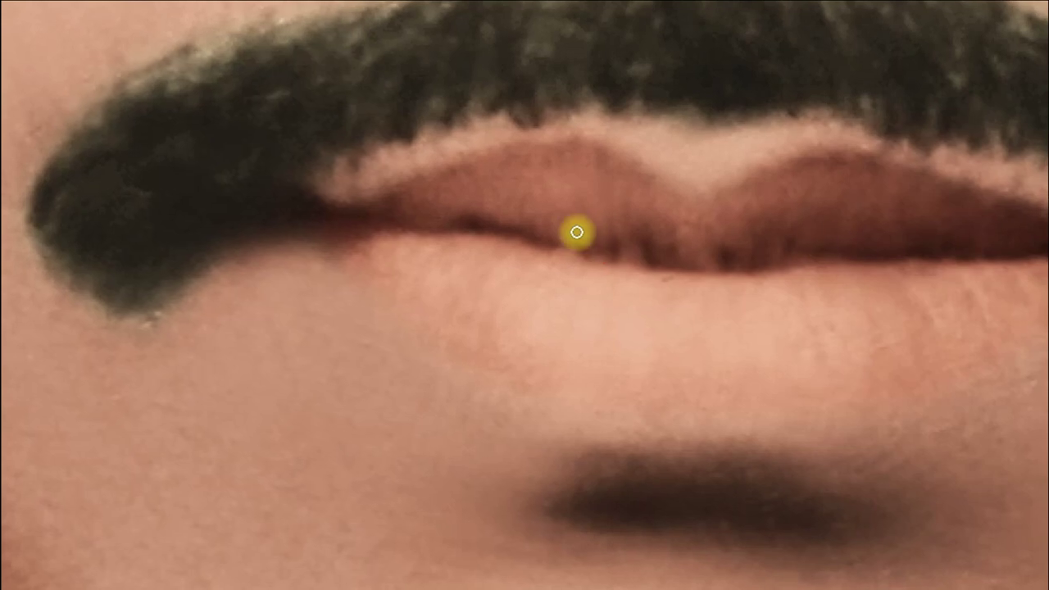
pyautogui.moveTo(302, 226); pyautogui.dragTo(331, 263)
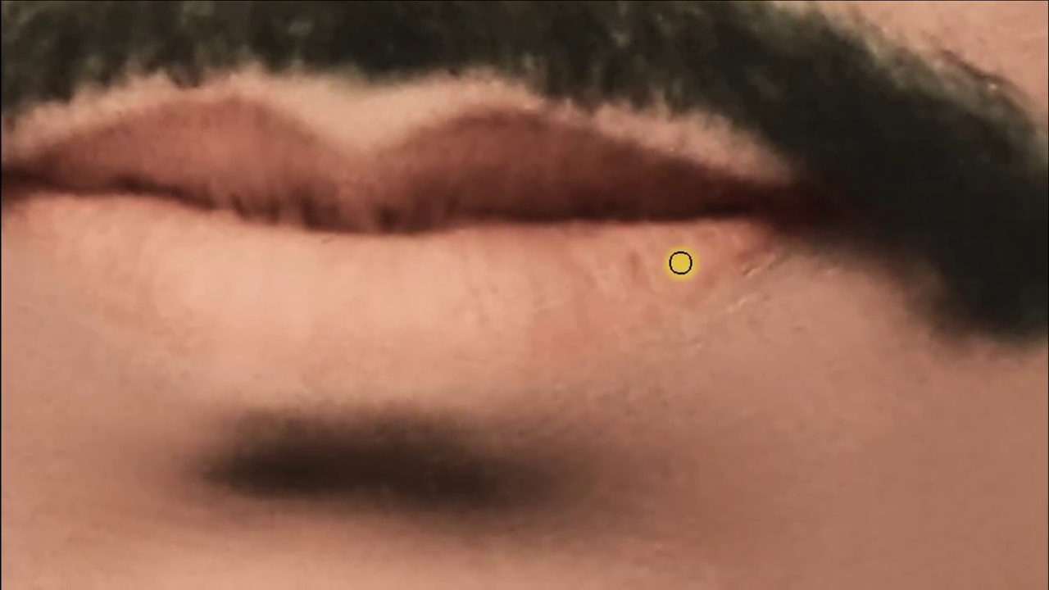
pyautogui.moveTo(713, 255); pyautogui.dragTo(746, 241)
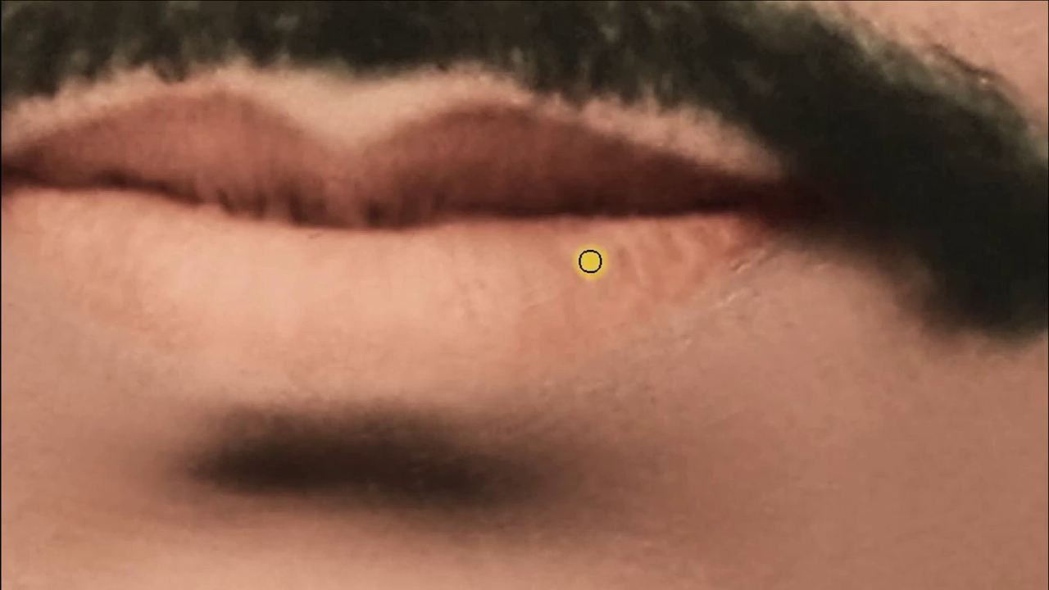
pyautogui.moveTo(525, 333); pyautogui.dragTo(443, 300)
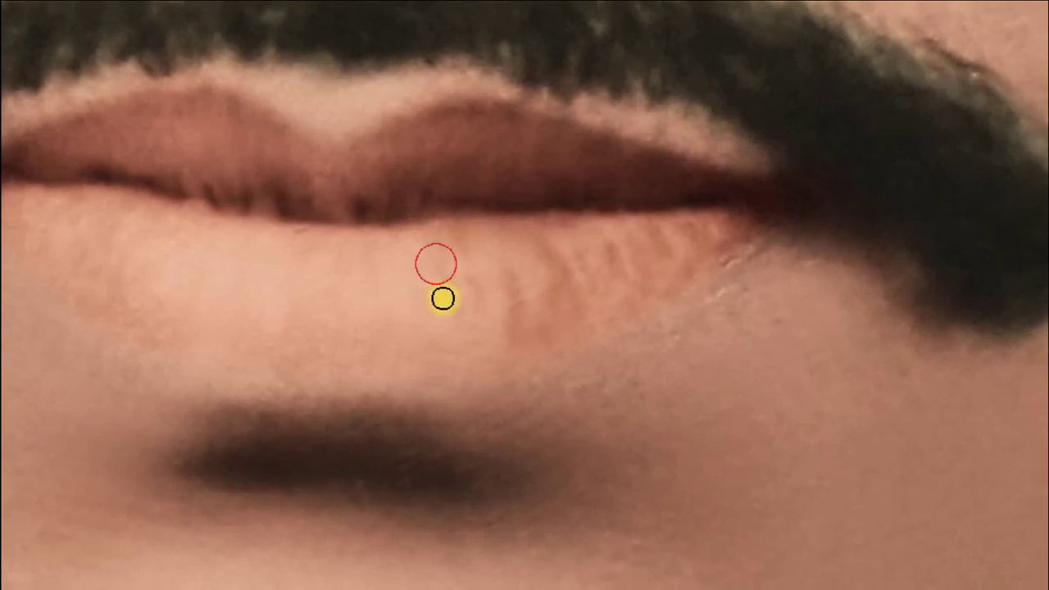
pyautogui.moveTo(328, 291); pyautogui.dragTo(325, 276)
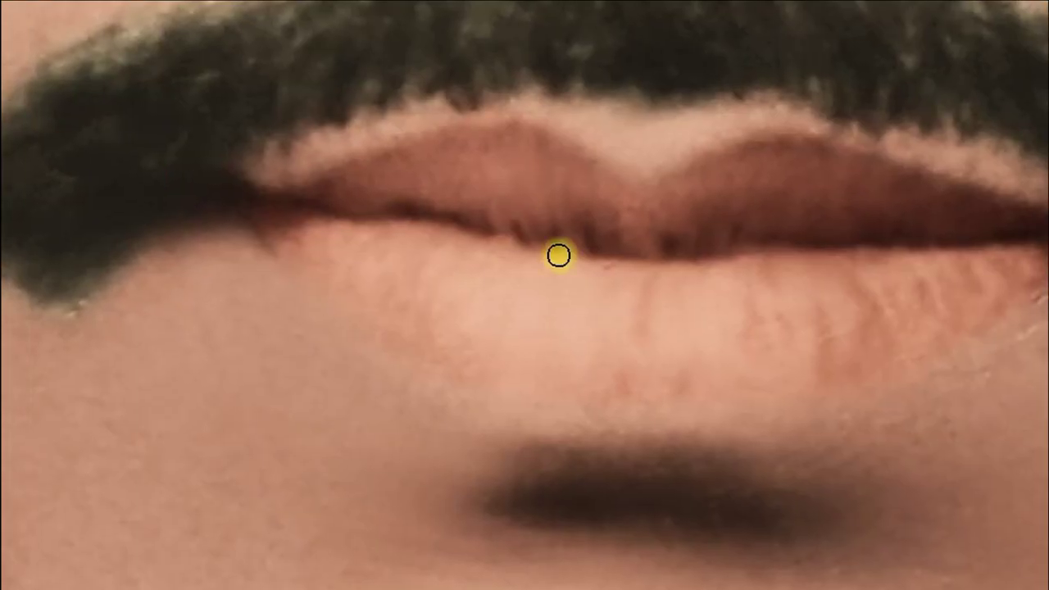
pyautogui.moveTo(605, 156)
pyautogui.mouseDown()
pyautogui.moveTo(476, 124)
pyautogui.moveTo(435, 204)
pyautogui.moveTo(379, 185)
pyautogui.moveTo(269, 222)
pyautogui.moveTo(264, 253)
pyautogui.moveTo(319, 238)
pyautogui.moveTo(296, 217)
pyautogui.moveTo(344, 273)
pyautogui.moveTo(363, 276)
pyautogui.moveTo(375, 312)
pyautogui.moveTo(410, 344)
pyautogui.mouseUp()
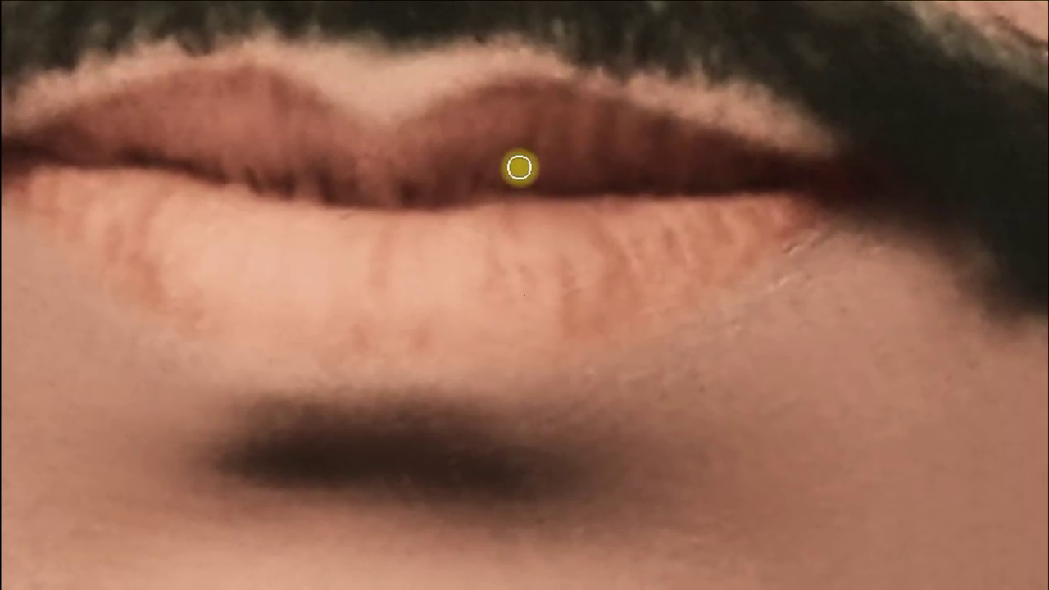
pyautogui.moveTo(519, 169)
pyautogui.mouseDown()
pyautogui.moveTo(473, 110)
pyautogui.moveTo(456, 172)
pyautogui.moveTo(721, 172)
pyautogui.moveTo(96, 155)
pyautogui.moveTo(741, 206)
pyautogui.mouseUp()
# Set up a Flat Angle Low Bristle Count burn brush at -58° limited to Highlights.
pyautogui.keyDown('alt'); pyautogui.click(418, 131); pyautogui.keyUp('alt')
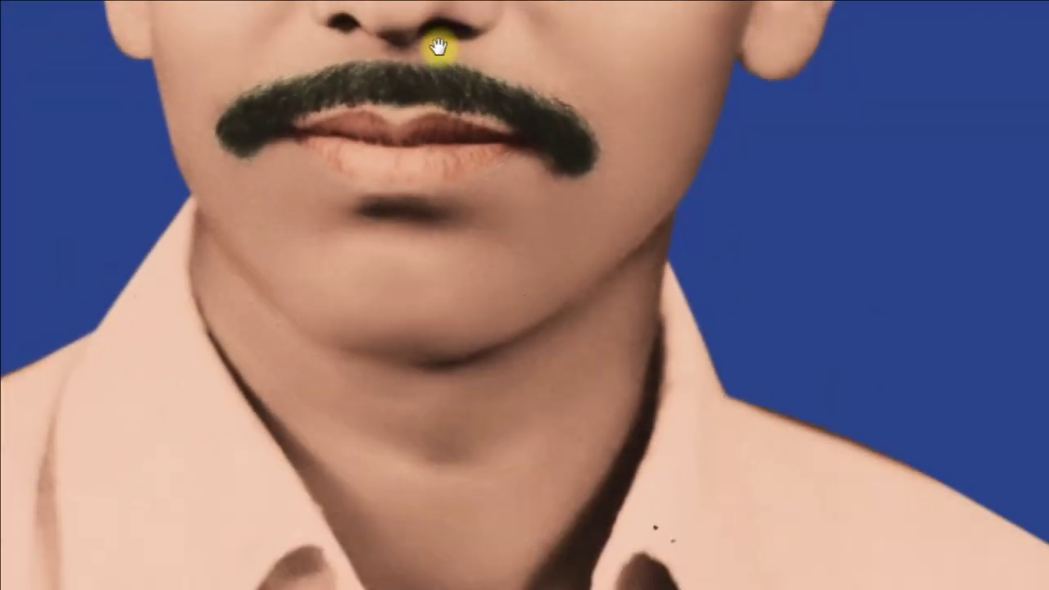
pyautogui.scroll(2, 548, 250)
pyautogui.click(548, 251)
pyautogui.click(500, 145)
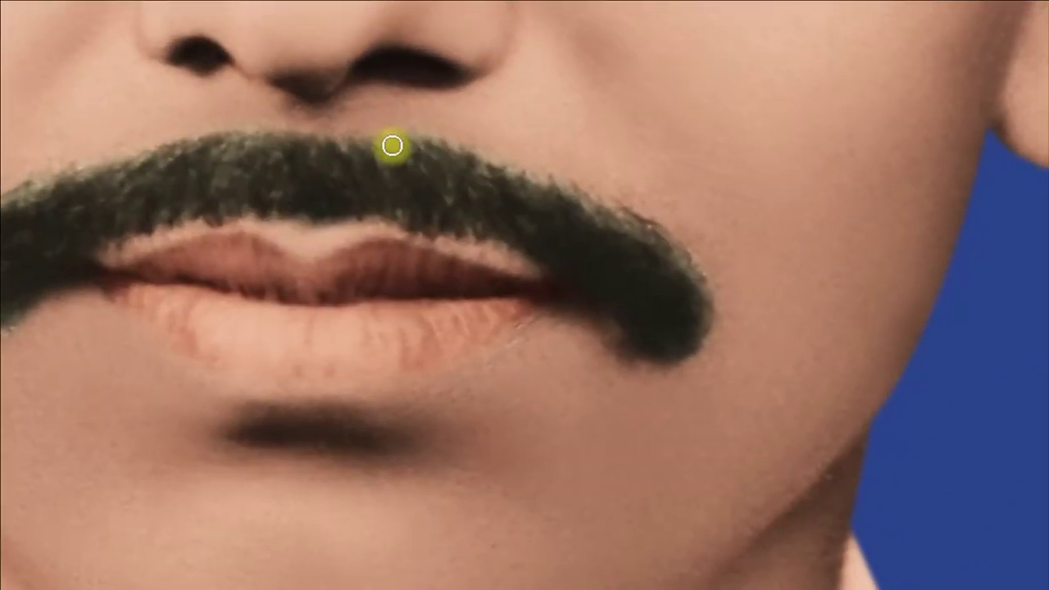
pyautogui.click(377, 128)
pyautogui.press('b')
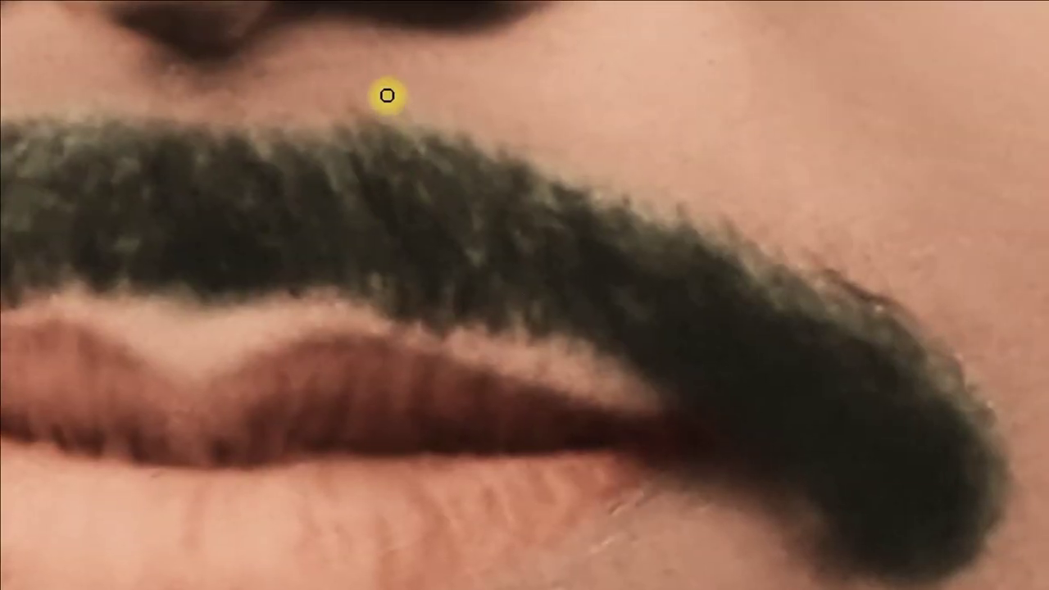
pyautogui.rightClick(390, 99)
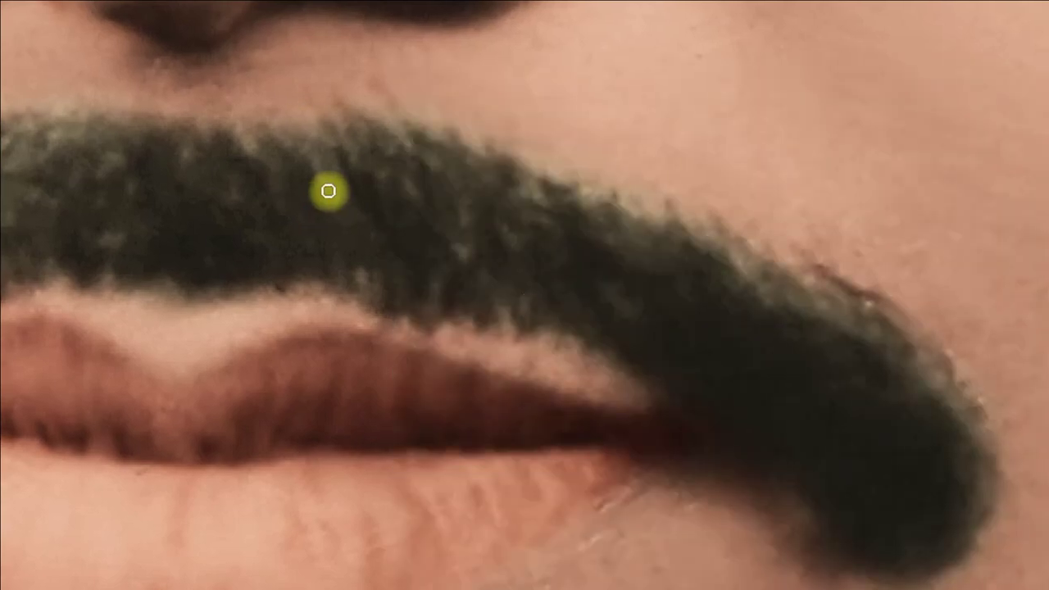
pyautogui.hotkey('ctrl', '+')
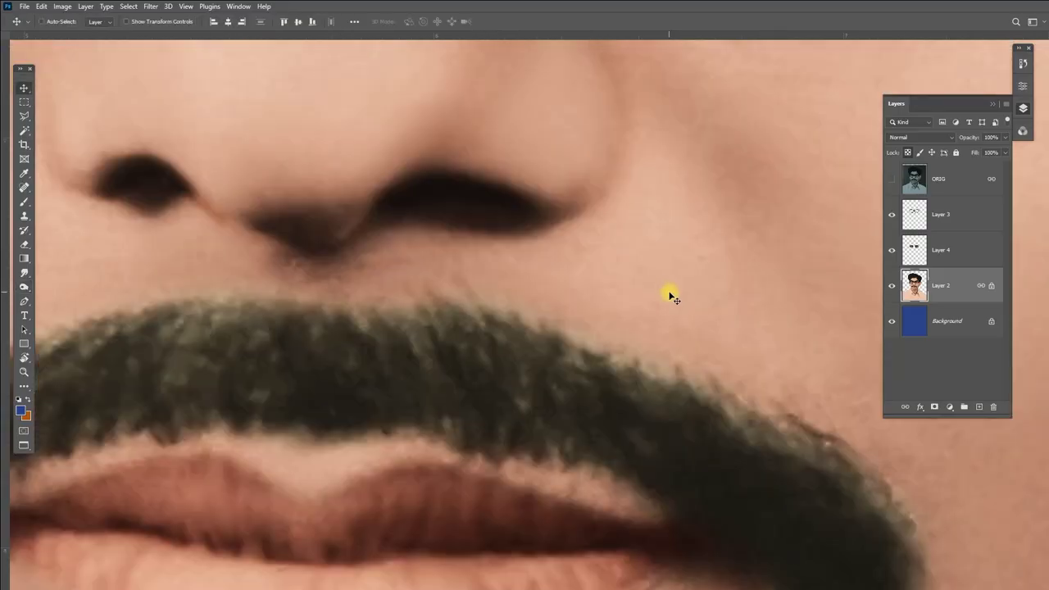
pyautogui.press('b')
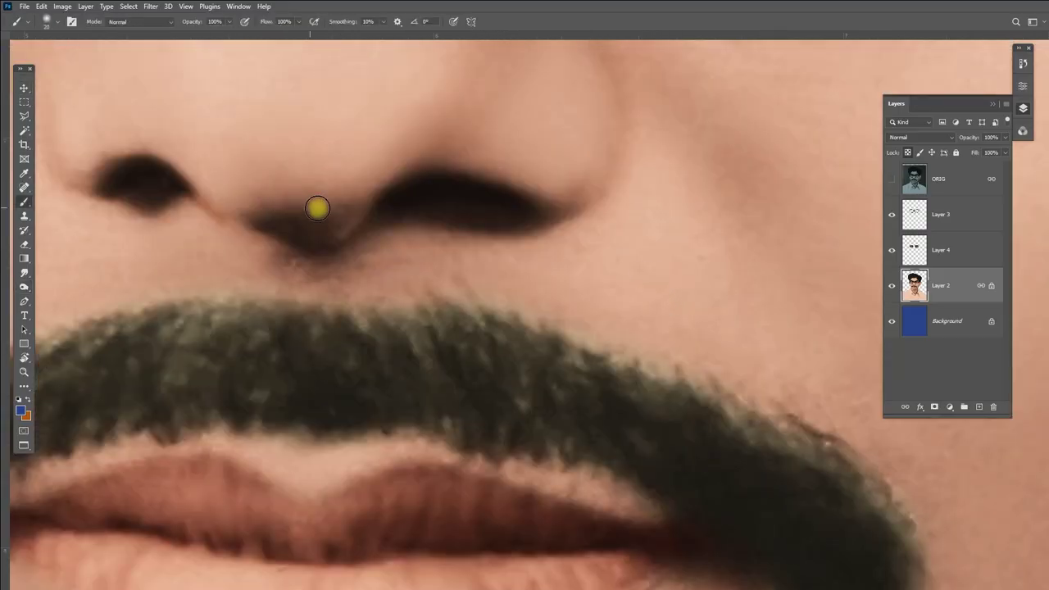
pyautogui.rightClick(642, 278)
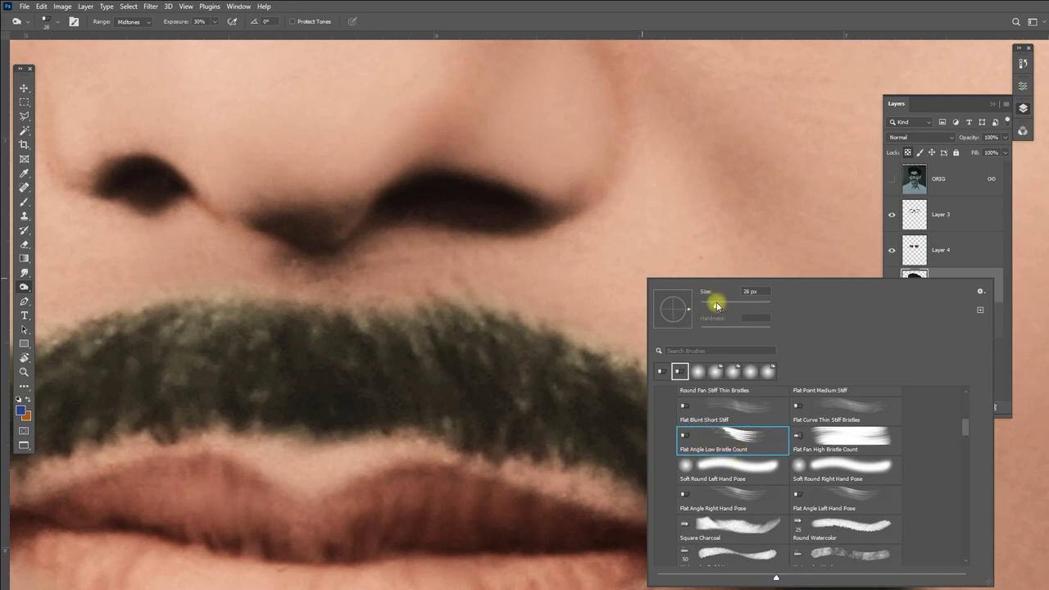
pyautogui.click(645, 115)
pyautogui.rightClick(607, 300)
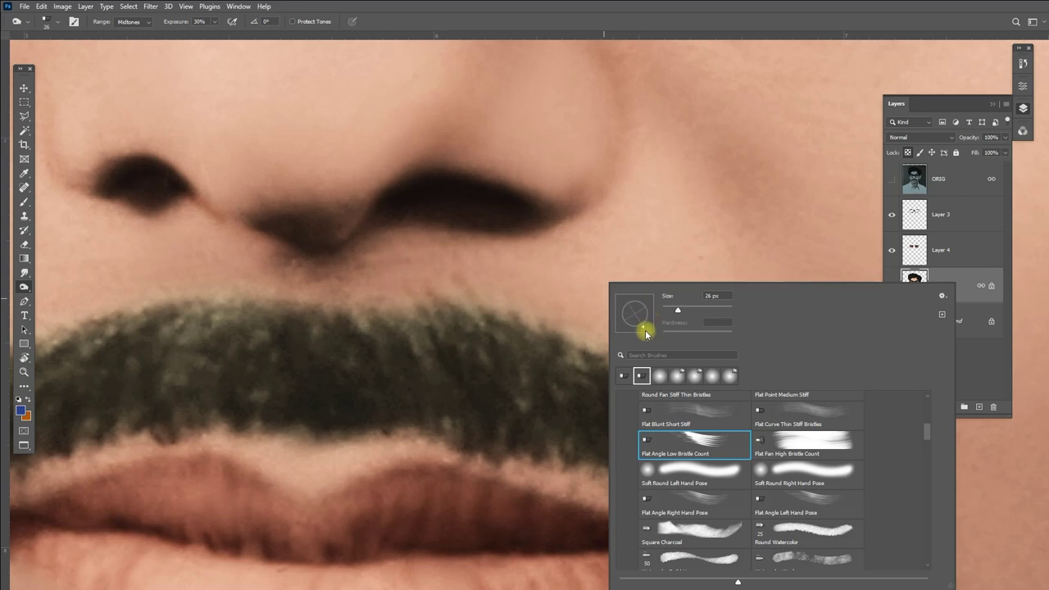
pyautogui.click(665, 53)
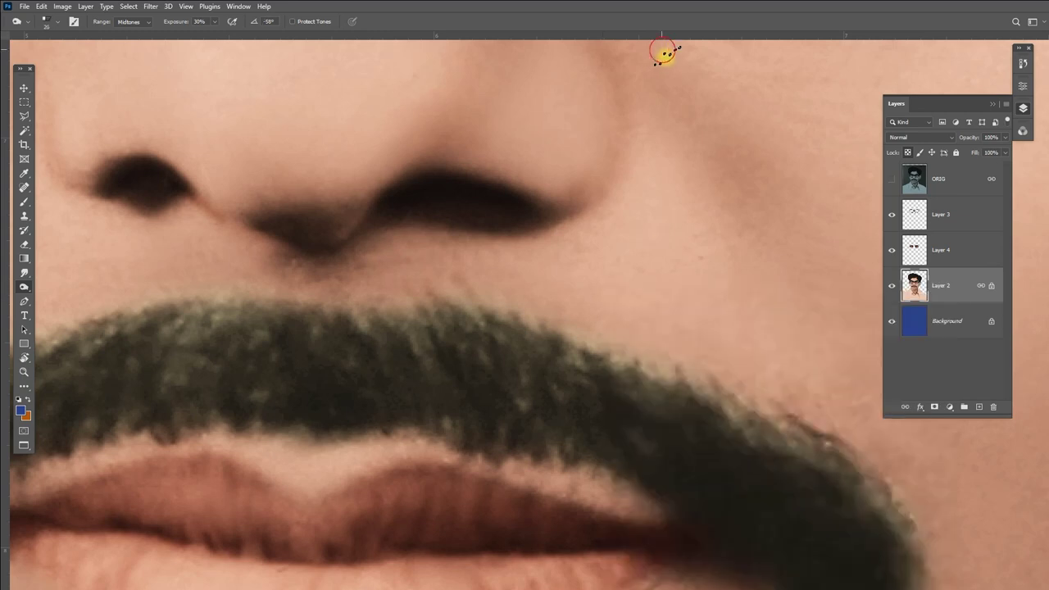
pyautogui.rightClick(618, 335)
pyautogui.click(639, 357)
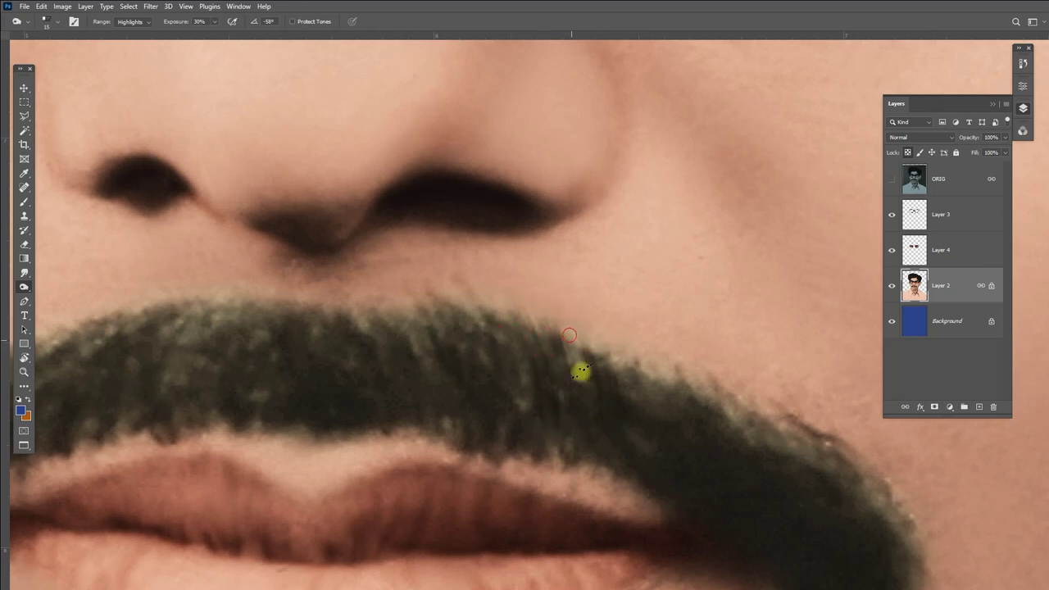
# Darken hair strands across the moustache's right end and tip.
pyautogui.click(653, 360)
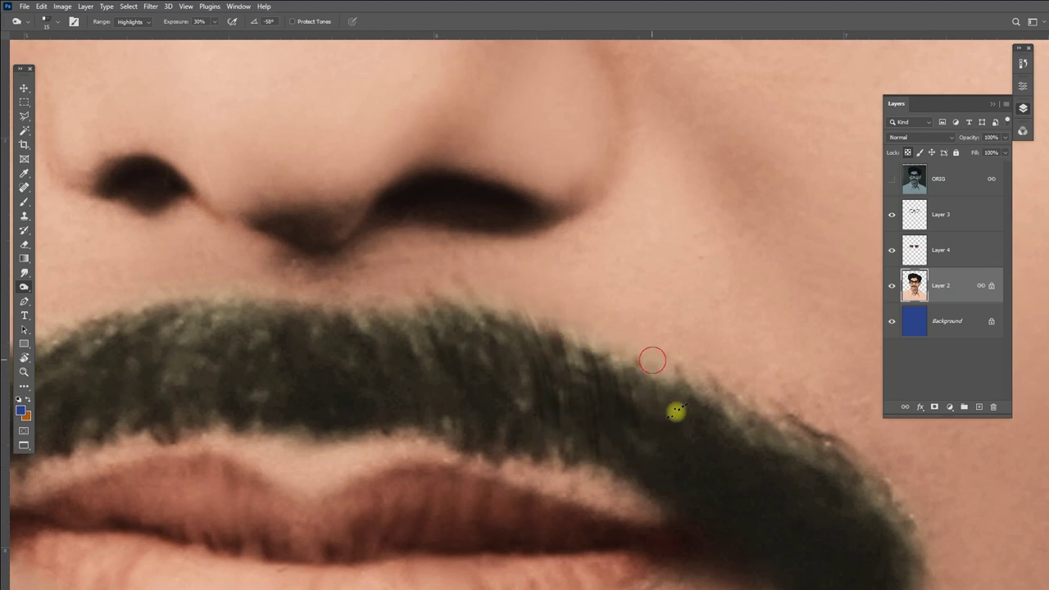
pyautogui.moveTo(685, 410); pyautogui.dragTo(671, 353)
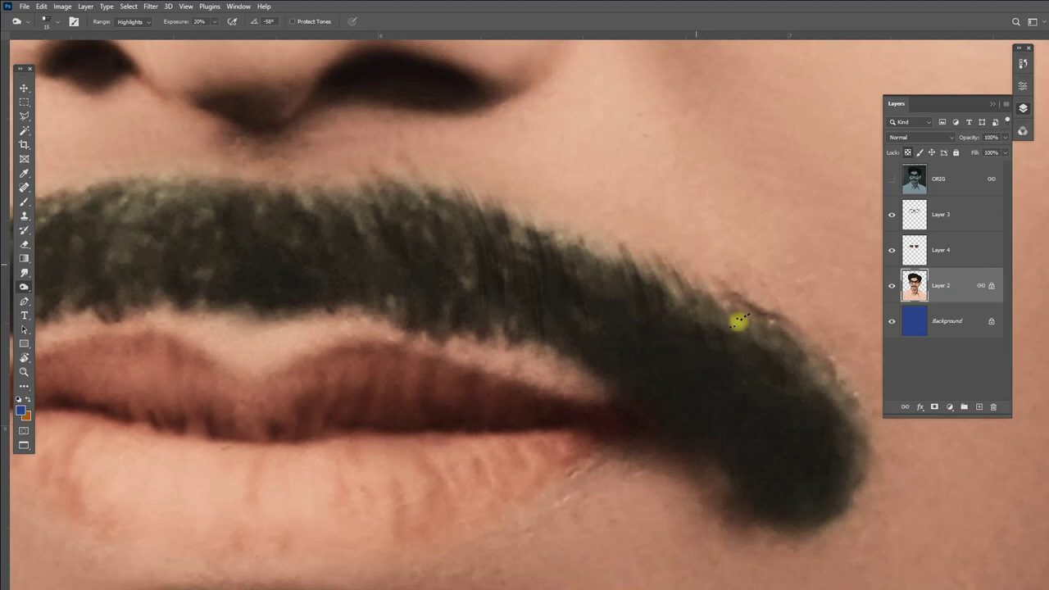
pyautogui.moveTo(807, 356); pyautogui.dragTo(641, 259)
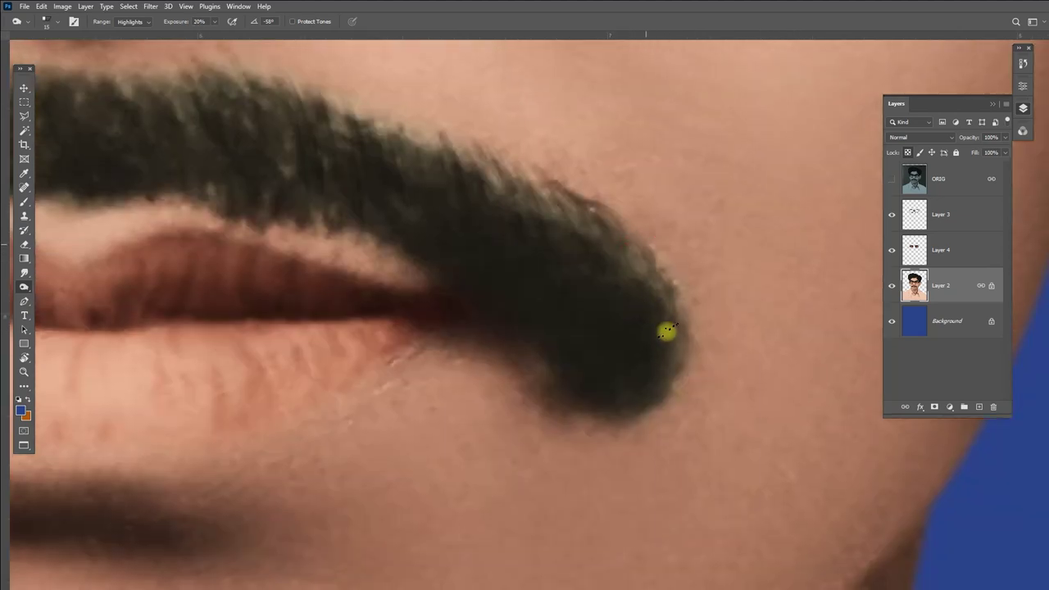
pyautogui.moveTo(667, 331); pyautogui.dragTo(678, 271)
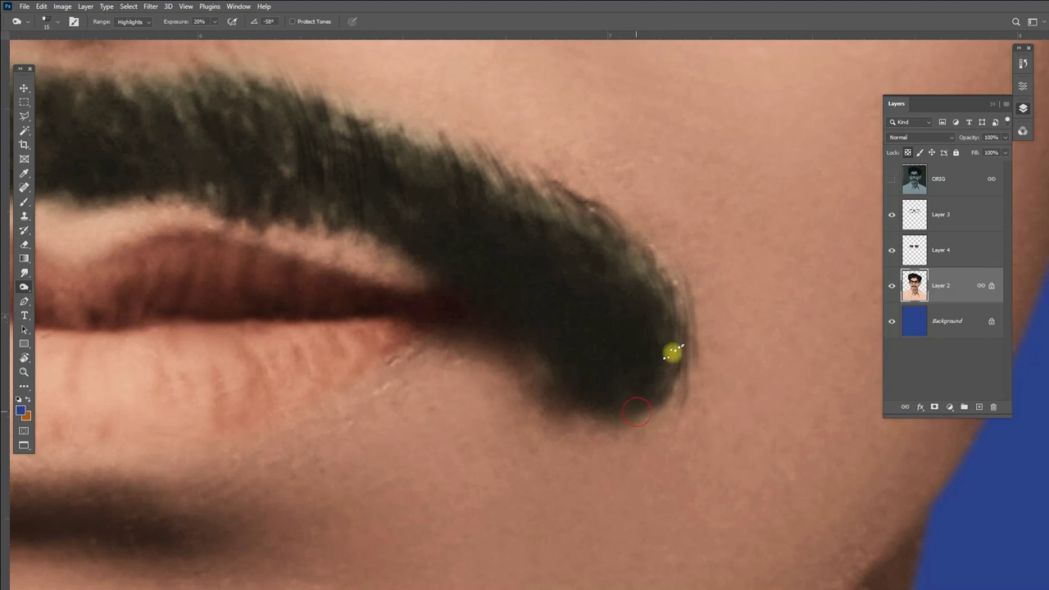
pyautogui.moveTo(636, 401)
pyautogui.mouseDown()
pyautogui.moveTo(582, 349)
pyautogui.moveTo(614, 335)
pyautogui.moveTo(572, 252)
pyautogui.mouseUp()
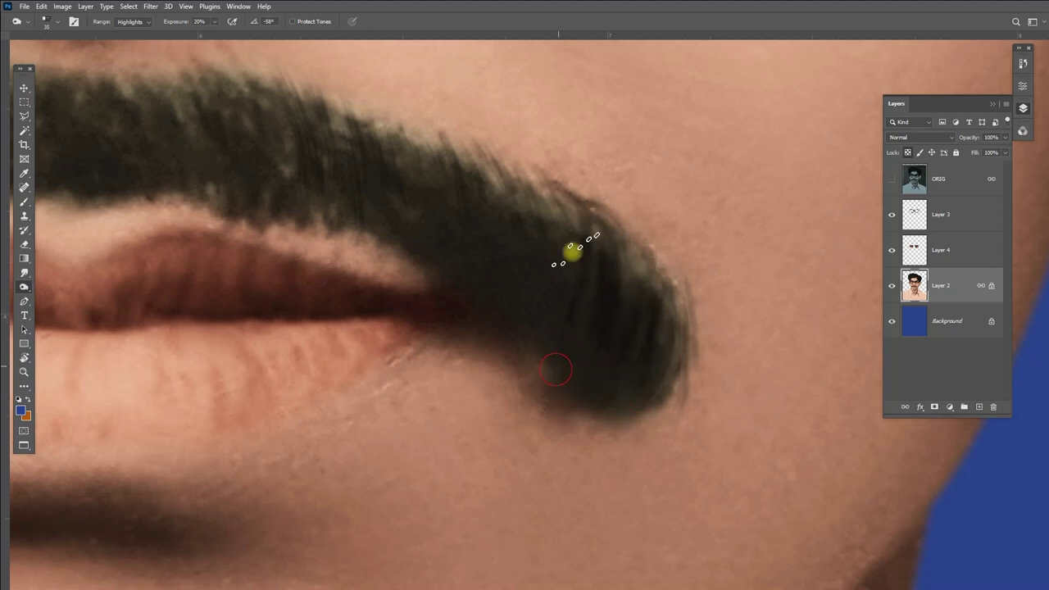
pyautogui.moveTo(614, 327)
pyautogui.mouseDown()
pyautogui.moveTo(623, 238)
pyautogui.moveTo(536, 235)
pyautogui.mouseUp()
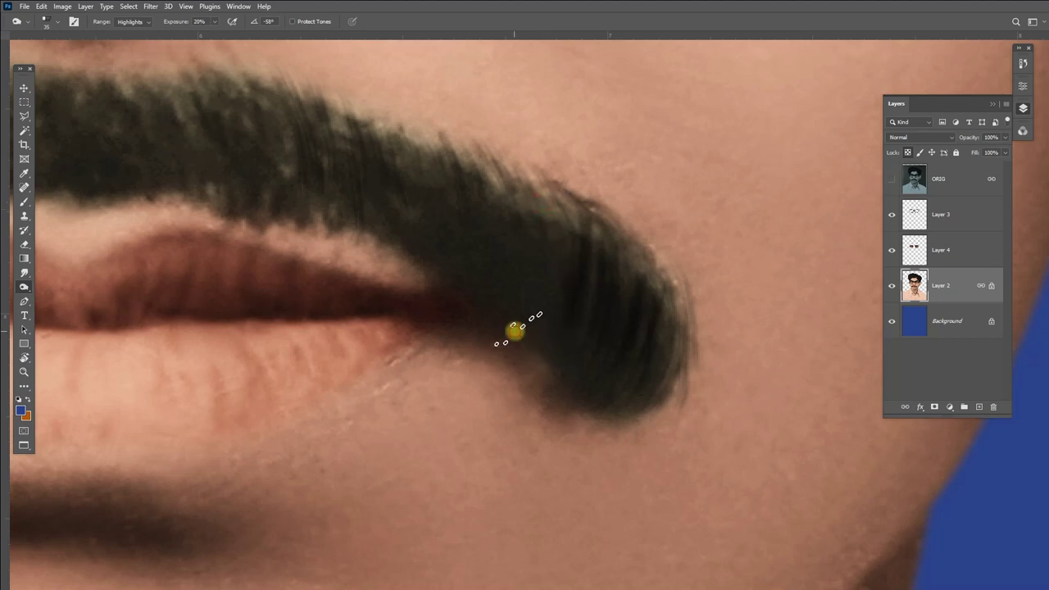
pyautogui.moveTo(514, 330)
pyautogui.mouseDown()
pyautogui.moveTo(509, 347)
pyautogui.moveTo(509, 300)
pyautogui.moveTo(445, 145)
pyautogui.moveTo(438, 209)
pyautogui.mouseUp()
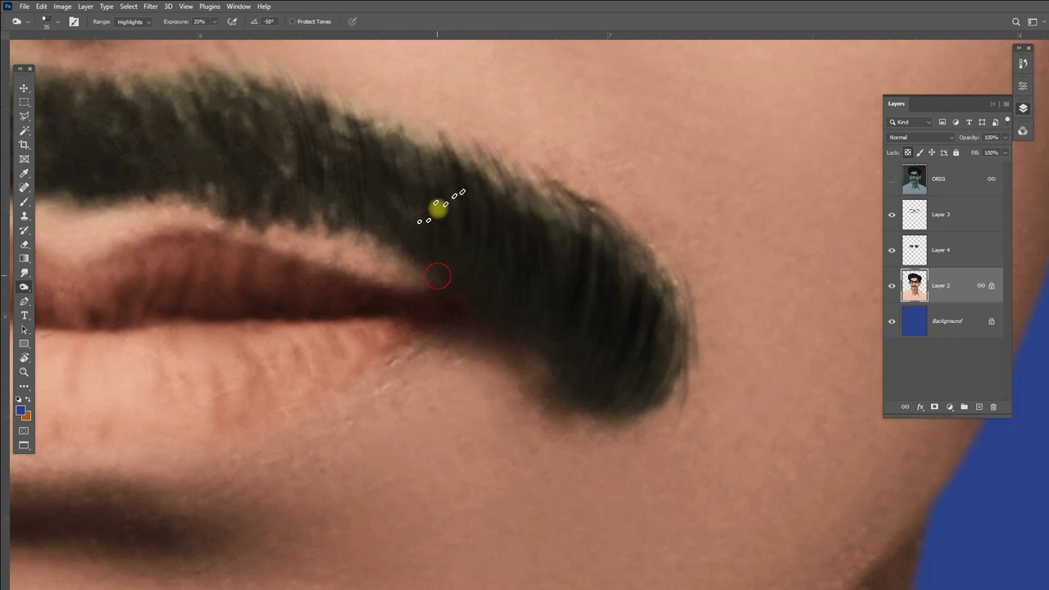
pyautogui.scroll(-2, 351, 164)
pyautogui.scroll(1, 467, 270)
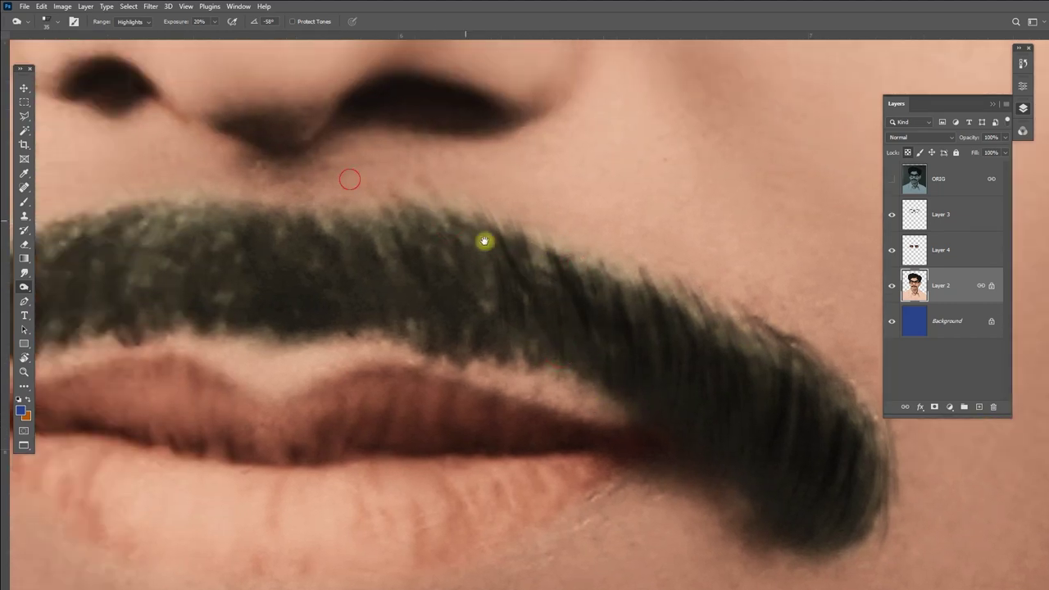
# Darken strands across the moustache centre, left side and upper edge.
pyautogui.moveTo(485, 241); pyautogui.dragTo(558, 302)
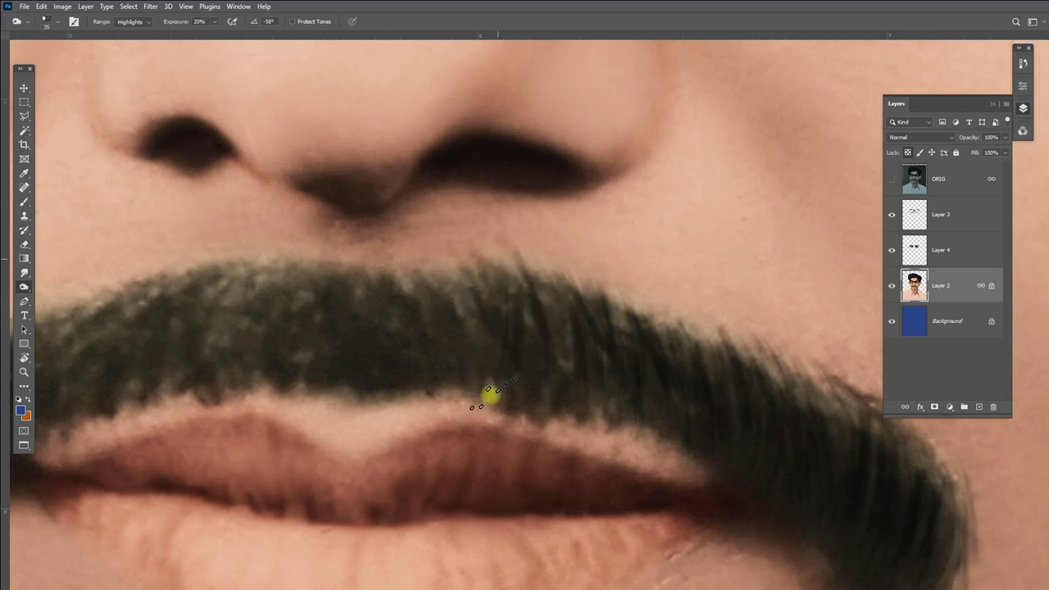
pyautogui.moveTo(488, 394); pyautogui.dragTo(443, 310)
pyautogui.moveTo(508, 379)
pyautogui.mouseDown()
pyautogui.moveTo(533, 335)
pyautogui.moveTo(435, 389)
pyautogui.moveTo(374, 368)
pyautogui.moveTo(491, 309)
pyautogui.moveTo(445, 312)
pyautogui.moveTo(462, 368)
pyautogui.moveTo(429, 270)
pyautogui.moveTo(351, 354)
pyautogui.moveTo(304, 363)
pyautogui.moveTo(405, 265)
pyautogui.moveTo(370, 312)
pyautogui.moveTo(396, 206)
pyautogui.moveTo(441, 240)
pyautogui.mouseUp()
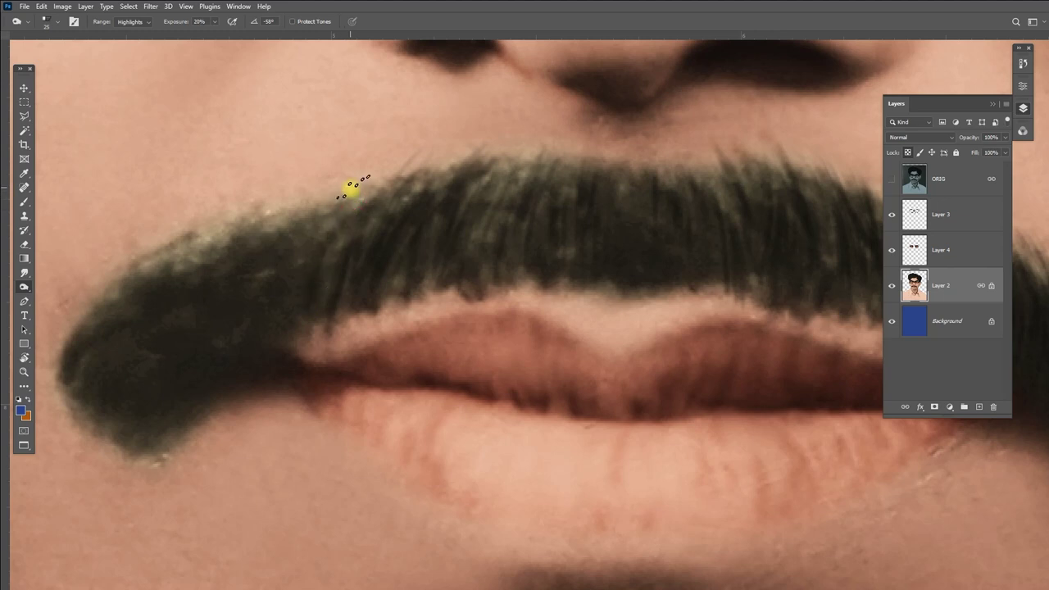
pyautogui.moveTo(350, 185); pyautogui.dragTo(274, 300)
pyautogui.moveTo(367, 188); pyautogui.dragTo(375, 168)
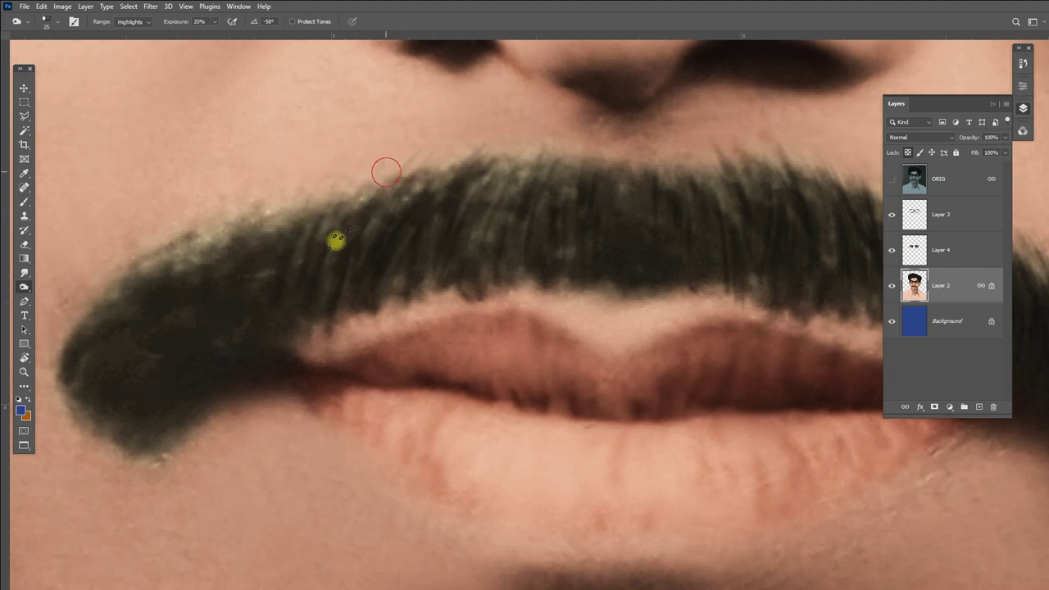
pyautogui.scroll(1, 382, 216)
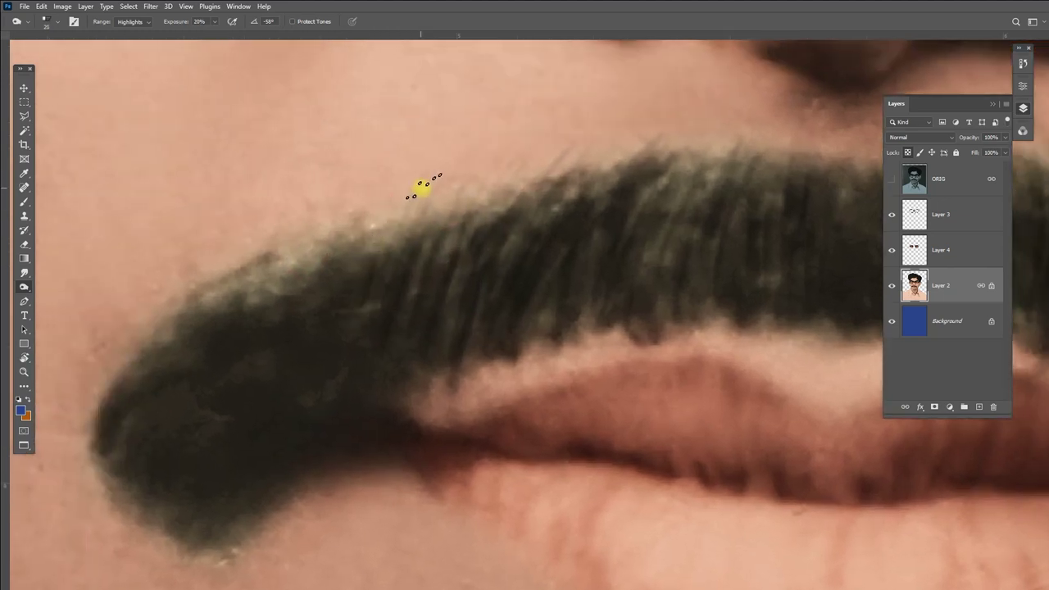
pyautogui.moveTo(420, 186)
pyautogui.mouseDown()
pyautogui.moveTo(334, 300)
pyautogui.moveTo(323, 230)
pyautogui.moveTo(291, 243)
pyautogui.moveTo(312, 257)
pyautogui.moveTo(216, 291)
pyautogui.moveTo(134, 377)
pyautogui.moveTo(150, 451)
pyautogui.mouseUp()
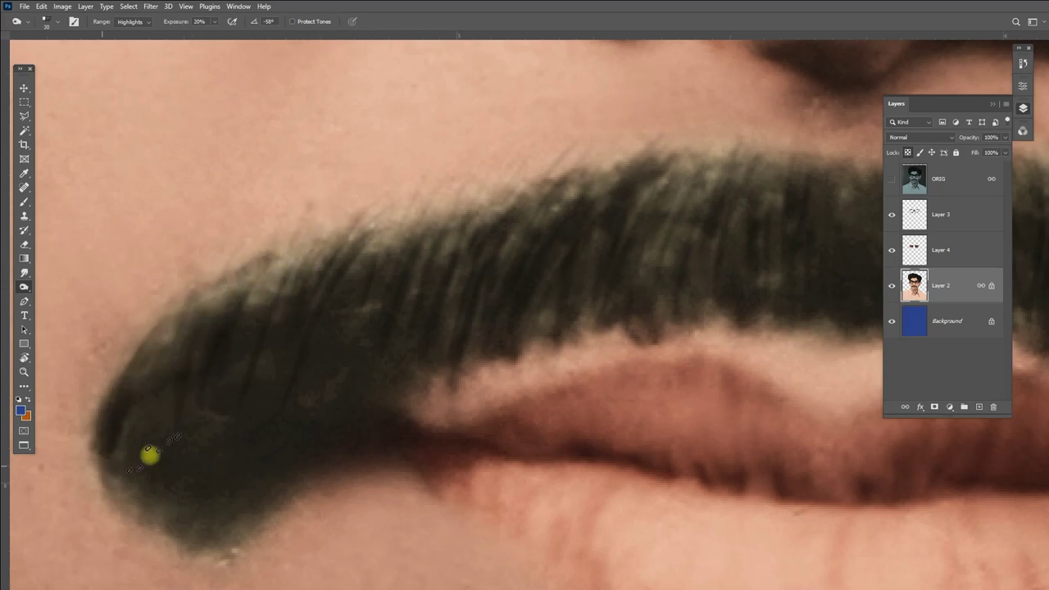
pyautogui.scroll(-1, 151, 451)
# Darken the moustache's left edge, lower edge and remaining strands.
pyautogui.moveTo(382, 264)
pyautogui.mouseDown()
pyautogui.moveTo(410, 286)
pyautogui.moveTo(363, 290)
pyautogui.moveTo(399, 464)
pyautogui.moveTo(434, 304)
pyautogui.moveTo(472, 320)
pyautogui.mouseUp()
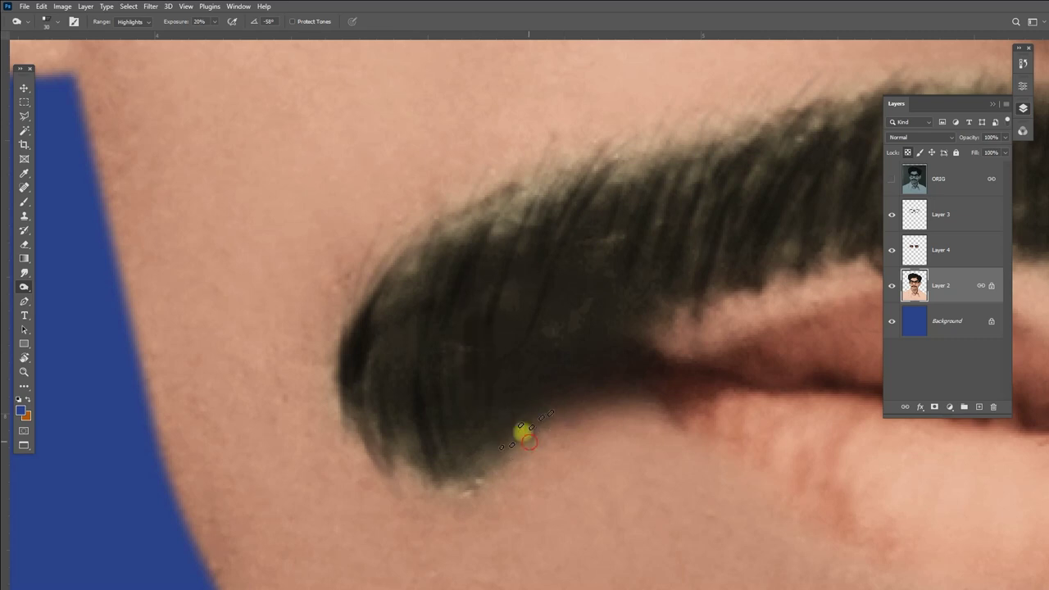
pyautogui.moveTo(672, 360)
pyautogui.mouseDown()
pyautogui.moveTo(651, 386)
pyautogui.moveTo(547, 300)
pyautogui.mouseUp()
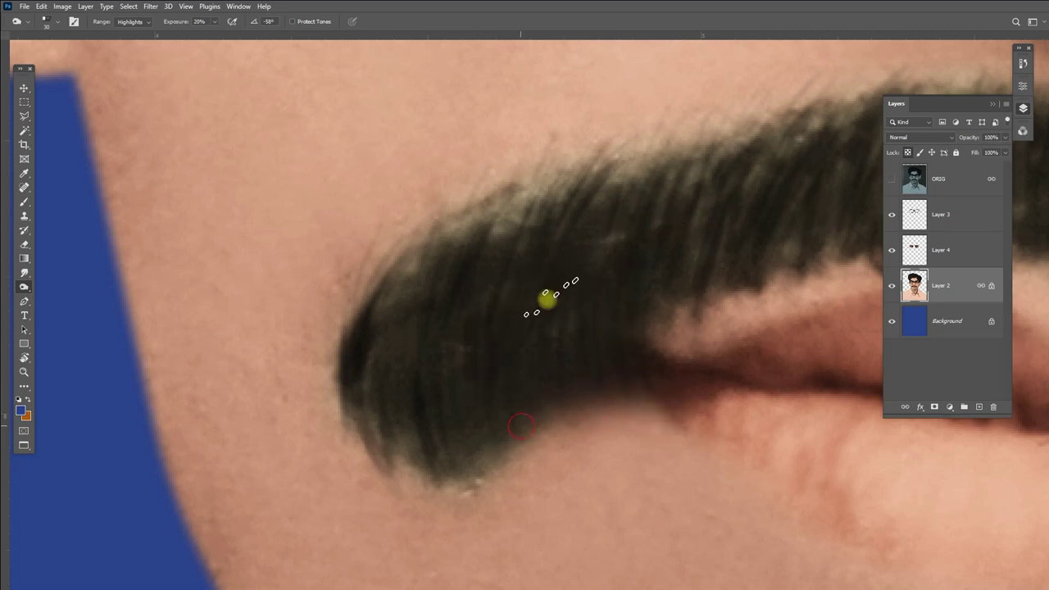
pyautogui.moveTo(513, 345); pyautogui.dragTo(551, 429)
pyautogui.moveTo(498, 492)
pyautogui.mouseDown()
pyautogui.moveTo(429, 336)
pyautogui.moveTo(511, 204)
pyautogui.moveTo(438, 281)
pyautogui.moveTo(421, 254)
pyautogui.mouseUp()
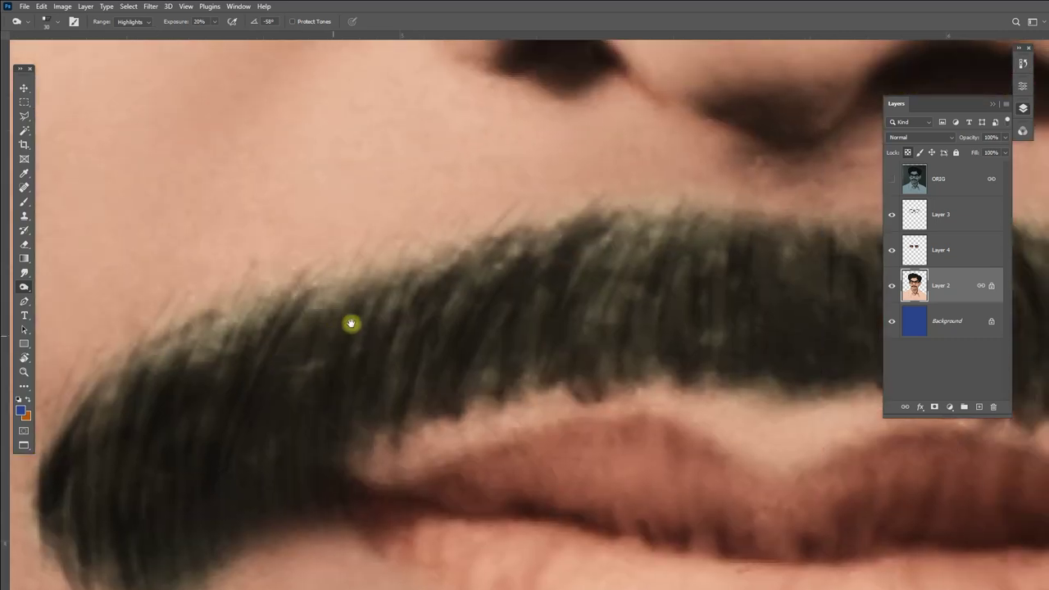
pyautogui.moveTo(349, 323)
pyautogui.mouseDown()
pyautogui.moveTo(319, 386)
pyautogui.moveTo(476, 272)
pyautogui.moveTo(554, 280)
pyautogui.moveTo(413, 441)
pyautogui.mouseUp()
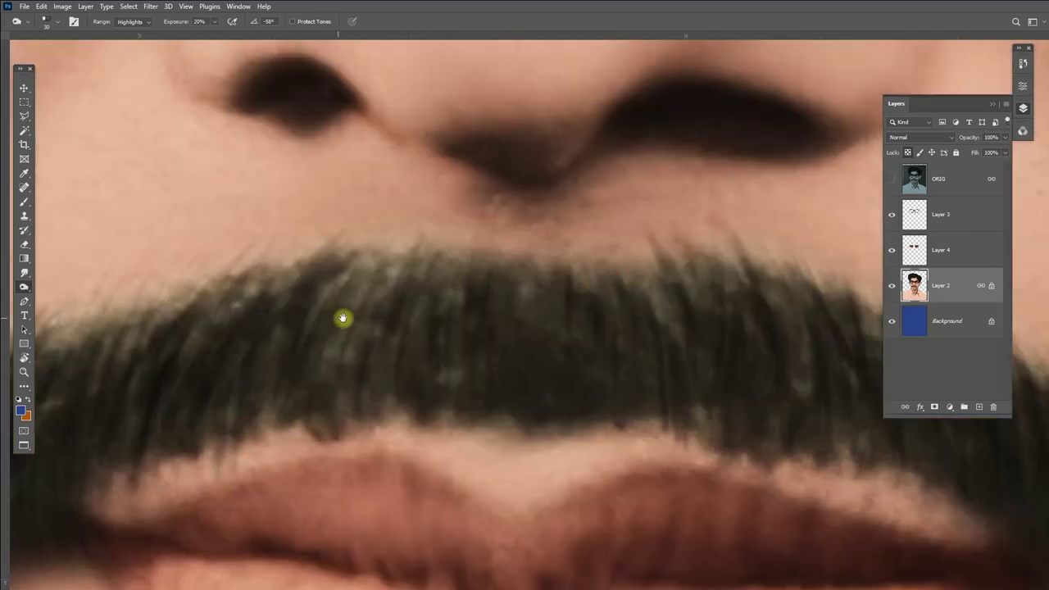
pyautogui.moveTo(341, 317)
pyautogui.mouseDown()
pyautogui.moveTo(342, 422)
pyautogui.moveTo(386, 426)
pyautogui.moveTo(472, 301)
pyautogui.mouseUp()
pyautogui.moveTo(531, 432); pyautogui.dragTo(613, 400)
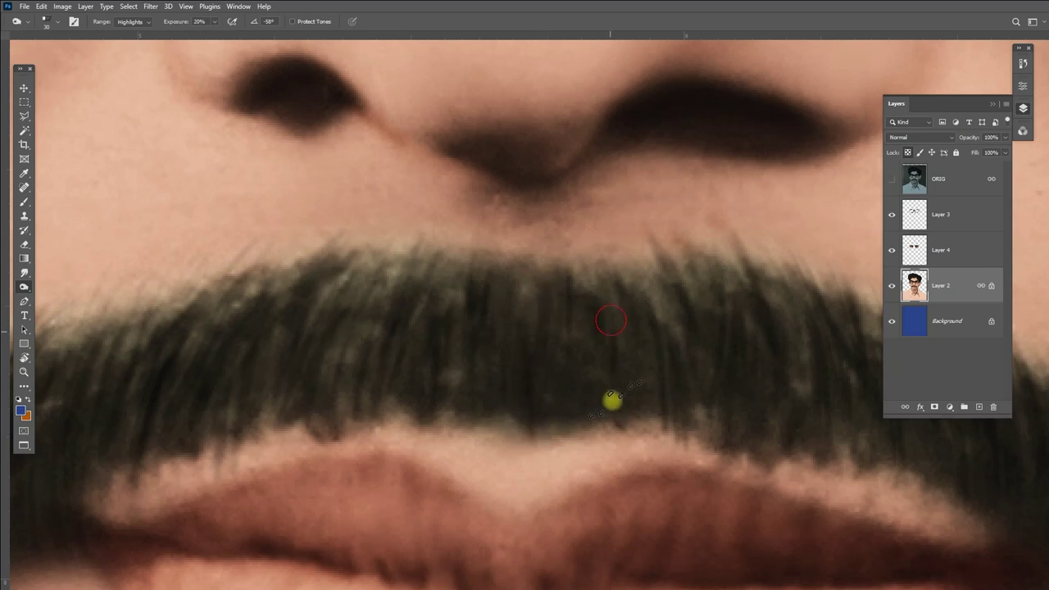
pyautogui.moveTo(644, 354)
pyautogui.mouseDown()
pyautogui.moveTo(670, 368)
pyautogui.moveTo(504, 204)
pyautogui.moveTo(599, 341)
pyautogui.mouseUp()
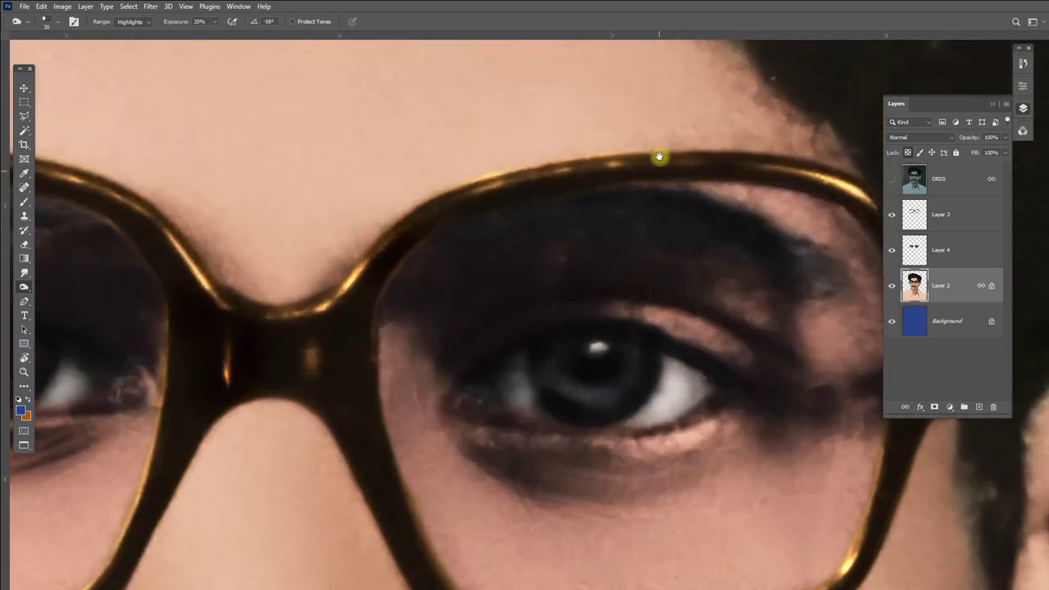
# Burn the hair along the parting and the hairline above the glasses.
pyautogui.moveTo(659, 156)
pyautogui.mouseDown()
pyautogui.moveTo(564, 353)
pyautogui.moveTo(549, 289)
pyautogui.moveTo(520, 339)
pyautogui.moveTo(560, 331)
pyautogui.mouseUp()
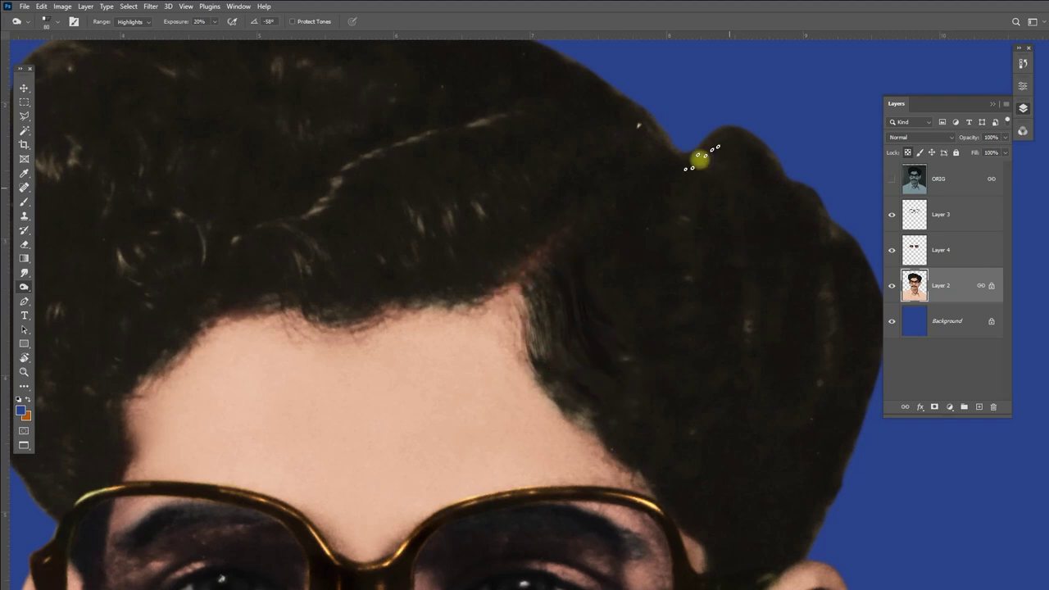
pyautogui.moveTo(382, 144); pyautogui.dragTo(418, 211)
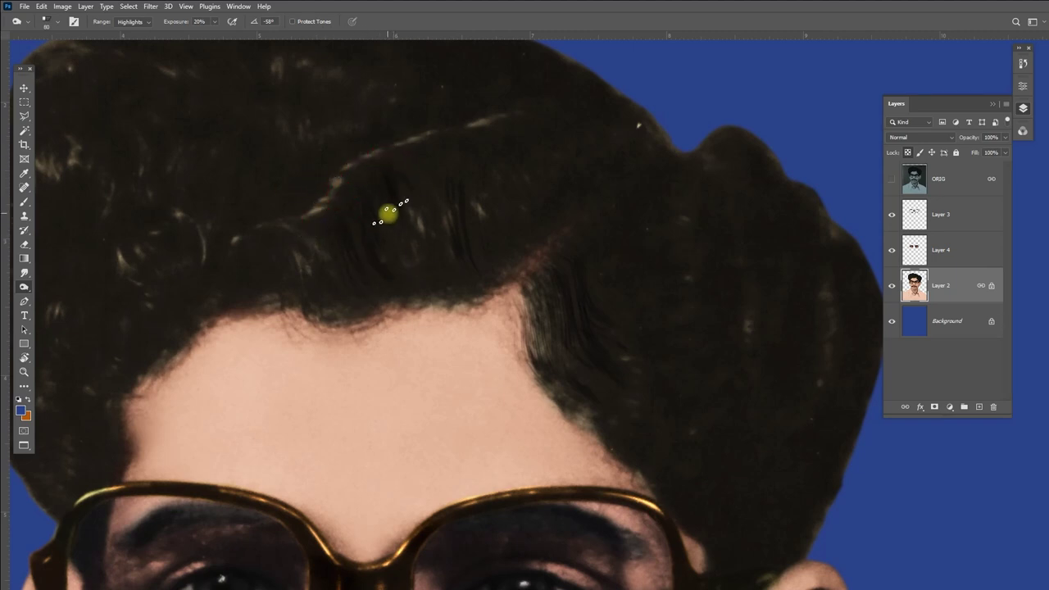
pyautogui.moveTo(418, 211)
pyautogui.mouseDown()
pyautogui.moveTo(414, 307)
pyautogui.moveTo(438, 284)
pyautogui.moveTo(389, 260)
pyautogui.moveTo(394, 247)
pyautogui.moveTo(459, 269)
pyautogui.moveTo(505, 246)
pyautogui.mouseUp()
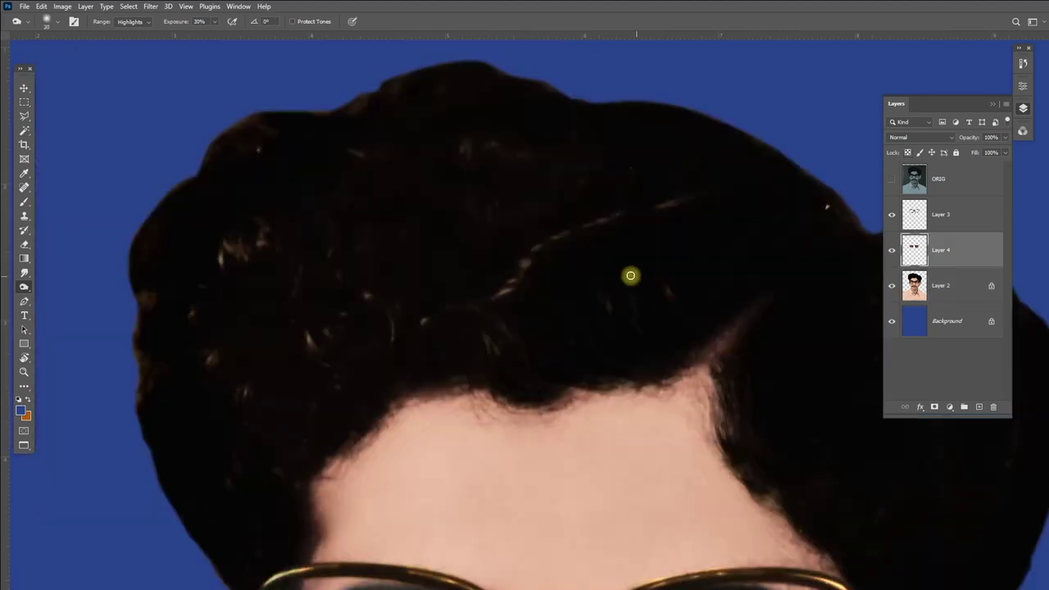
# Finish a burn stroke, then switch to Dodge with a Flat Angle Low Bristle Count brush at -45°.
pyautogui.moveTo(630, 275); pyautogui.dragTo(536, 247)
pyautogui.hotkey('shift', 'o')
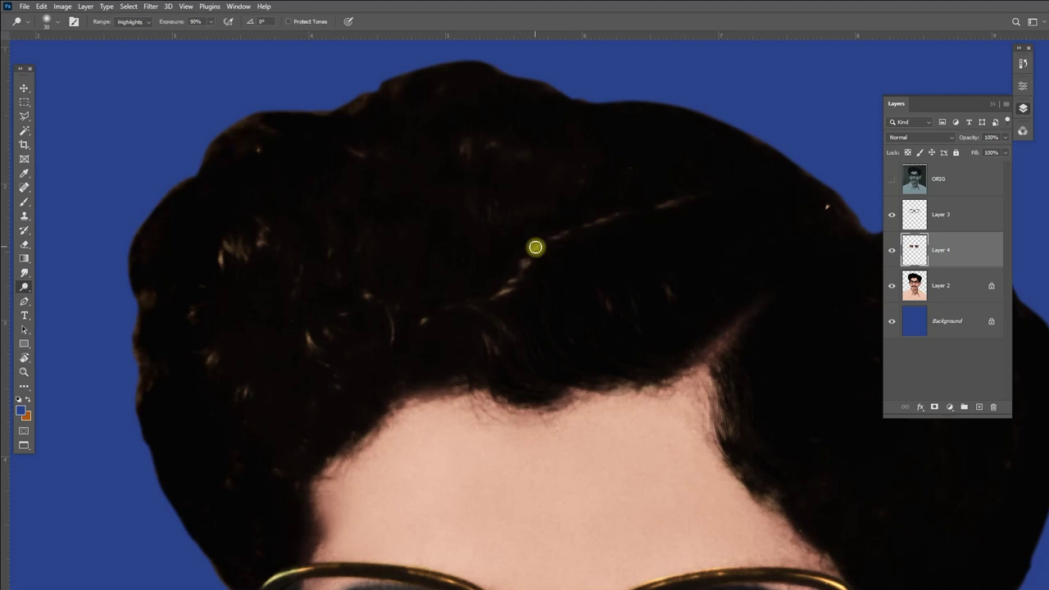
pyautogui.rightClick(536, 263)
pyautogui.click(732, 479)
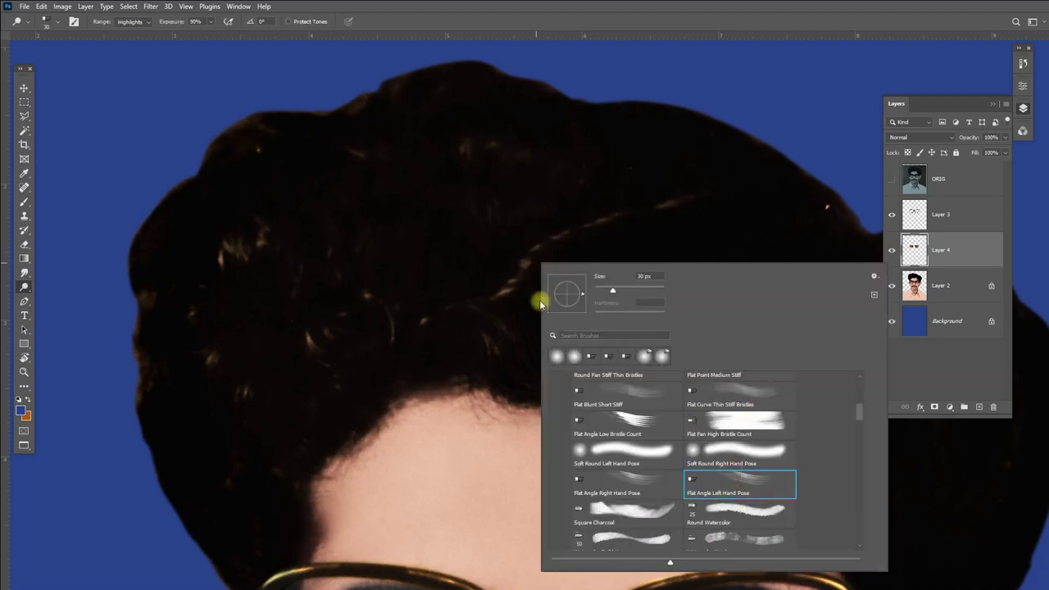
pyautogui.click(621, 358)
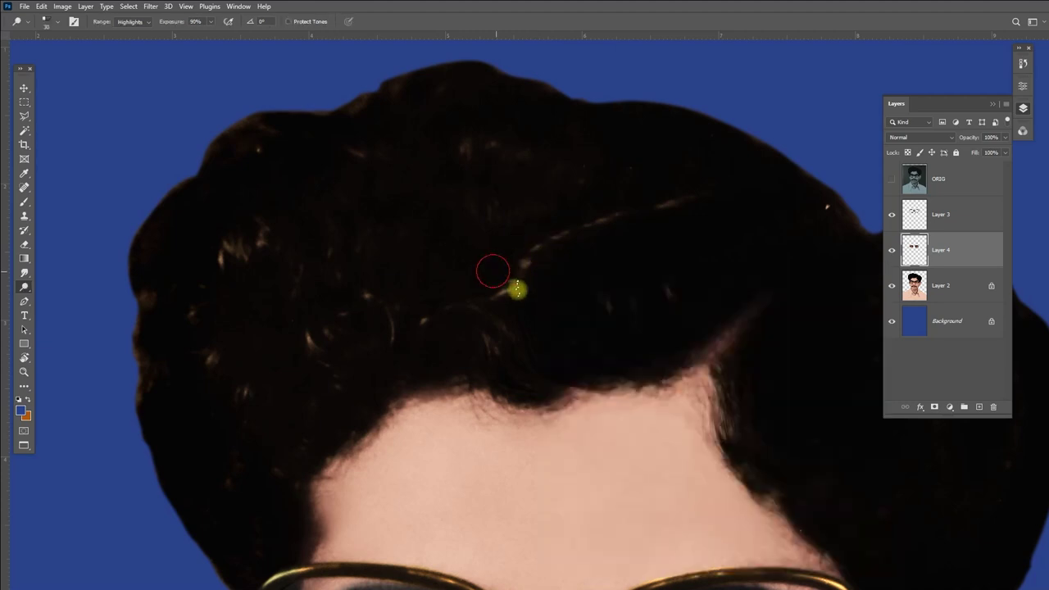
pyautogui.click(486, 269)
pyautogui.moveTo(492, 273); pyautogui.dragTo(480, 293)
pyautogui.rightClick(503, 241)
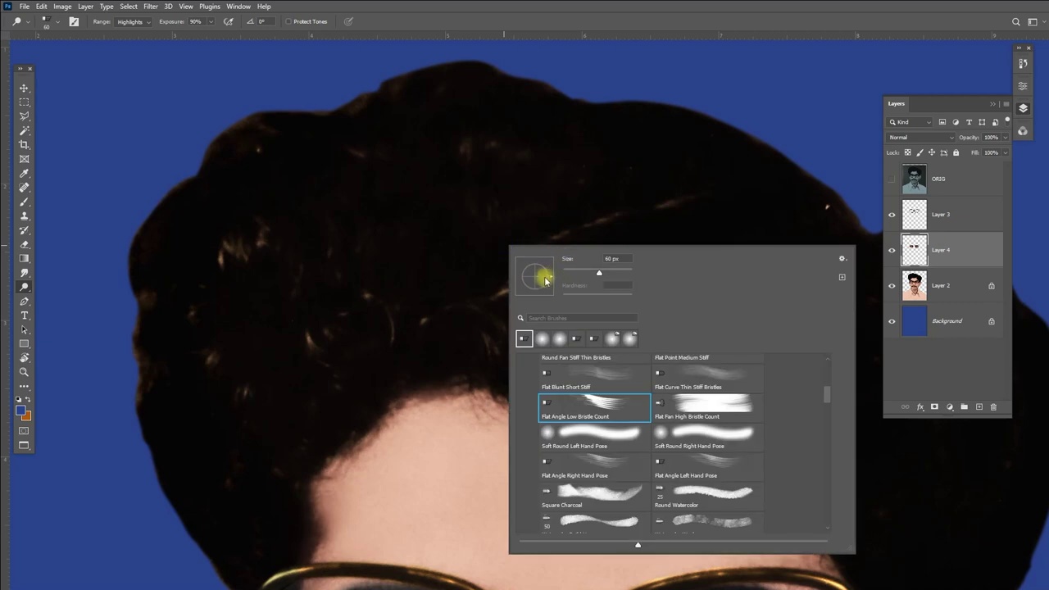
pyautogui.click(484, 304)
pyautogui.rightClick(530, 273)
pyautogui.moveTo(566, 311); pyautogui.dragTo(574, 321)
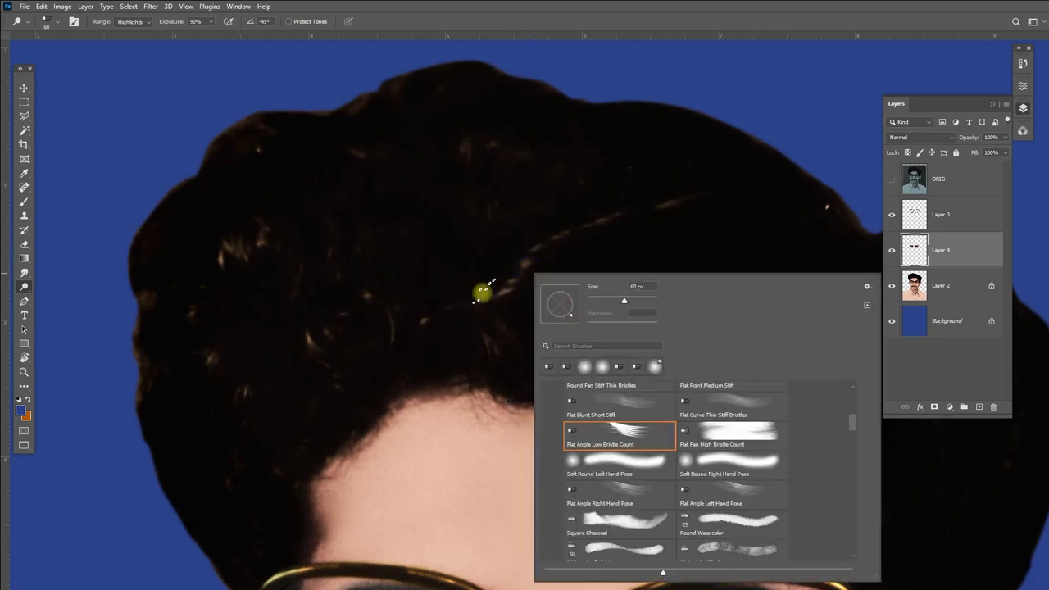
pyautogui.click(480, 294)
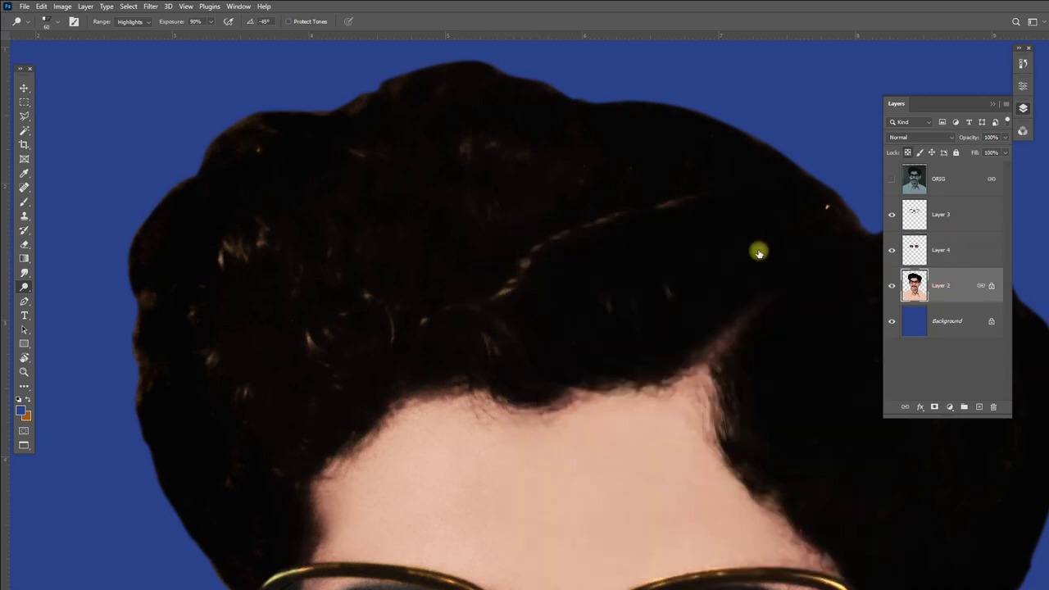
# On Layer 2, dodge bright strands along the front hair wave with Range set to Midtones.
pyautogui.click(951, 285)
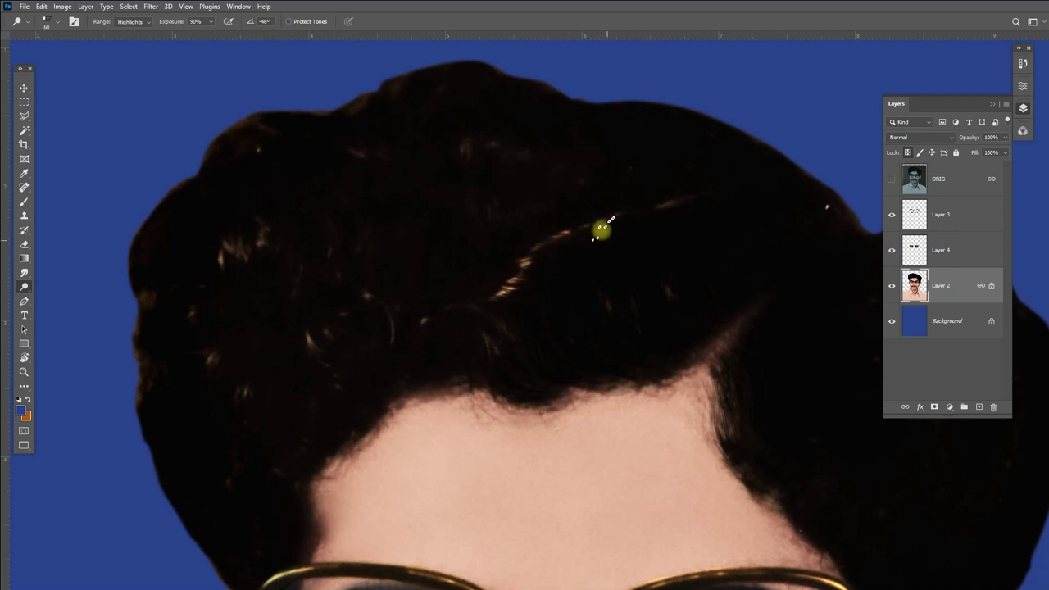
pyautogui.click(631, 264)
pyautogui.click(693, 277)
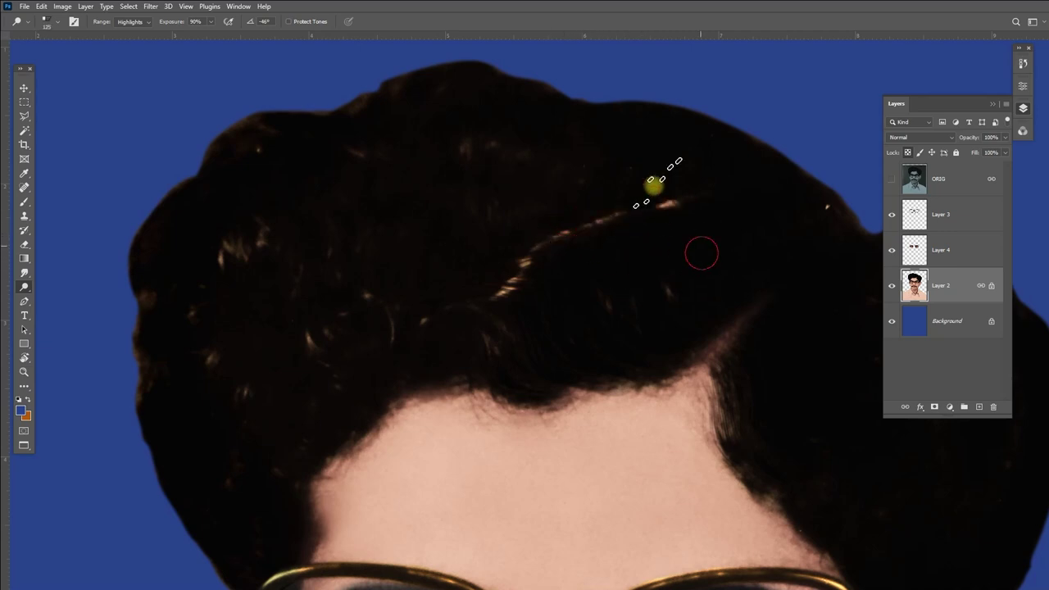
pyautogui.click(321, 308)
pyautogui.hotkey('alt', 'shift', 'm')
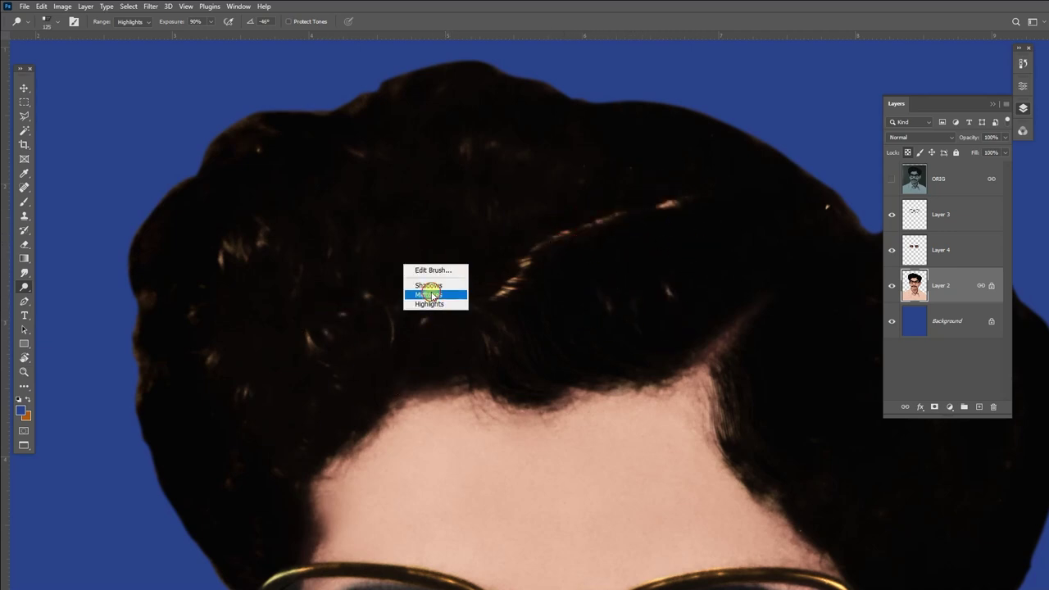
pyautogui.moveTo(332, 283); pyautogui.dragTo(386, 352)
pyautogui.moveTo(532, 291); pyautogui.dragTo(504, 363)
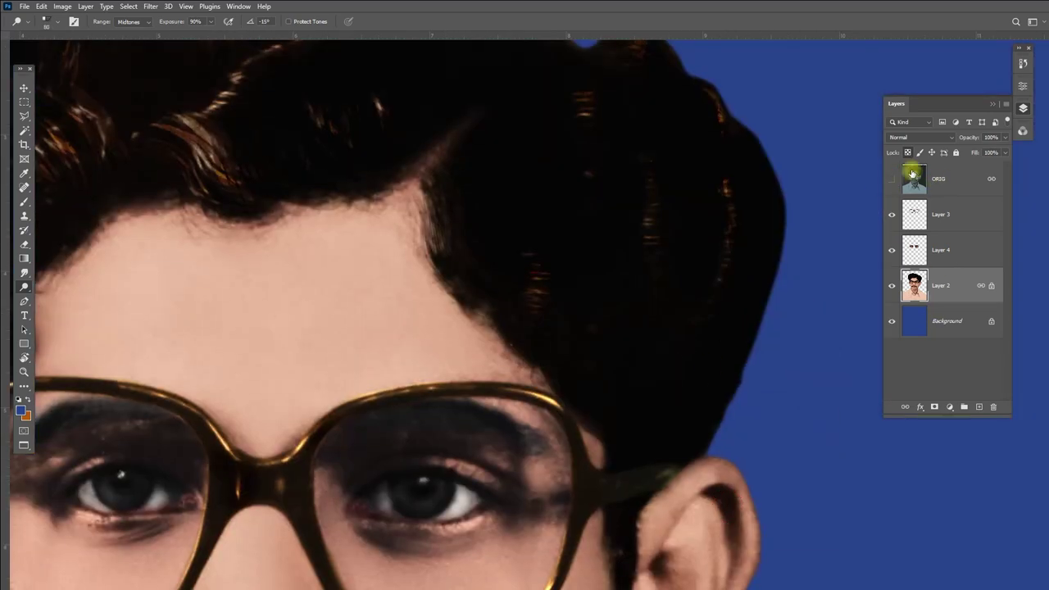
# Pan and zoom across the crown and left edge, toggling ORIG to compare against the original photo.
pyautogui.click(892, 179)
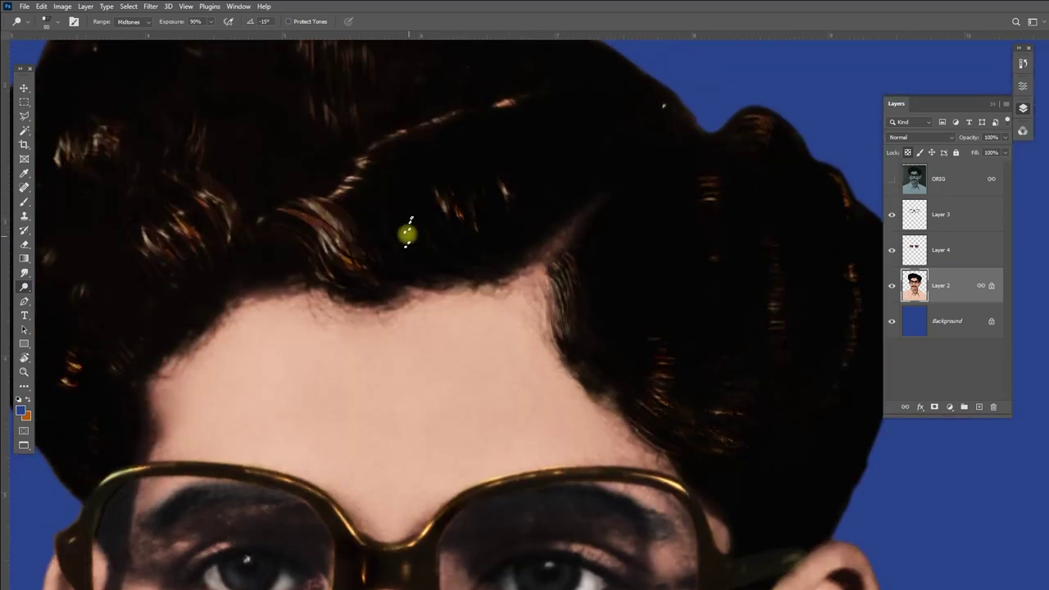
pyautogui.moveTo(281, 227); pyautogui.dragTo(405, 258)
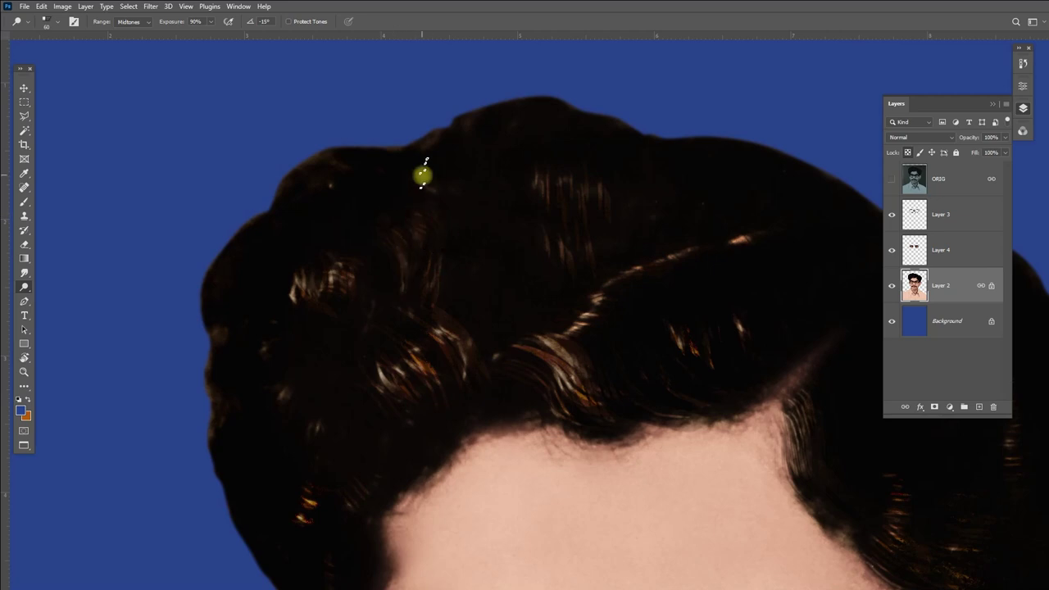
pyautogui.click(892, 179)
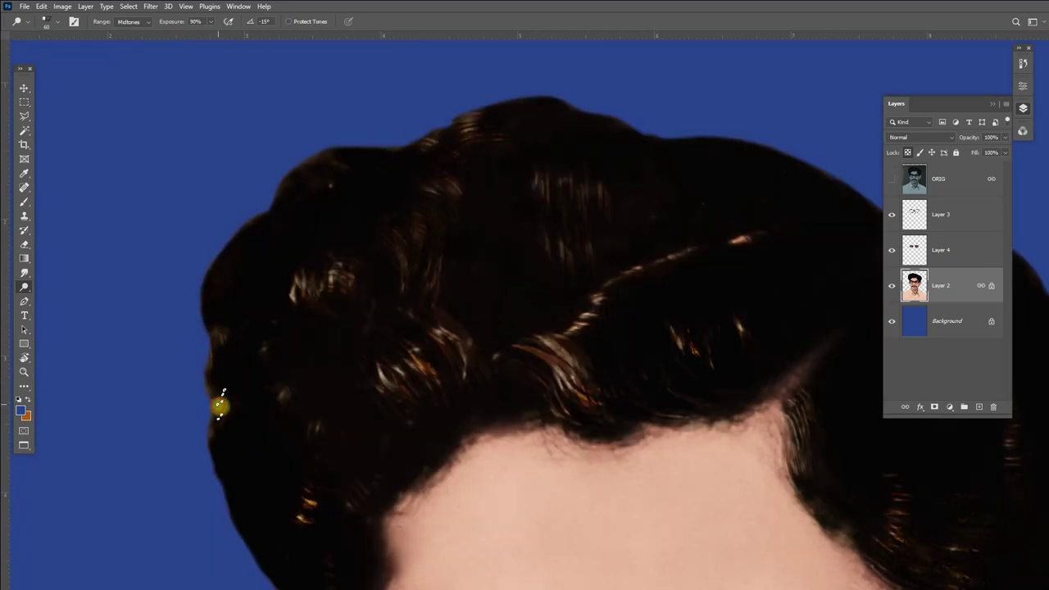
pyautogui.scroll(-3, 218, 402)
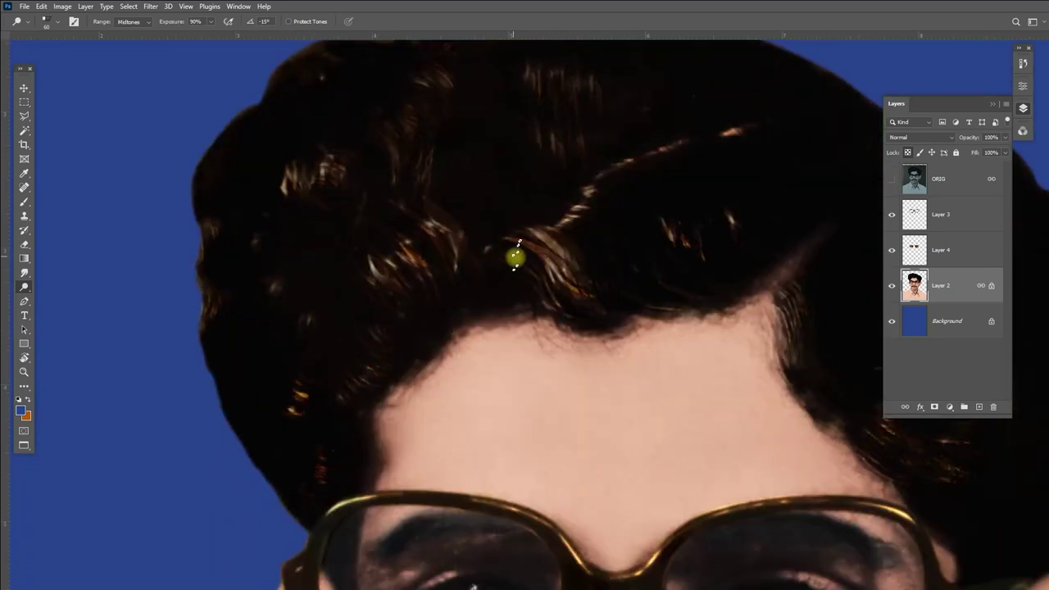
pyautogui.moveTo(506, 232)
pyautogui.mouseDown()
pyautogui.moveTo(391, 288)
pyautogui.moveTo(421, 286)
pyautogui.moveTo(490, 216)
pyautogui.moveTo(602, 325)
pyautogui.mouseUp()
pyautogui.hotkey('ctrl', '+')
pyautogui.scroll(-2, 407, 208)
pyautogui.press('s')
# Load the saved hair selection, check it in Hue/Saturation, then deselect with Ctrl+D.
pyautogui.hotkey('ctrl', '-')
pyautogui.hotkey('ctrl', '-')
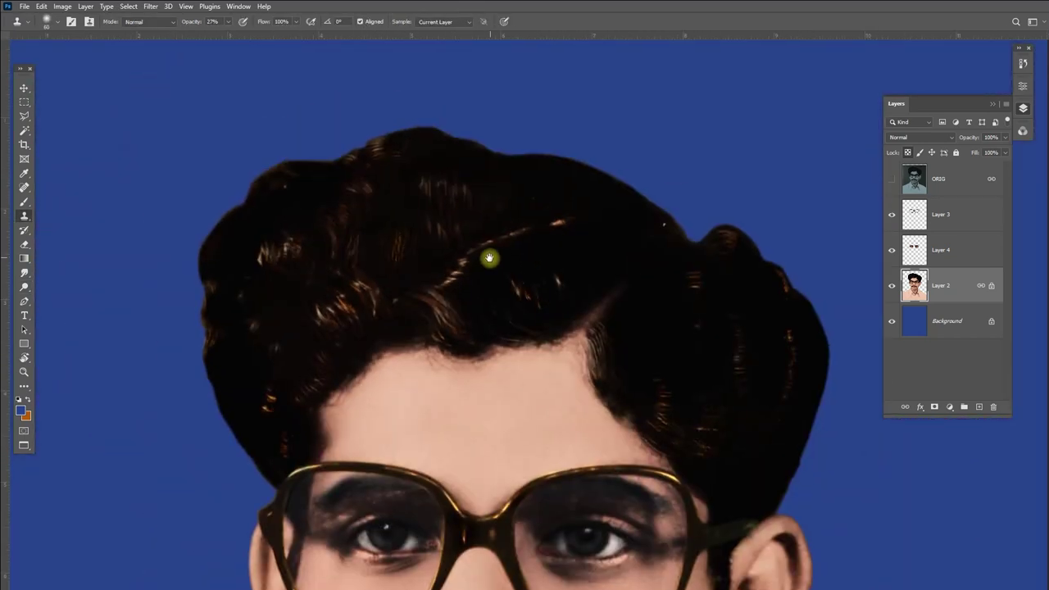
pyautogui.click(128, 6)
pyautogui.click(172, 246)
pyautogui.click(614, 155)
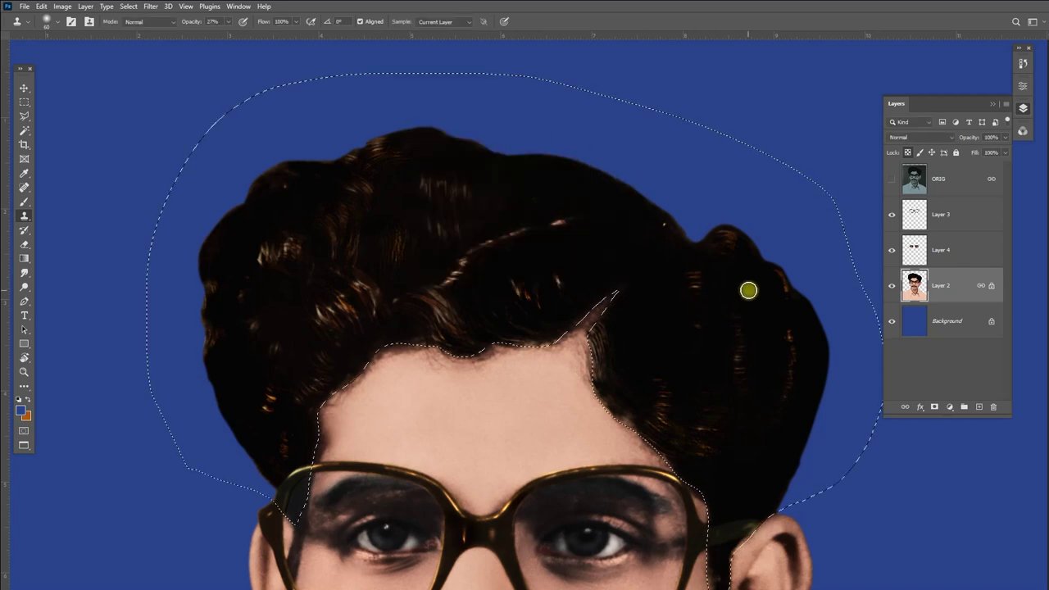
pyautogui.hotkey('ctrl', 'u')
pyautogui.press('Return')
pyautogui.hotkey('ctrl', 'd')
# Bring up the Duplicate Layer dialog to copy Layer 2 as Layer 2 copy.
pyautogui.press('v')
pyautogui.scroll(-2, 520, 206)
pyautogui.scroll(-3, 553, 222)
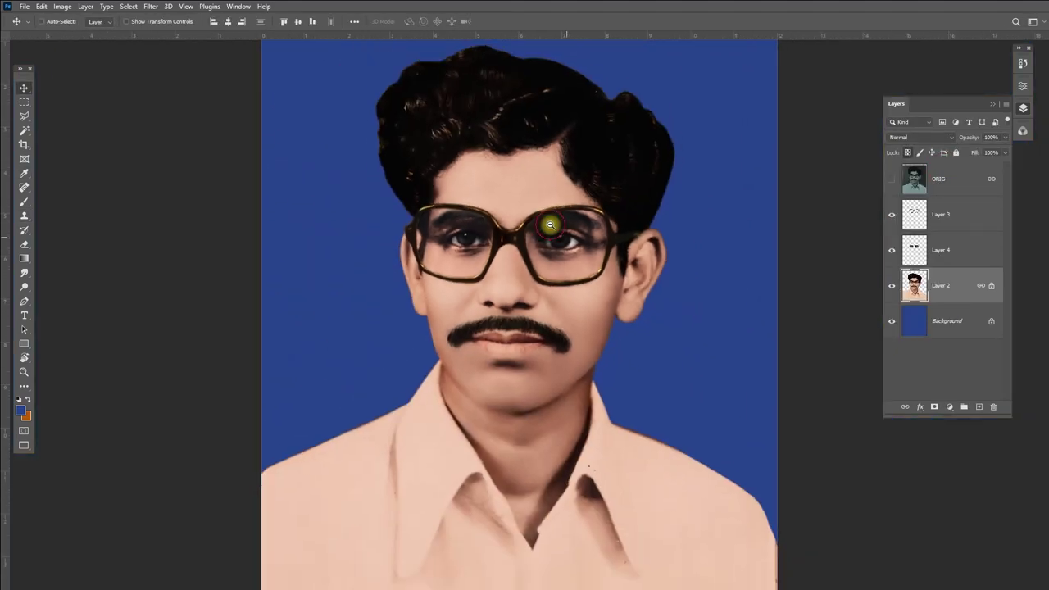
pyautogui.scroll(-1, 585, 328)
pyautogui.scroll(5, 585, 328)
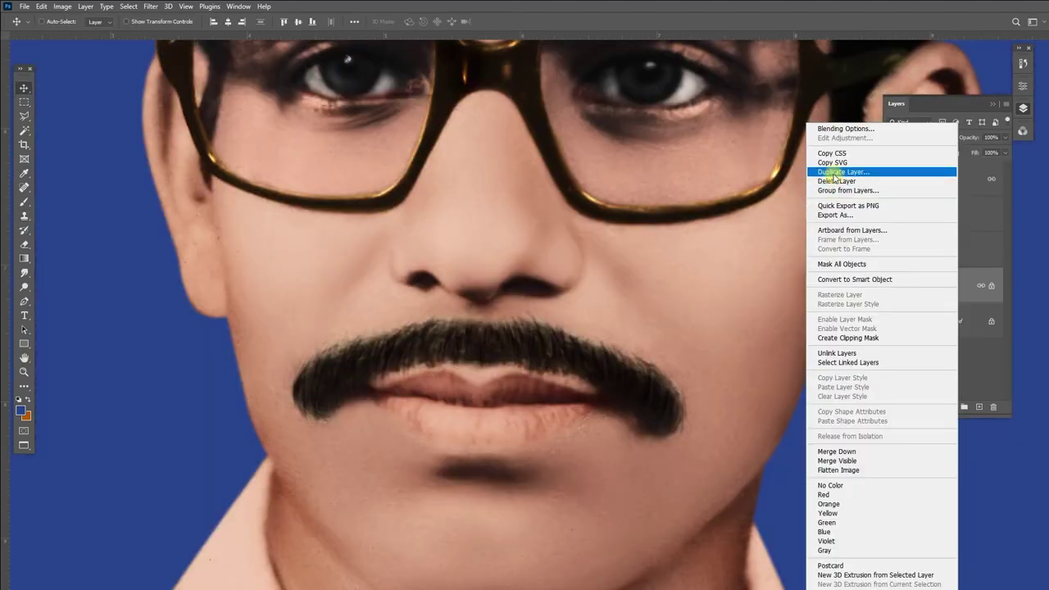
pyautogui.click(834, 174)
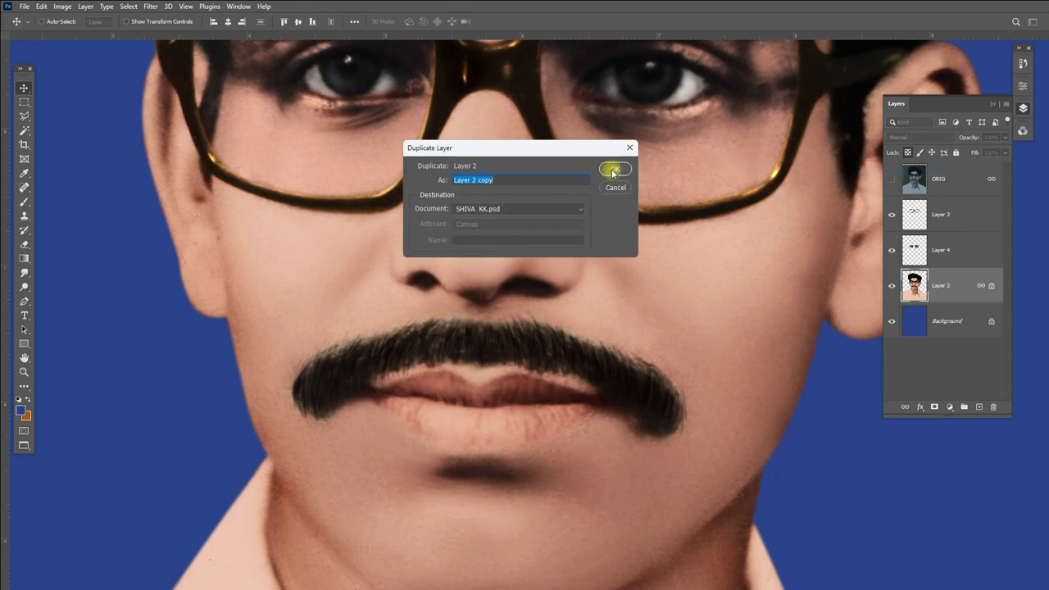
# Create Layer 2 copy above Layer 2 and bring up the Filter menu.
pyautogui.click(613, 170)
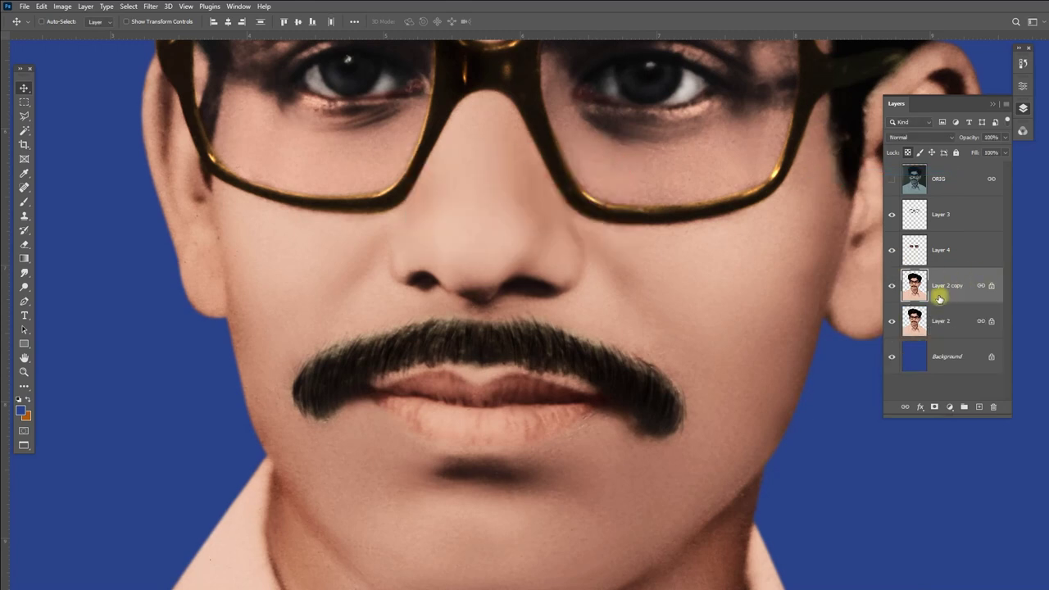
pyautogui.click(150, 7)
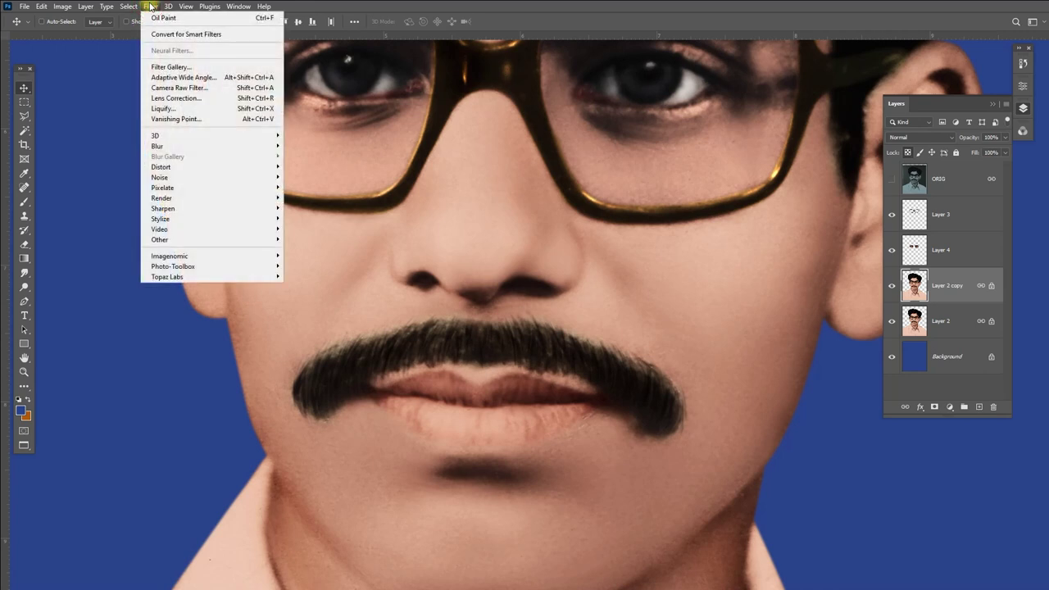
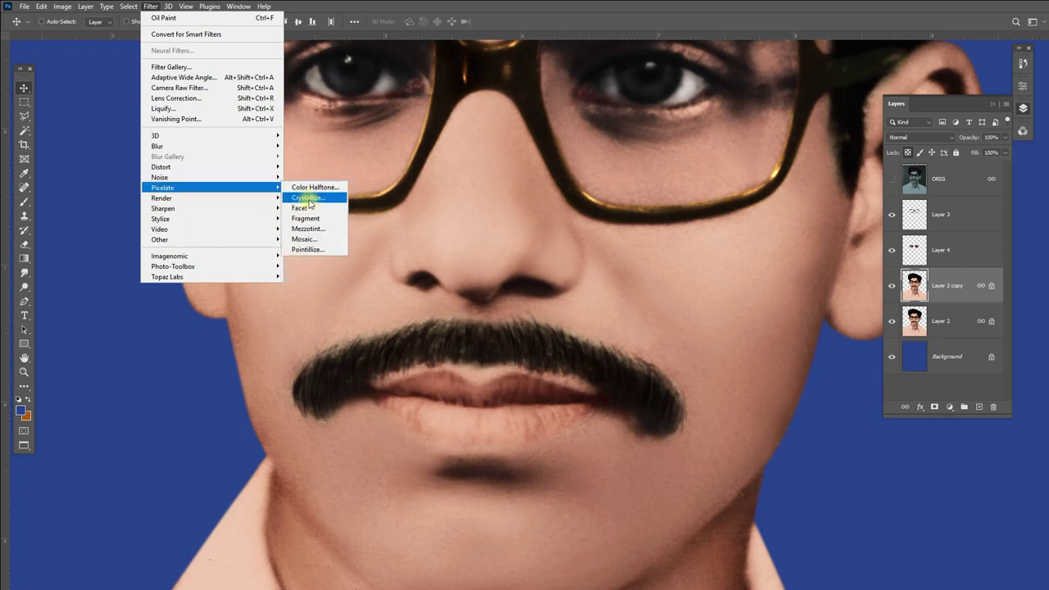
# Preview the Crystallize pixelate filter on the nose, then cancel it.
pyautogui.click(308, 199)
pyautogui.moveTo(412, 210); pyautogui.dragTo(499, 199)
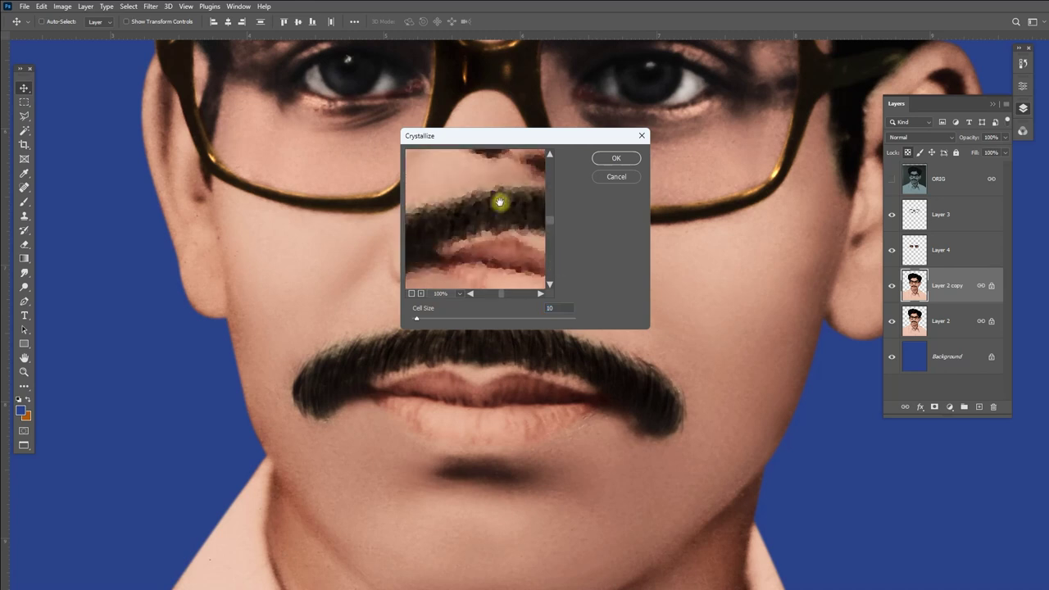
pyautogui.click(617, 177)
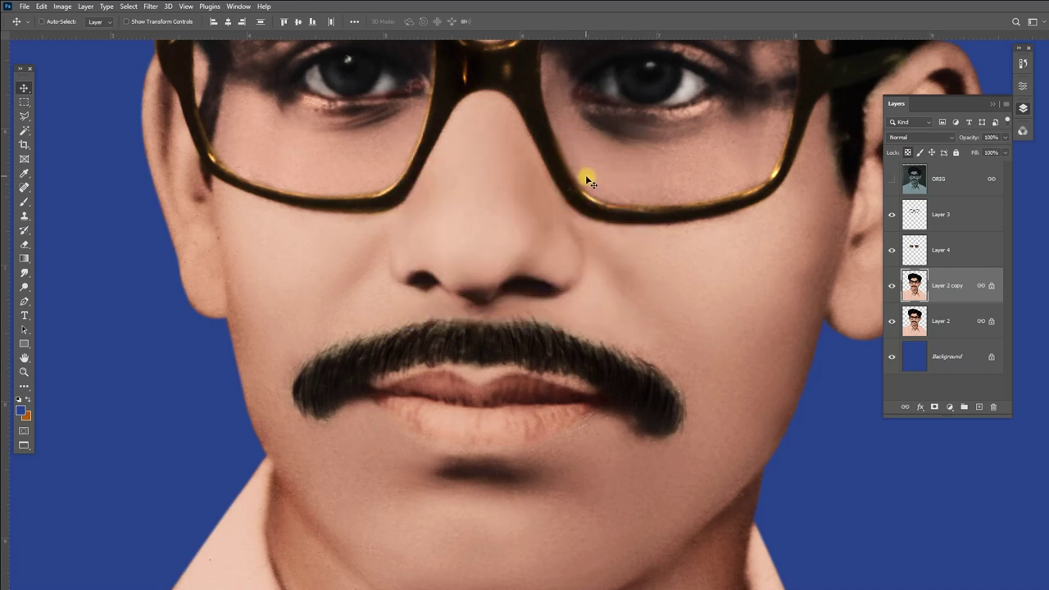
# Apply the Mezzotint pixelate filter with the Medium Dots type to Layer 2 copy.
pyautogui.click(153, 8)
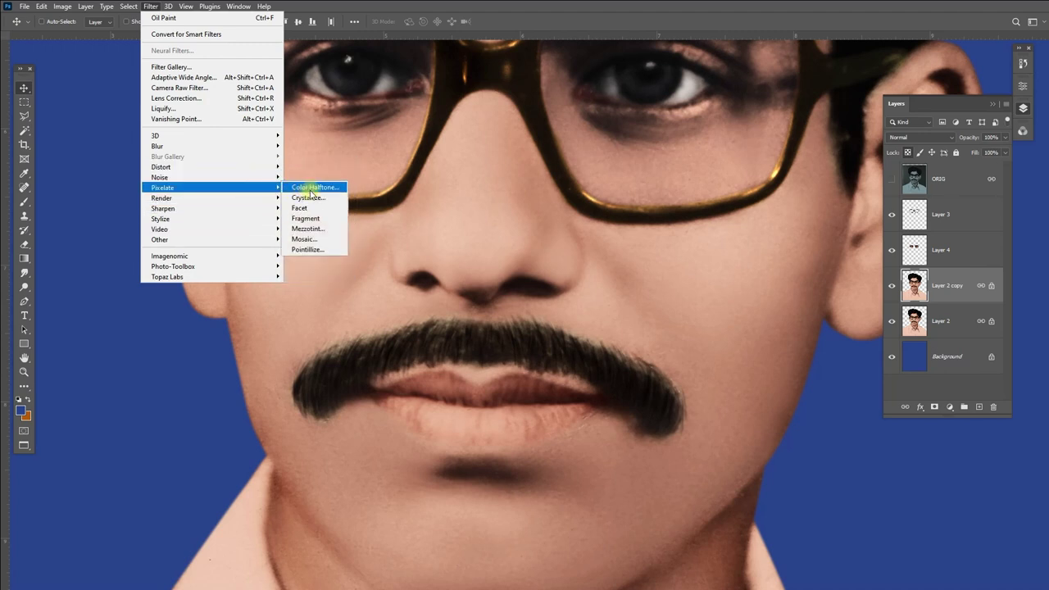
pyautogui.moveTo(163, 188)
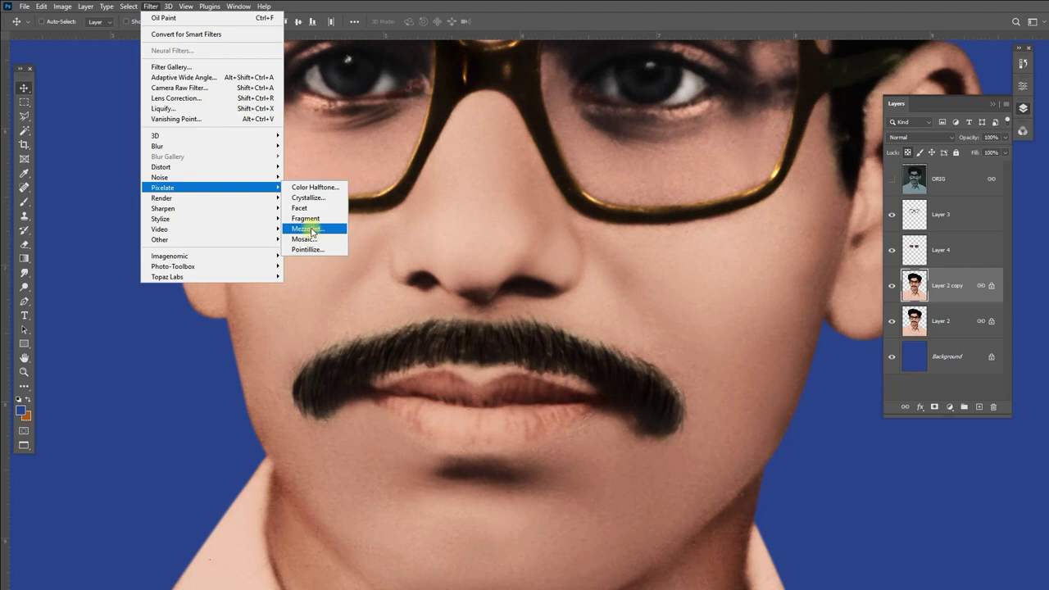
pyautogui.click(311, 229)
pyautogui.click(536, 311)
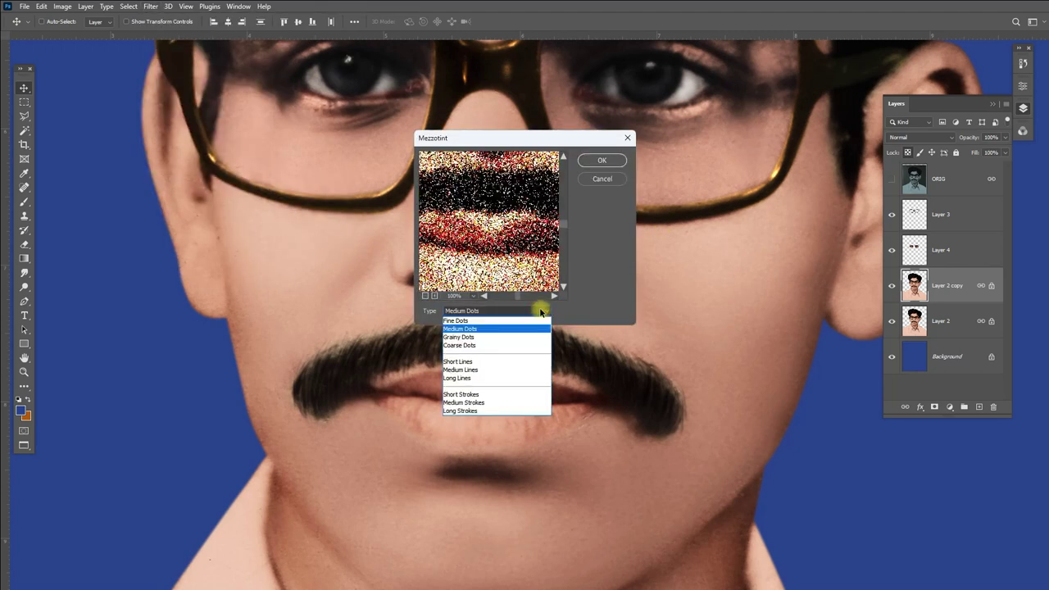
pyautogui.click(464, 337)
pyautogui.click(464, 312)
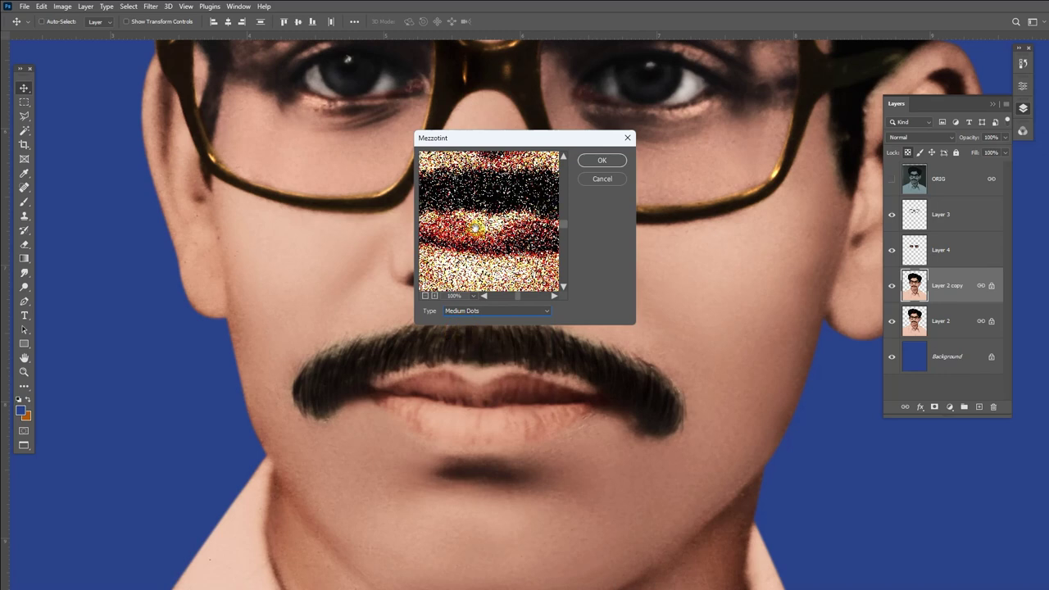
pyautogui.click(602, 160)
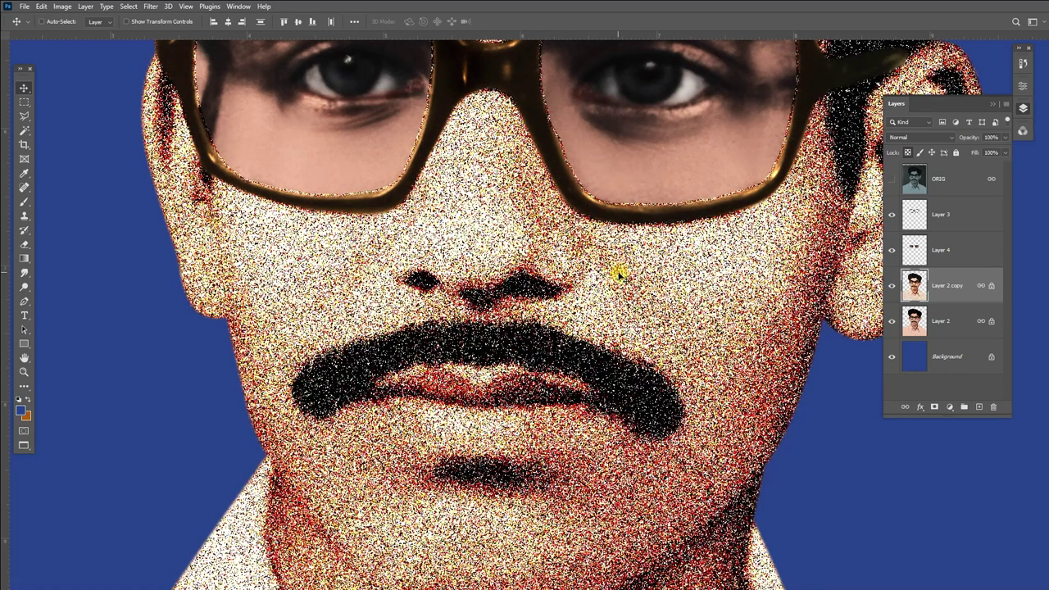
pyautogui.click(151, 6)
pyautogui.moveTo(158, 146)
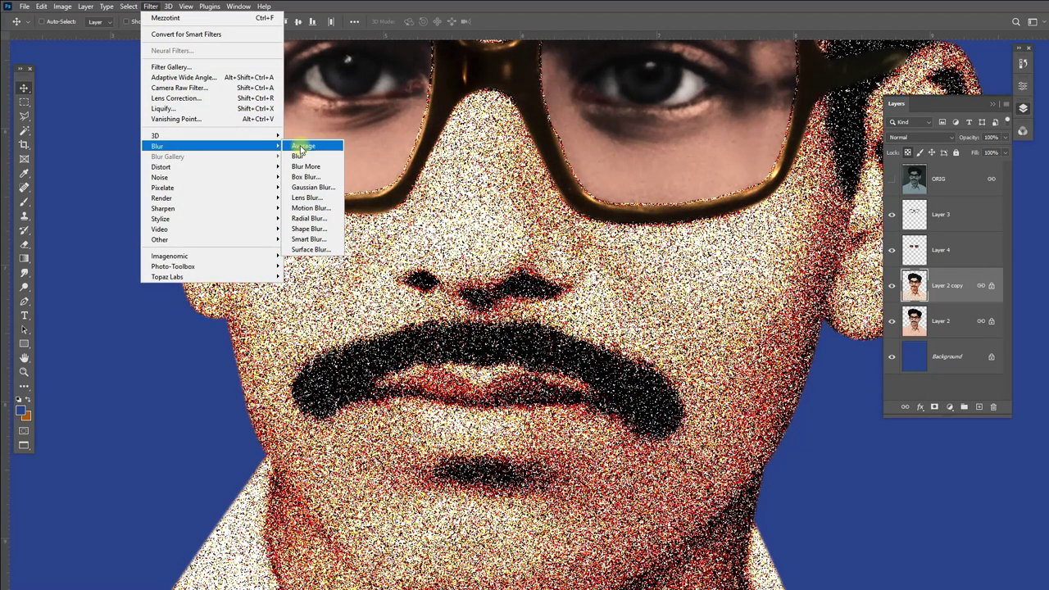
# Apply Gaussian Blur at 1.8 px, then Dust & Scratches at radius about 4.
pyautogui.click(313, 188)
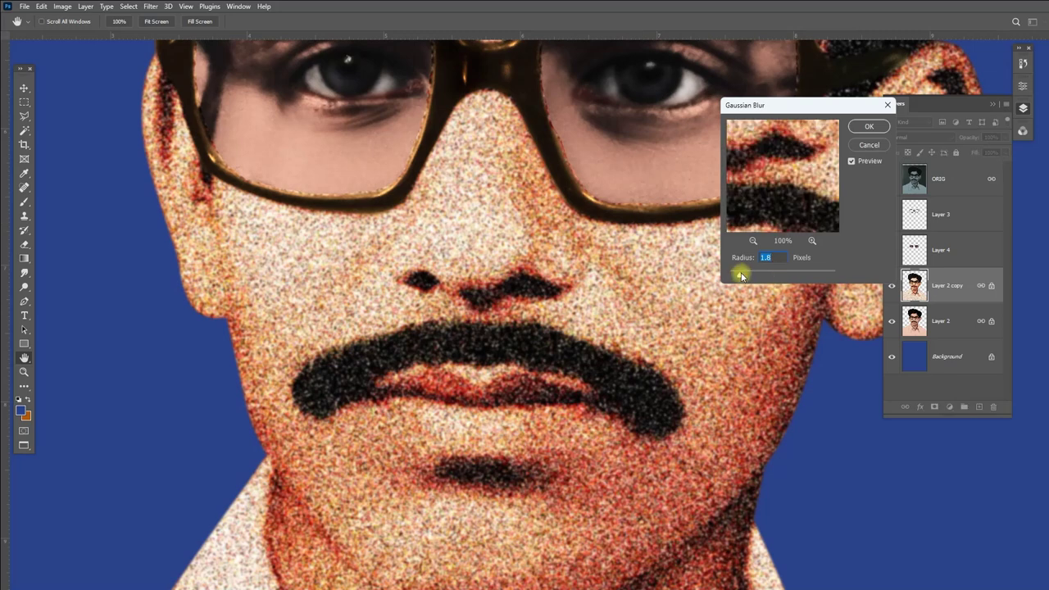
pyautogui.click(867, 127)
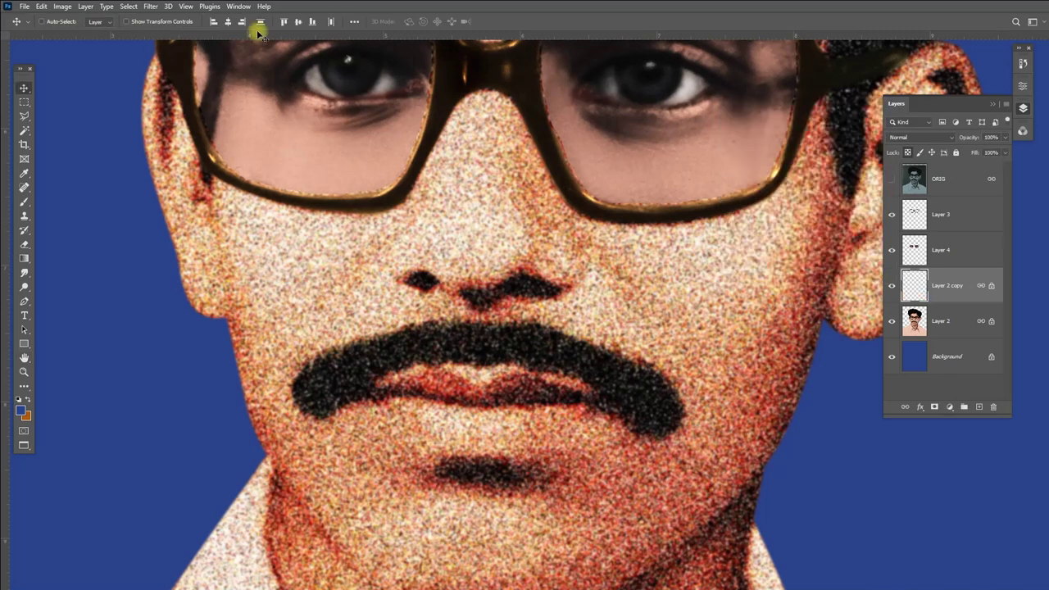
pyautogui.click(151, 7)
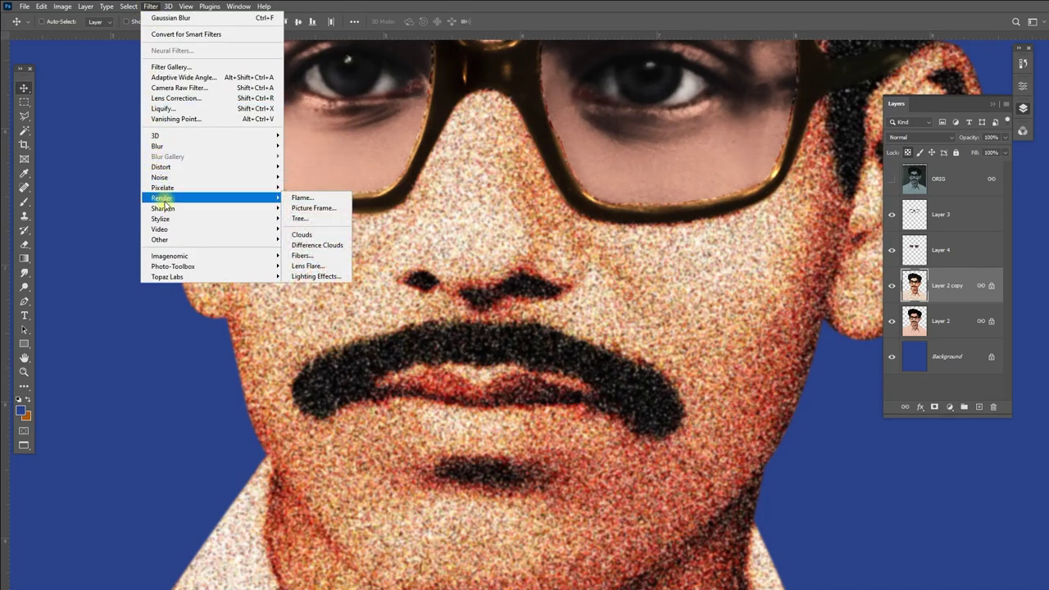
pyautogui.moveTo(159, 177)
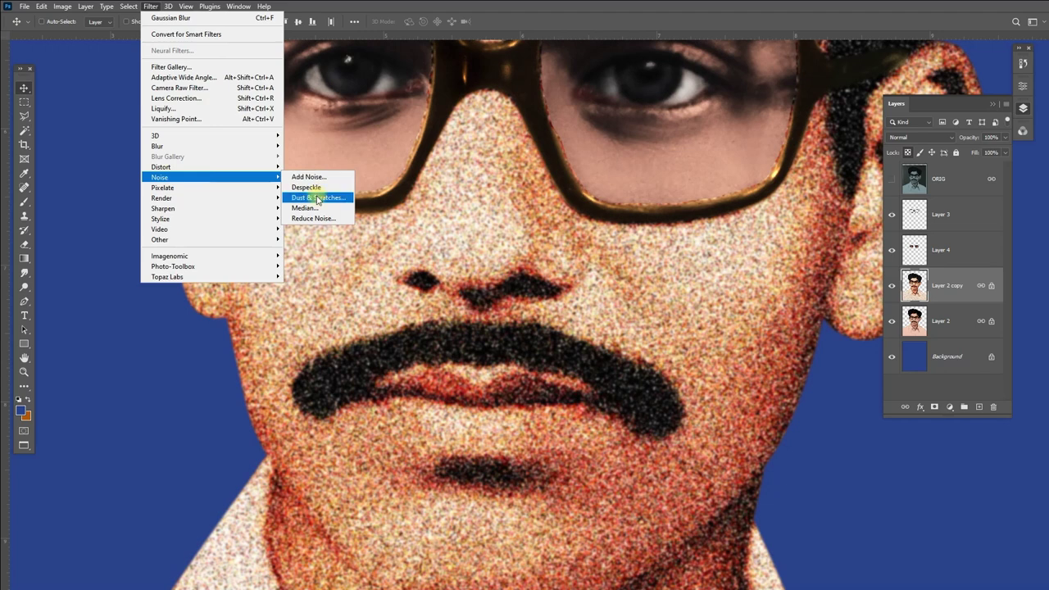
pyautogui.click(317, 197)
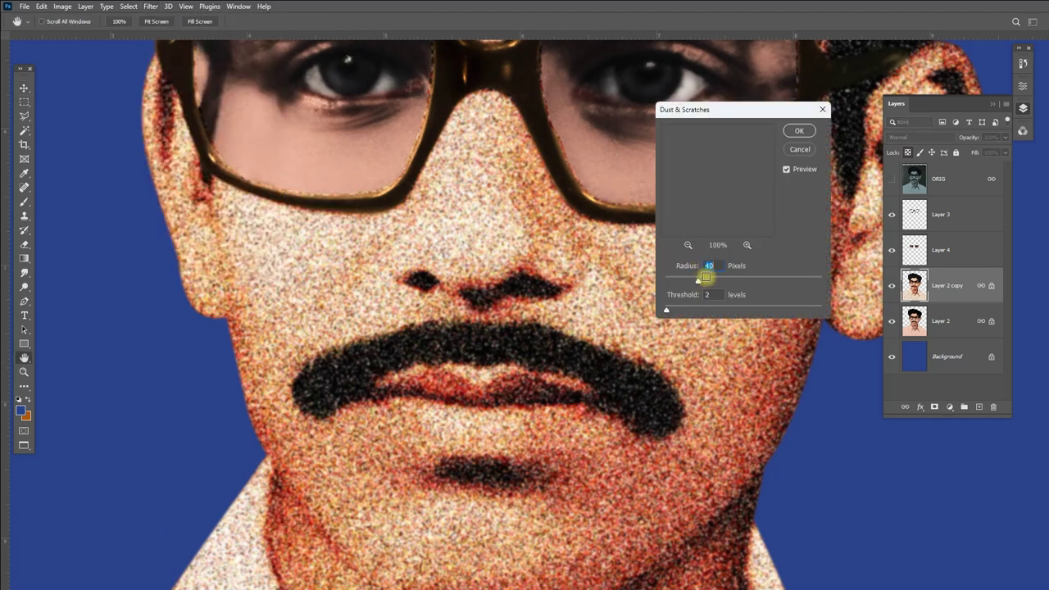
pyautogui.click(669, 280)
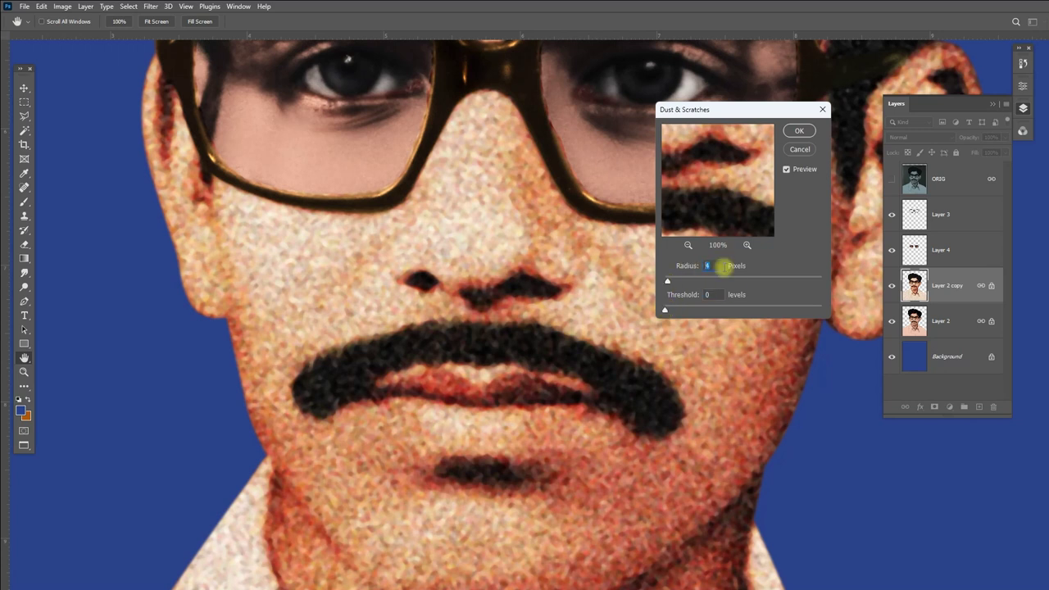
pyautogui.write('2')
pyautogui.click(799, 131)
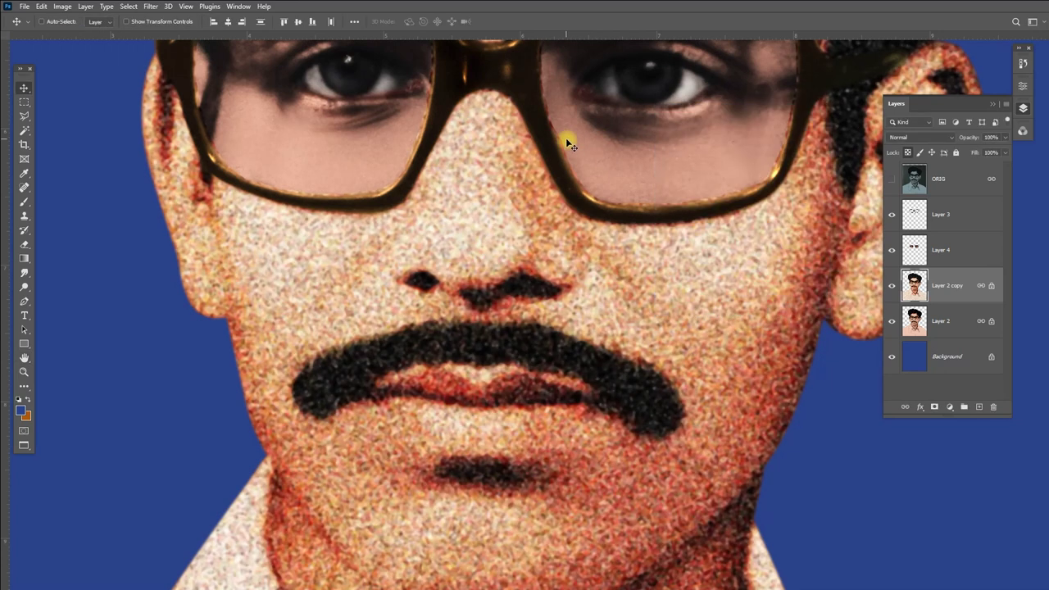
# Apply the Oil Paint filter with Stylization 1.3 and Cleanliness 0.9.
pyautogui.click(152, 7)
pyautogui.moveTo(161, 219)
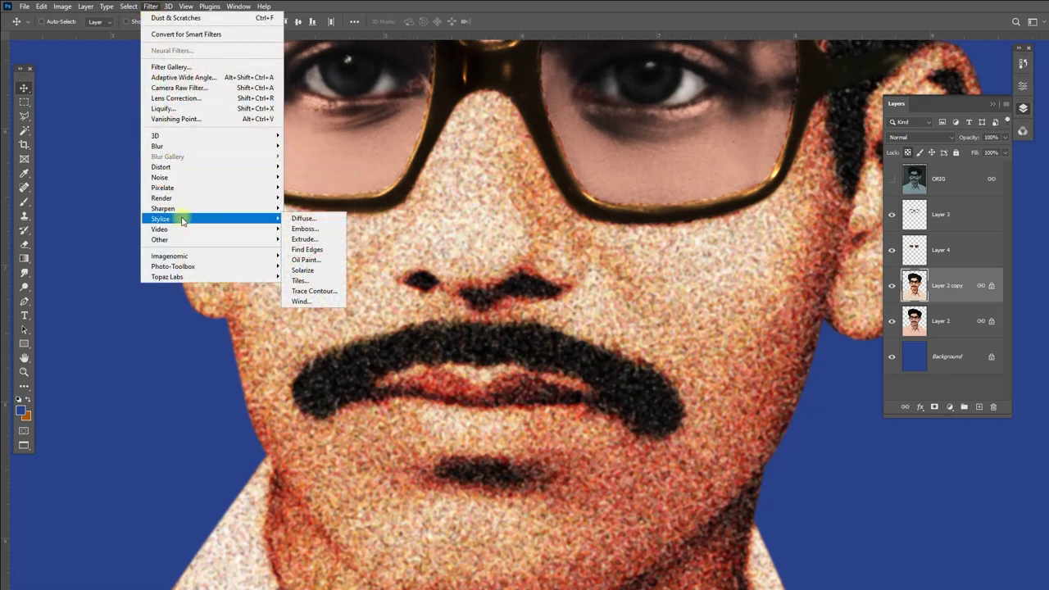
pyautogui.click(310, 259)
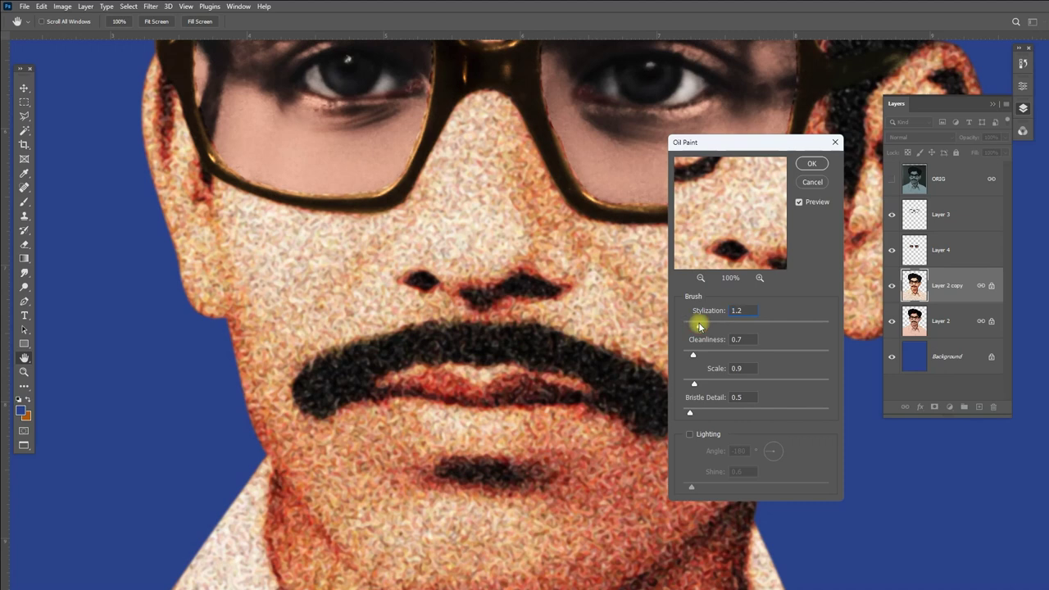
pyautogui.click(696, 355)
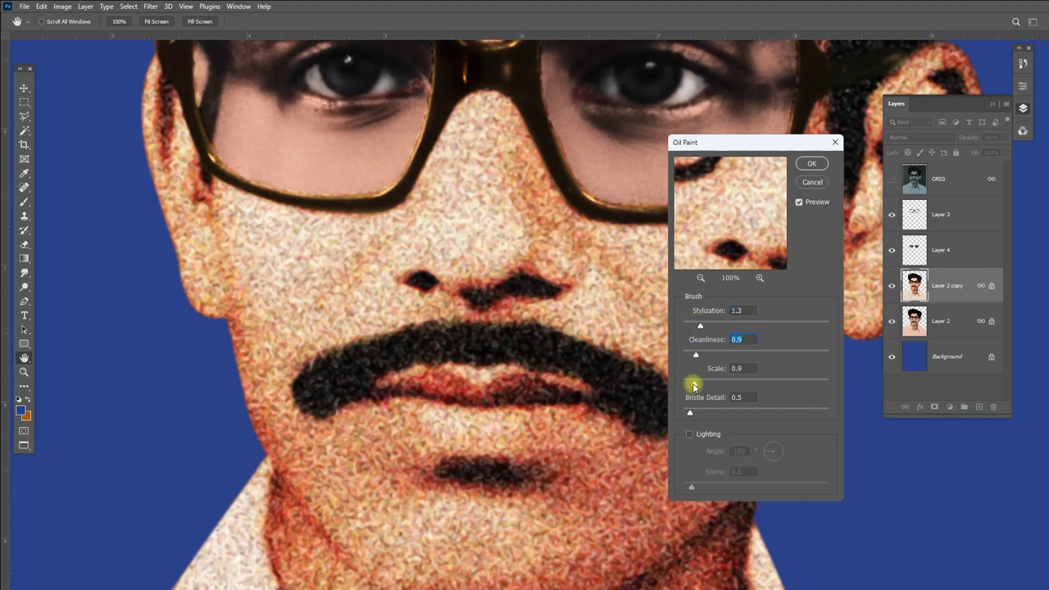
pyautogui.click(813, 164)
# Blend Layer 2 copy in Soft Light mode at about 29% opacity.
pyautogui.click(921, 137)
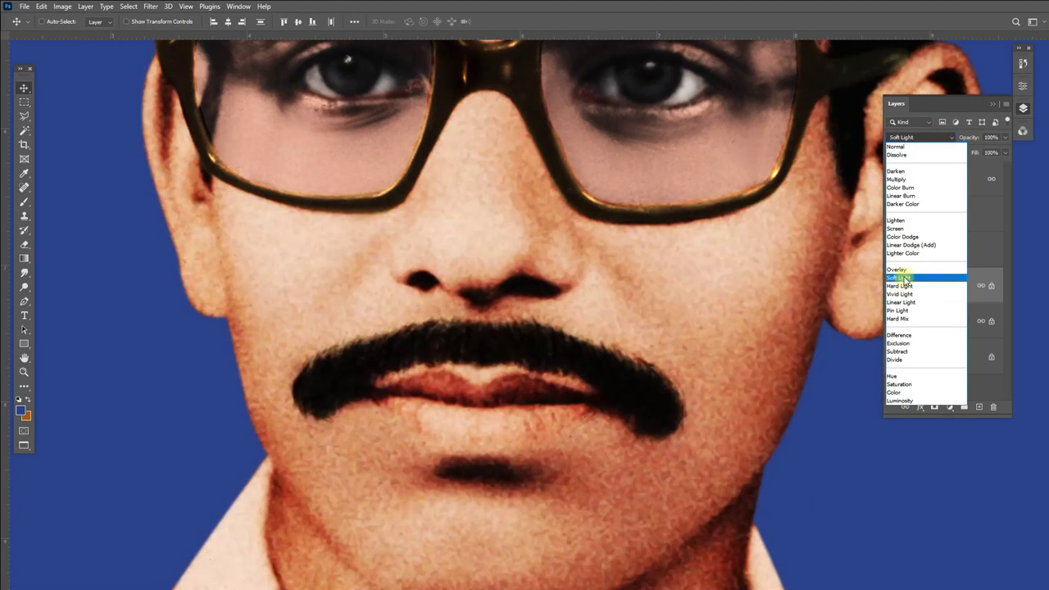
pyautogui.click(906, 272)
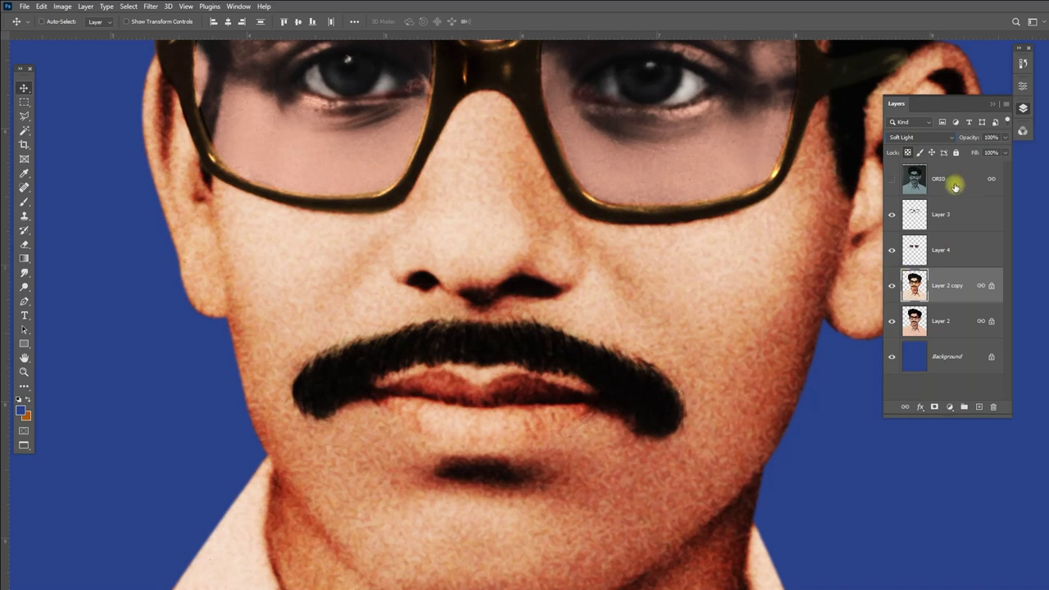
pyautogui.moveTo(1007, 139); pyautogui.dragTo(975, 152)
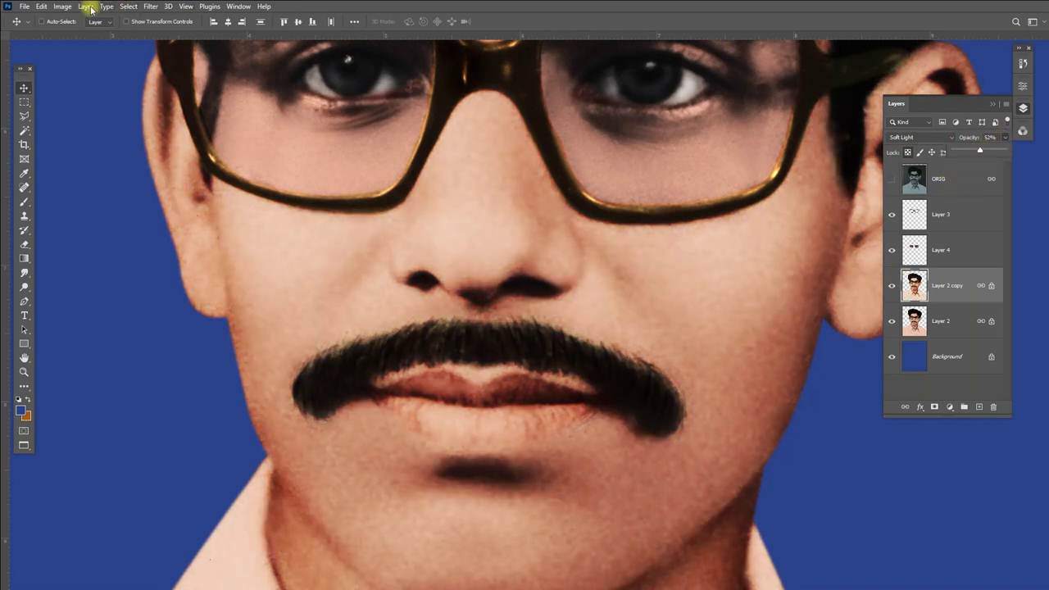
# Desaturate the grain layer and raise its opacity to 36%.
pyautogui.click(62, 6)
pyautogui.moveTo(80, 34)
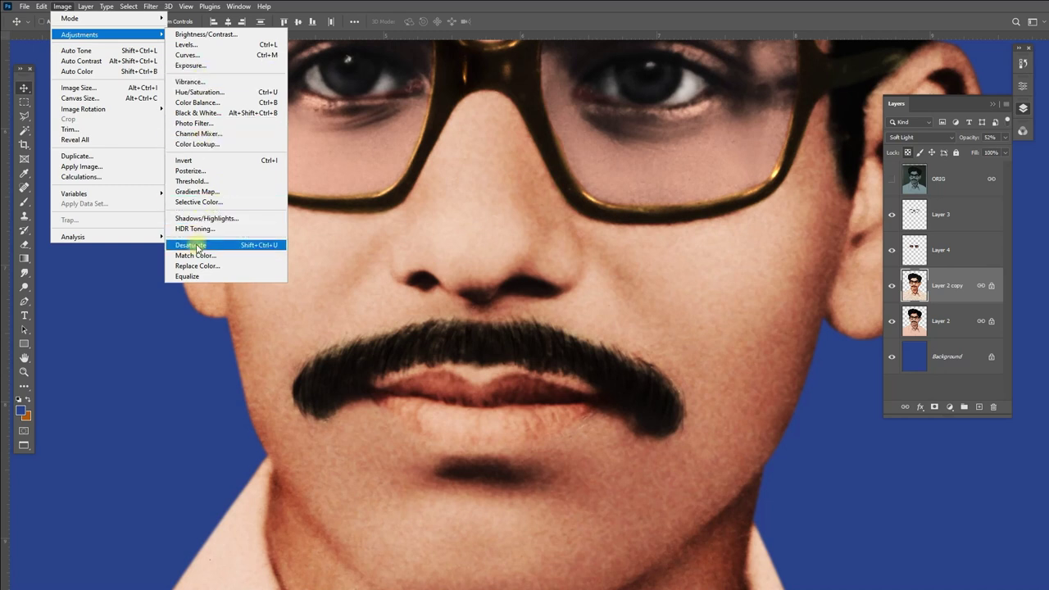
pyautogui.click(223, 246)
pyautogui.moveTo(759, 343); pyautogui.dragTo(732, 328)
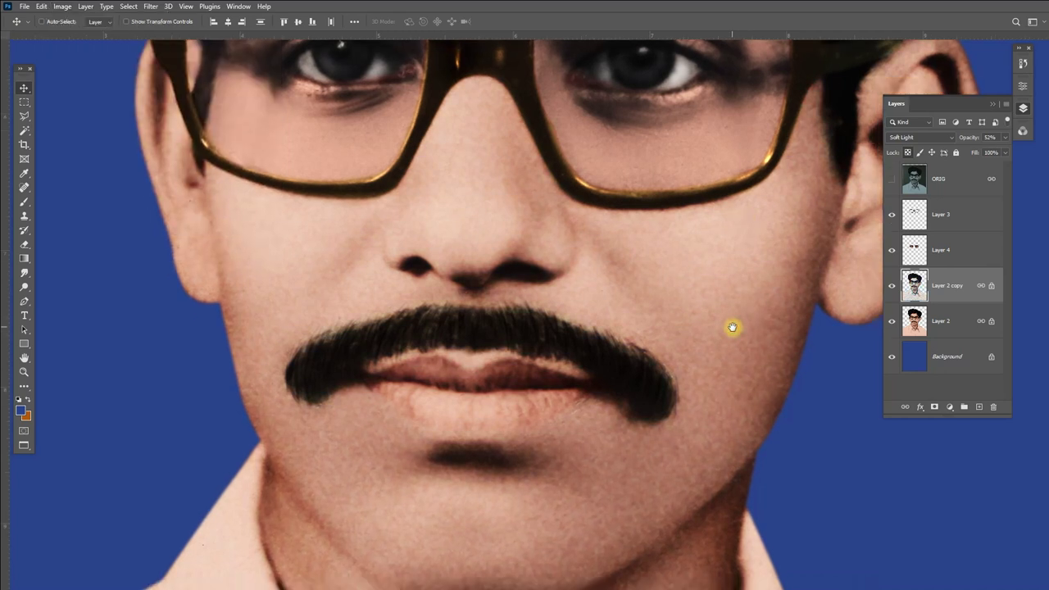
pyautogui.click(1006, 138)
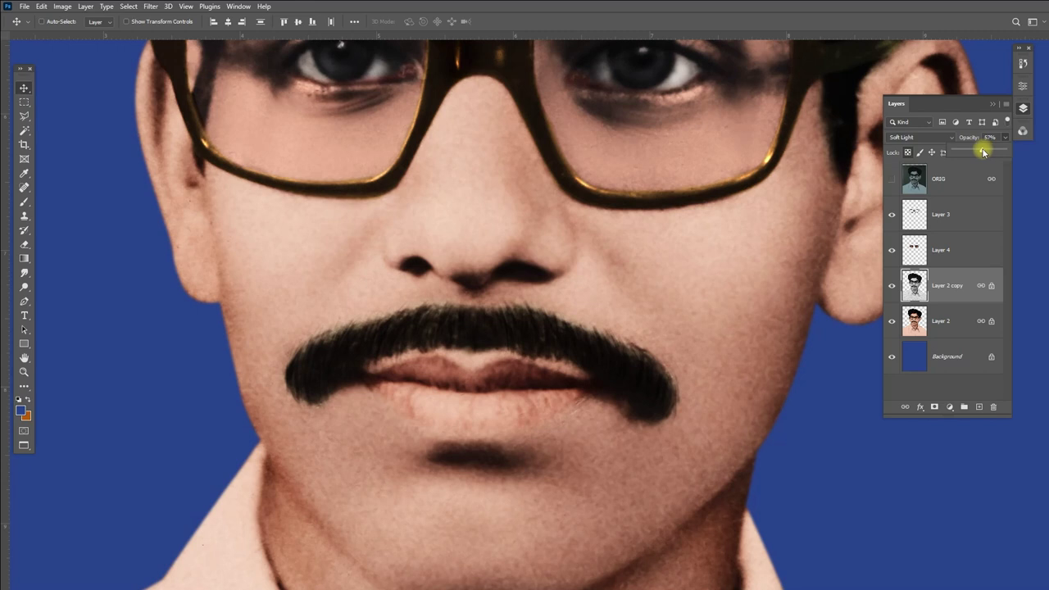
pyautogui.moveTo(966, 154); pyautogui.dragTo(975, 153)
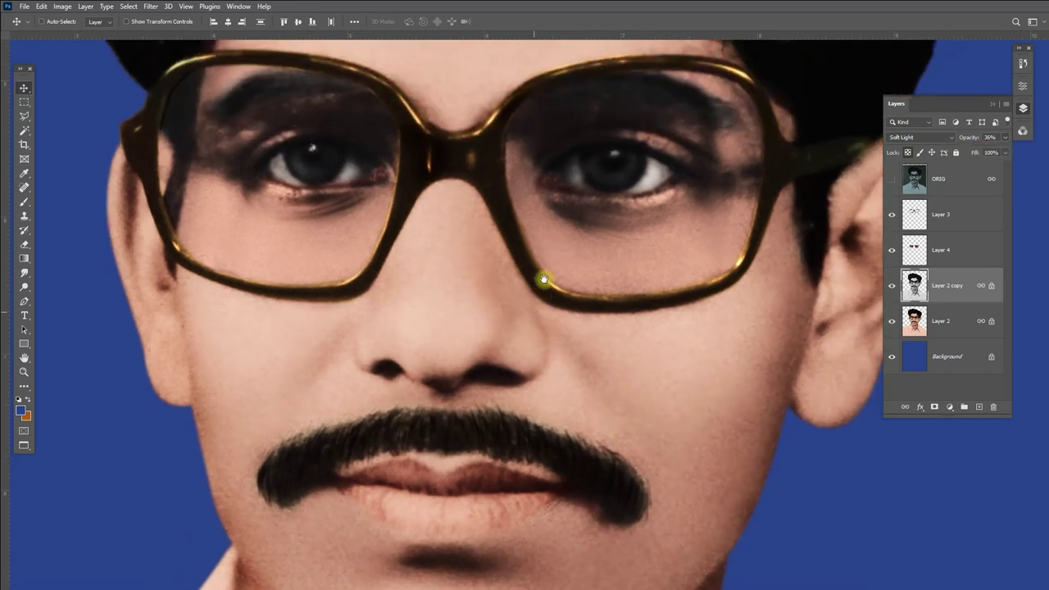
pyautogui.scroll(-5, 544, 282)
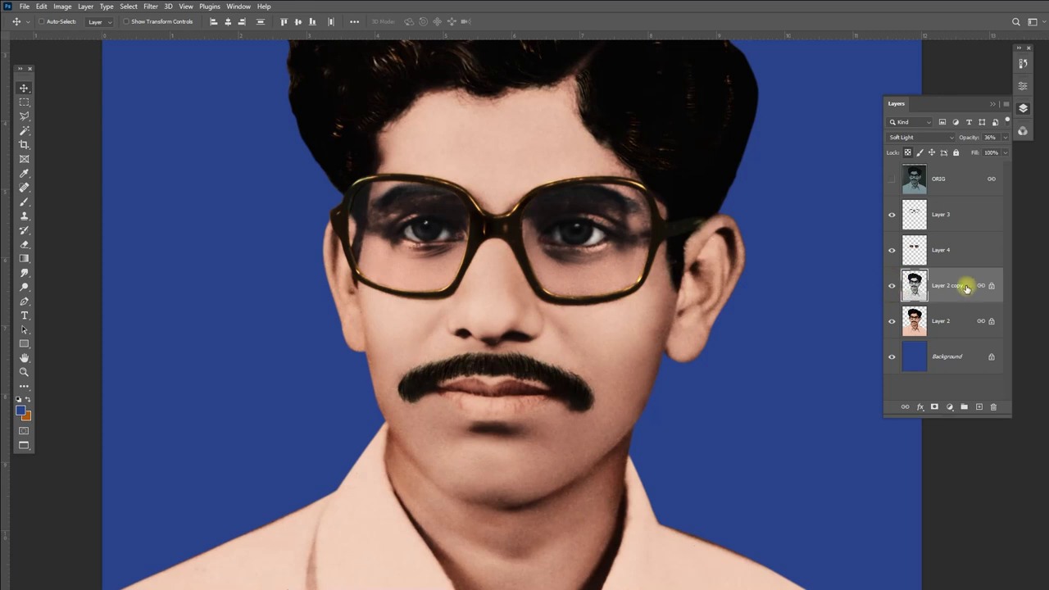
# Apply a midtone Color Balance of +42, 0, -22 to Layer 2 copy.
pyautogui.hotkey('ctrl', 'b')
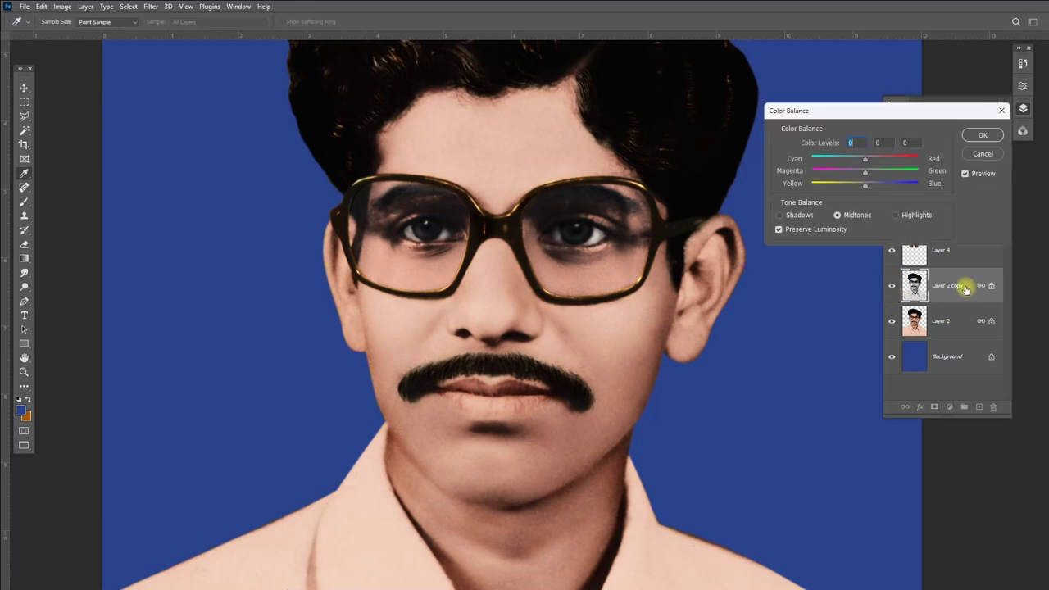
pyautogui.moveTo(866, 184); pyautogui.dragTo(855, 186)
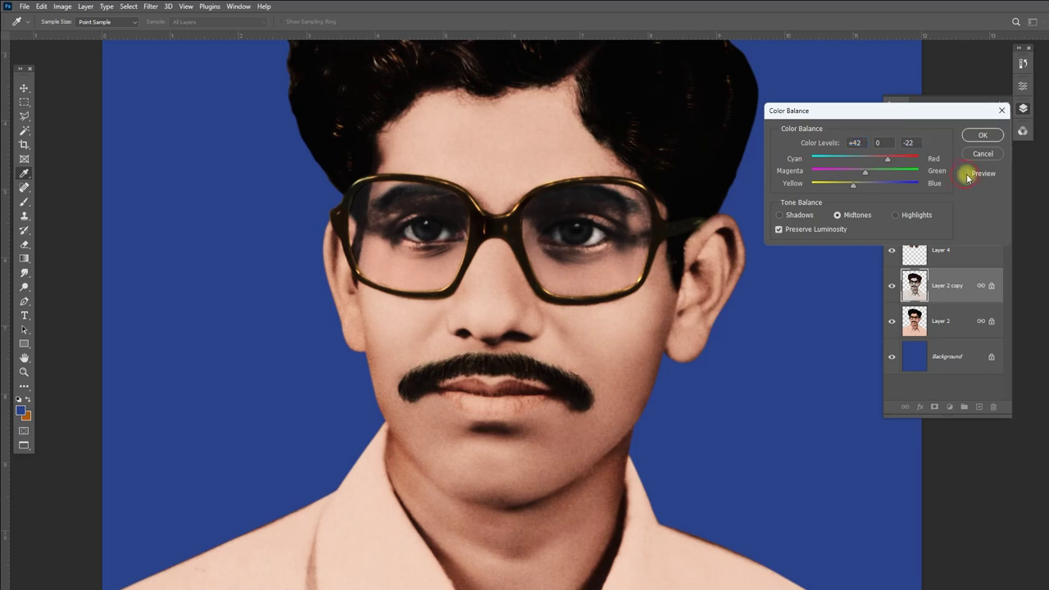
pyautogui.click(974, 136)
# Zoom in on the eye and select Layer 4 from the layers under it.
pyautogui.scroll(5, 473, 429)
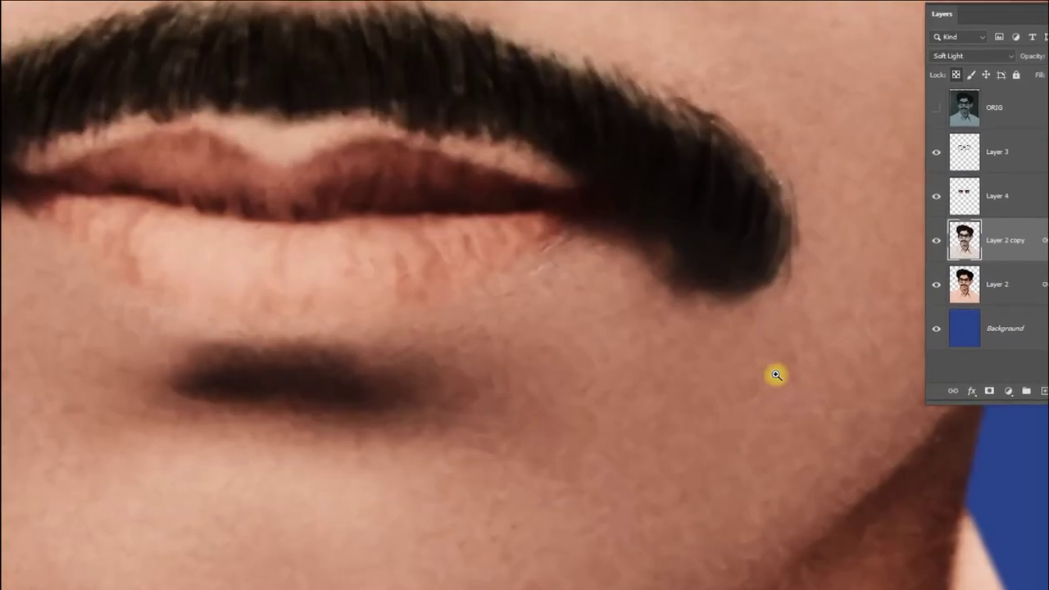
pyautogui.scroll(3, 773, 375)
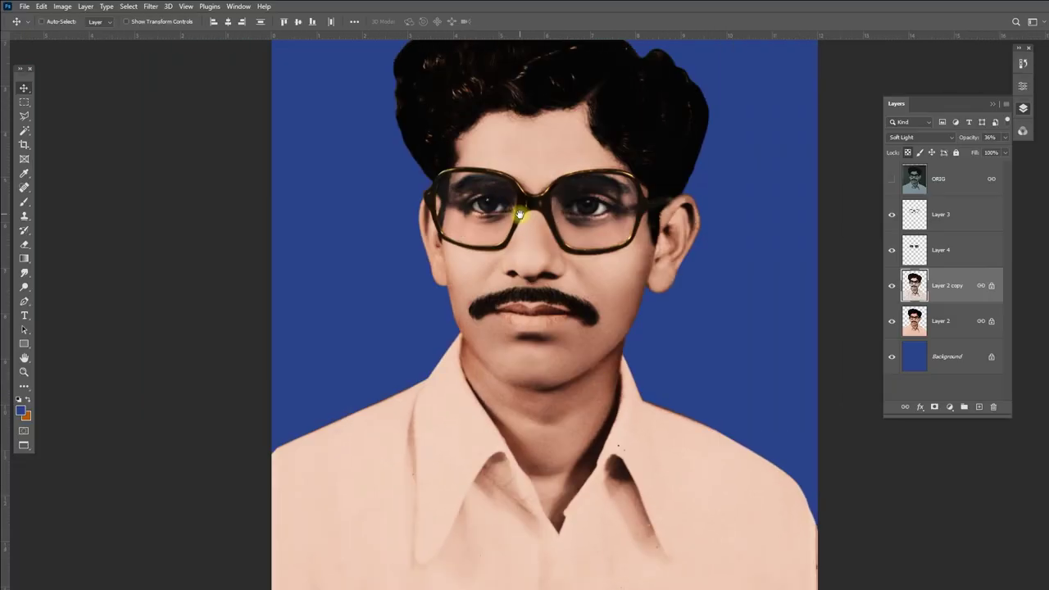
pyautogui.scroll(3, 519, 215)
pyautogui.rightClick(668, 207)
pyautogui.click(676, 202)
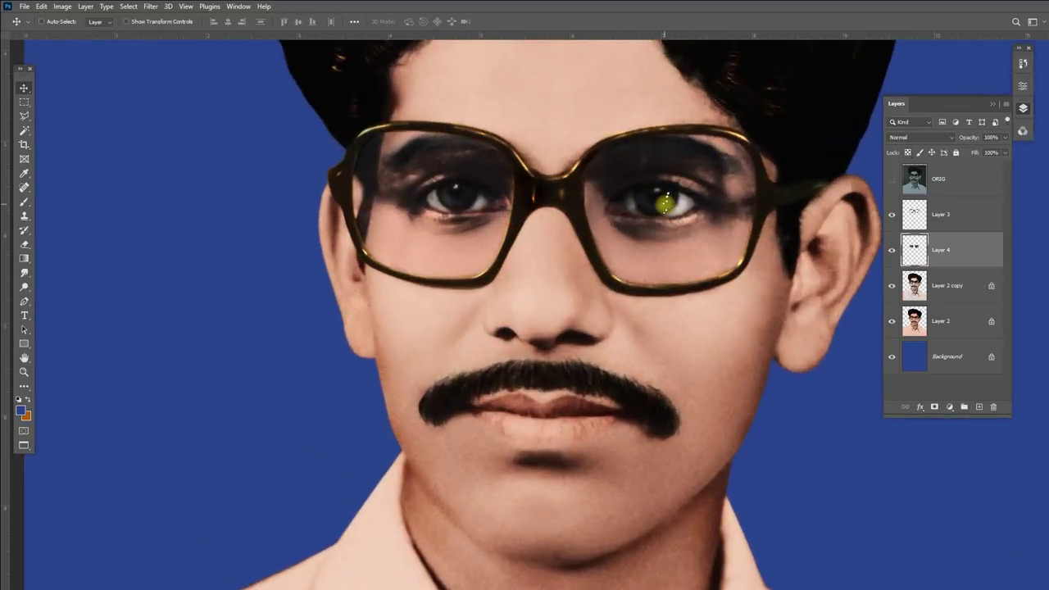
# Dodge the inner corner of the right iris and shrink the brush to 30.
pyautogui.press('o')
pyautogui.rightClick(665, 204)
pyautogui.press('Escape')
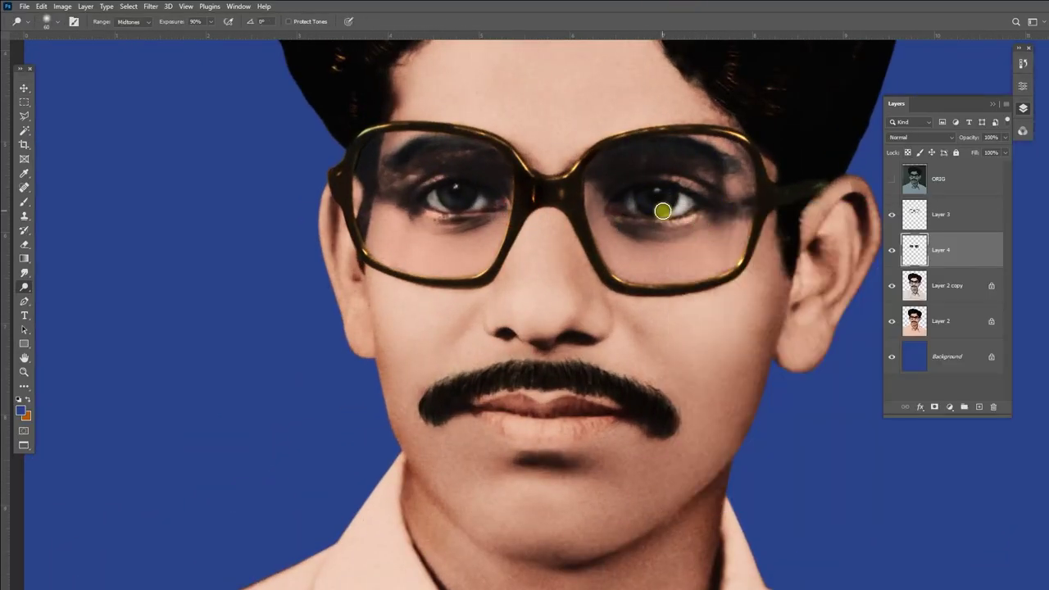
pyautogui.scroll(5, 657, 195)
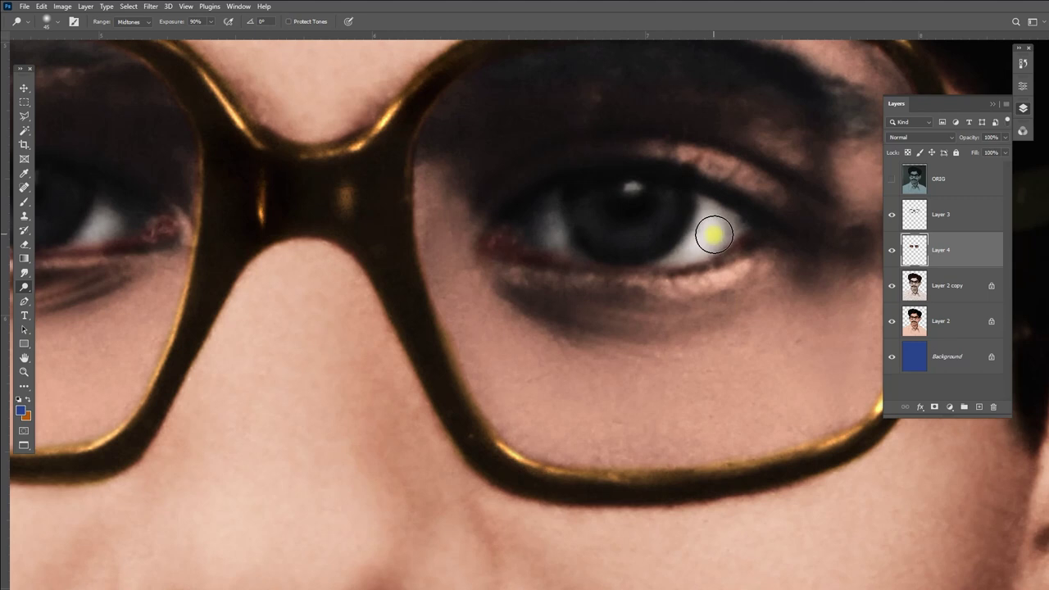
pyautogui.moveTo(559, 234); pyautogui.dragTo(555, 234)
pyautogui.press('[')
pyautogui.press('[')
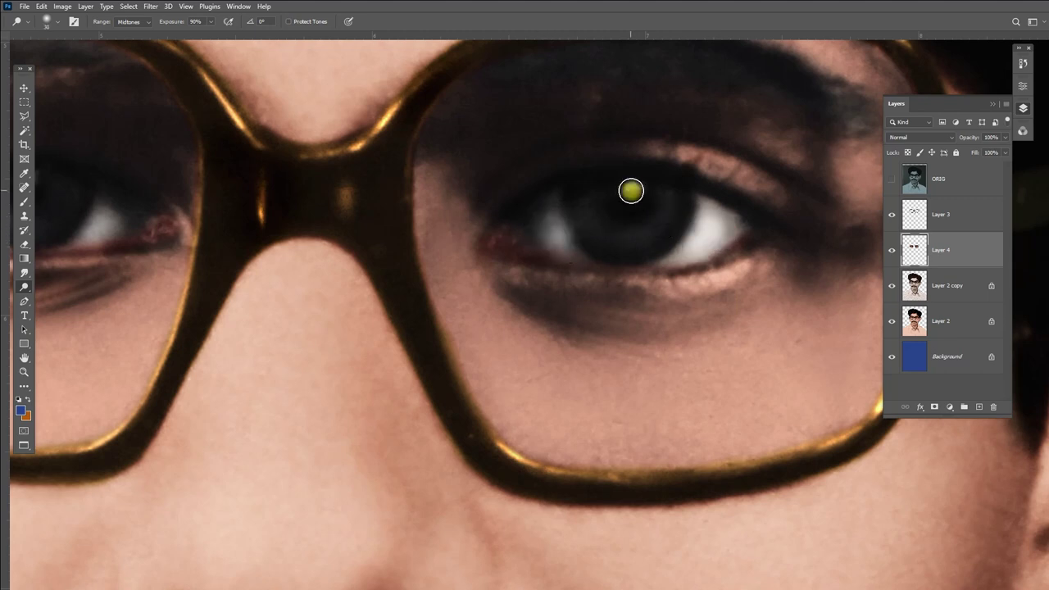
# Bring the left eye into view and select Layer 2.
pyautogui.moveTo(246, 225); pyautogui.dragTo(635, 254)
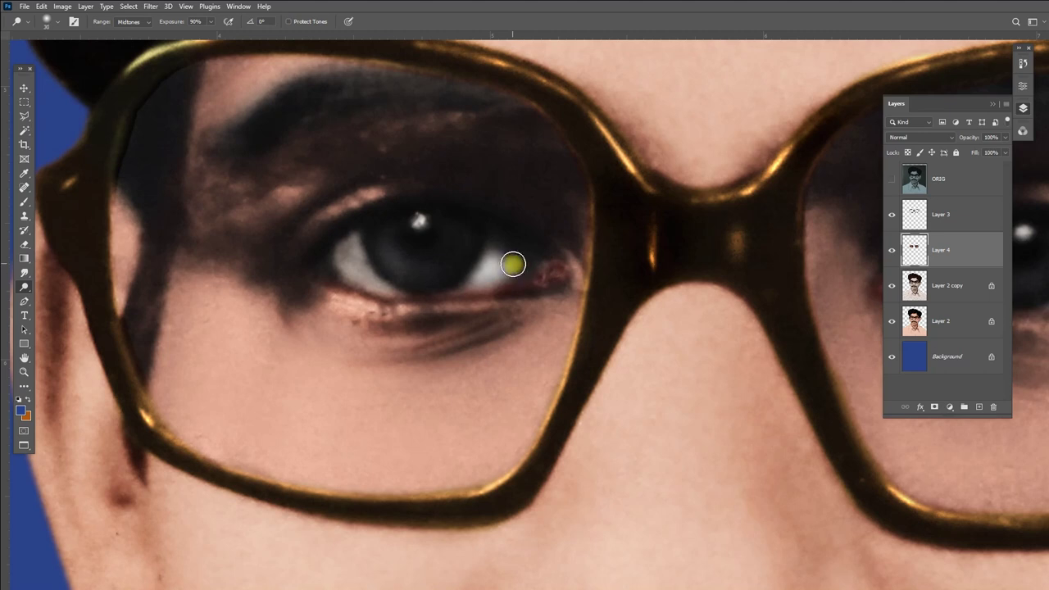
pyautogui.scroll(-1, 540, 224)
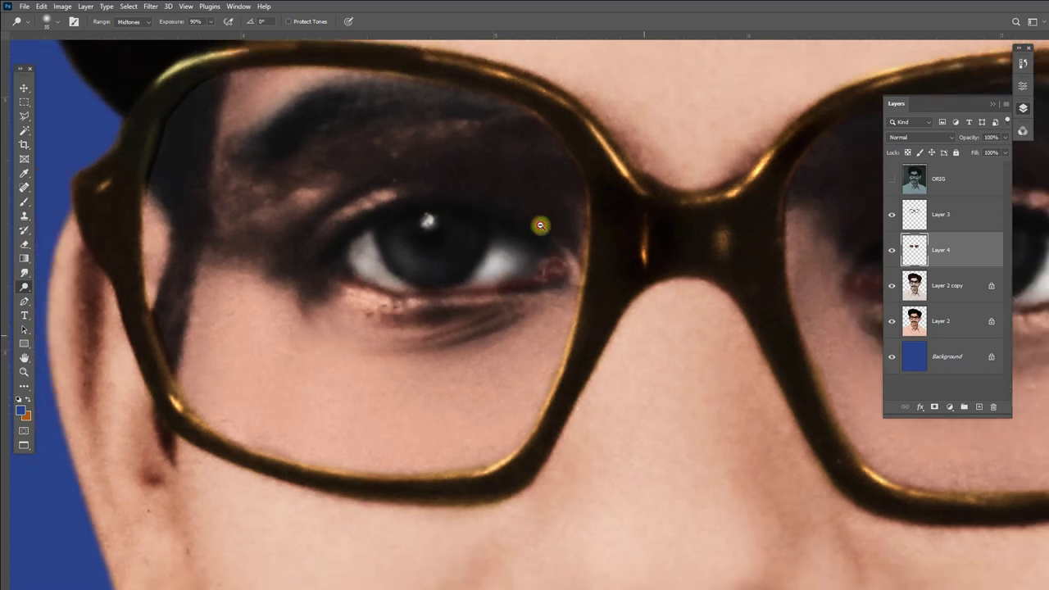
pyautogui.scroll(-5, 540, 225)
pyautogui.scroll(1, 500, 246)
pyautogui.scroll(1, 553, 237)
pyautogui.scroll(1, 606, 208)
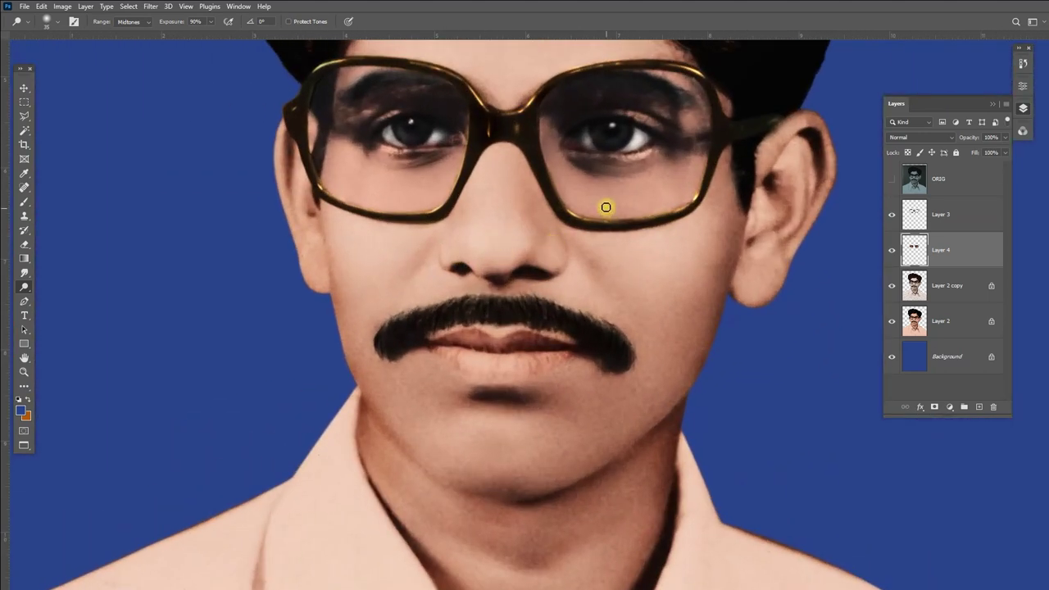
pyautogui.scroll(1, 613, 301)
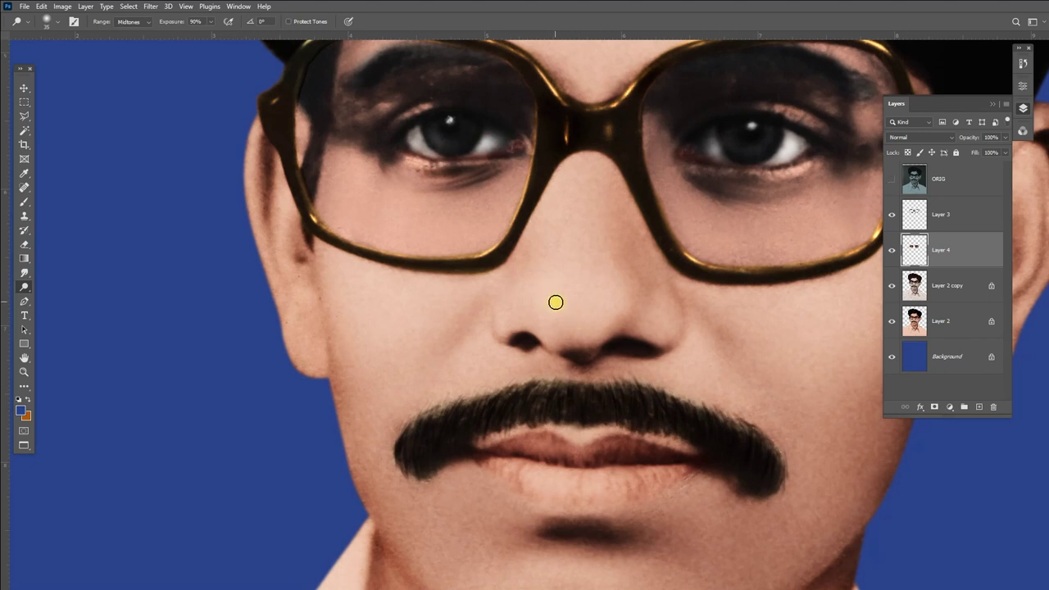
pyautogui.click(939, 295)
pyautogui.click(941, 321)
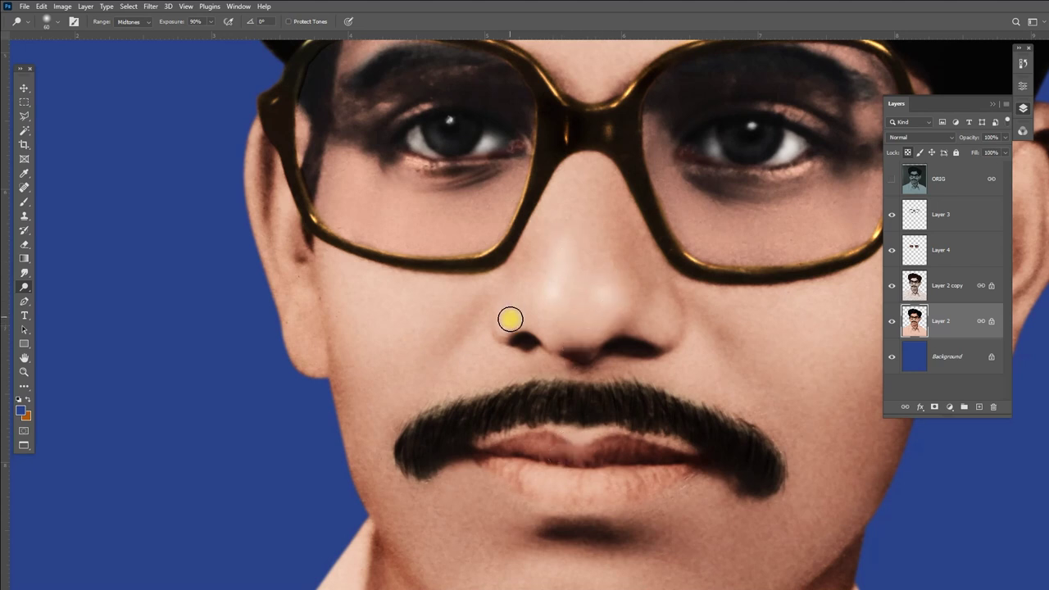
# Dodge the upper lip beneath the mustache lighter on Layer 2.
pyautogui.moveTo(757, 383); pyautogui.dragTo(707, 268)
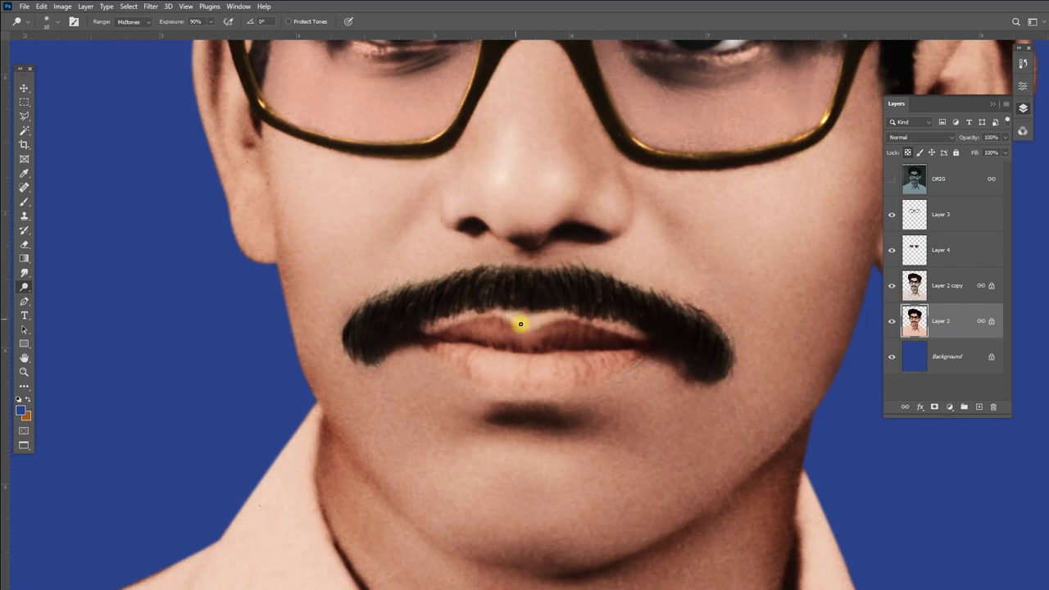
pyautogui.moveTo(506, 344); pyautogui.dragTo(464, 332)
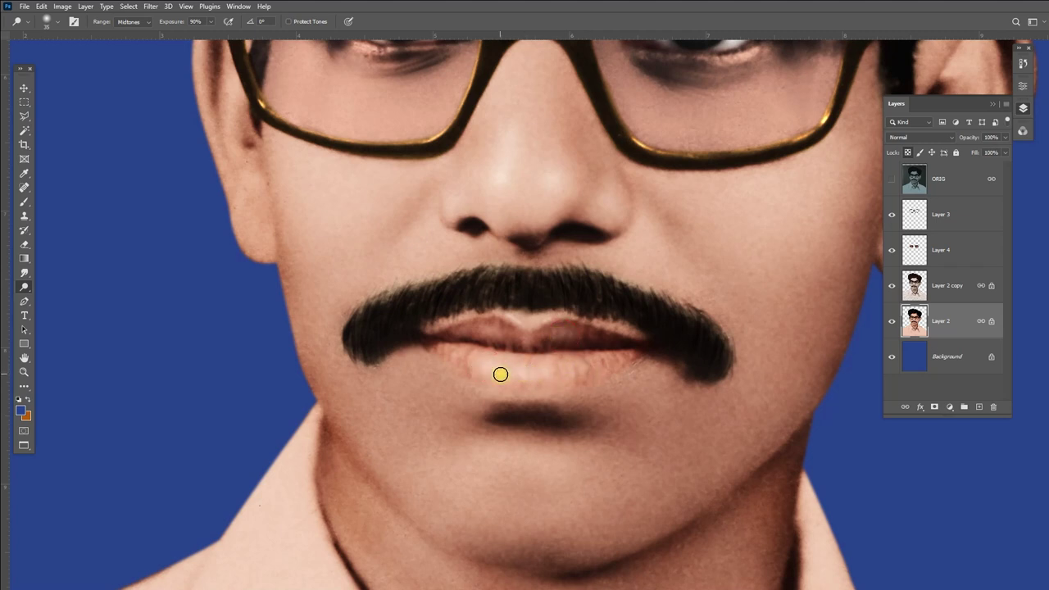
pyautogui.scroll(-3, 596, 405)
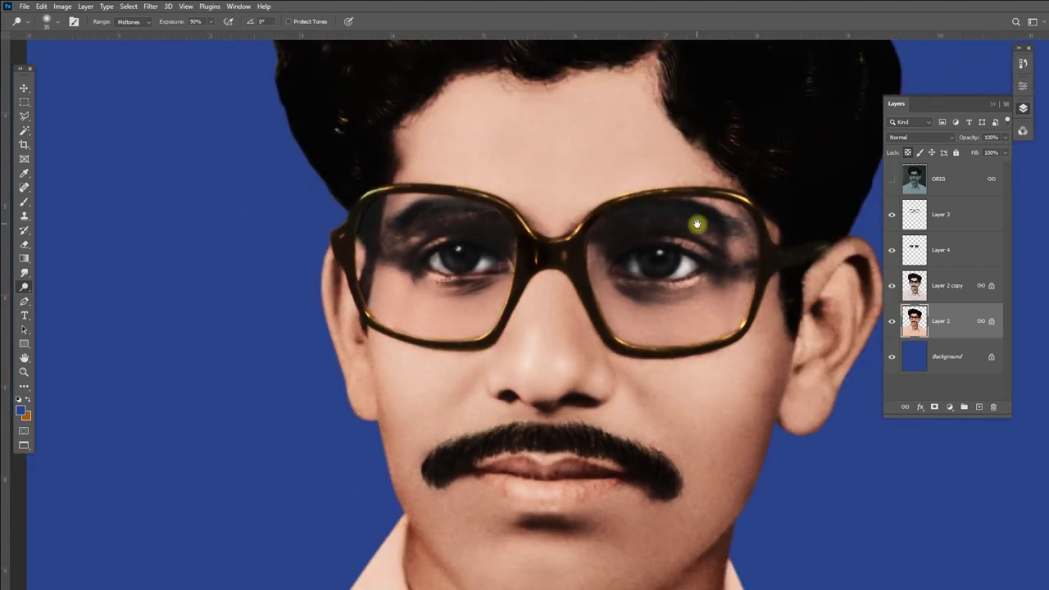
pyautogui.scroll(-2, 628, 304)
pyautogui.scroll(-1, 630, 328)
pyautogui.scroll(2, 606, 369)
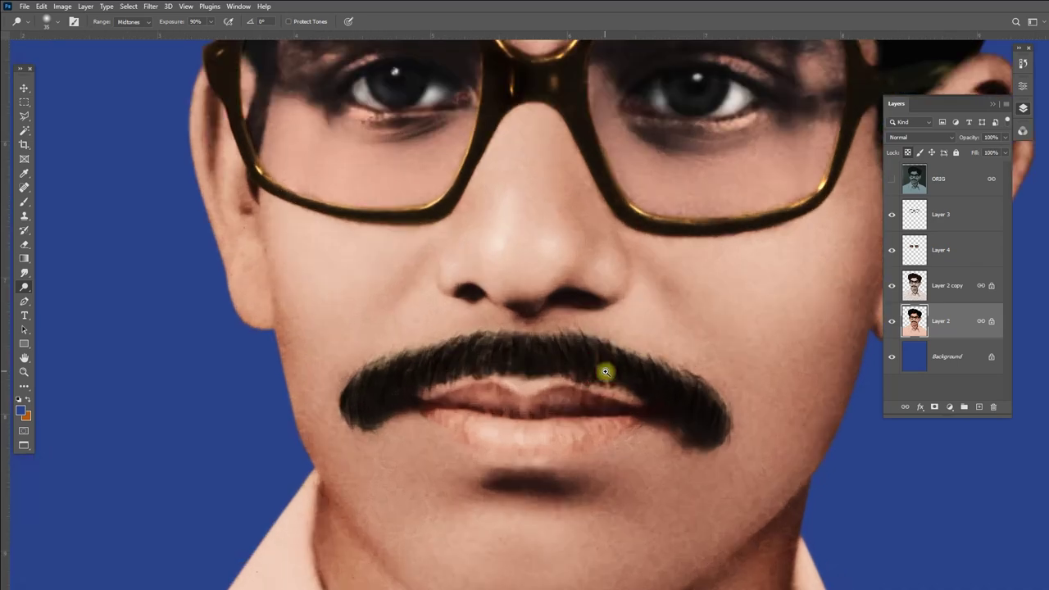
pyautogui.press('b')
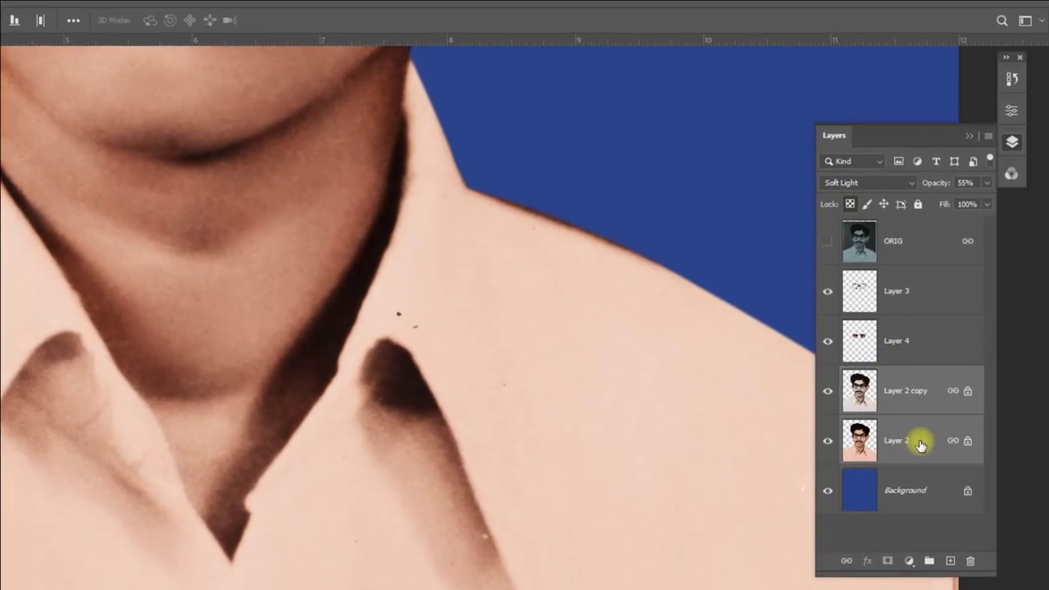
pyautogui.rightClick(920, 443)
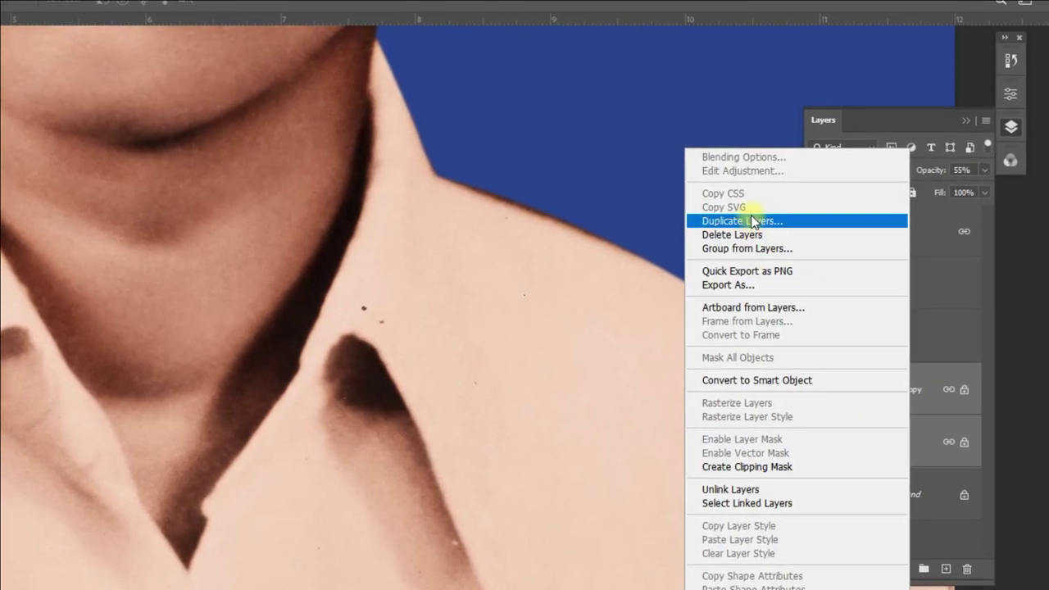
# Duplicate the two selected portrait layers.
pyautogui.click(751, 216)
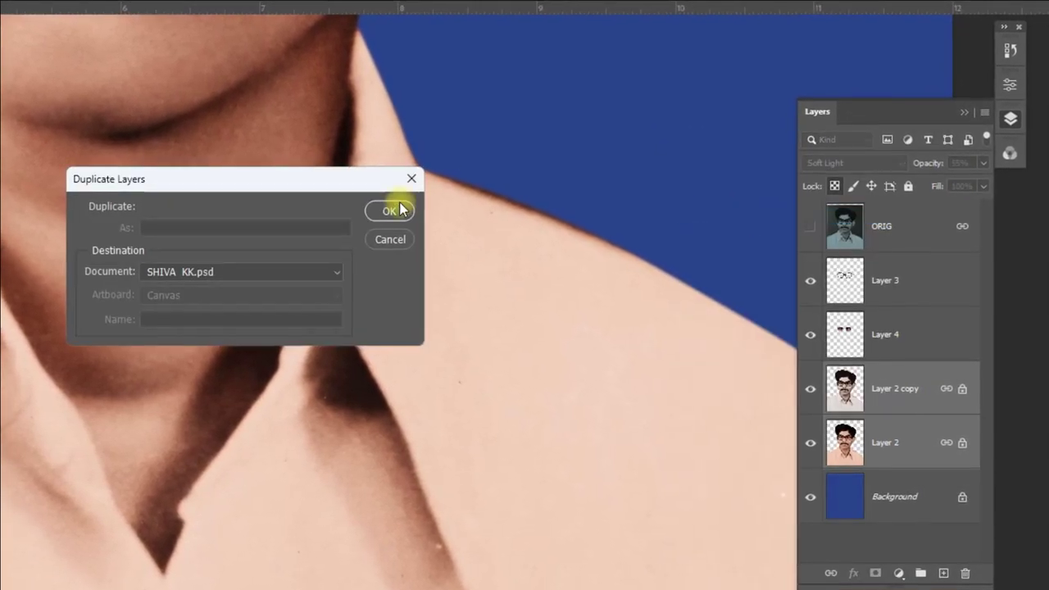
pyautogui.click(391, 211)
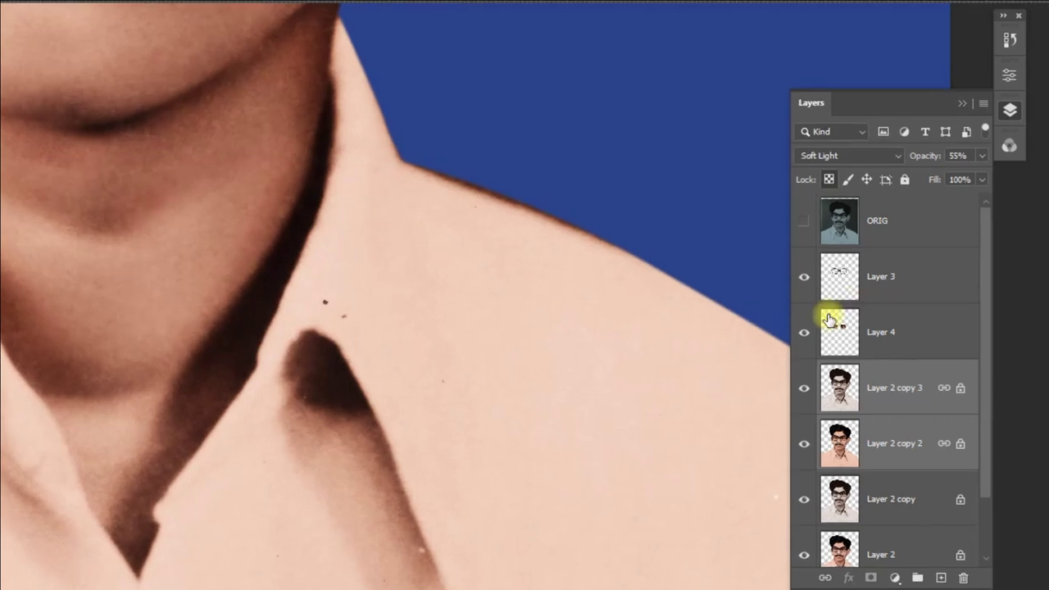
pyautogui.moveTo(983, 414); pyautogui.dragTo(994, 477)
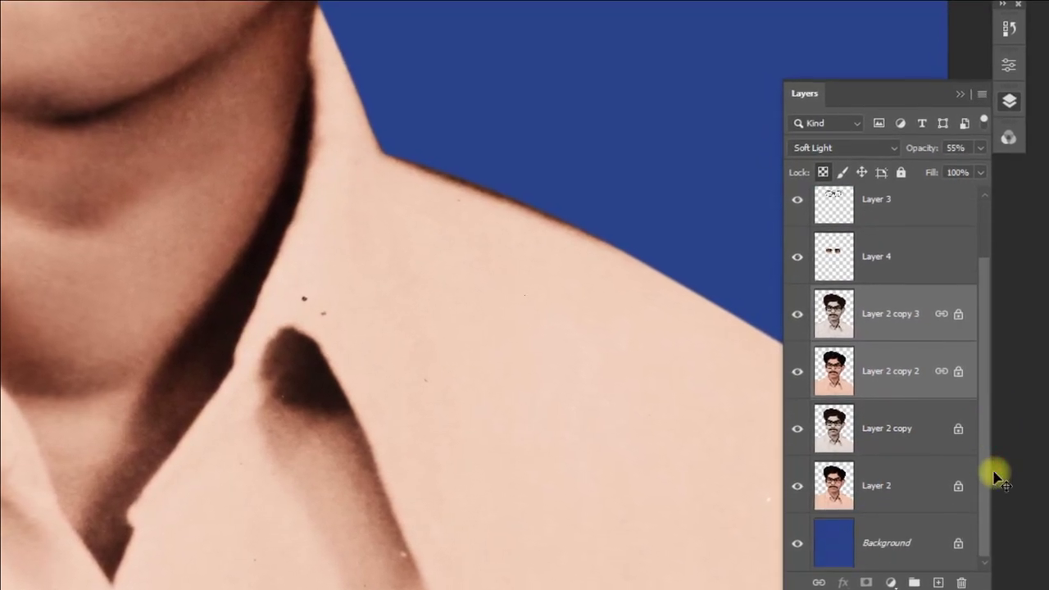
# Merge Layer 2 copy 2 and Layer 2 copy 3 into one layer.
pyautogui.click(900, 370)
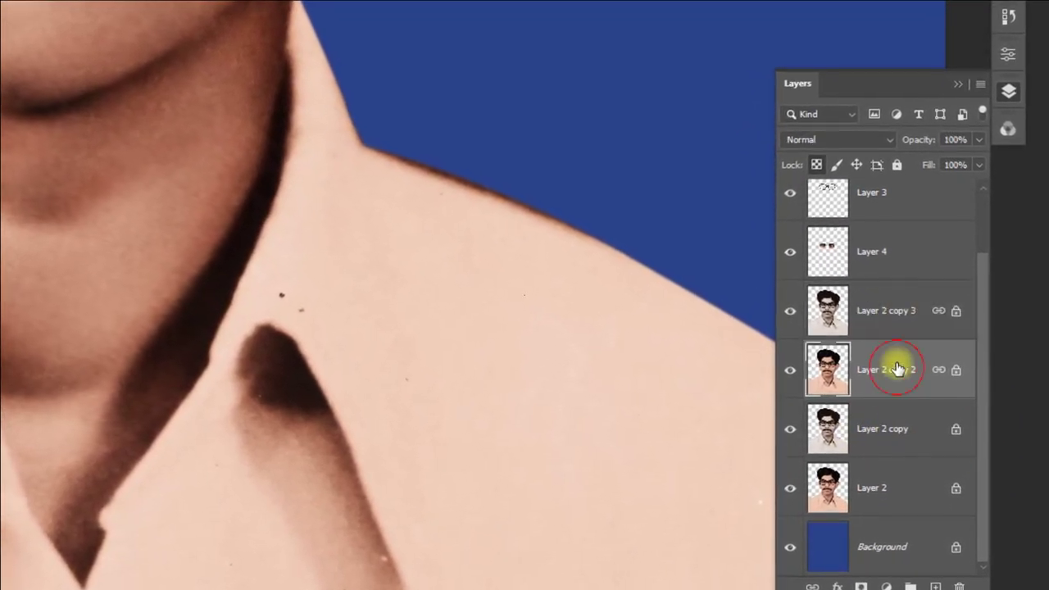
pyautogui.click(897, 309)
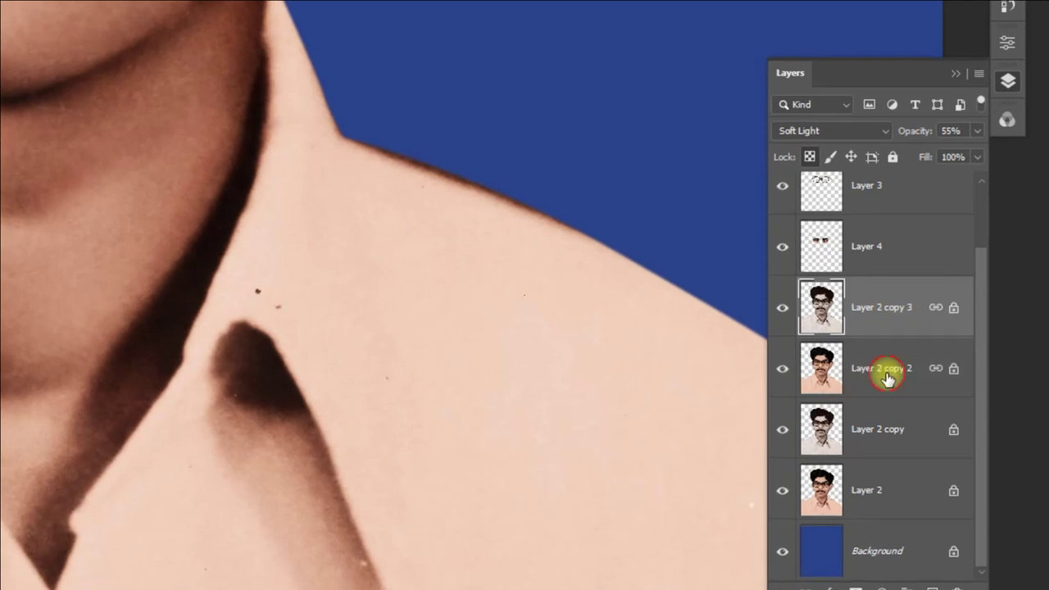
pyautogui.keyDown('ctrl'); pyautogui.click(888, 375); pyautogui.keyUp('ctrl')
pyautogui.rightClick(886, 303)
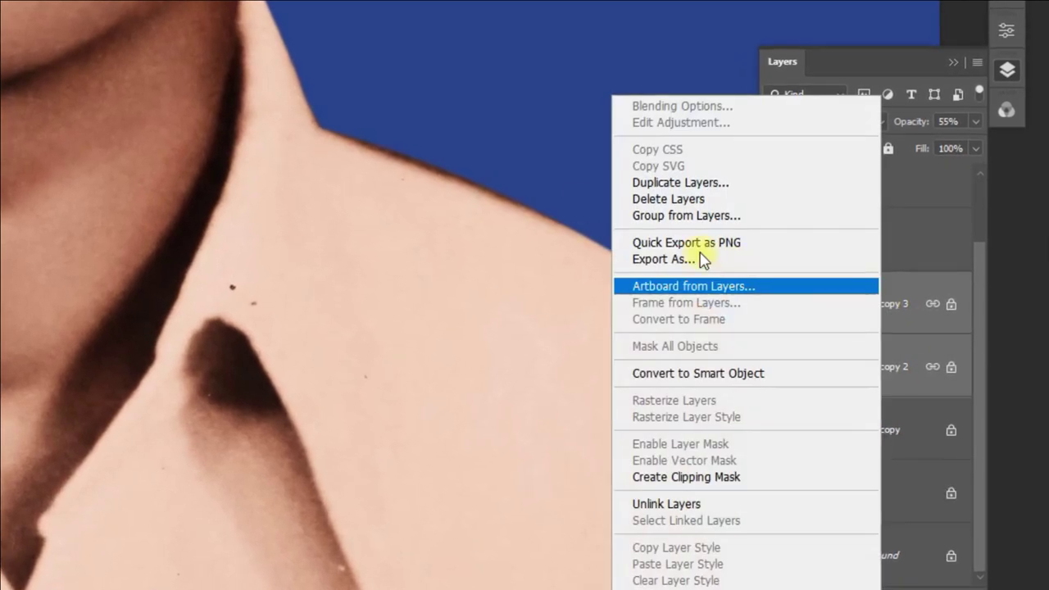
pyautogui.press('Escape')
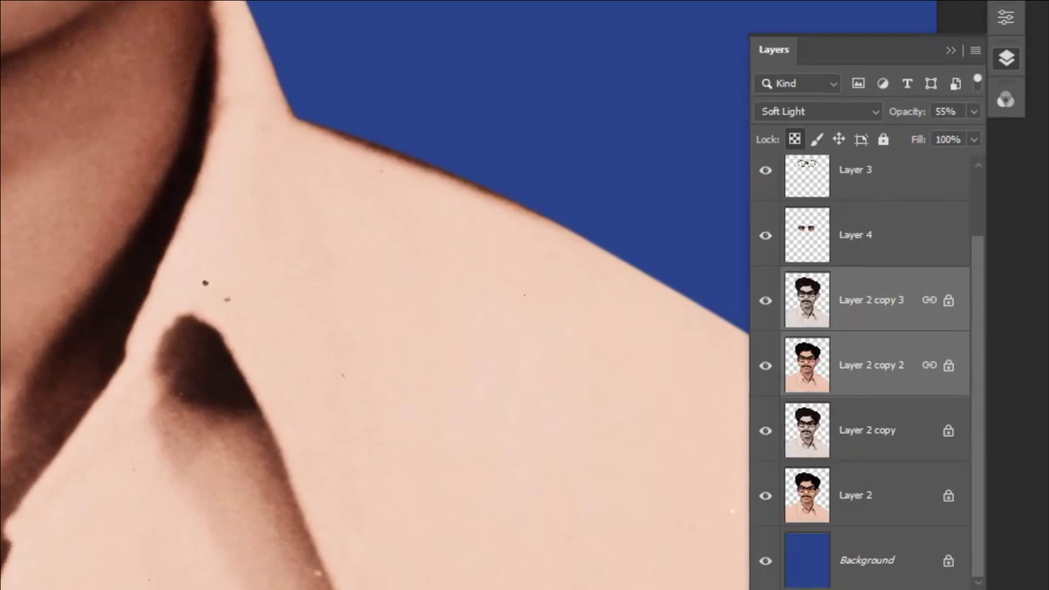
pyautogui.hotkey('ctrl', 'e')
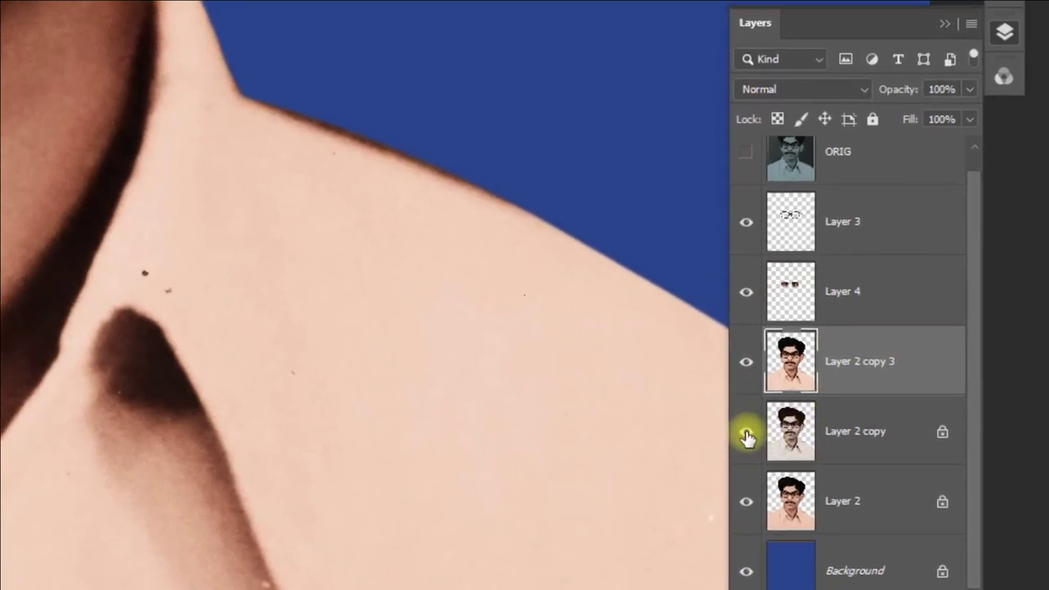
# Hide Layer 2 copy and Layer 2, then lasso the shirt with a 2 px feather.
pyautogui.moveTo(746, 438); pyautogui.dragTo(746, 501)
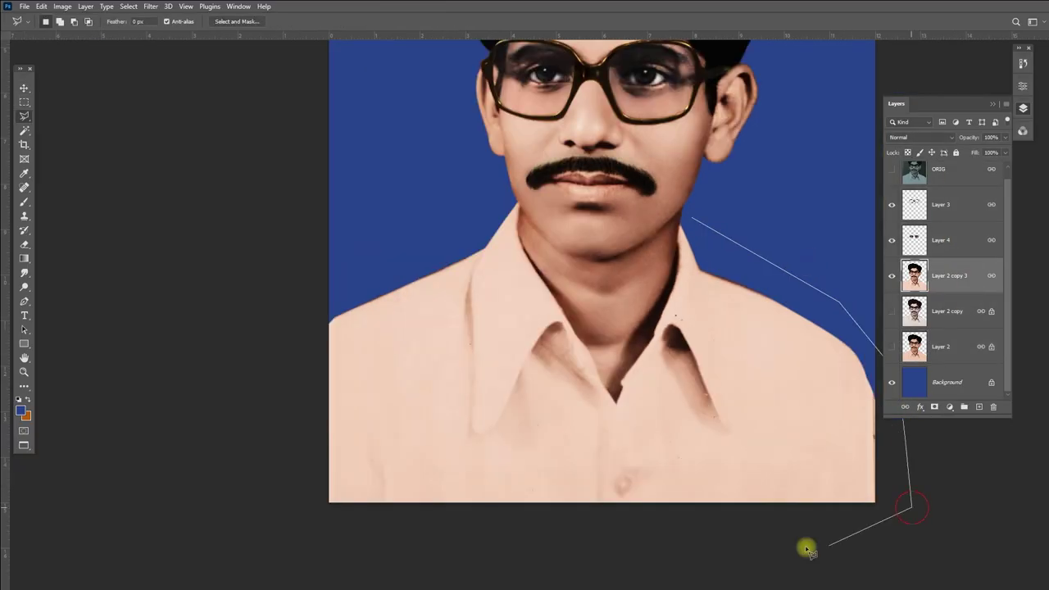
pyautogui.scroll(3, 375, 216)
pyautogui.moveTo(371, 226); pyautogui.dragTo(373, 287)
pyautogui.moveTo(477, 511); pyautogui.dragTo(401, 271)
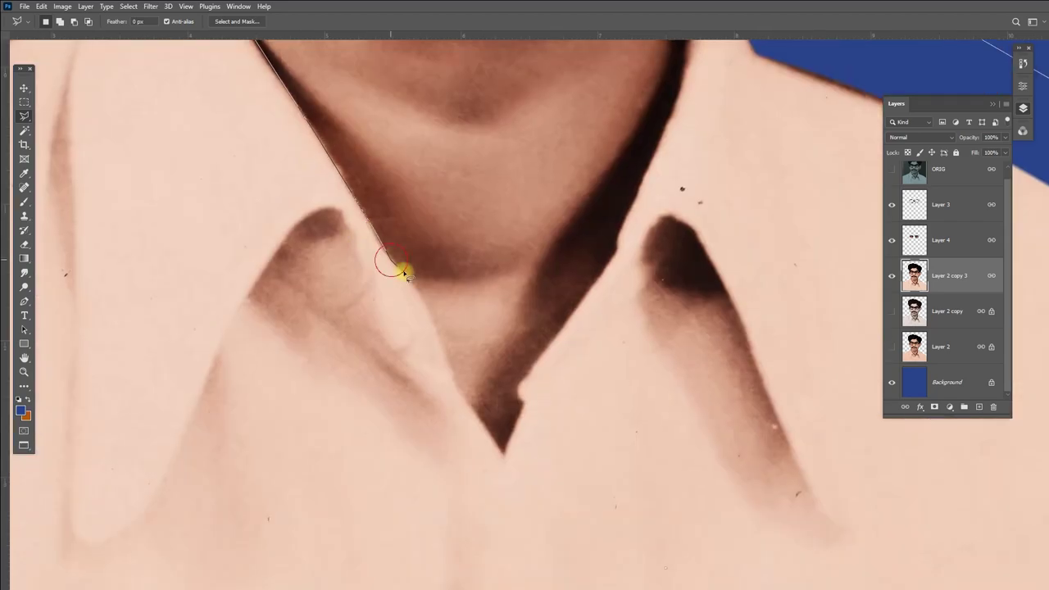
pyautogui.click(681, 88)
pyautogui.hotkey('shift', 'F6')
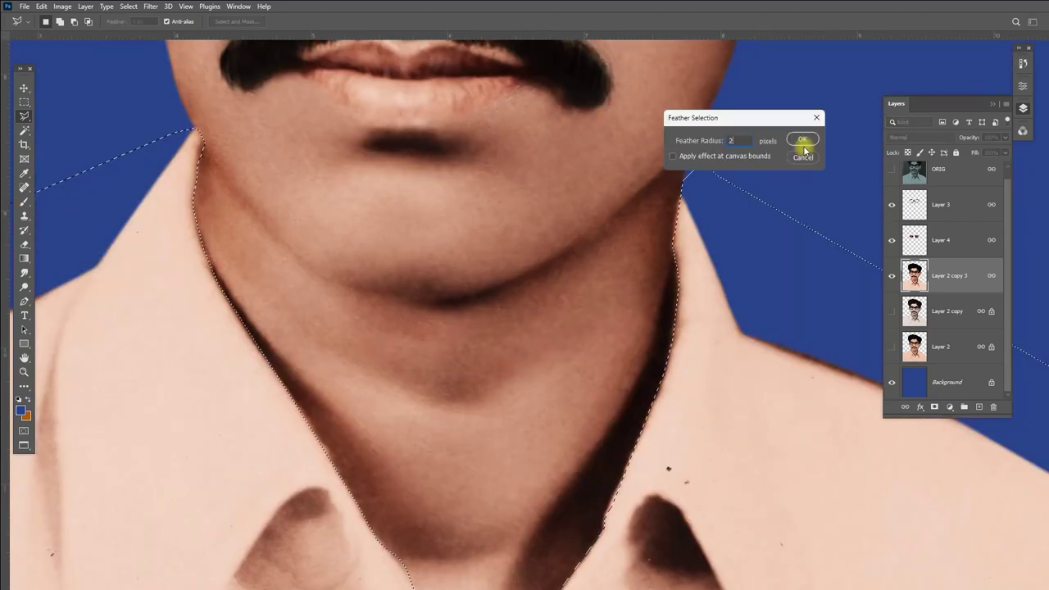
pyautogui.press('Return')
# Shift the shirt's hue toward pink with Hue/Saturation.
pyautogui.hotkey('ctrl', 'u')
pyautogui.moveTo(808, 221)
pyautogui.mouseDown()
pyautogui.moveTo(783, 225)
pyautogui.moveTo(812, 231)
pyautogui.moveTo(796, 224)
pyautogui.moveTo(808, 283)
pyautogui.mouseUp()
pyautogui.scroll(-3, 452, 300)
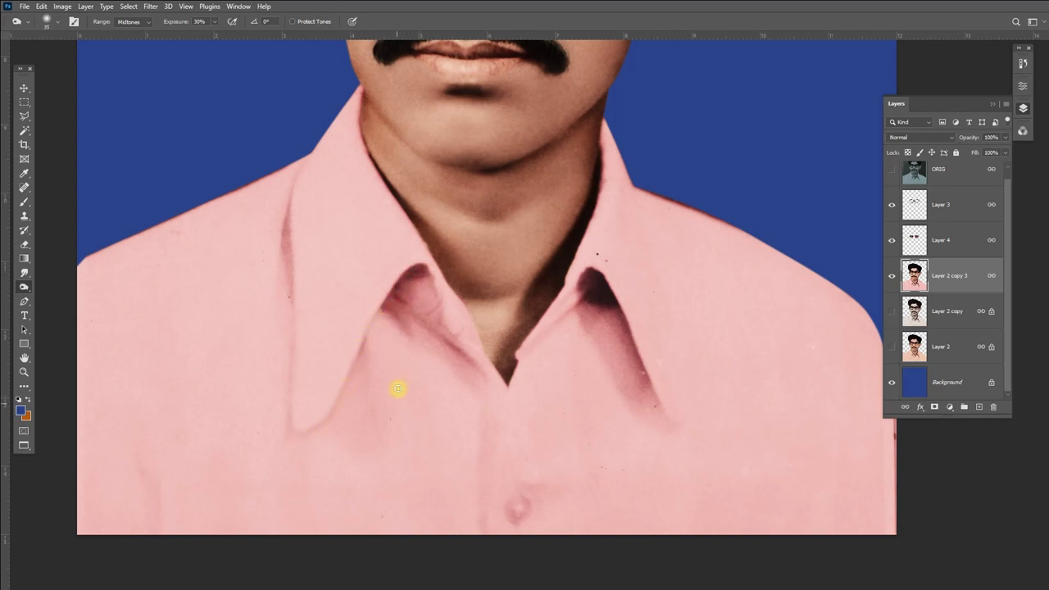
# Dodge the shadowed folds under the shirt collar.
pyautogui.moveTo(599, 307); pyautogui.dragTo(654, 403)
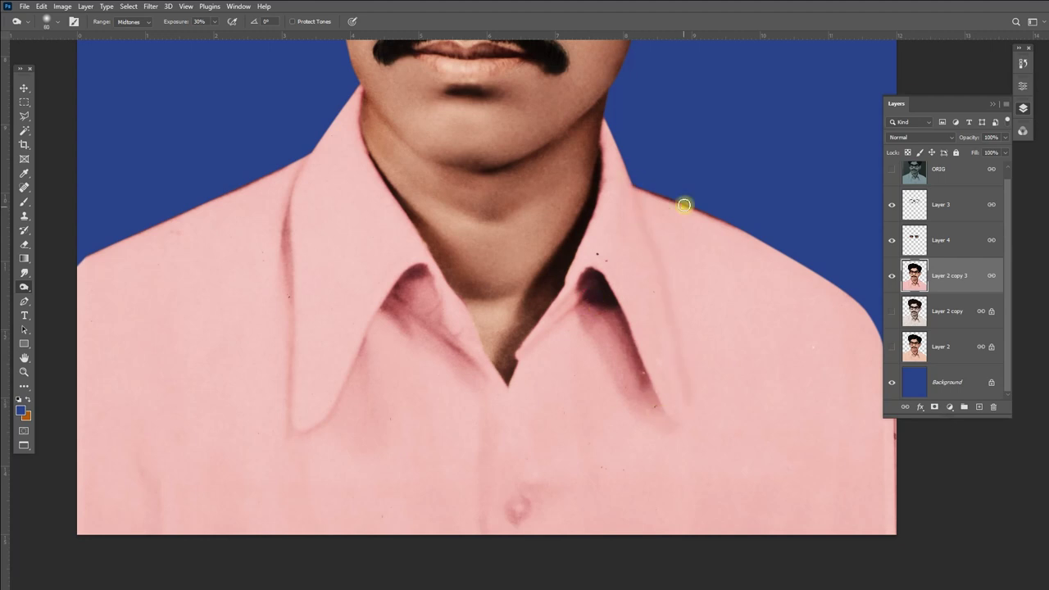
pyautogui.scroll(-3, 484, 316)
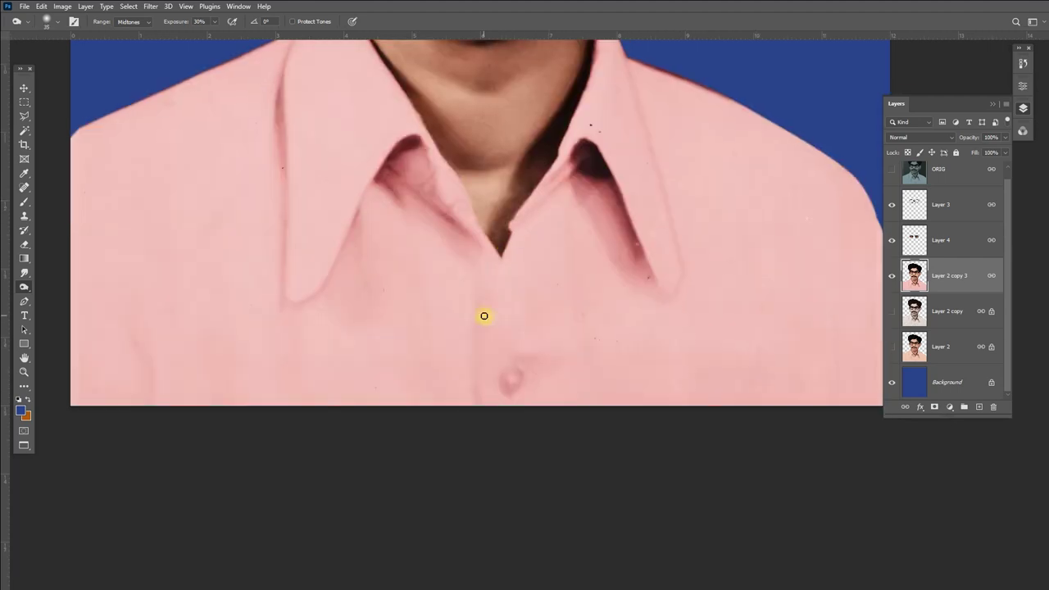
pyautogui.scroll(3, 517, 239)
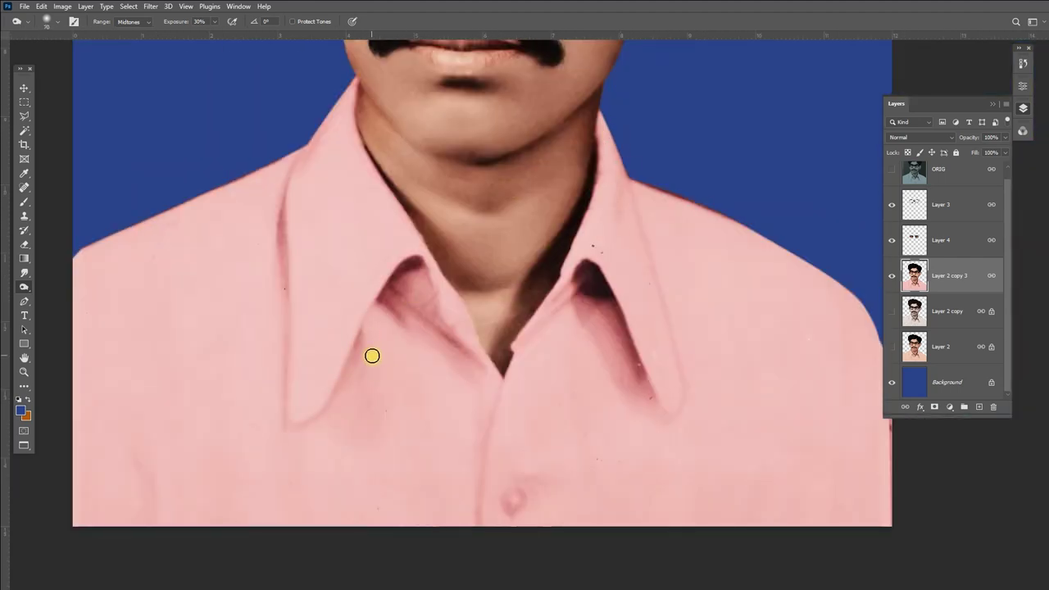
pyautogui.scroll(-3, 372, 356)
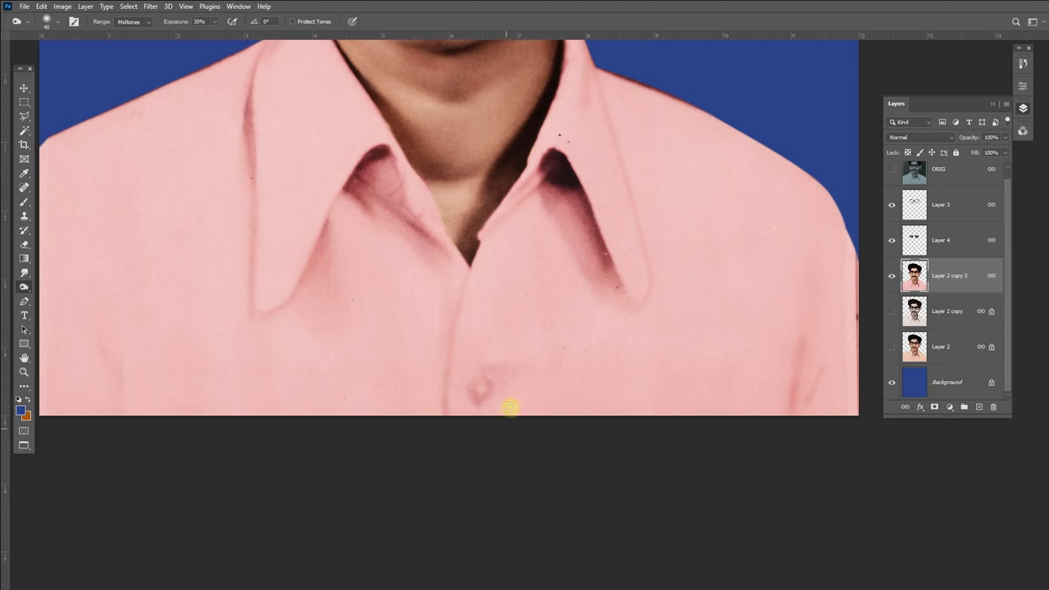
pyautogui.moveTo(170, 342); pyautogui.dragTo(277, 314)
pyautogui.scroll(3, 323, 175)
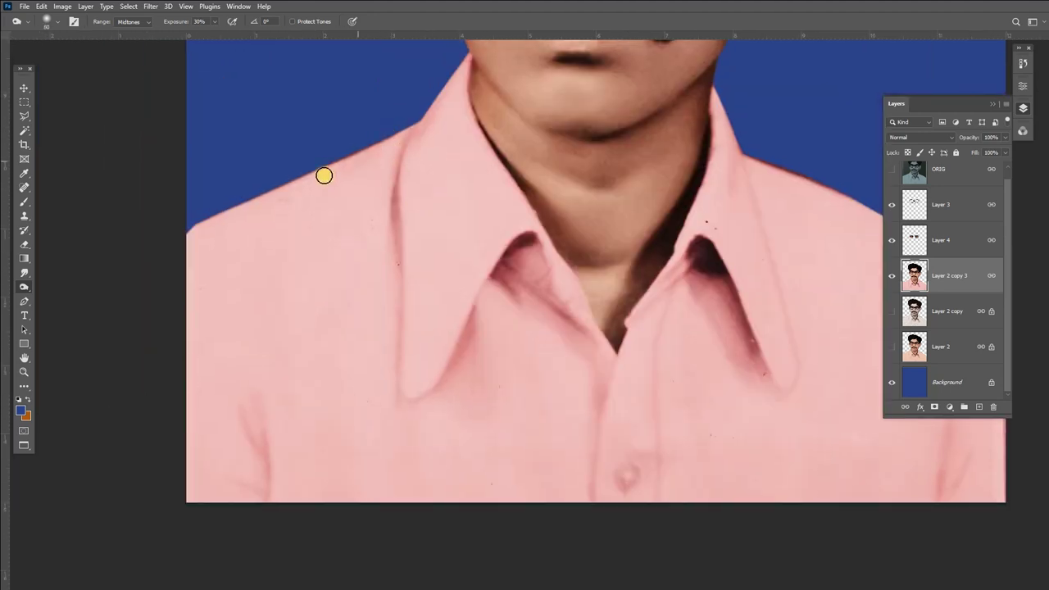
pyautogui.scroll(2, 621, 138)
pyautogui.scroll(-3, 640, 307)
pyautogui.scroll(3, 595, 355)
# Briefly try the Spot Healing Brush, then return to Dodge at 20% exposure.
pyautogui.press('j')
pyautogui.scroll(1, 595, 355)
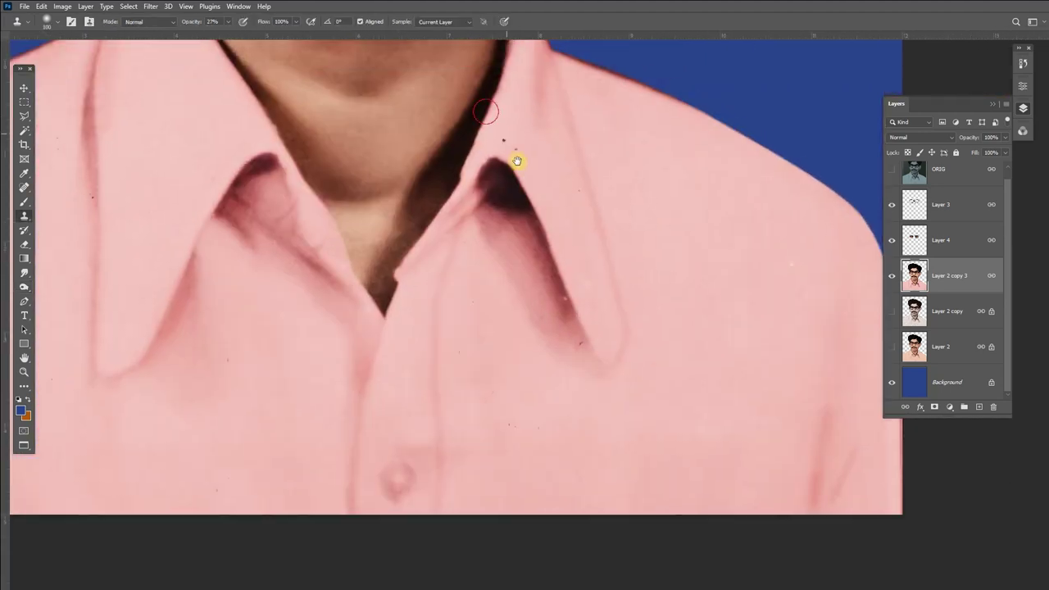
pyautogui.scroll(2, 581, 390)
pyautogui.press('o')
pyautogui.scroll(-1, 599, 150)
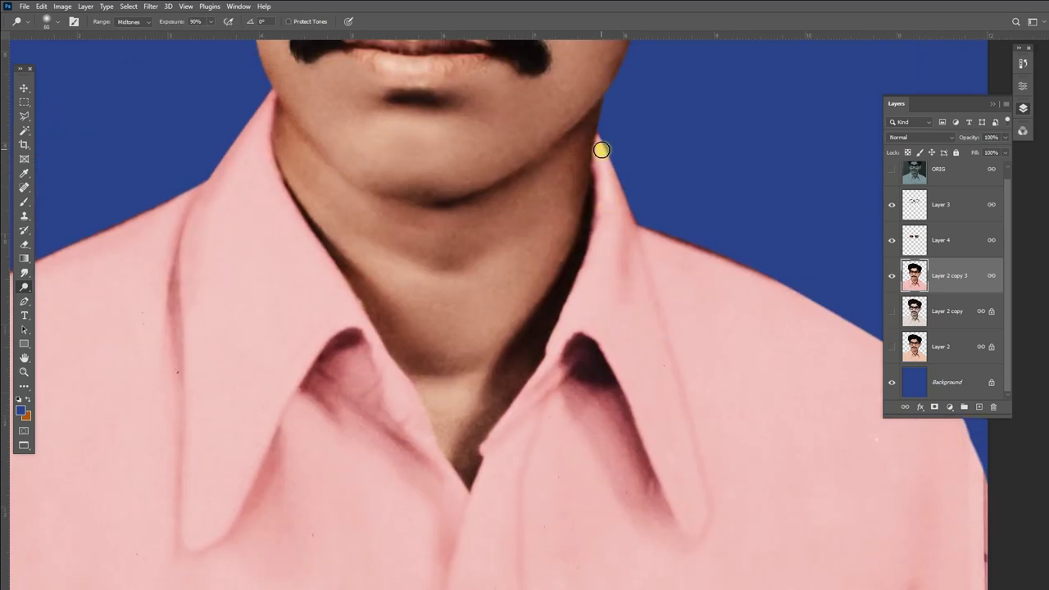
pyautogui.scroll(1, 664, 340)
pyautogui.press('2')
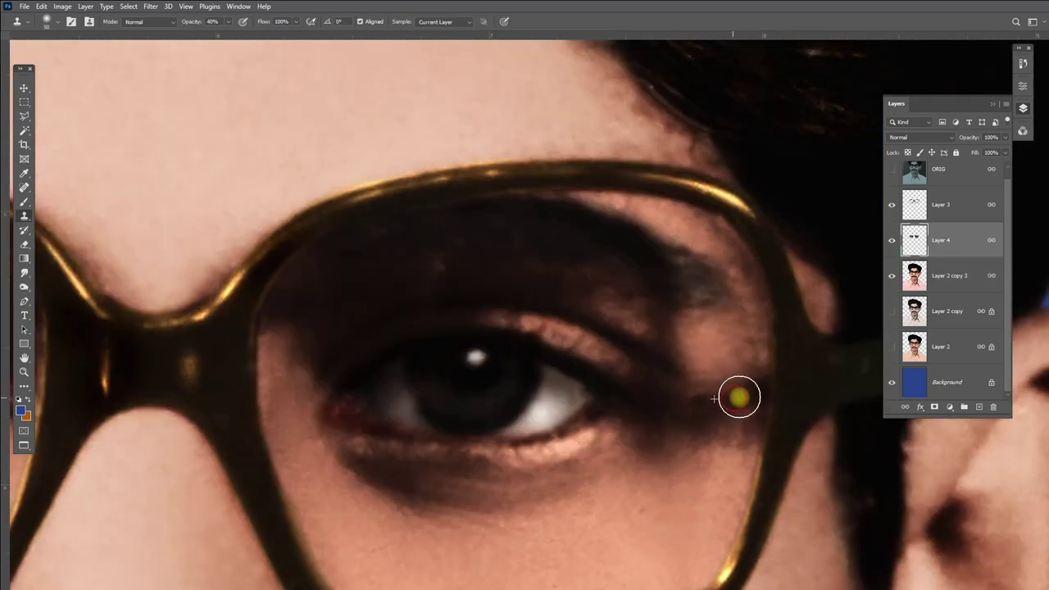
# Dodge the dark shadows under the lower lashes of both eyes.
pyautogui.scroll(-3, 740, 443)
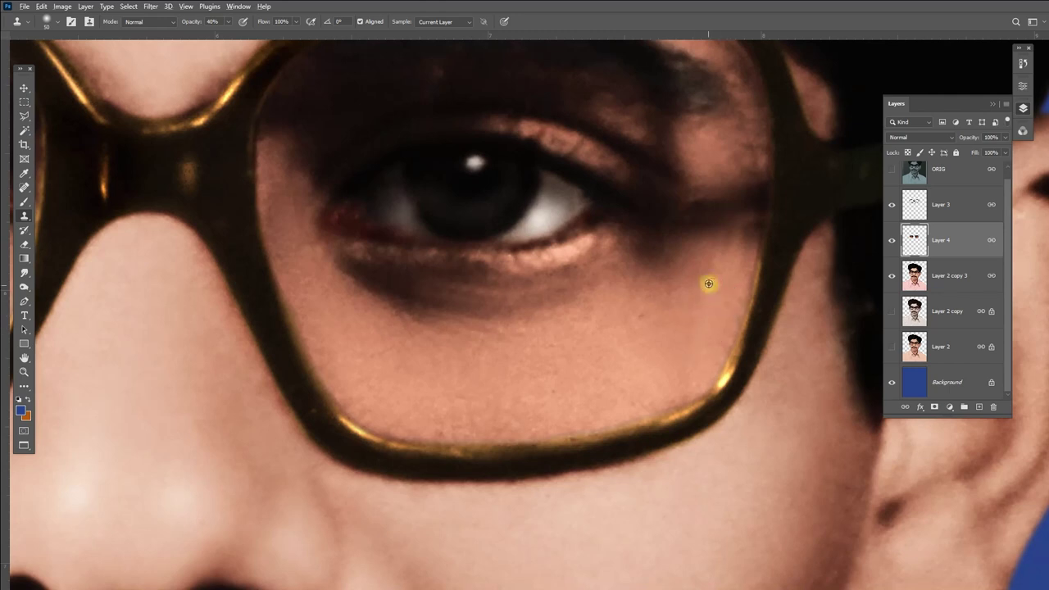
pyautogui.press('o')
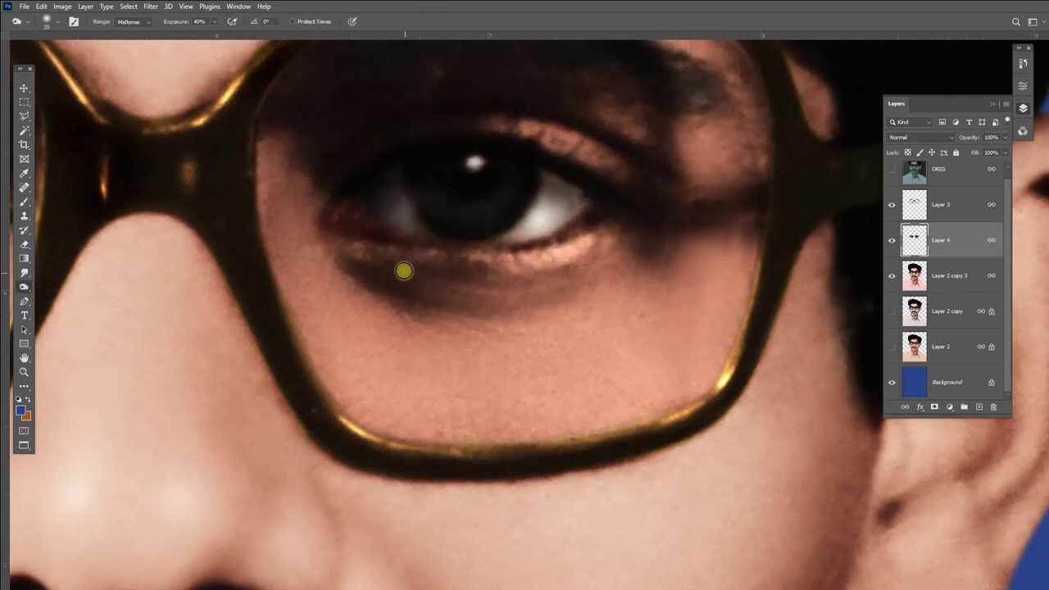
pyautogui.moveTo(399, 261); pyautogui.dragTo(542, 283)
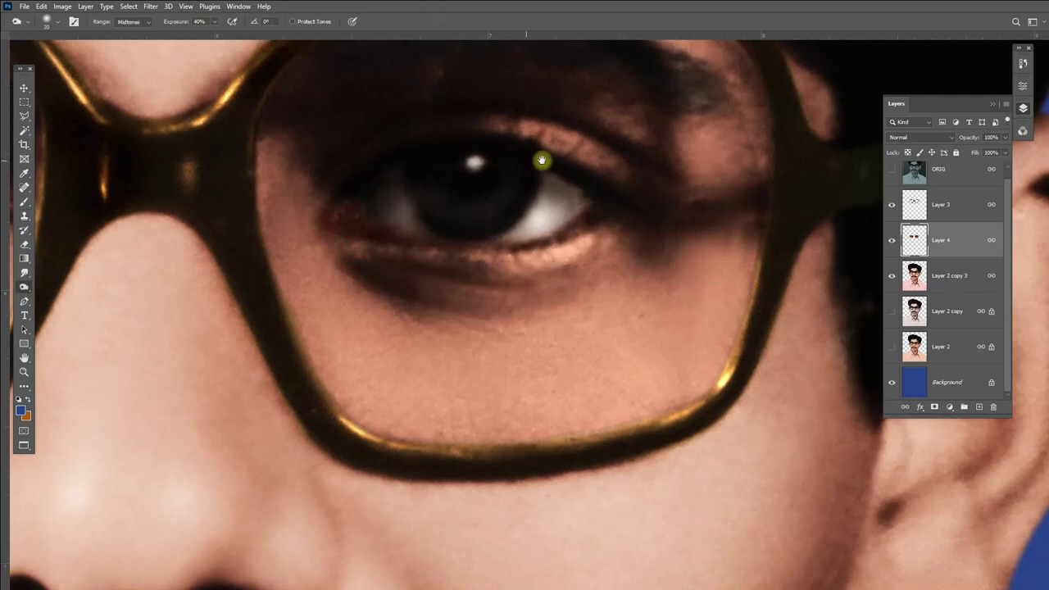
pyautogui.moveTo(542, 159); pyautogui.dragTo(630, 272)
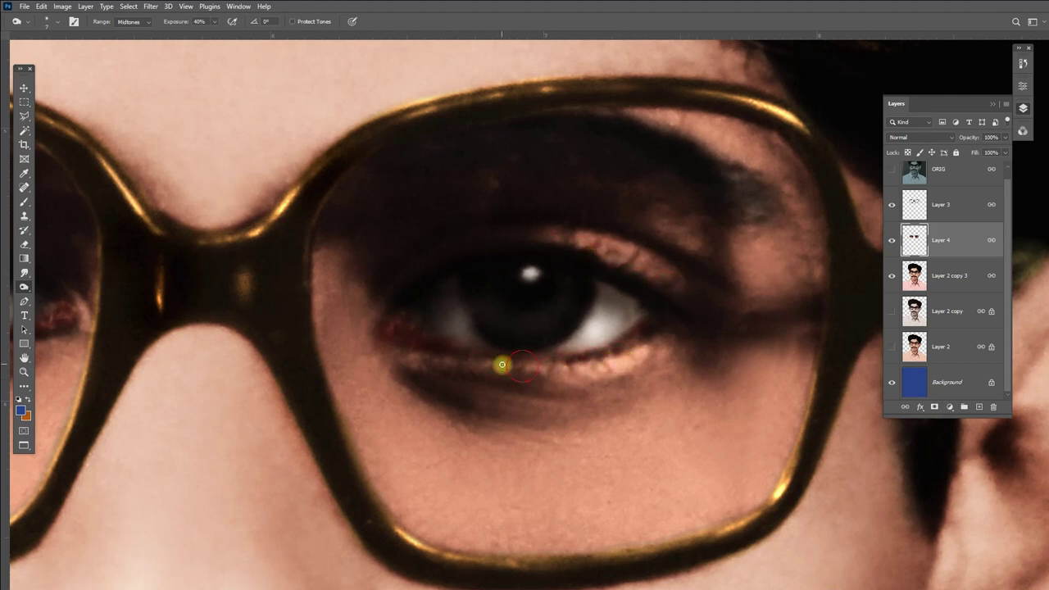
pyautogui.moveTo(502, 365); pyautogui.dragTo(734, 322)
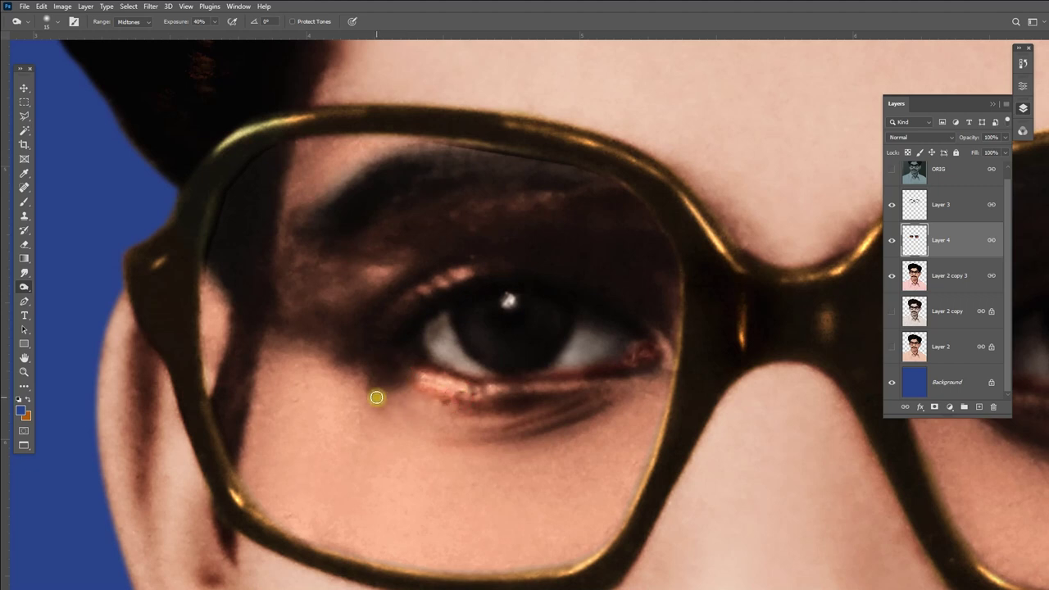
# Select the Clone Stamp and zoom out to centre the whole face.
pyautogui.press('s')
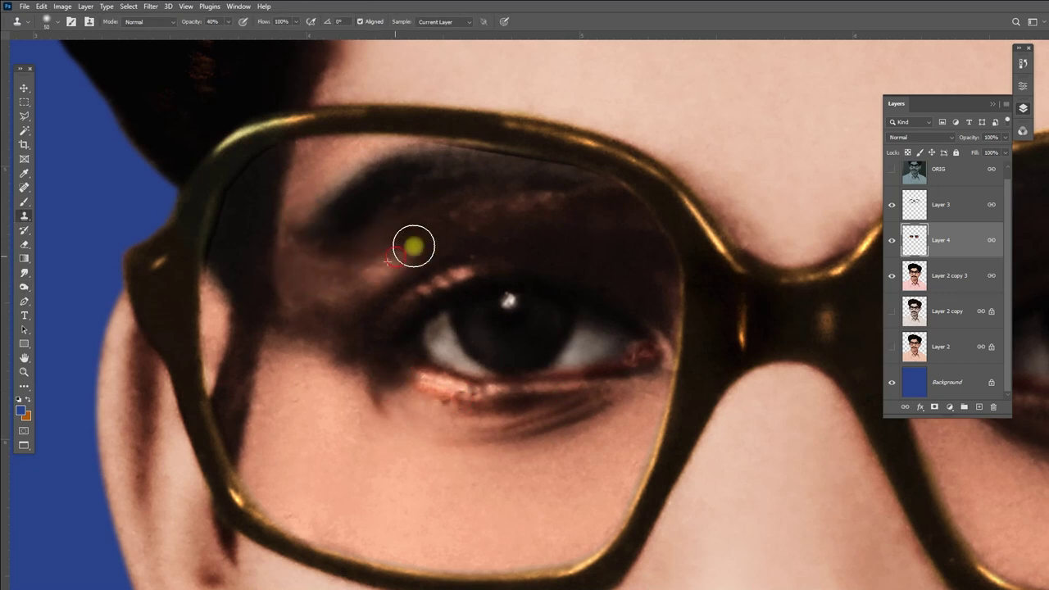
pyautogui.hotkey('ctrl', '-')
pyautogui.moveTo(632, 206); pyautogui.dragTo(491, 172)
# Cool the lenses on Layer 4 with Color Balance Cyan/Red -11 and Yellow/Blue about +29.
pyautogui.hotkey('ctrl', '-')
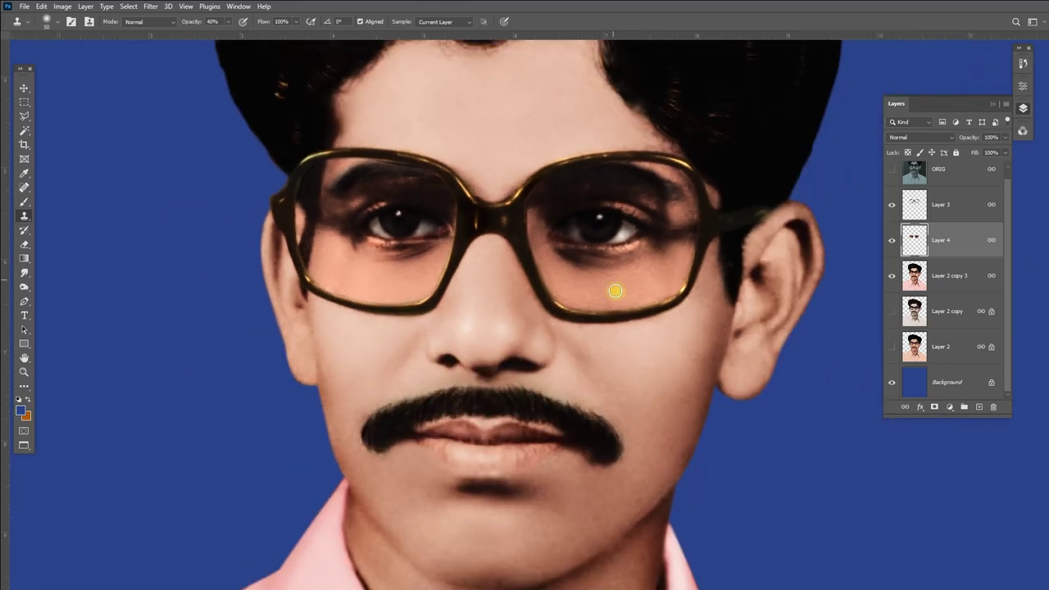
pyautogui.press('v')
pyautogui.hotkey('ctrl', 'b')
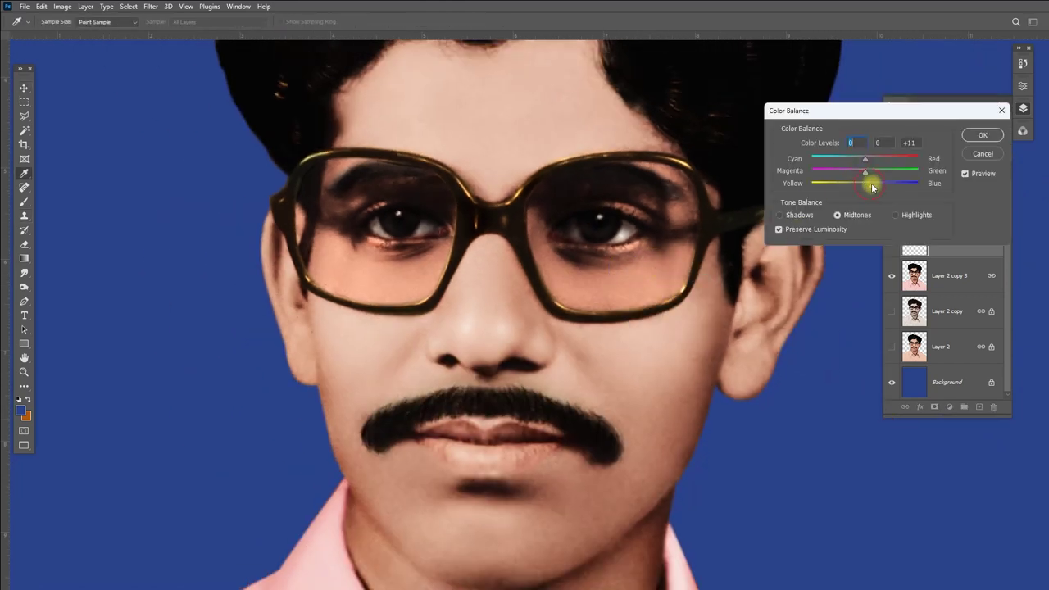
pyautogui.moveTo(871, 183); pyautogui.dragTo(871, 183)
pyautogui.moveTo(864, 159); pyautogui.dragTo(858, 154)
pyautogui.click(859, 156)
pyautogui.click(871, 171)
pyautogui.moveTo(871, 183); pyautogui.dragTo(881, 183)
pyautogui.press('Return')
pyautogui.scroll(-3, 580, 178)
# Make Layer 2 copy 3 the active layer.
pyautogui.scroll(-3, 554, 332)
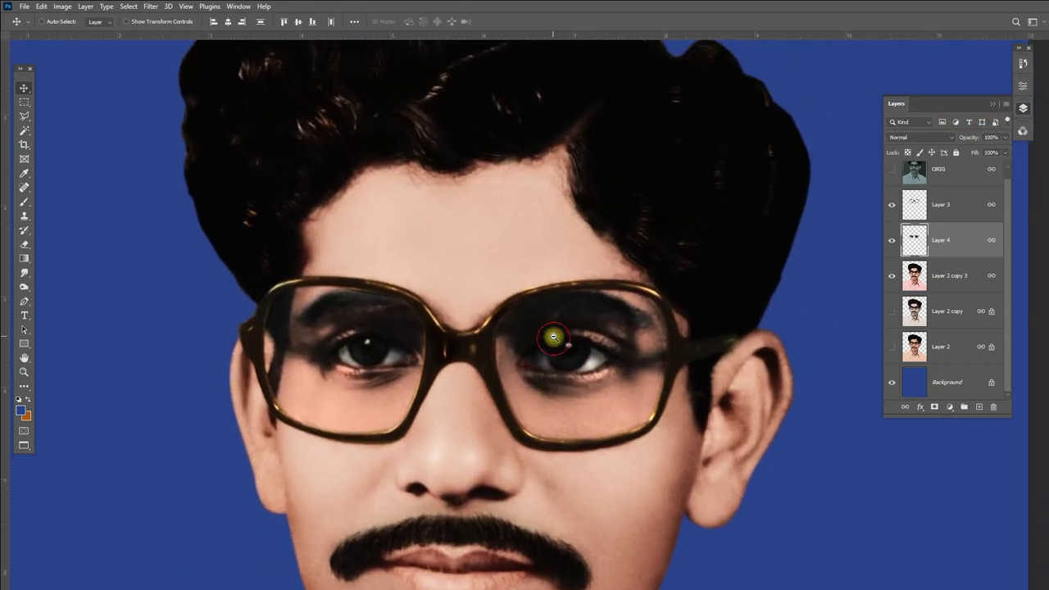
pyautogui.scroll(-2, 556, 327)
pyautogui.rightClick(505, 254)
pyautogui.click(525, 261)
pyautogui.scroll(2, 499, 251)
pyautogui.scroll(2, 586, 248)
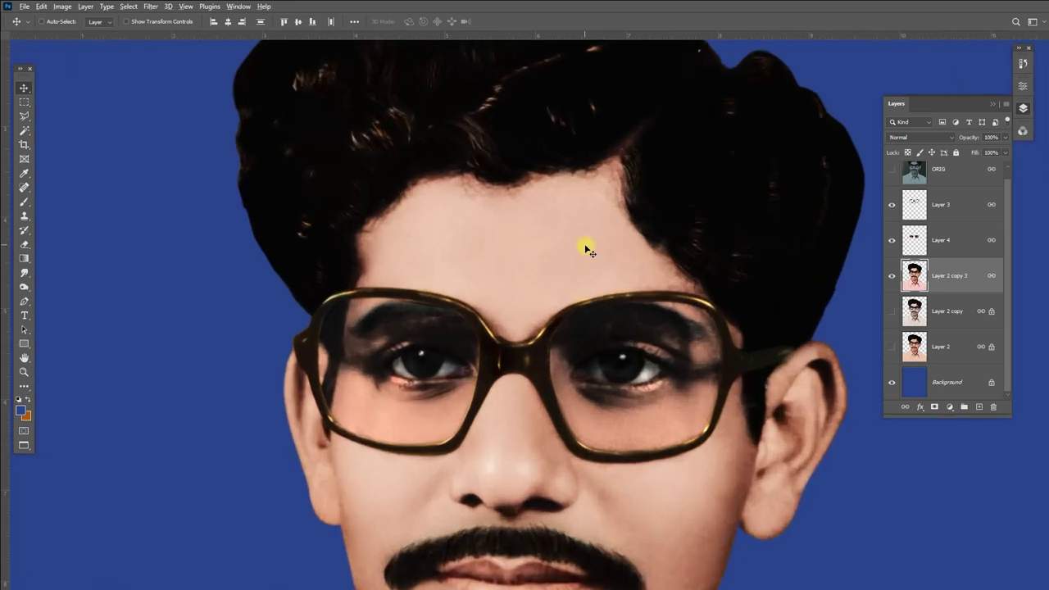
# In Selective Color, add black (+9) to the Neutrals.
pyautogui.hotkey('alt', 'i')
pyautogui.press('j')
pyautogui.press('s')
pyautogui.click(808, 95)
pyautogui.click(795, 178)
pyautogui.moveTo(791, 199); pyautogui.dragTo(796, 200)
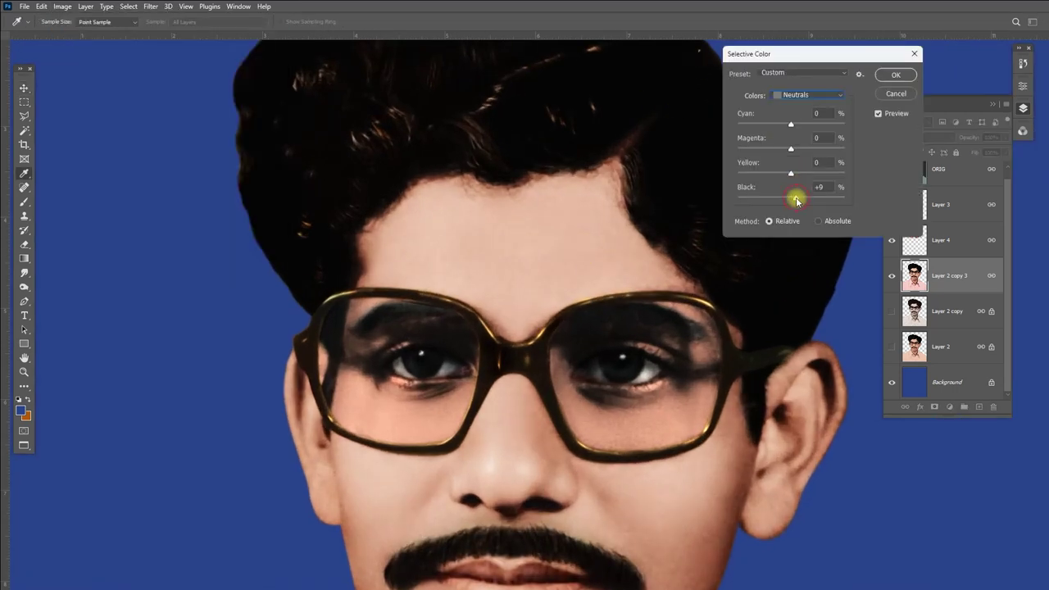
# Set the Whites black amount to +17 in Selective Color.
pyautogui.click(808, 95)
pyautogui.click(795, 168)
pyautogui.moveTo(826, 199); pyautogui.dragTo(821, 200)
pyautogui.moveTo(574, 343); pyautogui.dragTo(543, 198)
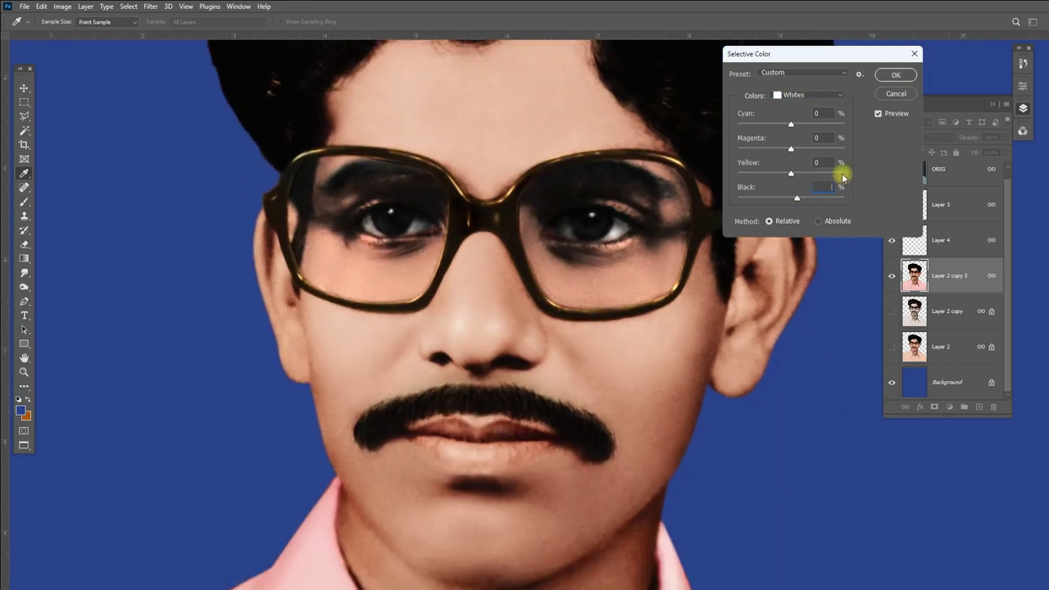
pyautogui.click(878, 114)
pyautogui.press('Return')
# Compare the Selective Color preview on and off, then apply it.
pyautogui.click(878, 114)
pyautogui.doubleClick(880, 115)
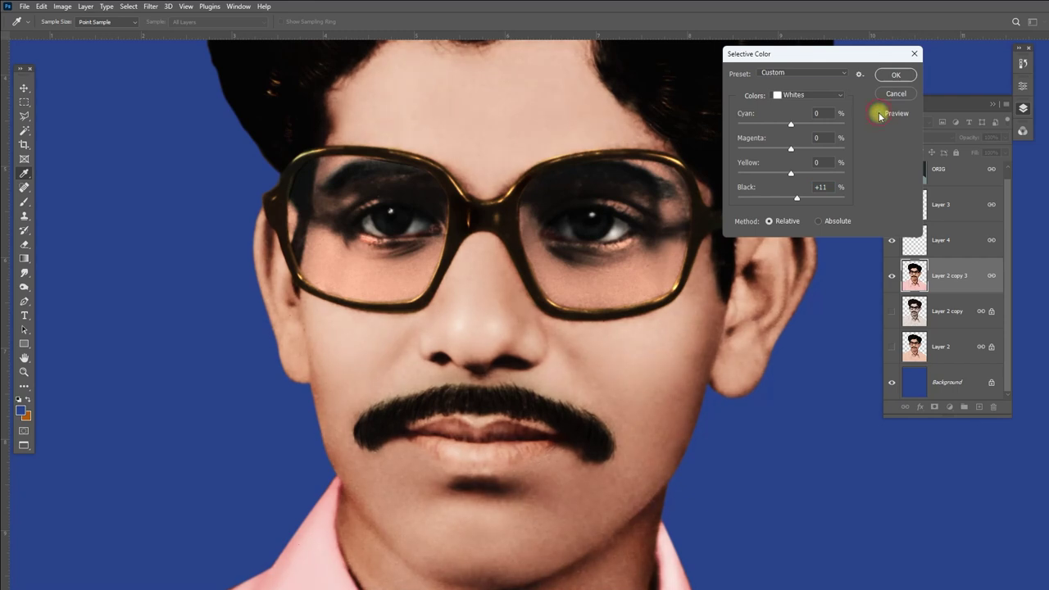
pyautogui.click(879, 115)
pyautogui.write('+17')
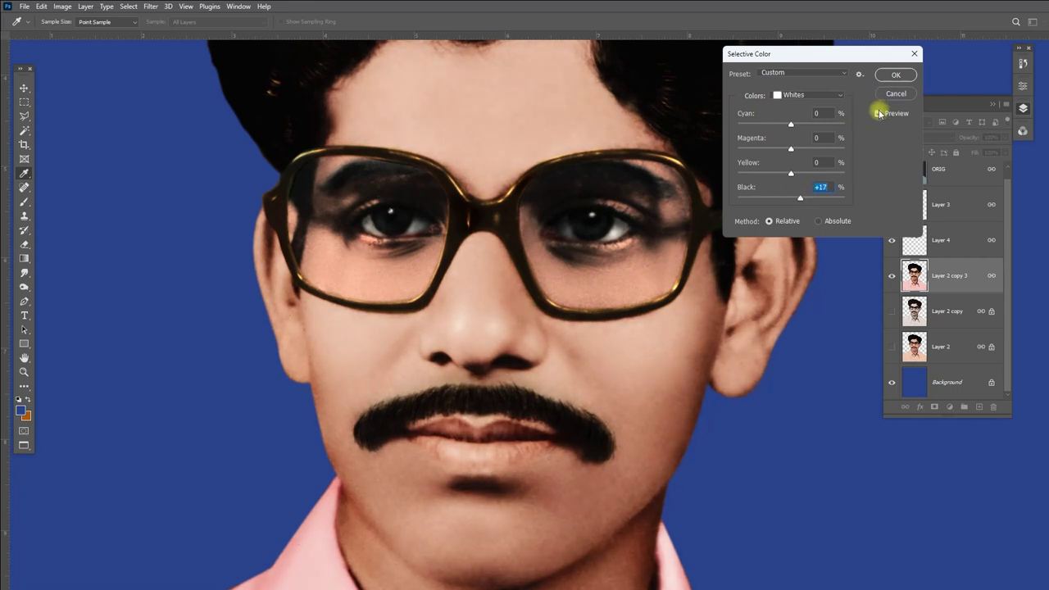
pyautogui.doubleClick(879, 114)
pyautogui.click(902, 74)
pyautogui.press('v')
pyautogui.hotkey('ctrl', '-')
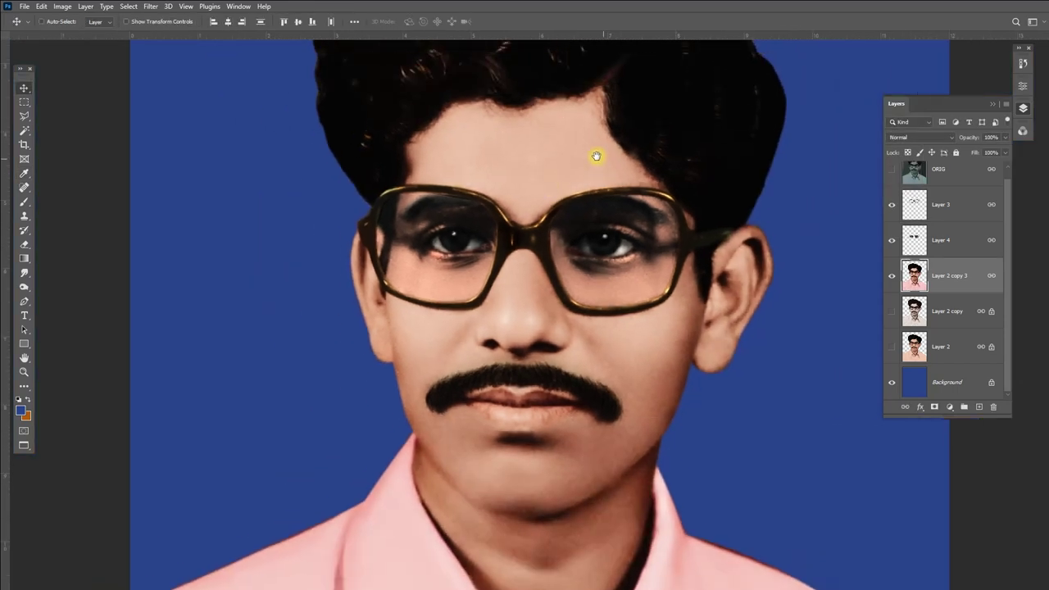
# Apply Pointillize with cell size 64 to the Background copy layer.
pyautogui.hotkey('ctrl', '-')
pyautogui.hotkey('ctrl', '-')
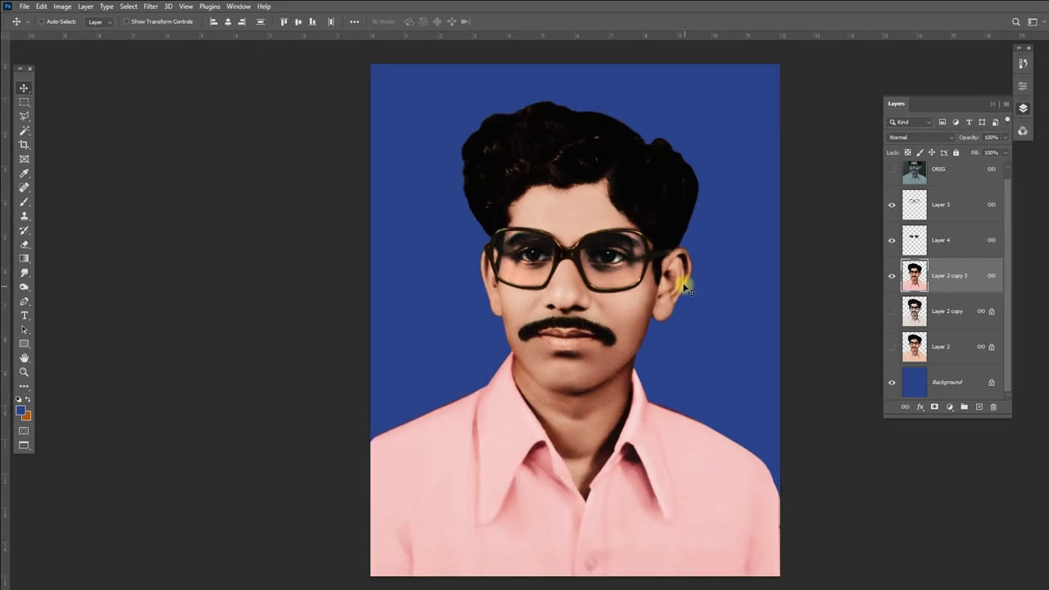
pyautogui.keyDown('ctrl'); pyautogui.click(698, 343); pyautogui.keyUp('ctrl')
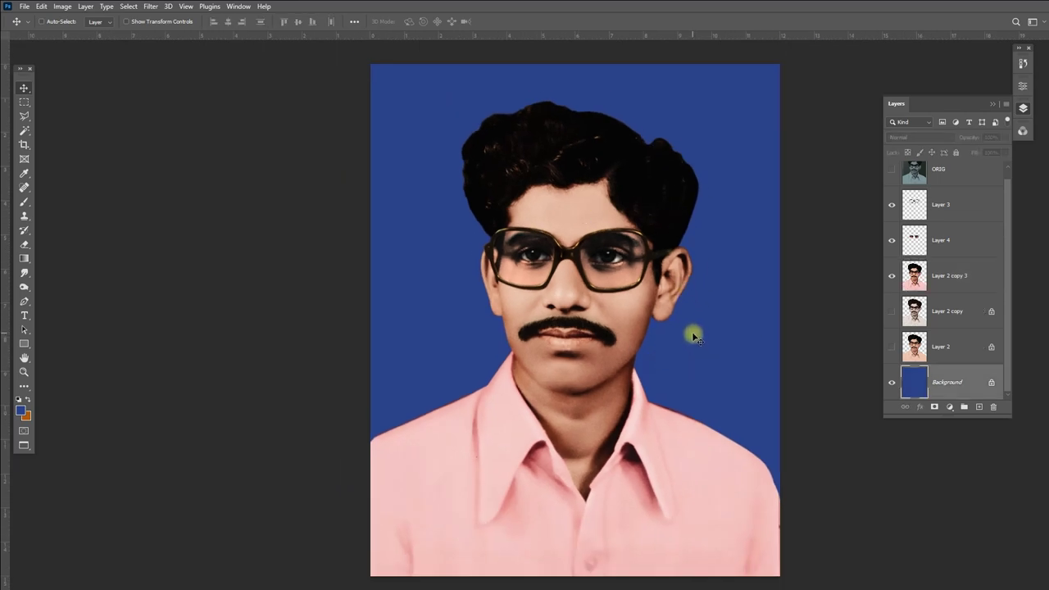
pyautogui.click(955, 377)
pyautogui.scroll(-1, 1007, 349)
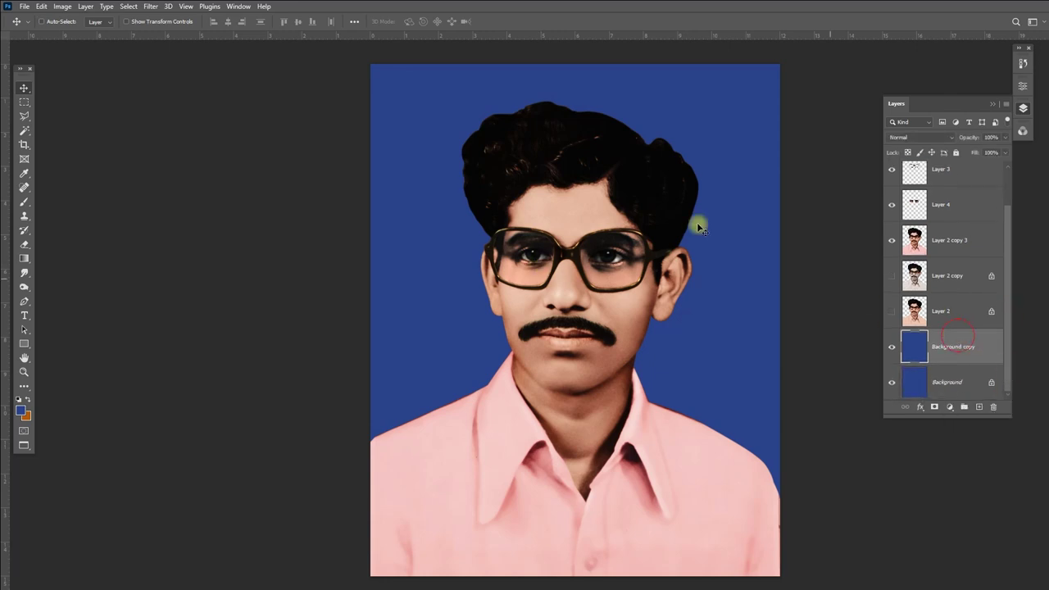
pyautogui.click(151, 7)
pyautogui.moveTo(172, 188)
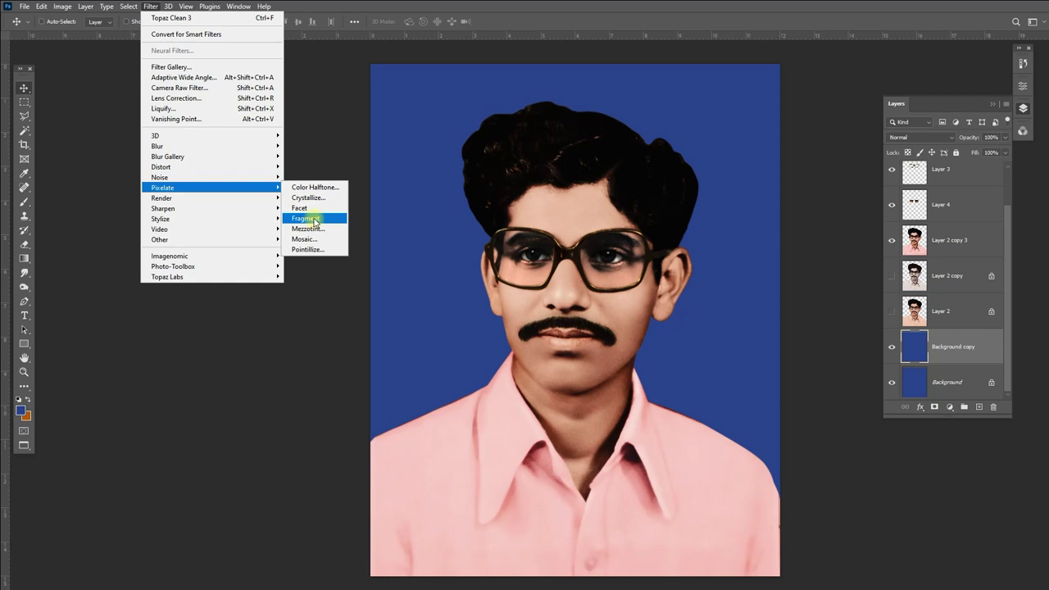
pyautogui.click(309, 249)
pyautogui.moveTo(443, 320); pyautogui.dragTo(492, 318)
pyautogui.click(613, 158)
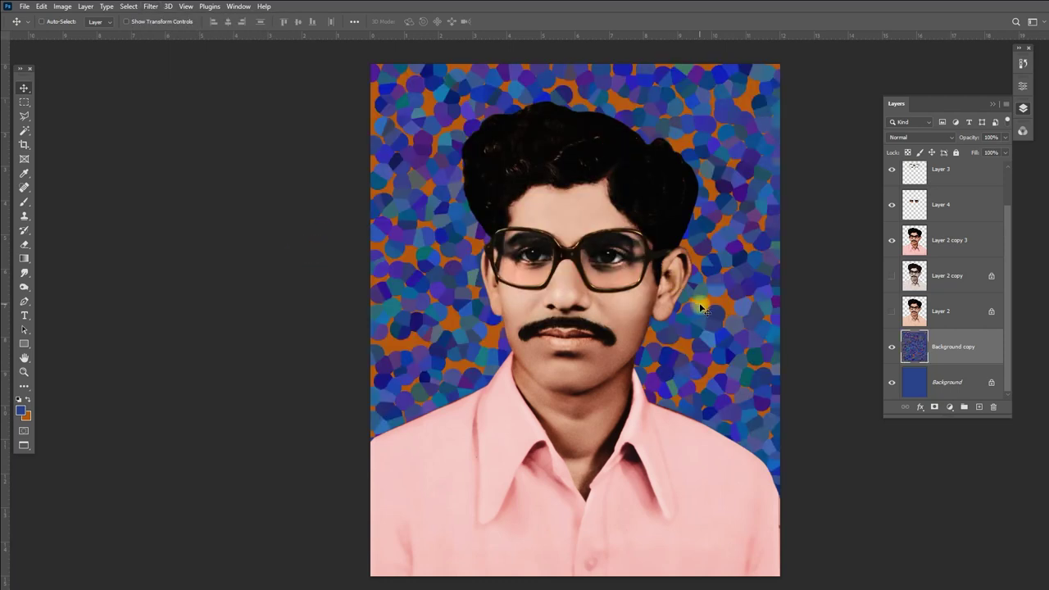
# Heavily blur the dotted background with a 61.1 px Gaussian Blur.
pyautogui.click(151, 7)
pyautogui.click(311, 190)
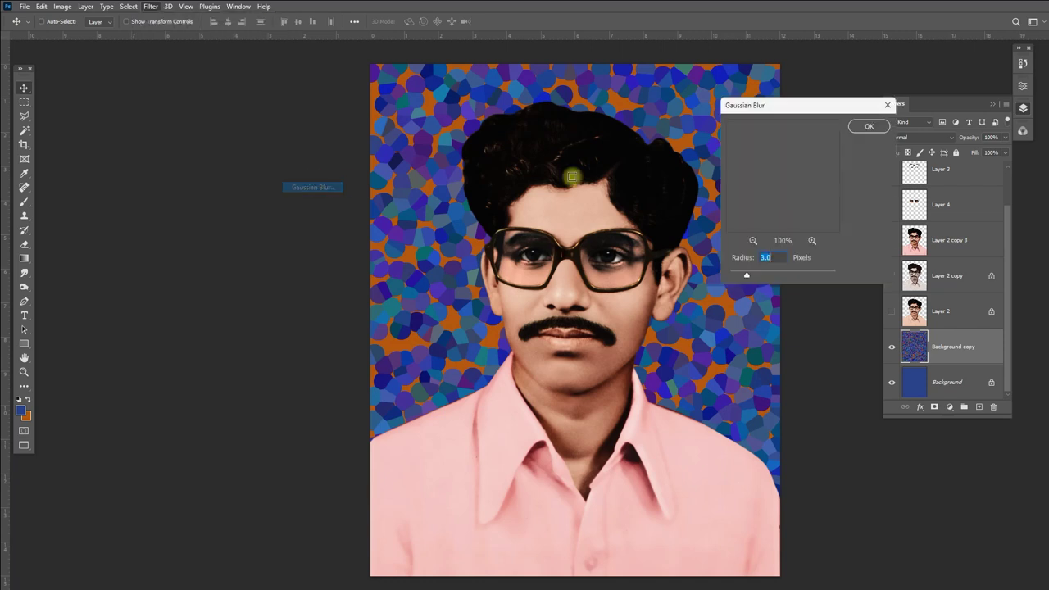
pyautogui.moveTo(778, 279); pyautogui.dragTo(801, 276)
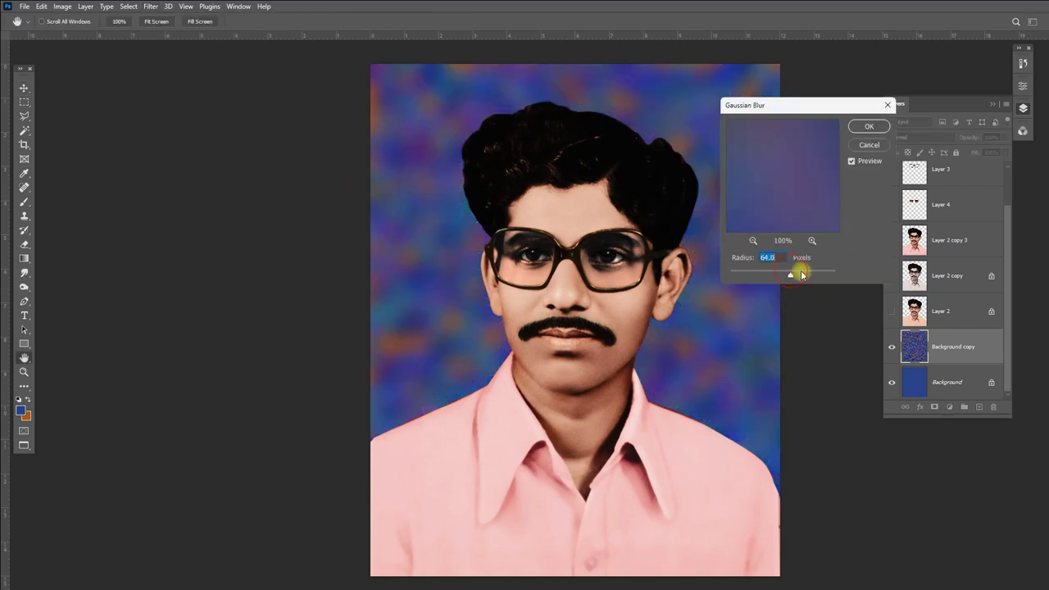
pyautogui.click(869, 126)
# Add a Motion Blur of -33° and 141 px to the background.
pyautogui.moveTo(649, 201); pyautogui.dragTo(639, 218)
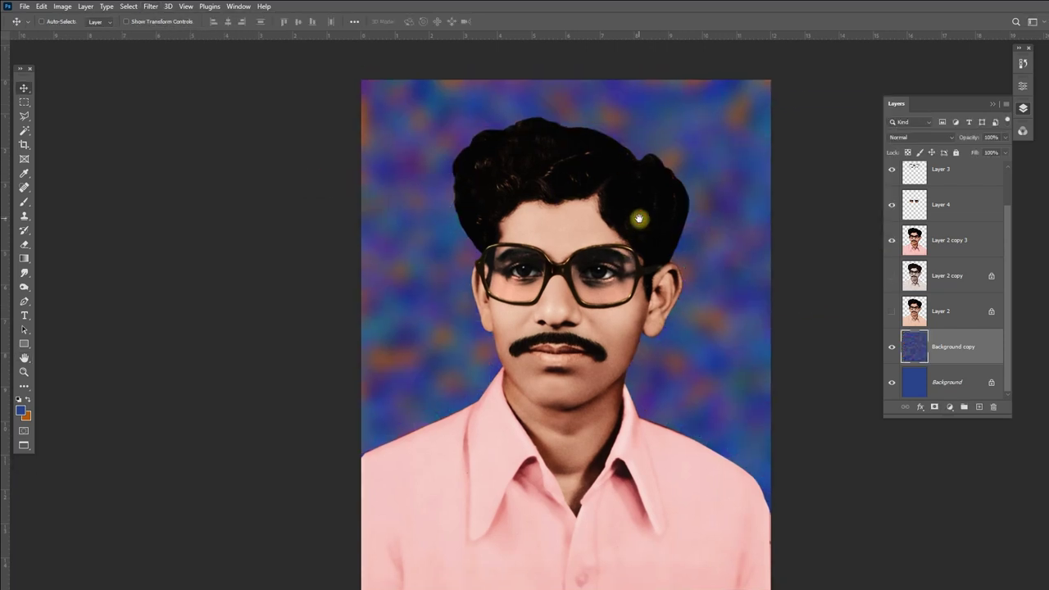
pyautogui.click(150, 6)
pyautogui.moveTo(180, 146)
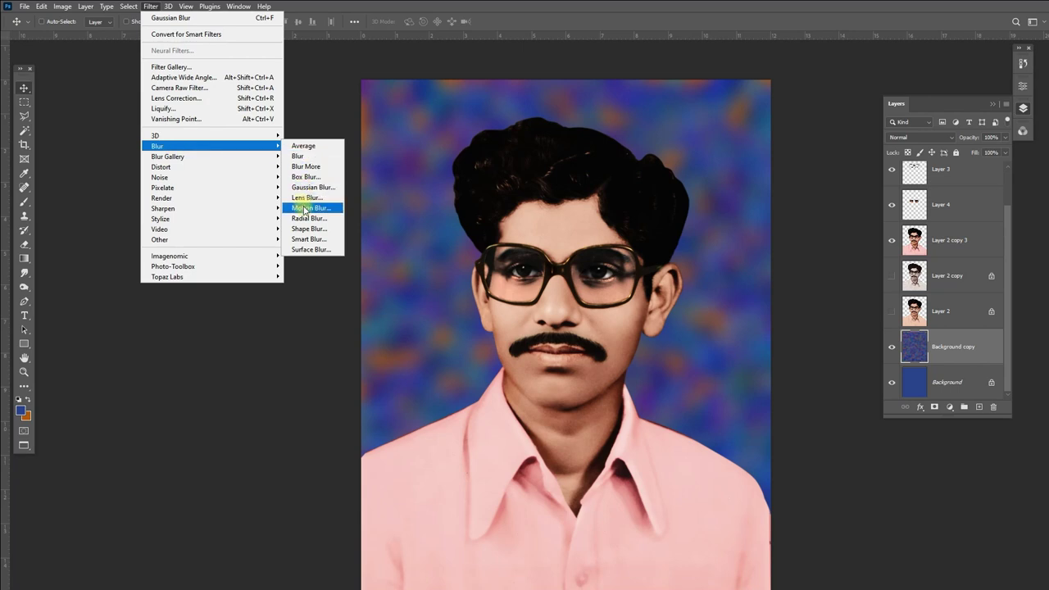
pyautogui.click(312, 223)
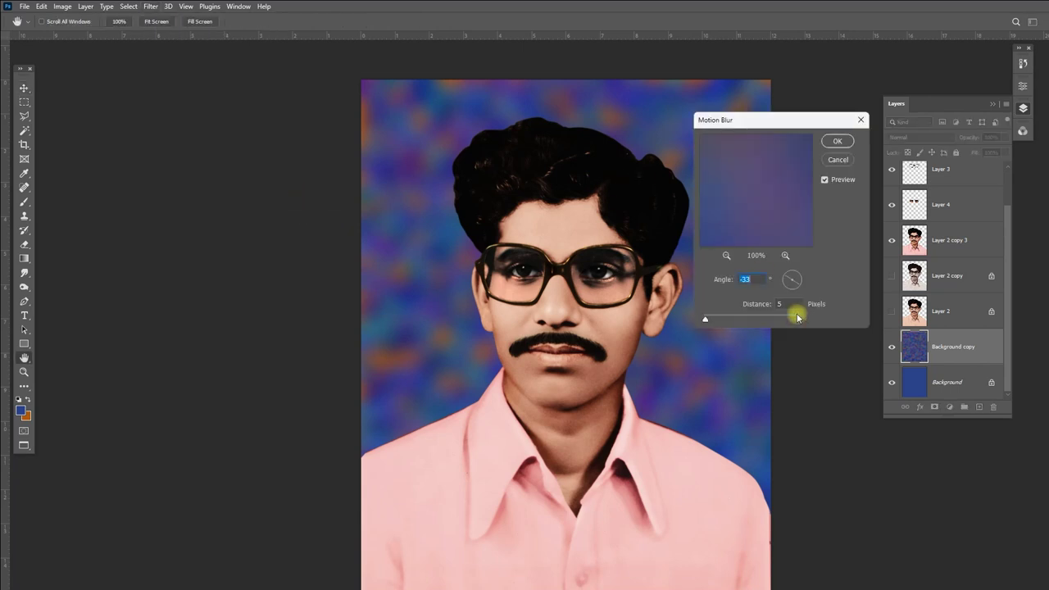
pyautogui.click(837, 142)
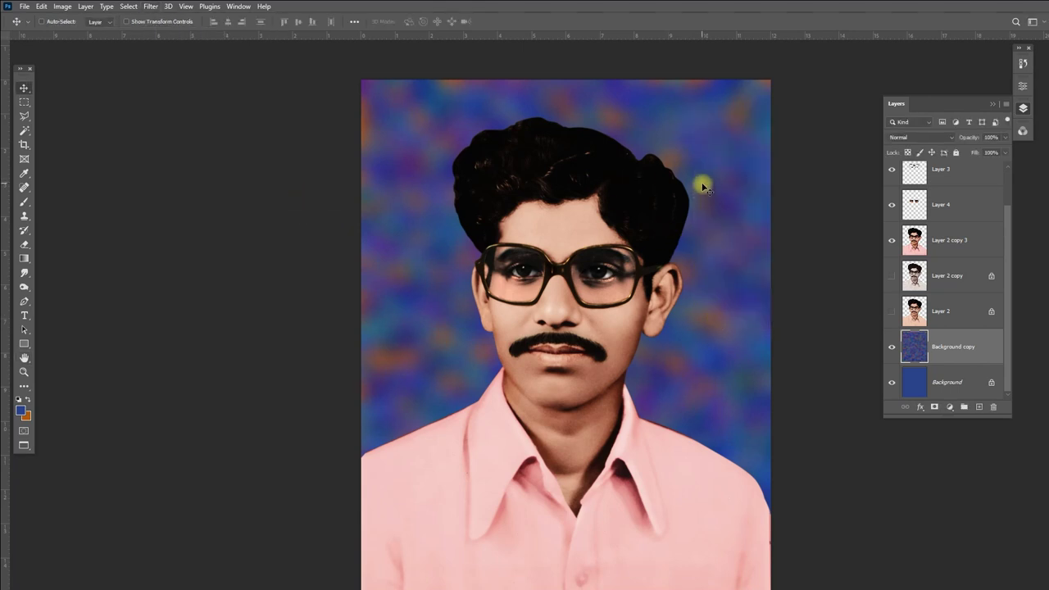
# Darken the background midtones to 0.83 with Levels.
pyautogui.hotkey('ctrl', 'l')
pyautogui.moveTo(827, 250); pyautogui.dragTo(836, 251)
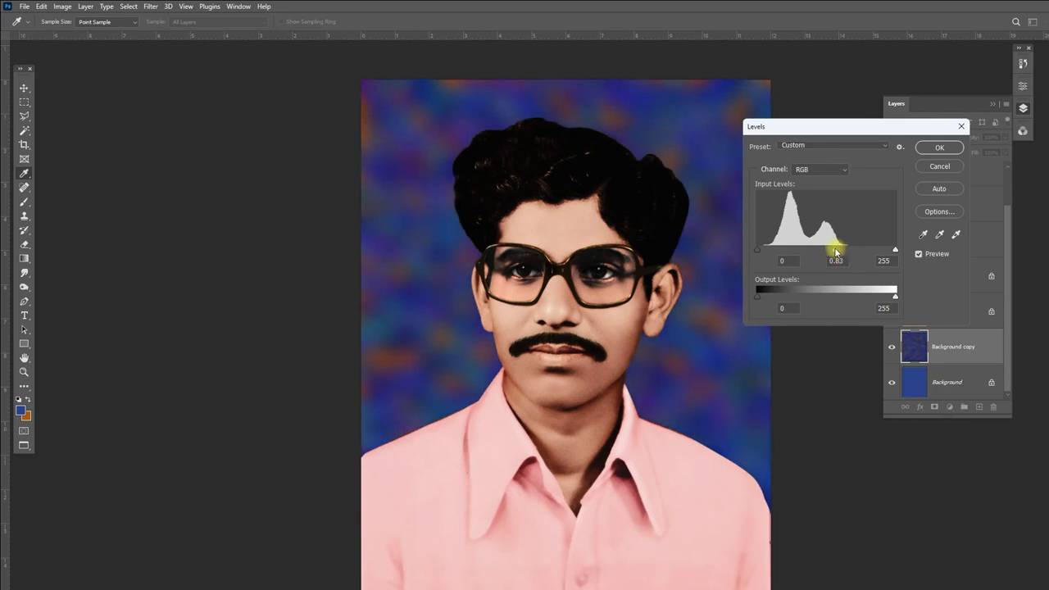
pyautogui.click(930, 149)
# With an enlarged Clone Stamp, cover the lower-left and beside-the-hair background with smooth blue.
pyautogui.press('s')
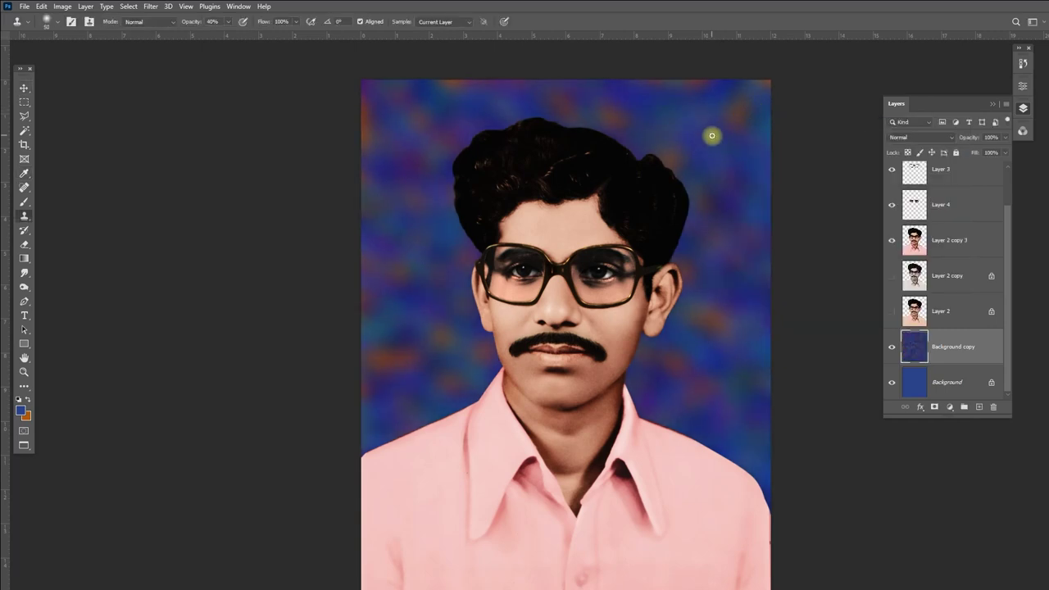
pyautogui.press(']')
pyautogui.press(']')
pyautogui.press(']')
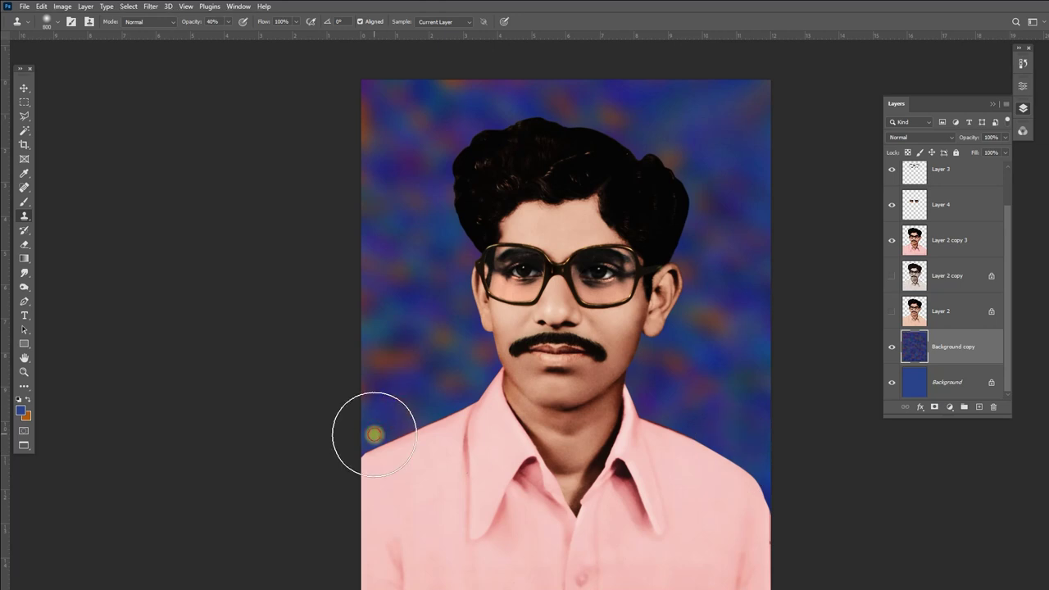
pyautogui.moveTo(362, 220)
pyautogui.mouseDown()
pyautogui.moveTo(389, 349)
pyautogui.moveTo(388, 408)
pyautogui.mouseUp()
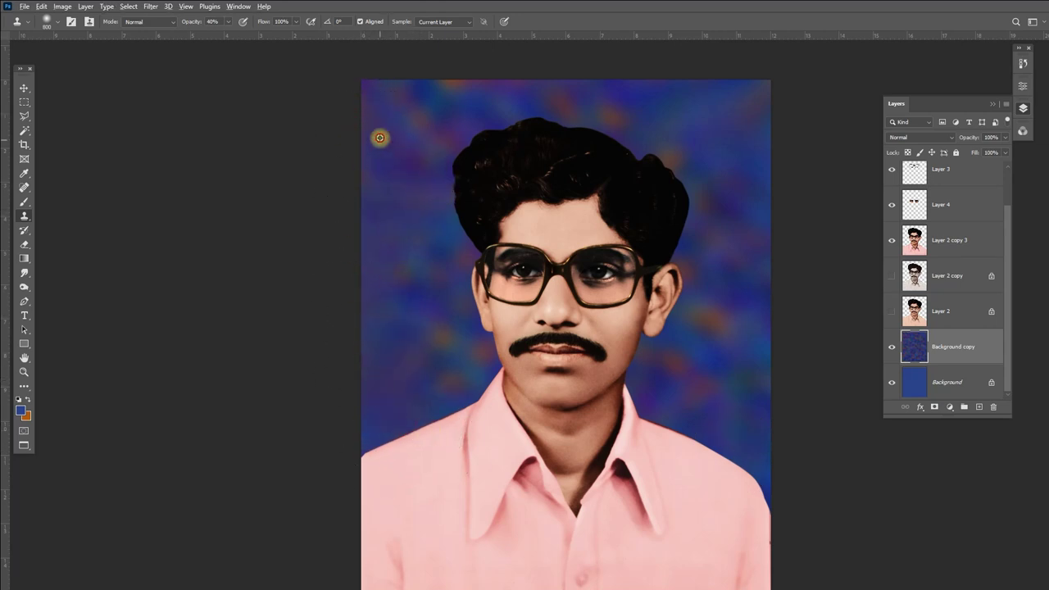
pyautogui.moveTo(683, 118)
pyautogui.mouseDown()
pyautogui.moveTo(628, 122)
pyautogui.moveTo(716, 204)
pyautogui.moveTo(707, 409)
pyautogui.mouseUp()
# With a 500 px clone brush, clone clean blue beside the face, hair edge and ear.
pyautogui.press('[')
pyautogui.press('[')
pyautogui.keyDown('alt'); pyautogui.click(667, 359); pyautogui.keyUp('alt')
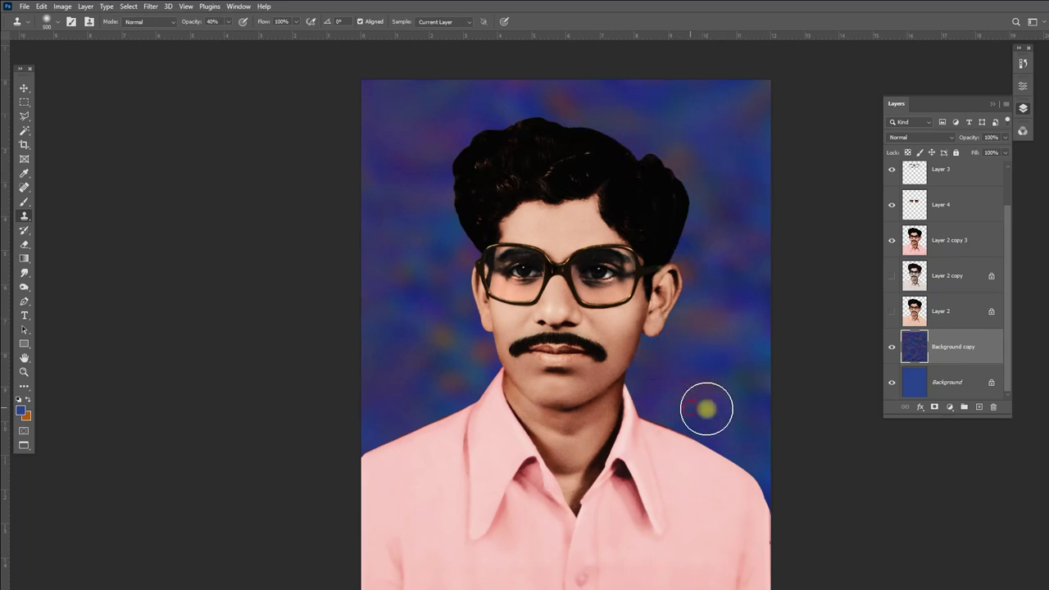
pyautogui.moveTo(476, 375); pyautogui.dragTo(450, 304)
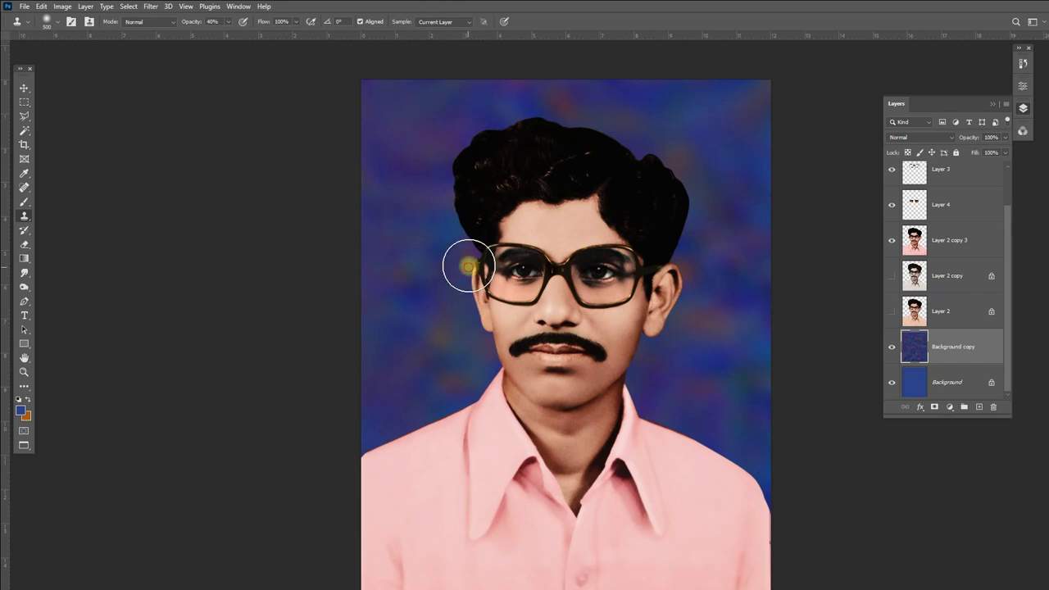
pyautogui.moveTo(468, 266); pyautogui.dragTo(443, 209)
pyautogui.keyDown('alt'); pyautogui.click(456, 297); pyautogui.keyUp('alt')
pyautogui.press('Tab')
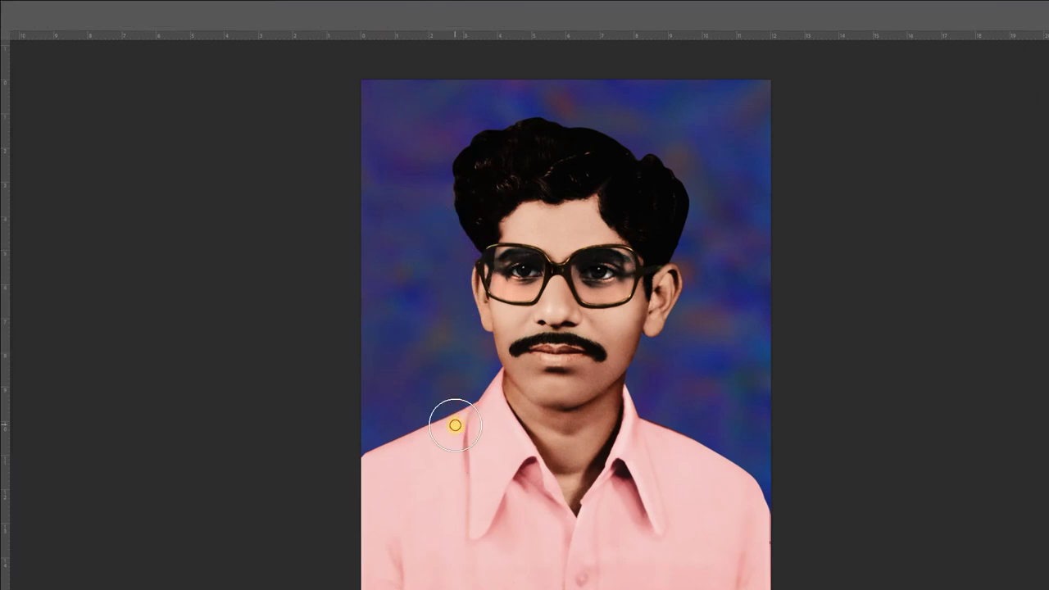
pyautogui.press('Tab')
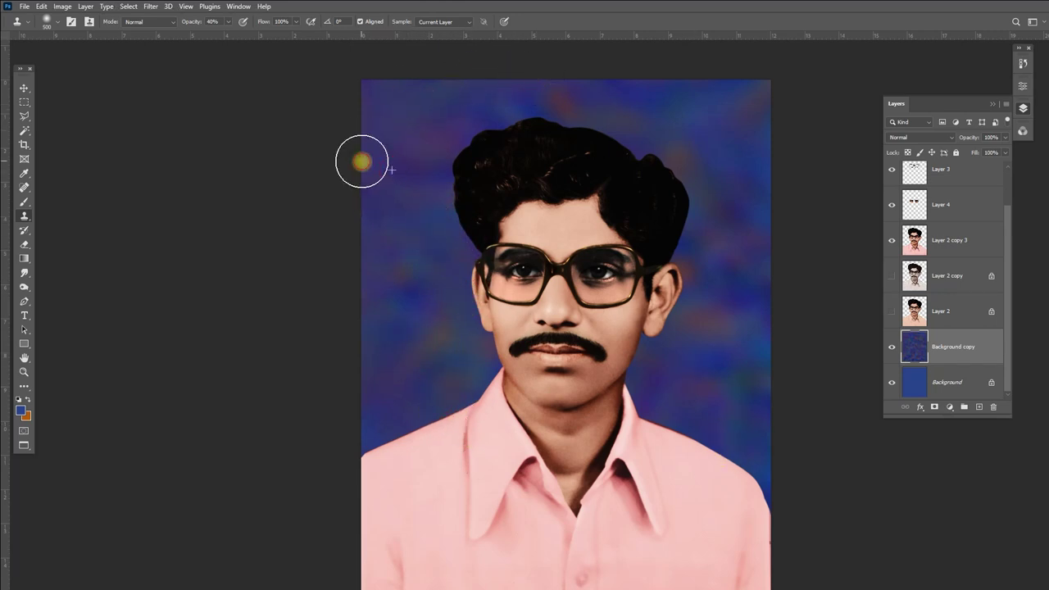
pyautogui.moveTo(689, 237); pyautogui.dragTo(709, 271)
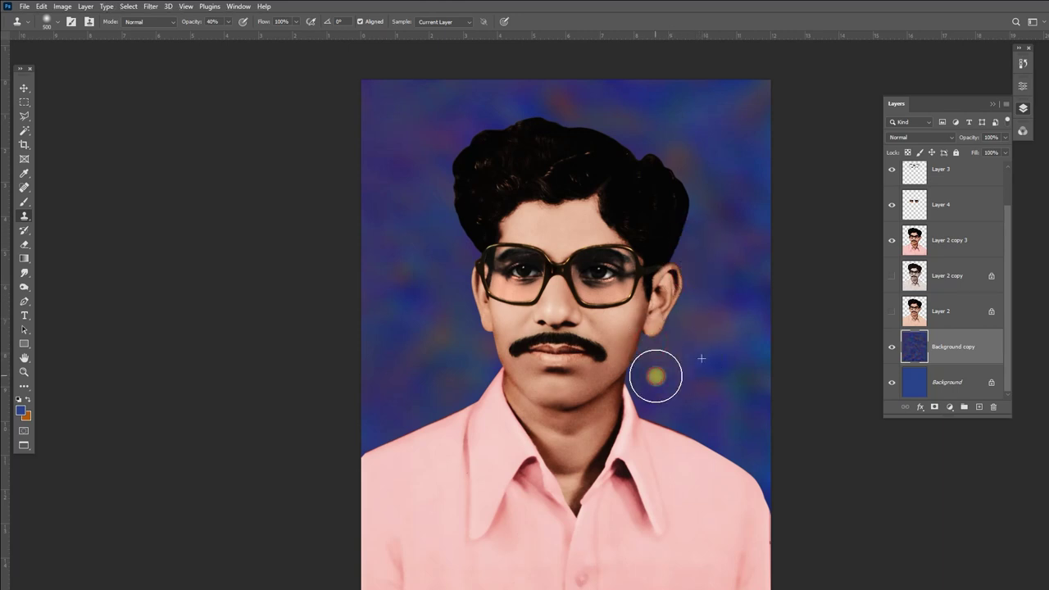
# Pick the Dodge tool, enlarge its brush and reposition the photo.
pyautogui.click(25, 289)
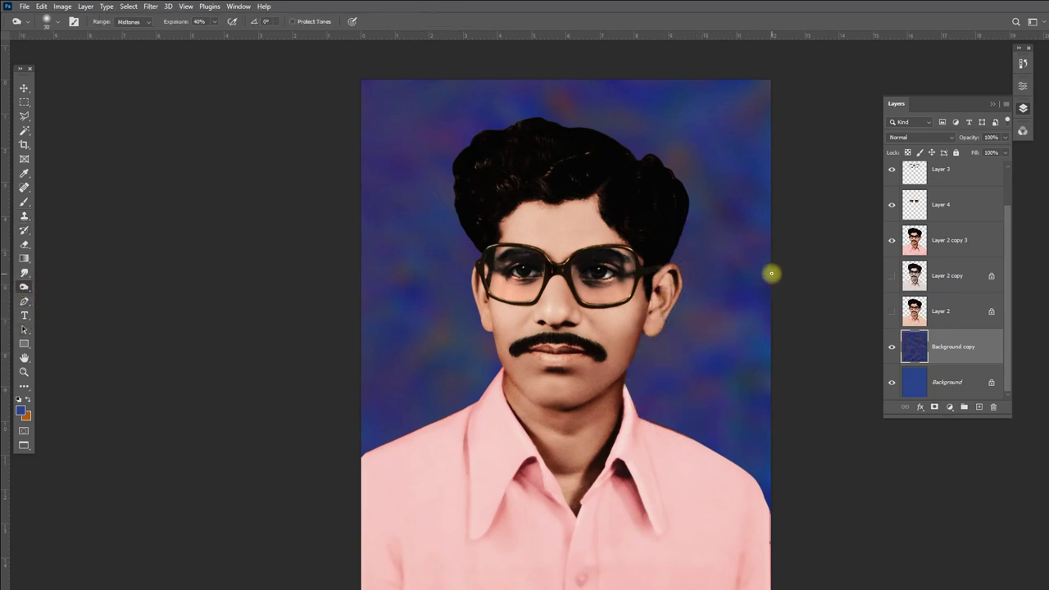
pyautogui.press(']')
pyautogui.press(']')
pyautogui.press(']')
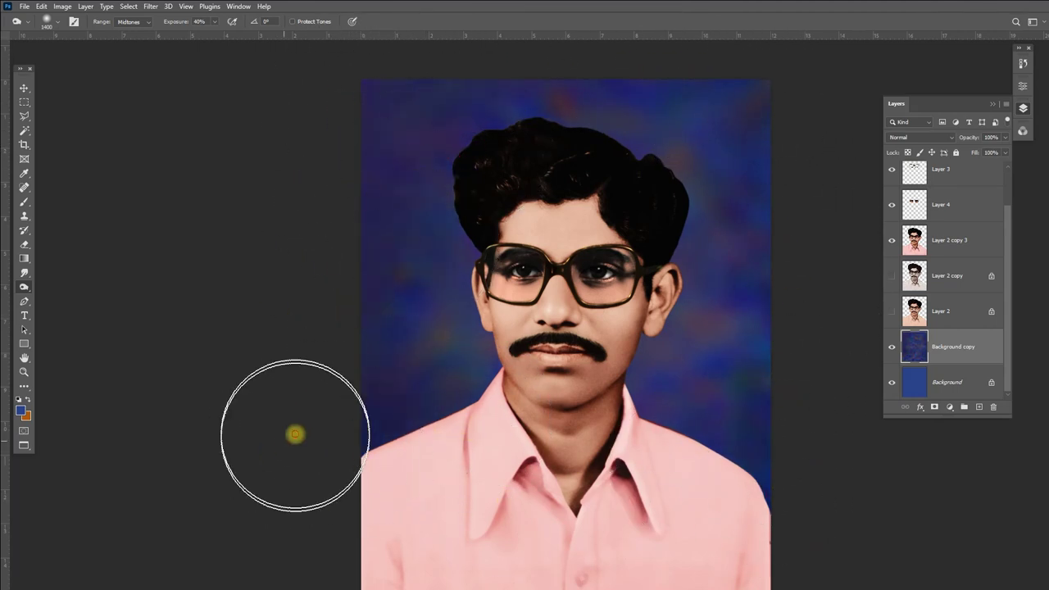
pyautogui.scroll(3, 416, 143)
pyautogui.hscroll(2, 417, 142)
pyautogui.scroll(-4, 750, 382)
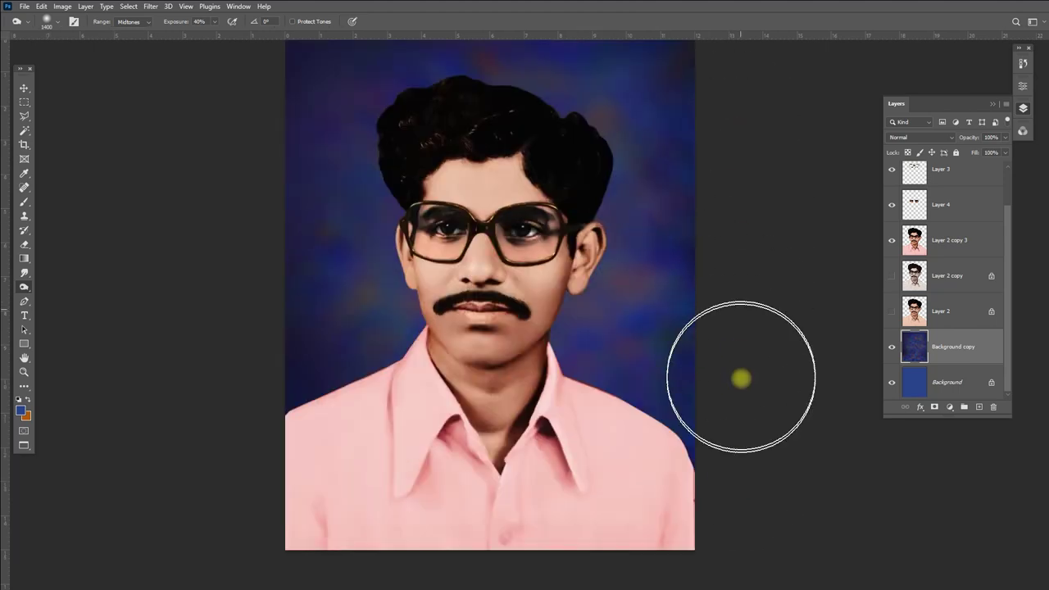
pyautogui.moveTo(511, 434); pyautogui.dragTo(571, 474)
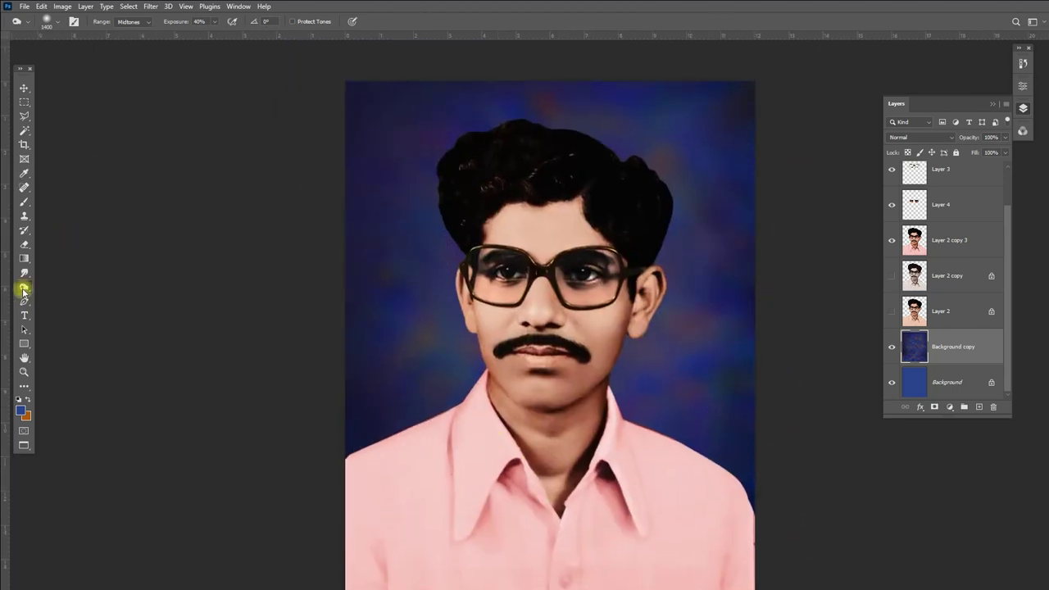
# Darken the bright background beside the face with the Burn tool (Highlights, 900 px).
pyautogui.rightClick(24, 287)
pyautogui.click(57, 301)
pyautogui.click(132, 22)
pyautogui.click(129, 48)
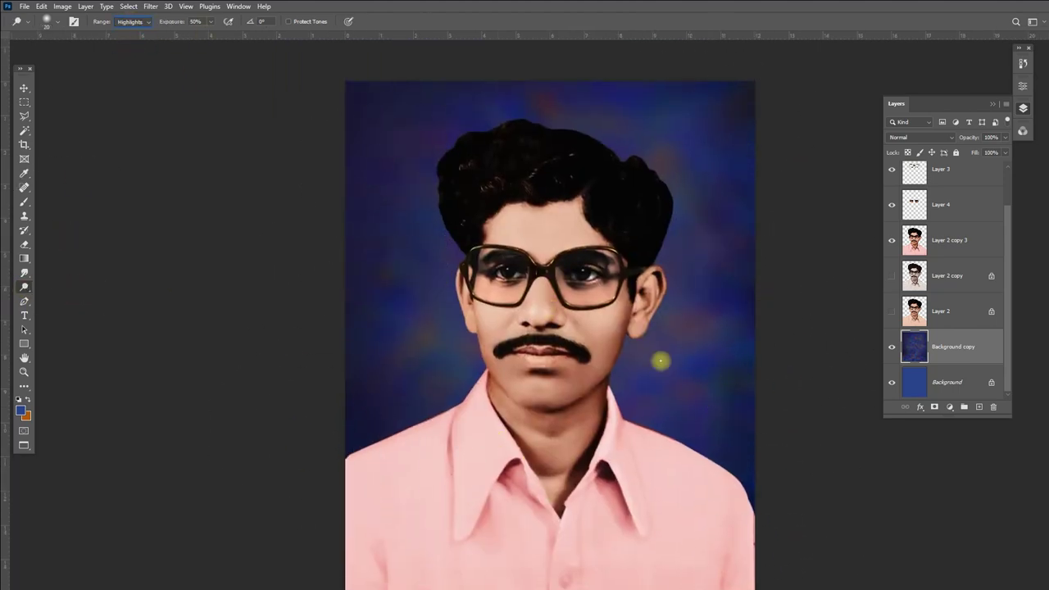
pyautogui.rightClick(638, 369)
pyautogui.press('Return')
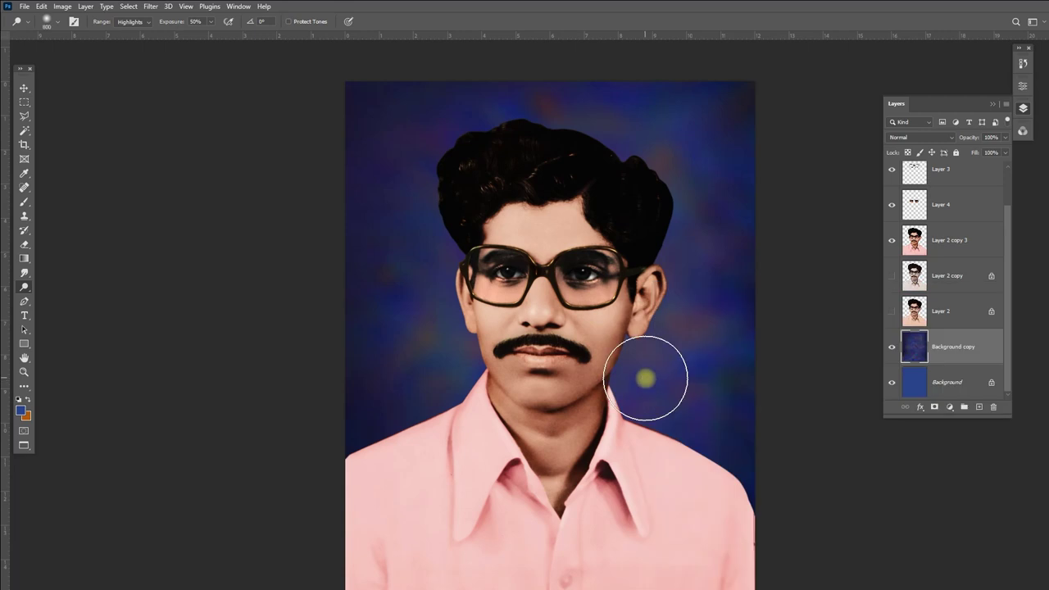
pyautogui.scroll(1, 681, 294)
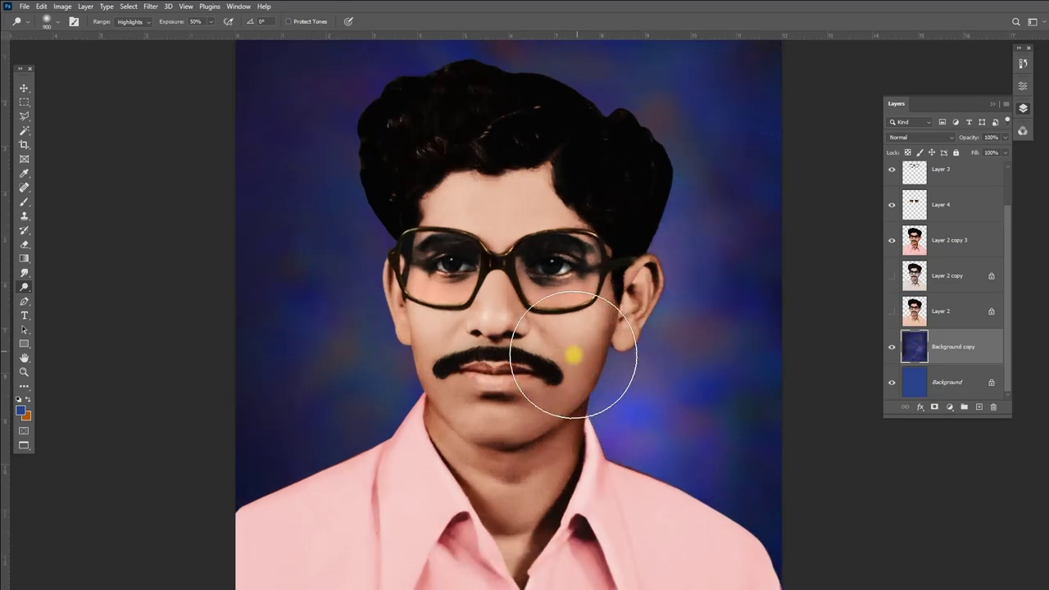
pyautogui.moveTo(394, 208); pyautogui.dragTo(414, 155)
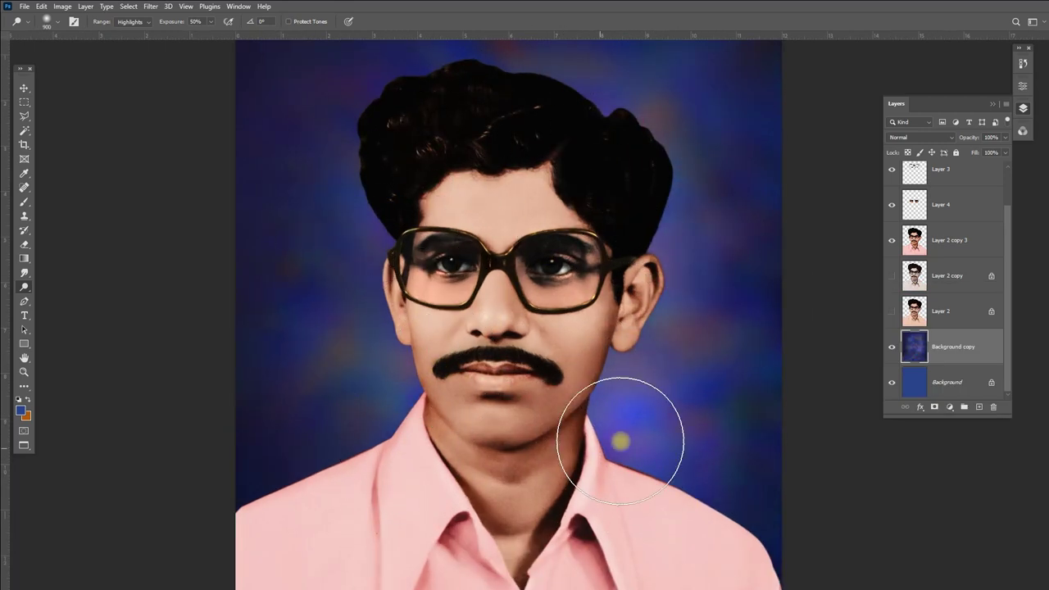
# Reapply Gaussian Blur to the blue background copy.
pyautogui.hotkey('ctrl', '0')
pyautogui.press('v')
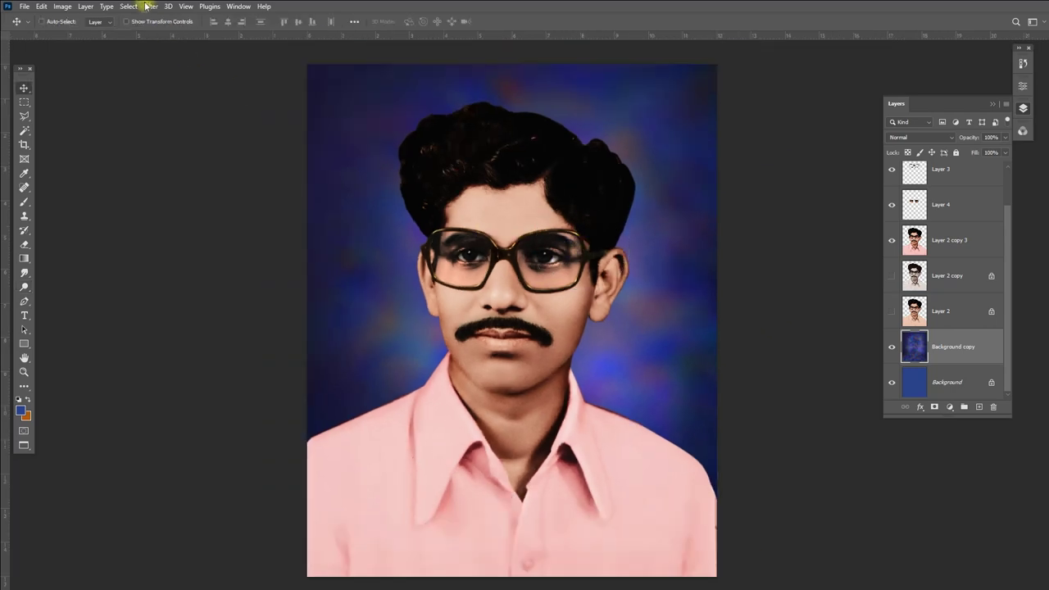
pyautogui.click(150, 6)
pyautogui.click(313, 189)
pyautogui.press('Return')
pyautogui.scroll(2, 616, 244)
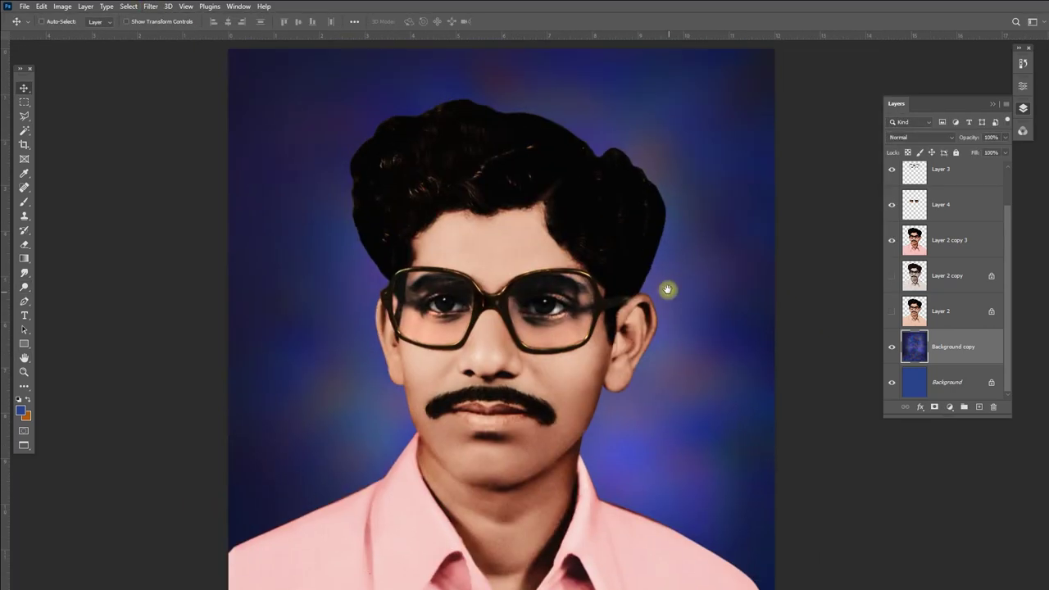
pyautogui.scroll(-1, 650, 259)
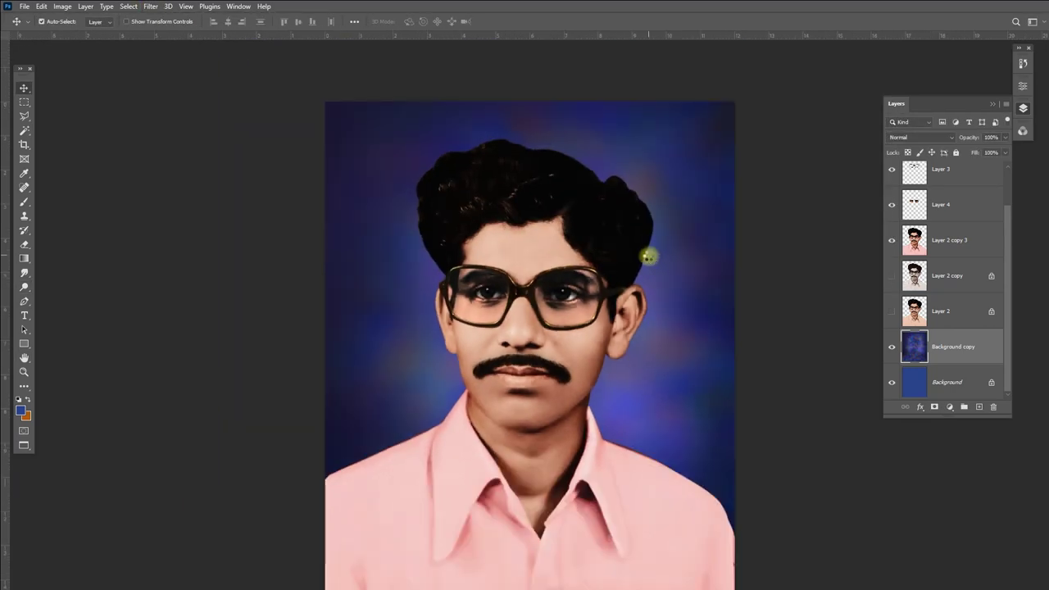
# Add a Camera Raw vignette of -77 with a lowered midpoint to darken the edges.
pyautogui.hotkey('ctrl', 'shift', 'a')
pyautogui.click(816, 203)
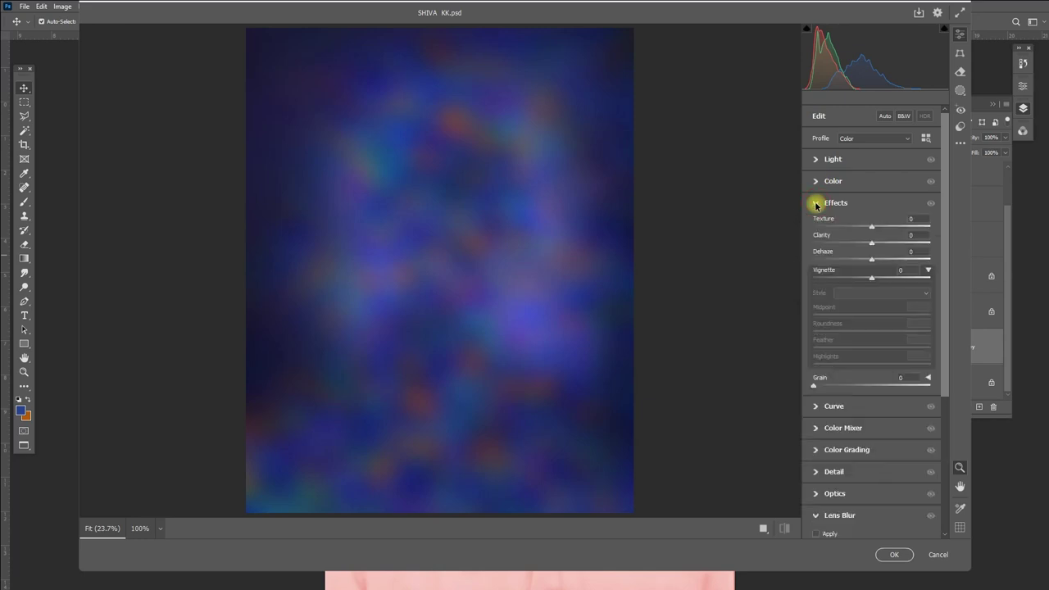
pyautogui.moveTo(869, 280)
pyautogui.mouseDown()
pyautogui.moveTo(837, 280)
pyautogui.moveTo(879, 250)
pyautogui.moveTo(818, 277)
pyautogui.mouseUp()
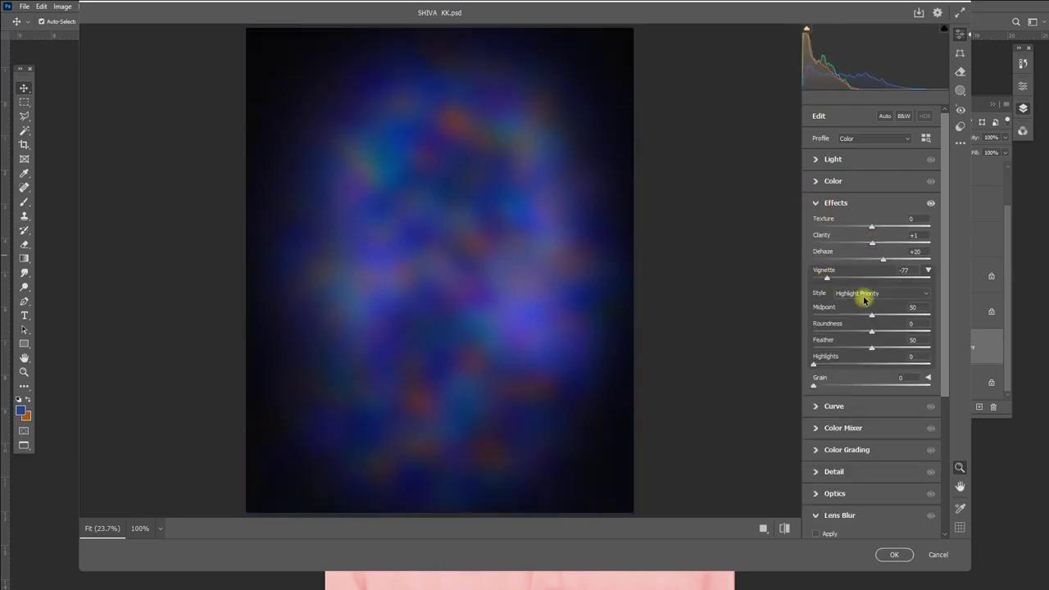
pyautogui.moveTo(874, 317)
pyautogui.mouseDown()
pyautogui.moveTo(836, 323)
pyautogui.moveTo(893, 328)
pyautogui.moveTo(850, 347)
pyautogui.moveTo(904, 350)
pyautogui.mouseUp()
pyautogui.click(902, 562)
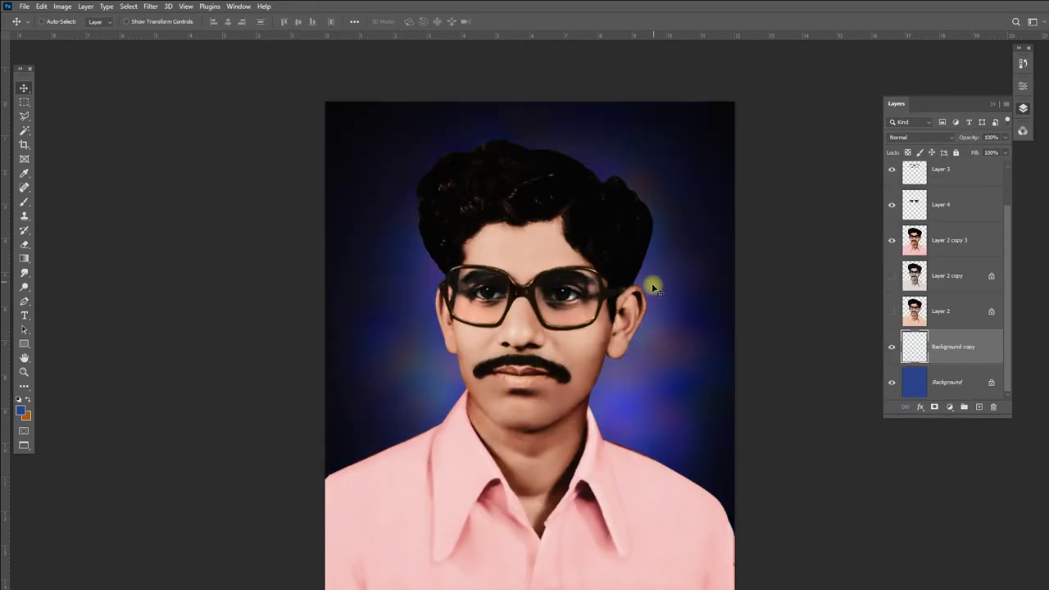
# Fade the Camera Raw vignette to 68% strength.
pyautogui.hotkey('ctrl', 'shift', 'f')
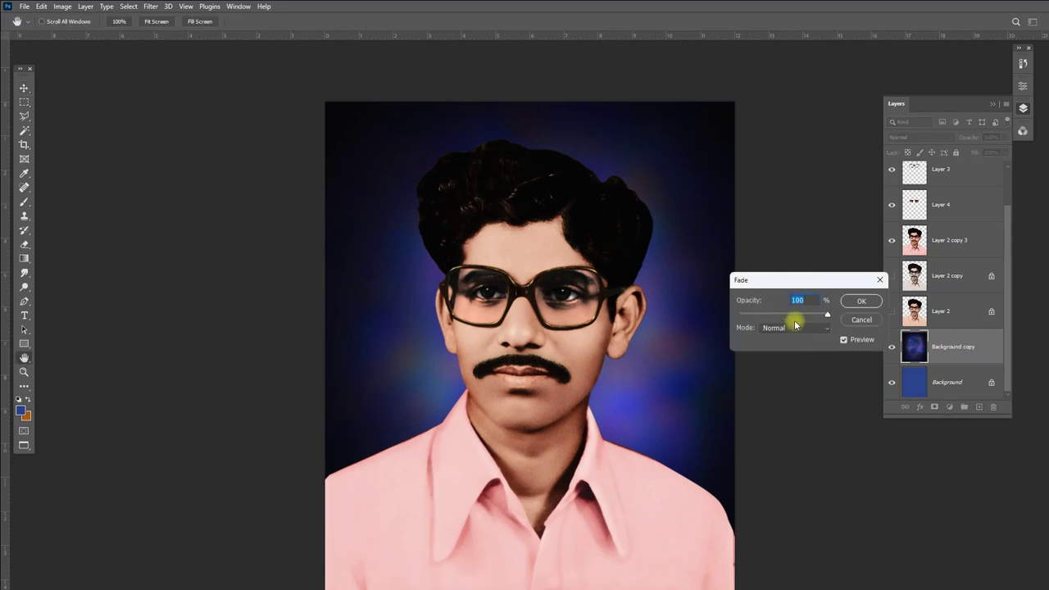
pyautogui.click(800, 314)
pyautogui.click(855, 301)
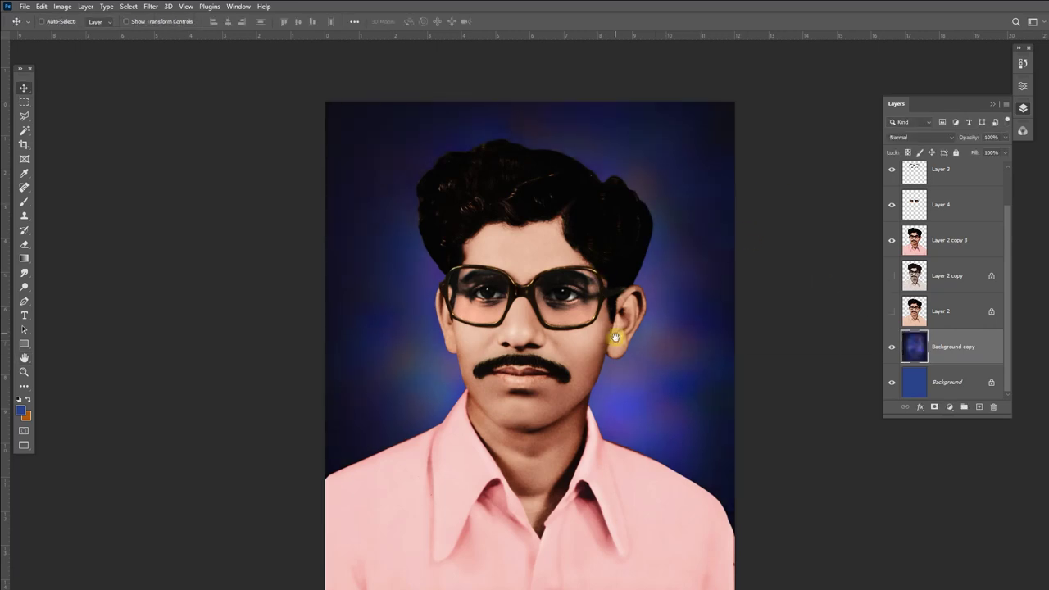
pyautogui.moveTo(616, 337)
pyautogui.mouseDown()
pyautogui.moveTo(595, 290)
pyautogui.moveTo(614, 316)
pyautogui.mouseUp()
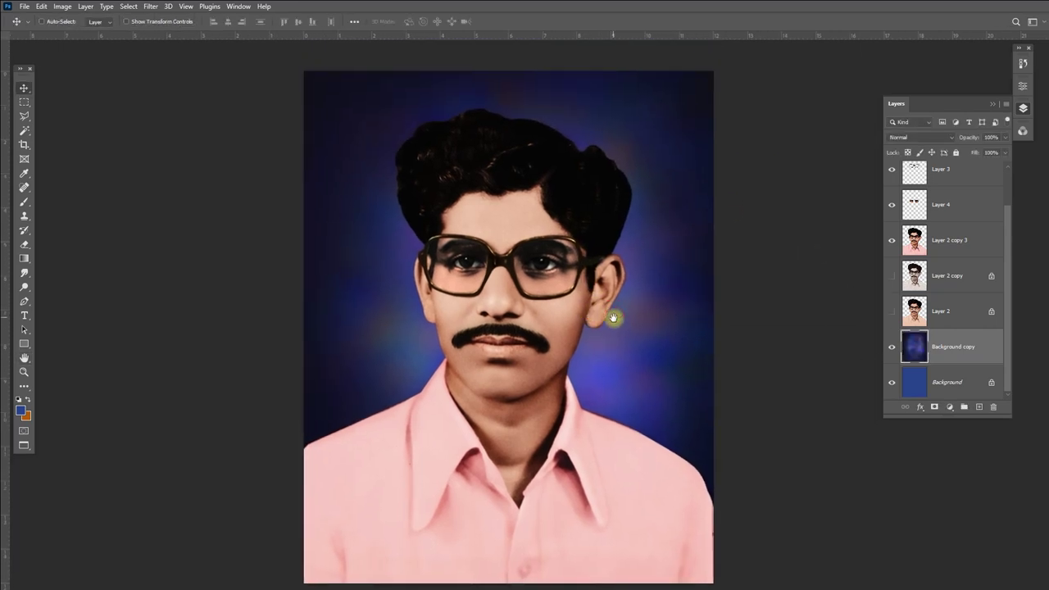
pyautogui.scroll(2, 614, 316)
pyautogui.scroll(2, 595, 368)
# Dodge glowing patches into the background right of the chin and at the top-left (900 px brush).
pyautogui.press('o')
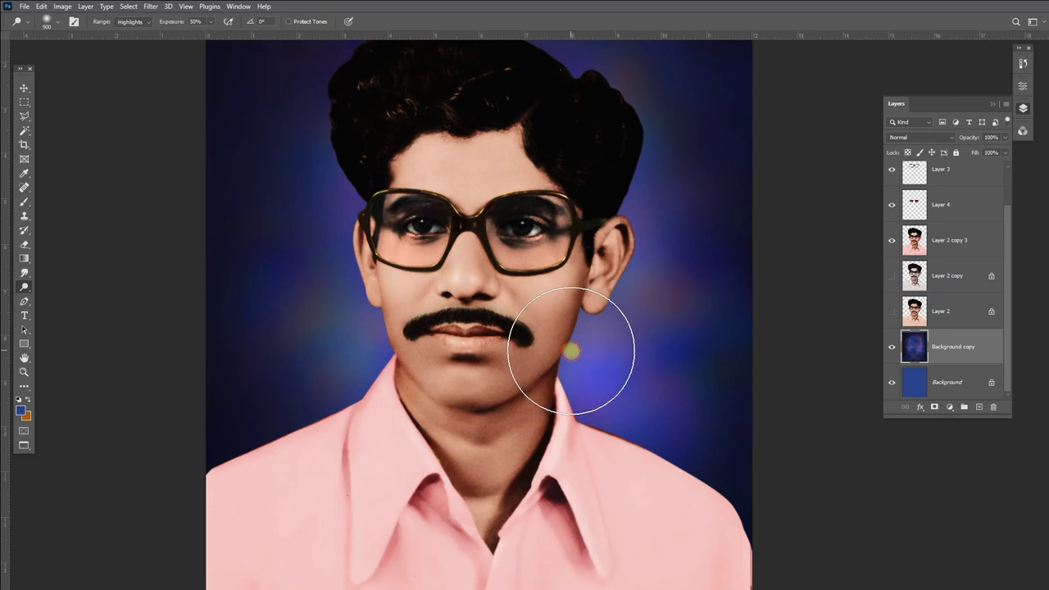
pyautogui.press('[')
pyautogui.press('[')
pyautogui.press('[')
pyautogui.press('[')
pyautogui.press('[')
pyautogui.press('[')
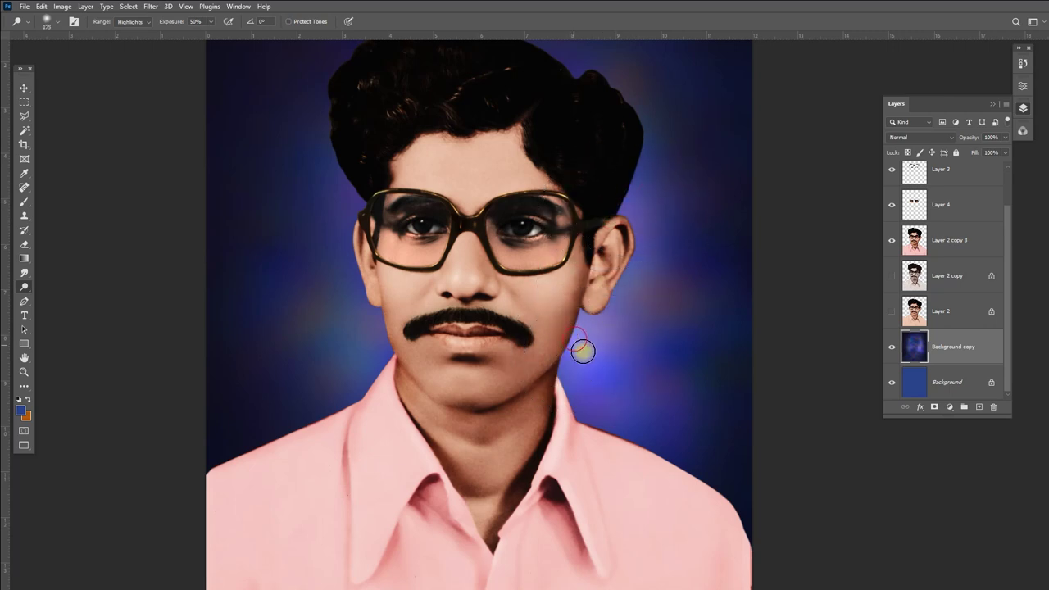
pyautogui.moveTo(562, 370); pyautogui.dragTo(533, 382)
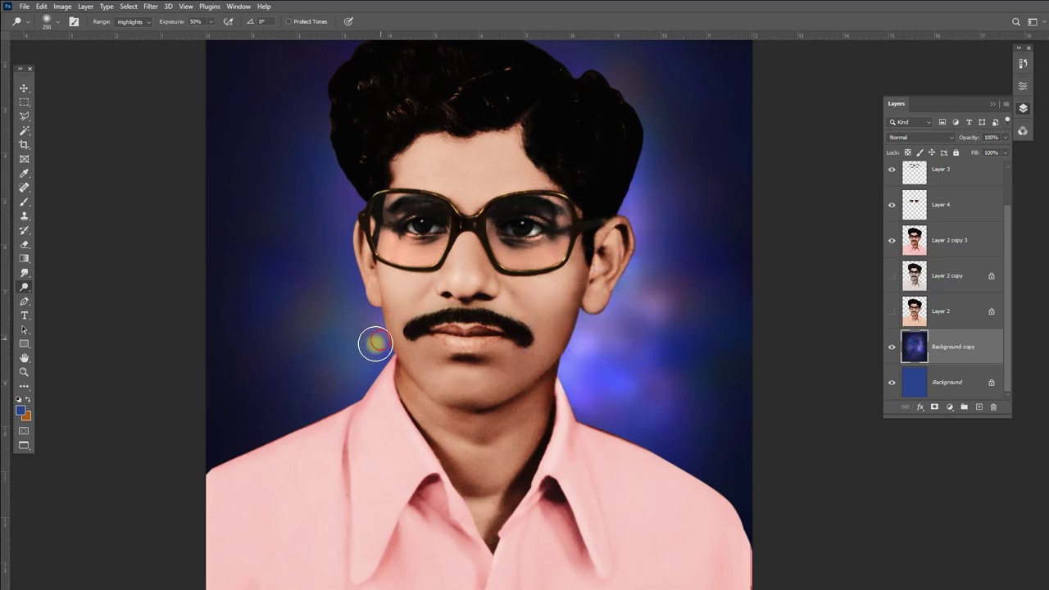
pyautogui.moveTo(378, 171); pyautogui.dragTo(567, 288)
pyautogui.moveTo(798, 243); pyautogui.dragTo(566, 197)
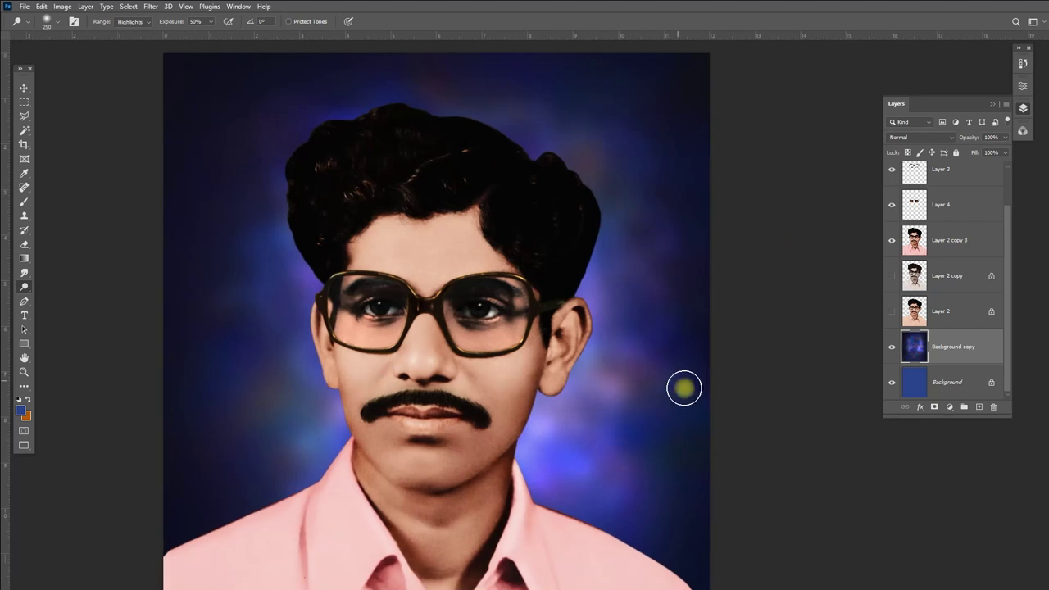
pyautogui.press(']')
pyautogui.press(']')
pyautogui.press(']')
pyautogui.moveTo(309, 93); pyautogui.dragTo(279, 100)
# Shift the background hue to -33 and lightness to -20 with Hue/Saturation.
pyautogui.hotkey('ctrl', 'u')
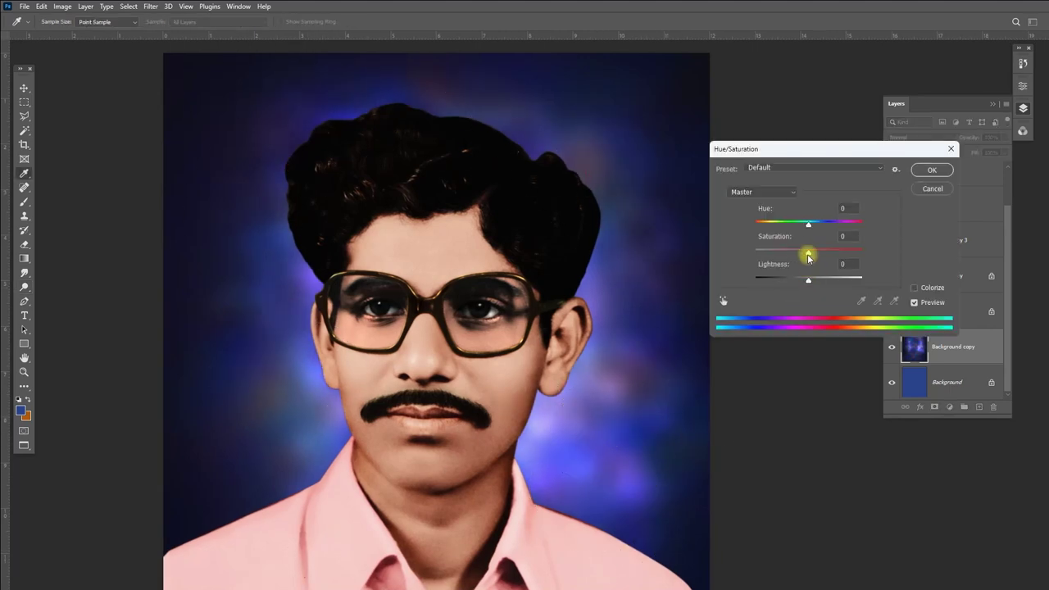
pyautogui.moveTo(806, 251)
pyautogui.mouseDown()
pyautogui.moveTo(795, 251)
pyautogui.moveTo(803, 280)
pyautogui.mouseUp()
pyautogui.moveTo(808, 222)
pyautogui.mouseDown()
pyautogui.moveTo(801, 227)
pyautogui.moveTo(836, 222)
pyautogui.moveTo(791, 223)
pyautogui.mouseUp()
pyautogui.moveTo(802, 280); pyautogui.dragTo(800, 282)
pyautogui.hotkey('ctrl', '-')
pyautogui.press('Return')
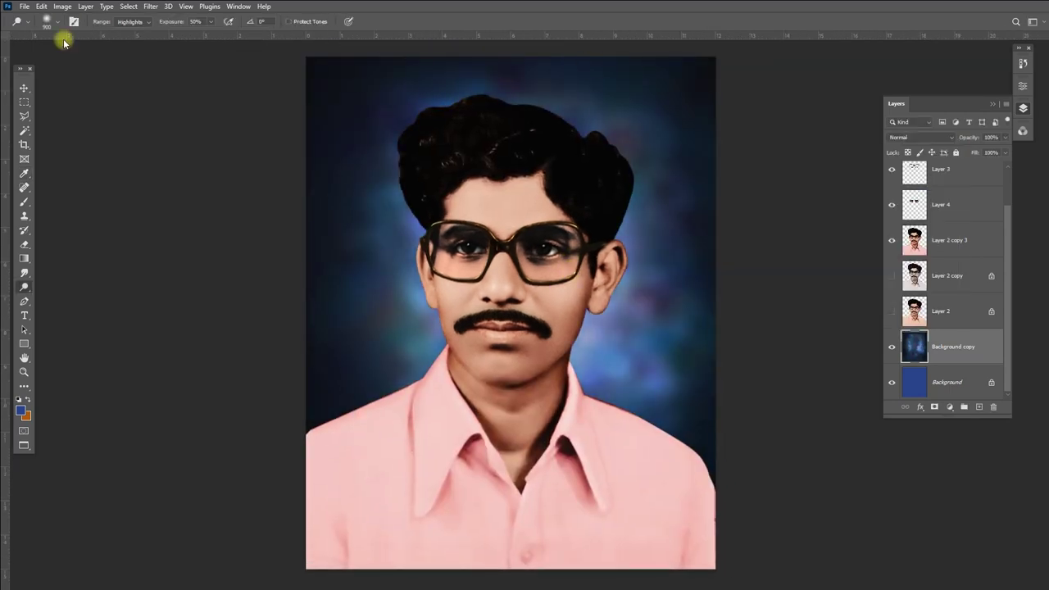
# Streak the background with a Motion Blur of 40° and 152 px.
pyautogui.click(151, 6)
pyautogui.click(304, 204)
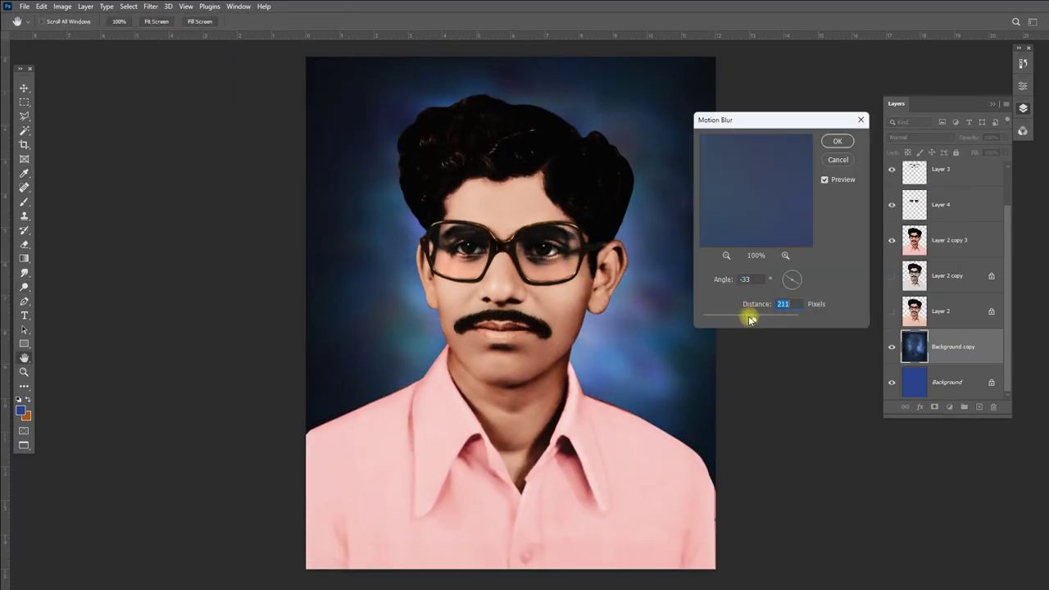
pyautogui.click(845, 160)
pyautogui.click(151, 6)
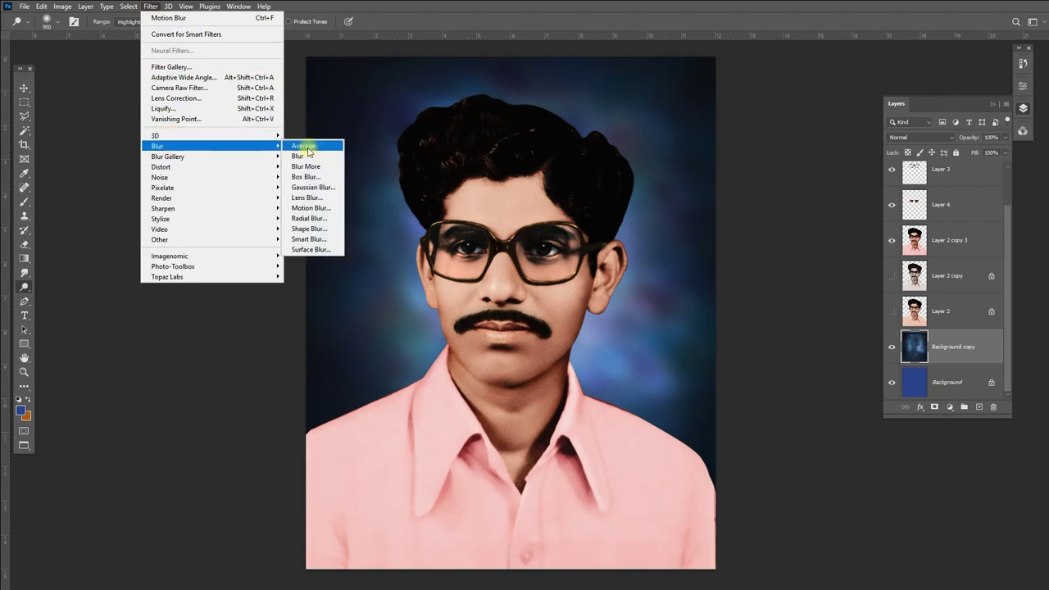
pyautogui.click(311, 207)
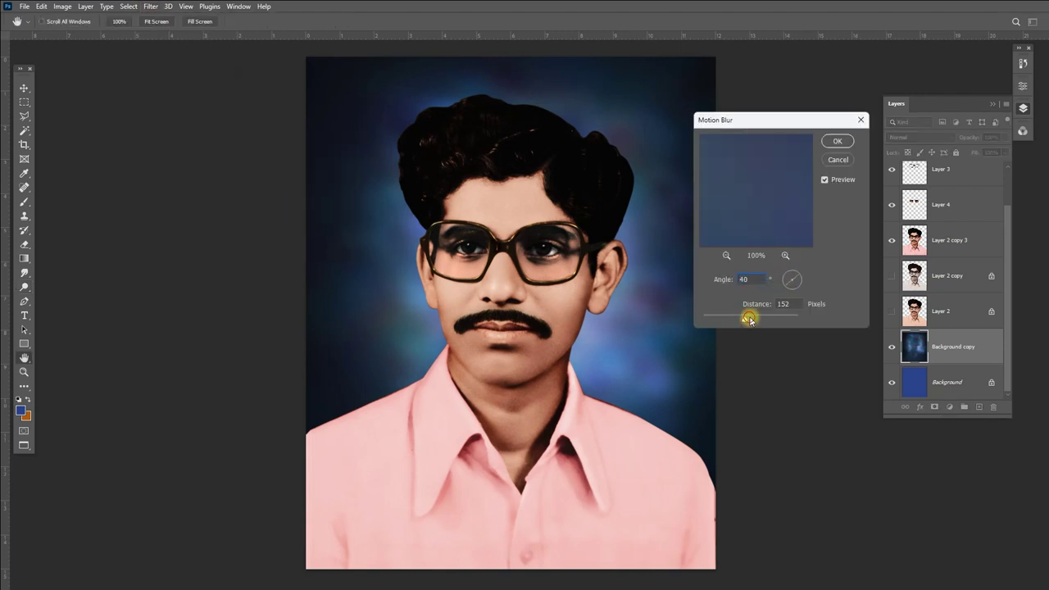
pyautogui.press('Return')
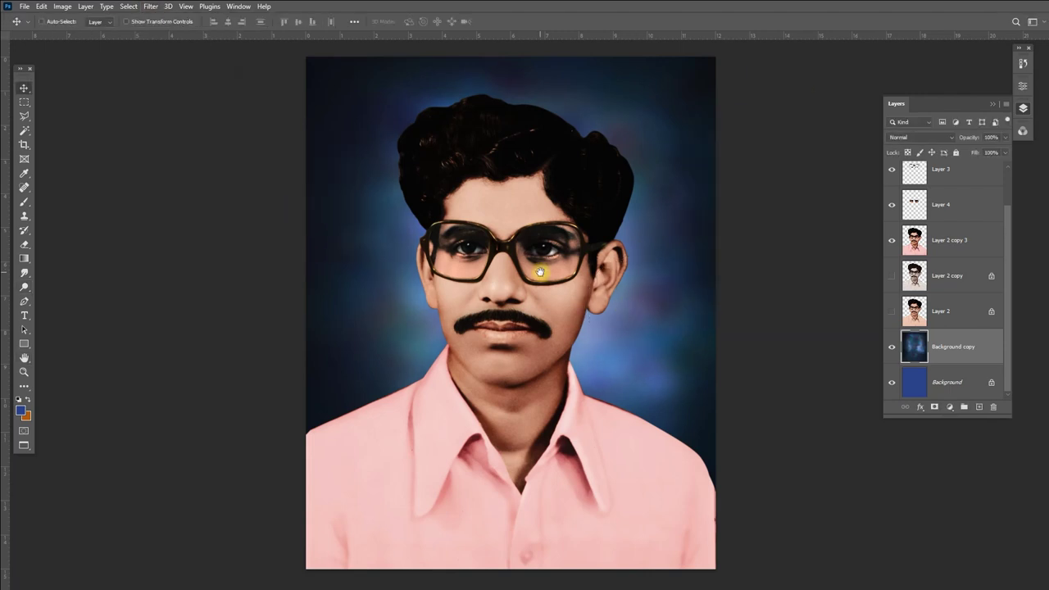
pyautogui.moveTo(498, 276)
pyautogui.mouseDown()
pyautogui.moveTo(569, 241)
pyautogui.moveTo(526, 234)
pyautogui.mouseUp()
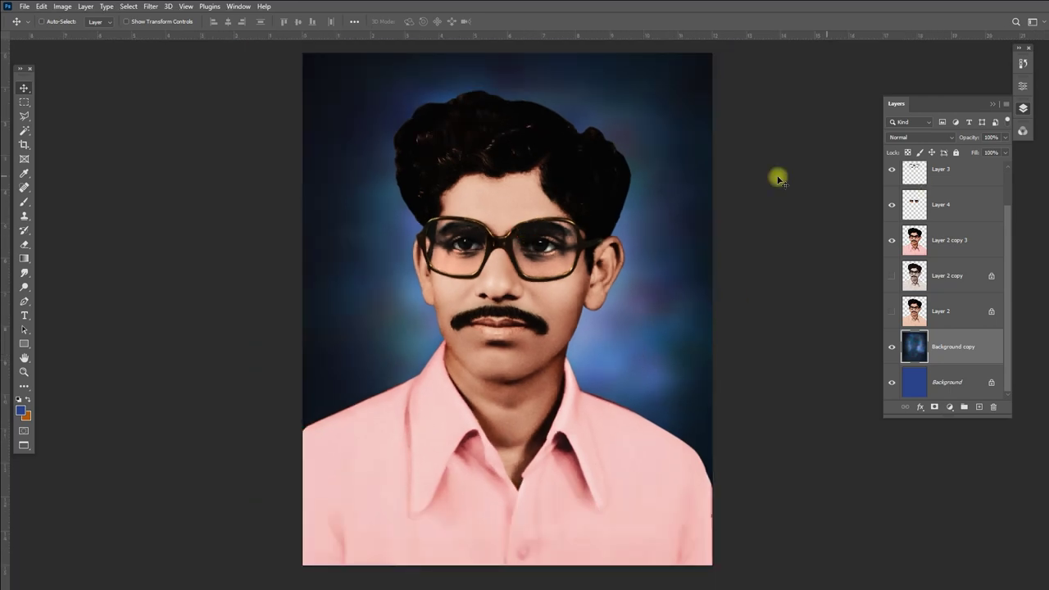
# At 90% smudge strength, pull hair strands up, right and left into the sky.
pyautogui.scroll(2, 947, 251)
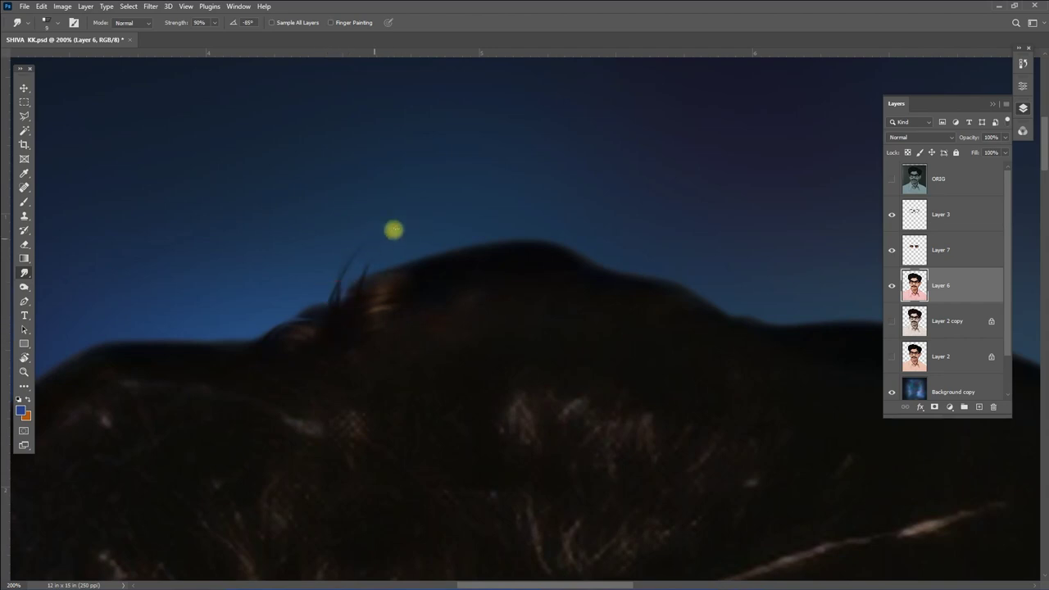
pyautogui.scroll(1, 325, 250)
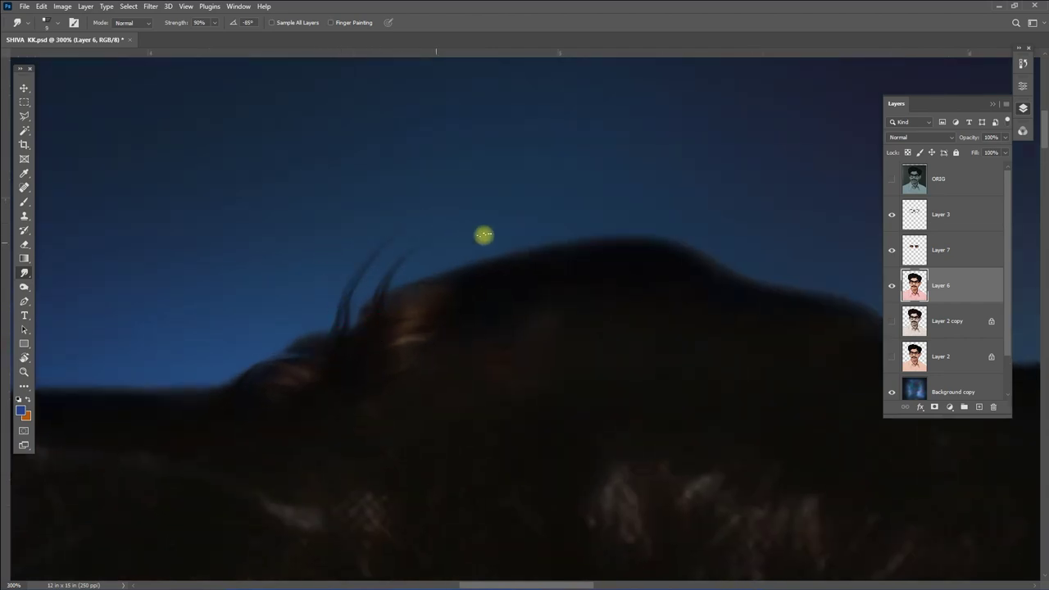
pyautogui.click(893, 183)
pyautogui.press('9')
pyautogui.moveTo(333, 346); pyautogui.dragTo(373, 279)
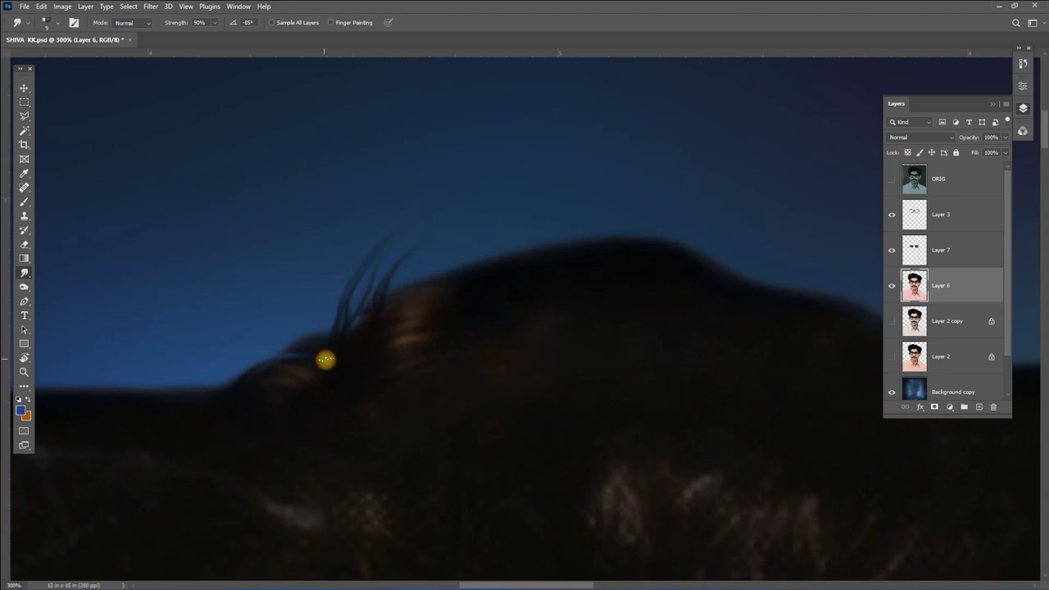
pyautogui.moveTo(326, 359)
pyautogui.mouseDown()
pyautogui.moveTo(393, 284)
pyautogui.moveTo(428, 265)
pyautogui.mouseUp()
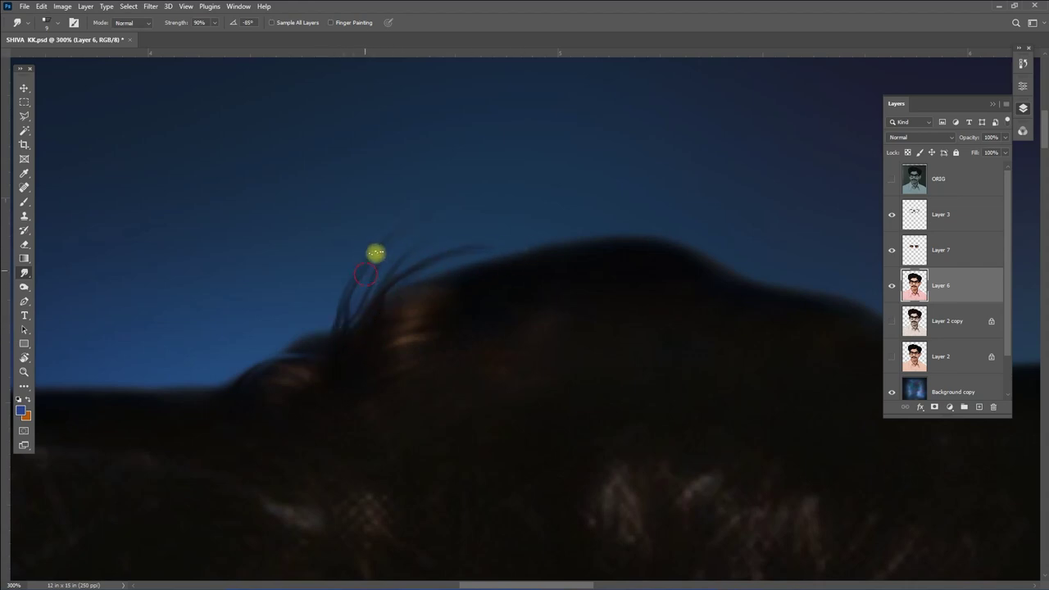
pyautogui.moveTo(307, 356); pyautogui.dragTo(243, 352)
# Compare against the original scan and smudge to fill the notch in the hair outline.
pyautogui.hscroll(3, 427, 319)
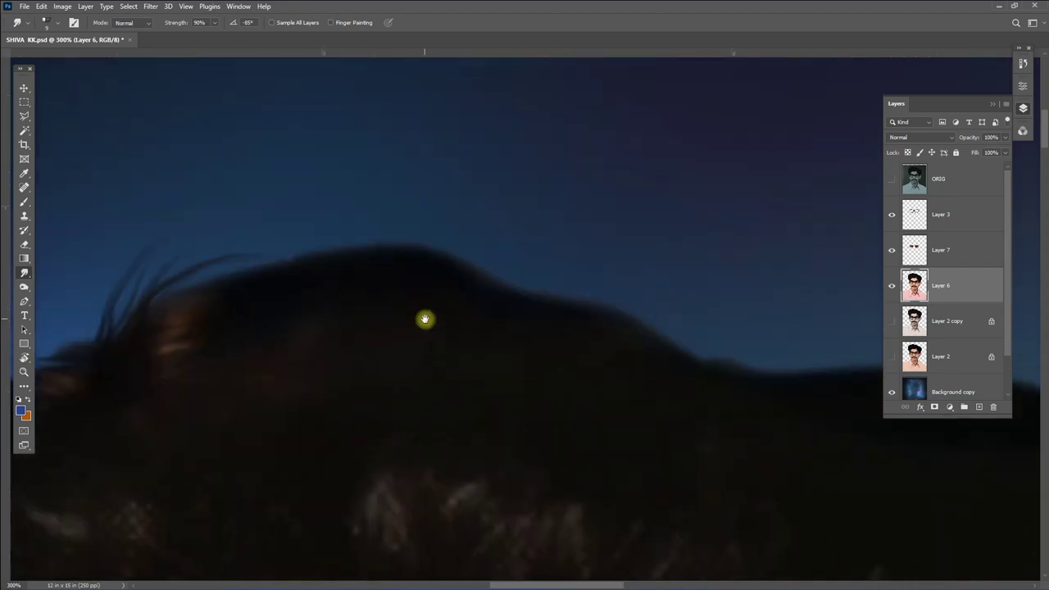
pyautogui.hotkey('ctrl', '-')
pyautogui.click(892, 178)
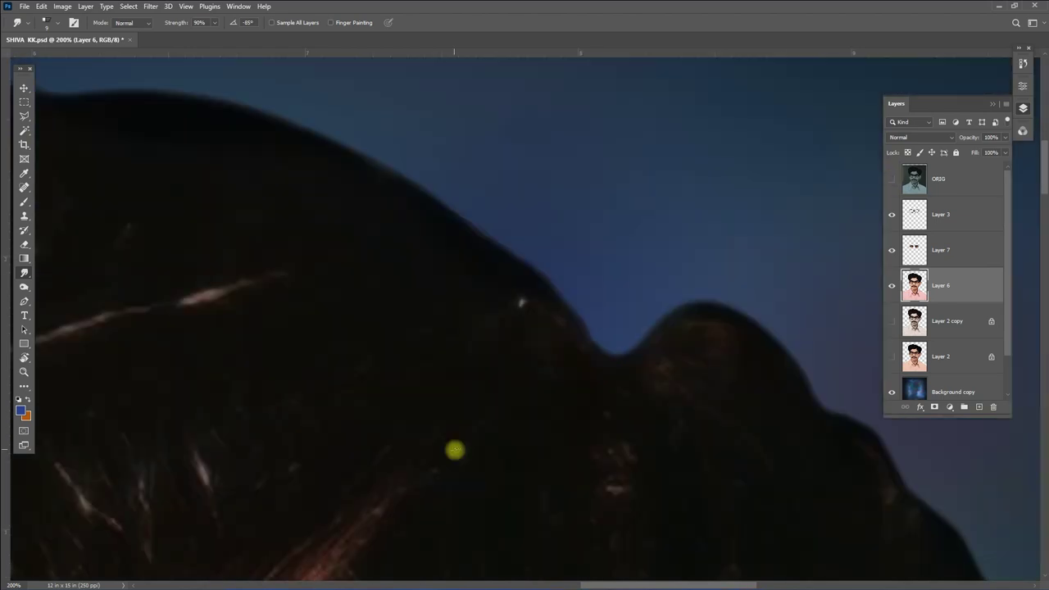
pyautogui.hotkey('ctrl', '-')
pyautogui.click(892, 179)
pyautogui.moveTo(367, 238)
pyautogui.mouseDown()
pyautogui.moveTo(464, 252)
pyautogui.moveTo(531, 279)
pyautogui.mouseUp()
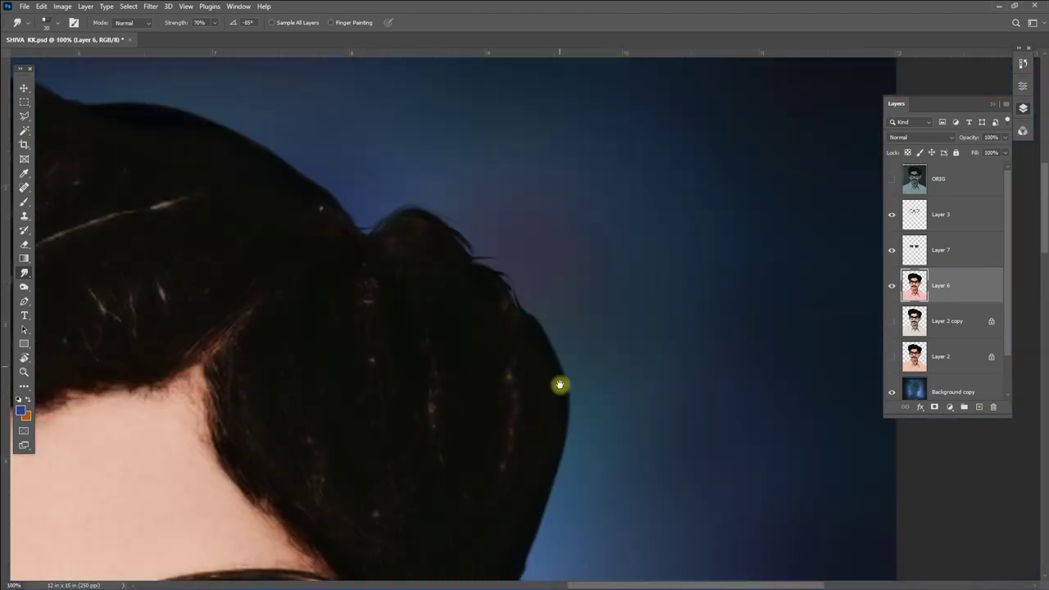
pyautogui.moveTo(560, 384); pyautogui.dragTo(516, 297)
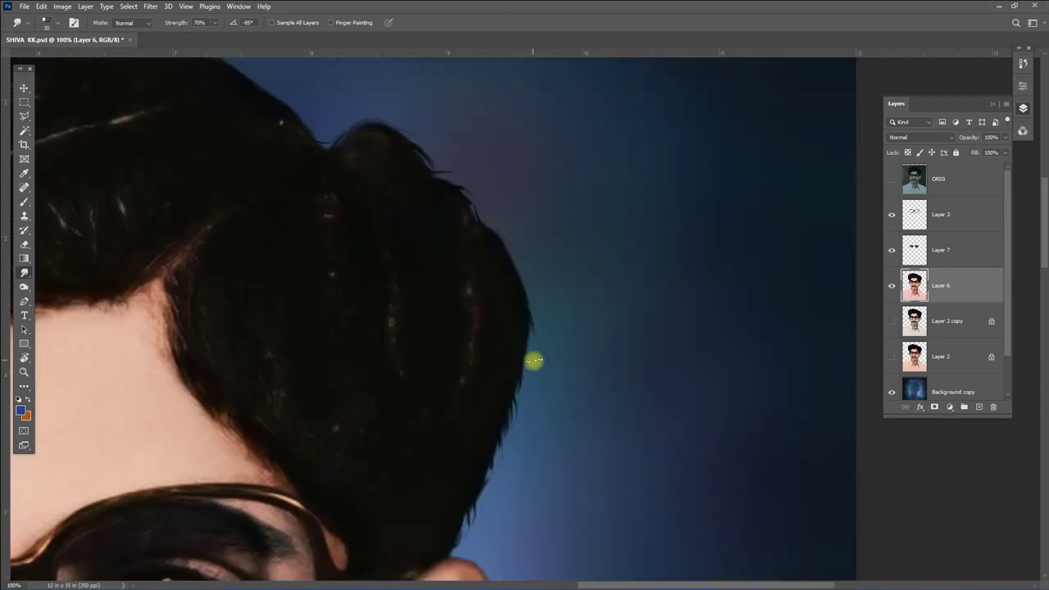
pyautogui.moveTo(533, 362); pyautogui.dragTo(581, 347)
pyautogui.click(892, 178)
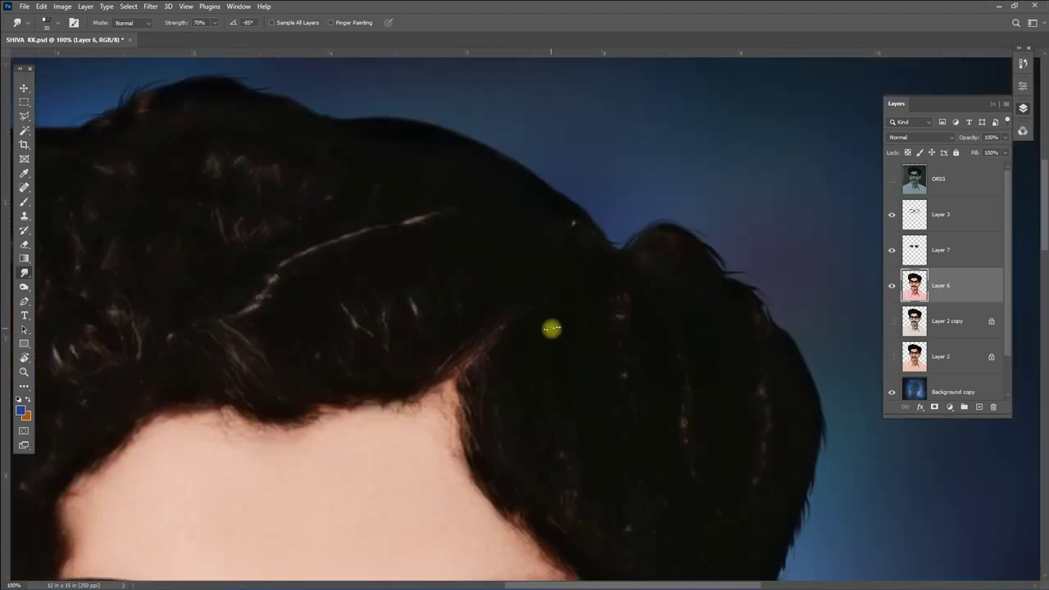
# Load the saved 'hire' channel as a selection of the hair.
pyautogui.press('o')
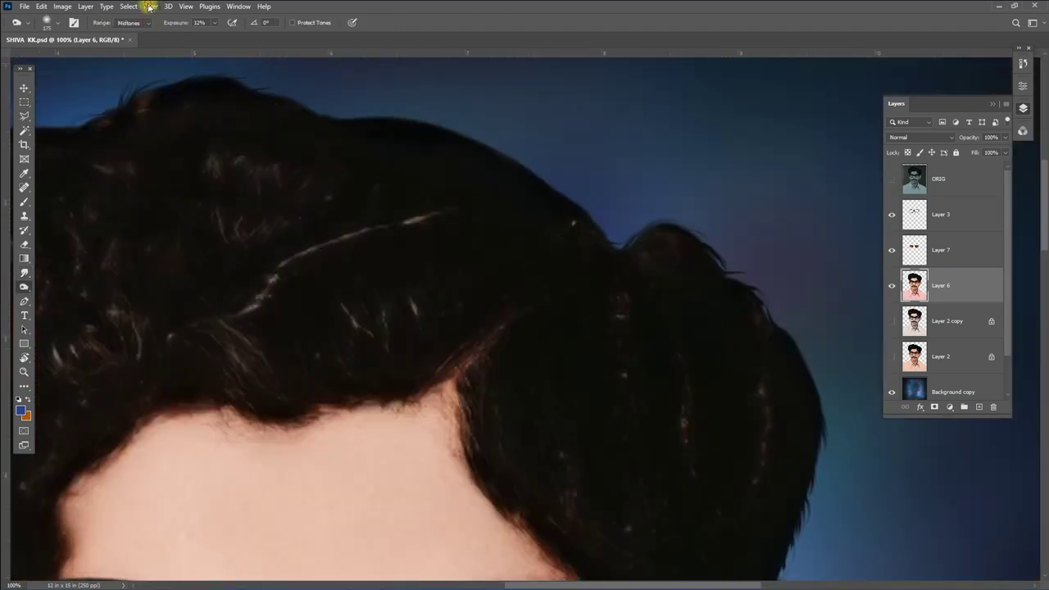
pyautogui.click(150, 7)
pyautogui.click(155, 246)
pyautogui.click(572, 181)
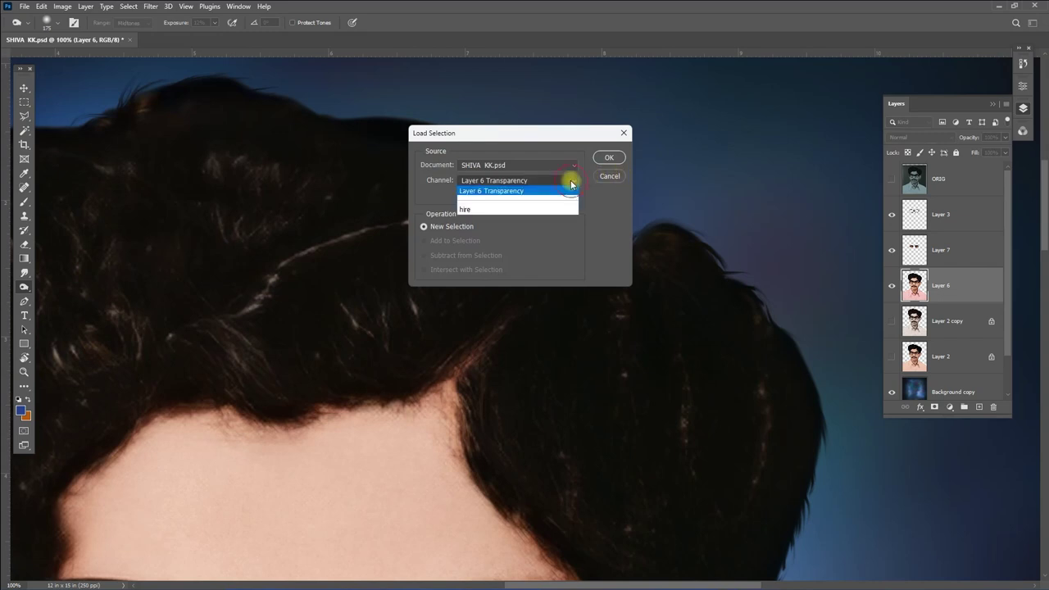
pyautogui.click(465, 210)
pyautogui.click(608, 155)
# Darken the hair midtones with Levels set to 0.87.
pyautogui.hotkey('ctrl', 'l')
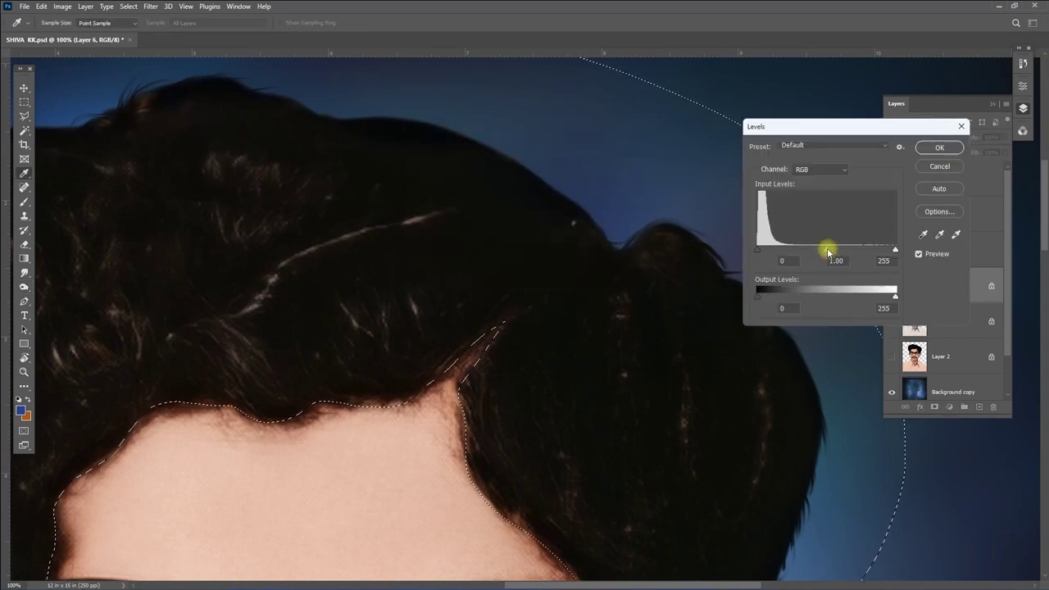
pyautogui.moveTo(828, 249); pyautogui.dragTo(833, 250)
pyautogui.click(940, 147)
# Compare the hair against the ORIG scan and set the toning brush size to 50.
pyautogui.press('o')
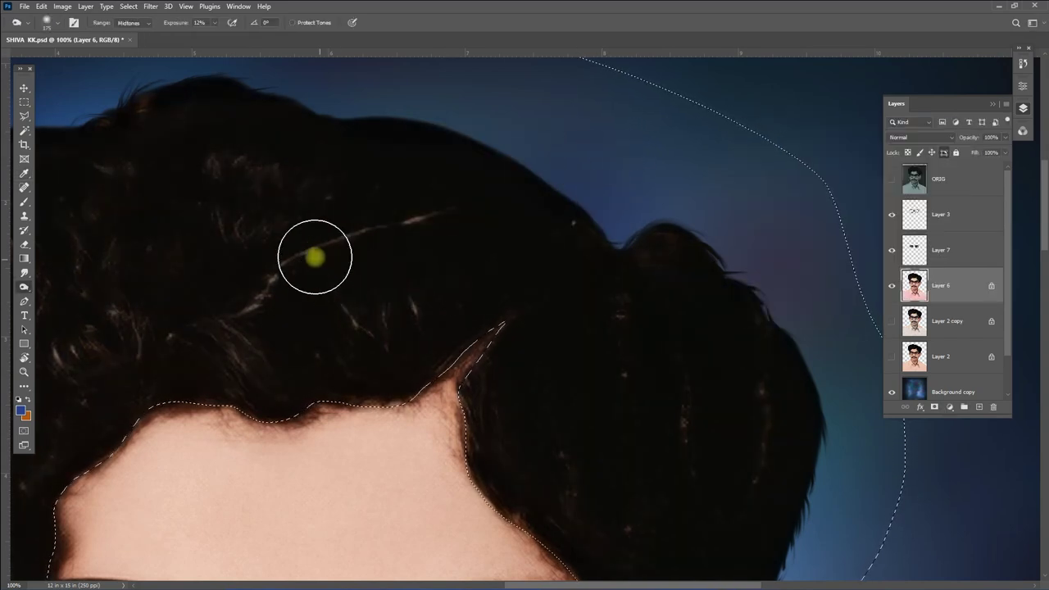
pyautogui.click(891, 178)
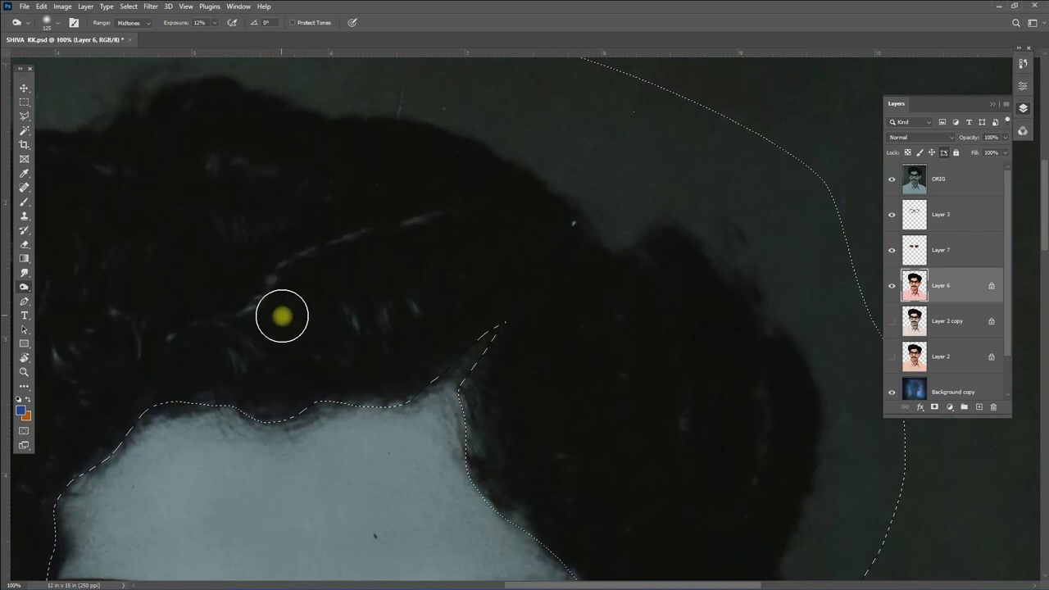
pyautogui.moveTo(275, 251); pyautogui.dragTo(501, 323)
pyautogui.press('[')
pyautogui.press('[')
pyautogui.press('[')
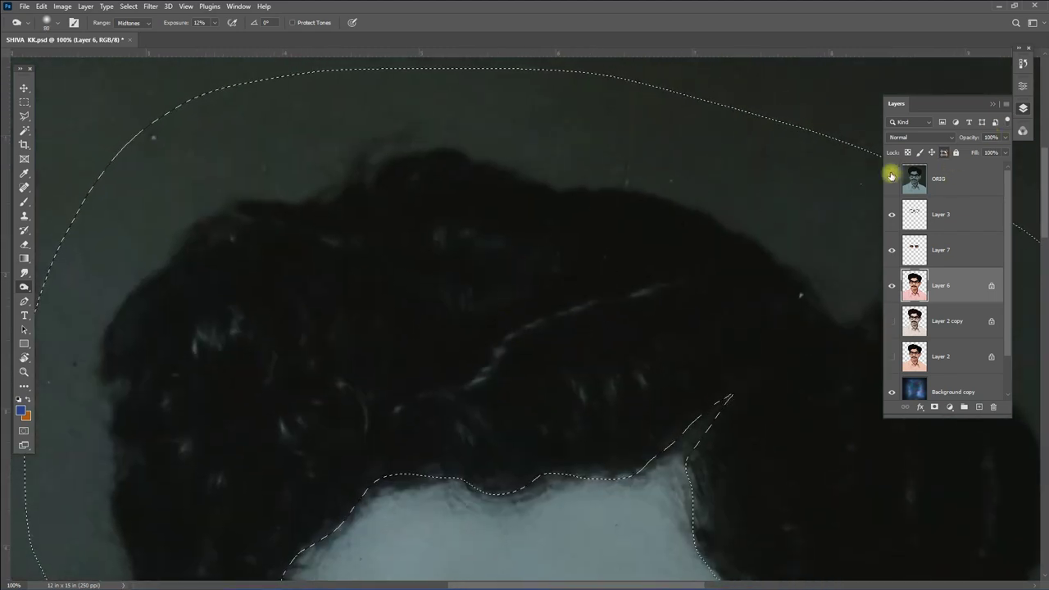
pyautogui.click(892, 179)
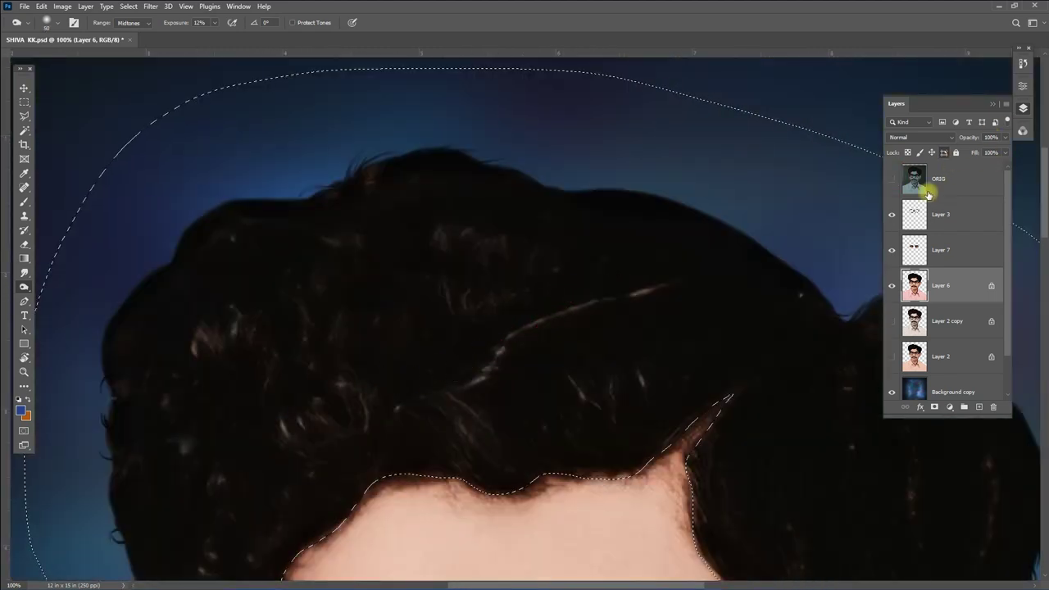
pyautogui.click(892, 178)
pyautogui.click(892, 178)
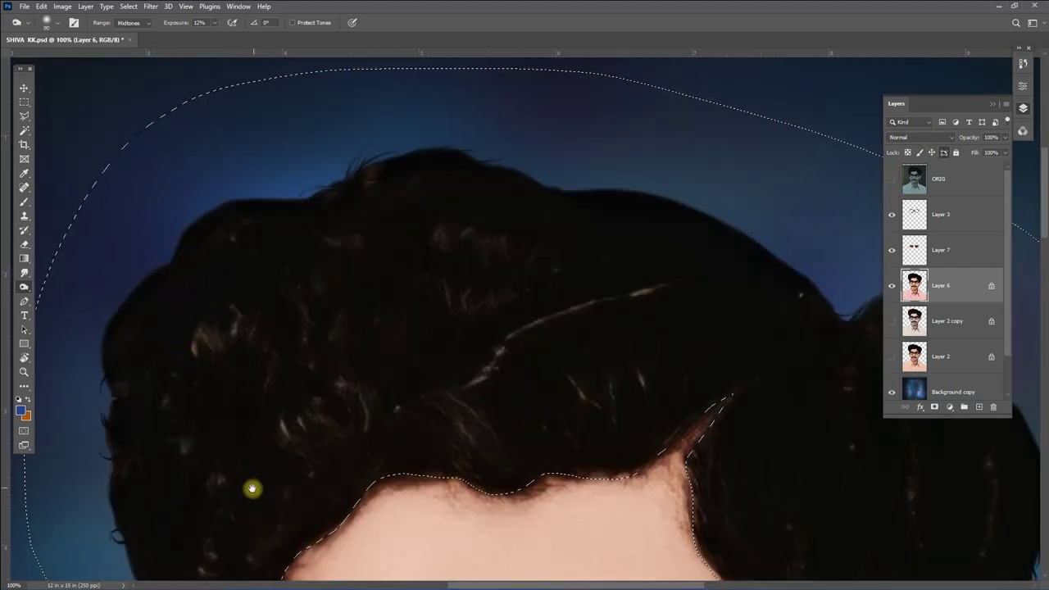
# Recheck the hair against the original scan, zoom out, and deselect the hair.
pyautogui.scroll(-3, 251, 489)
pyautogui.hscroll(-2, 251, 490)
pyautogui.click(892, 179)
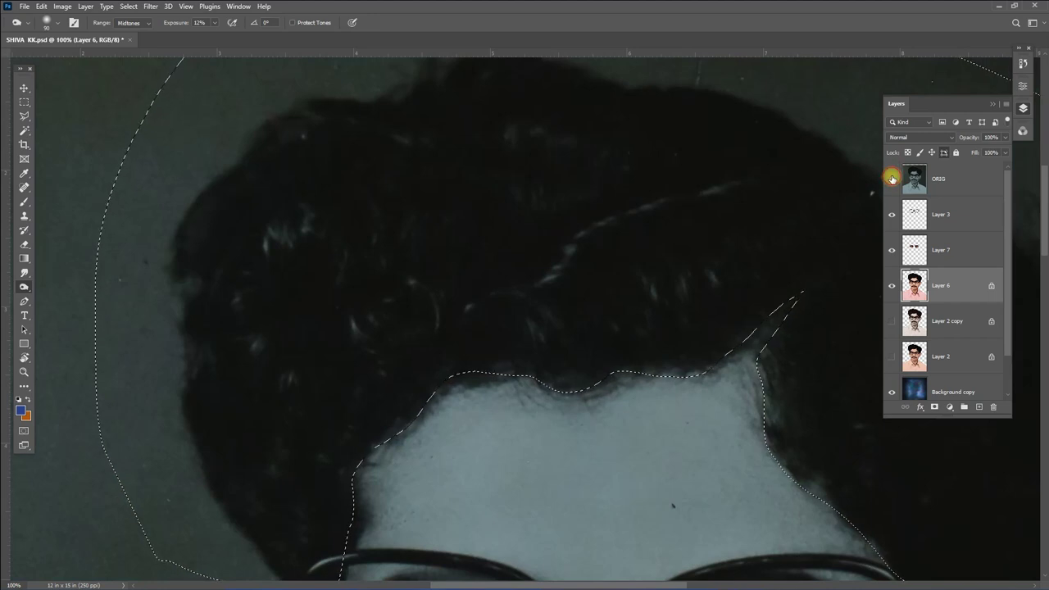
pyautogui.click(892, 179)
pyautogui.hotkey('ctrl', '-')
pyautogui.hotkey('ctrl', 'd')
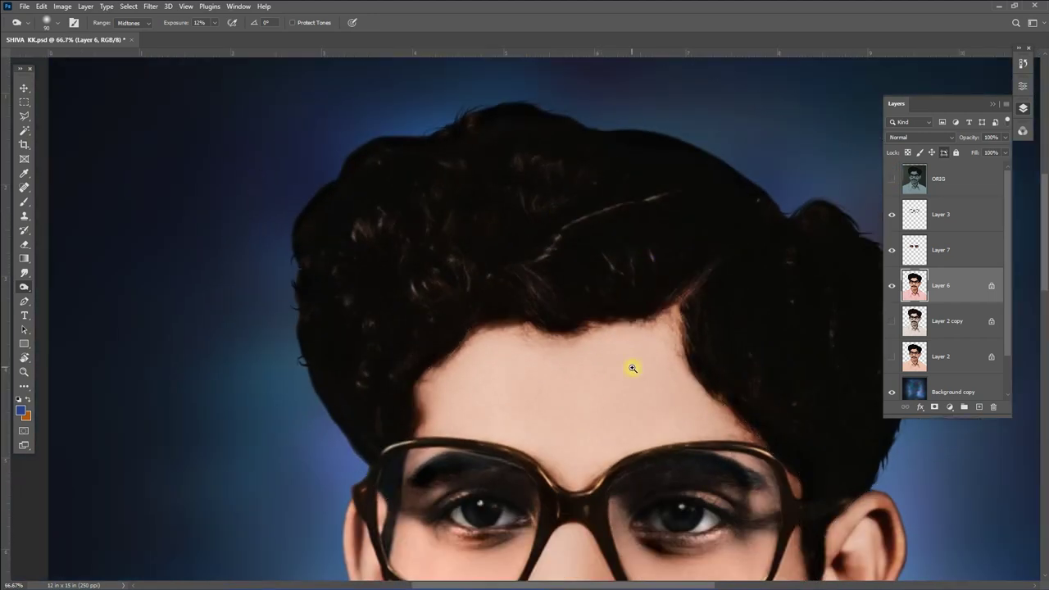
# Smudge the dark hairline into the forehead skin, checking against the ORIG layer.
pyautogui.keyDown('ctrl'); pyautogui.click(633, 368); pyautogui.keyUp('ctrl')
pyautogui.press('r')
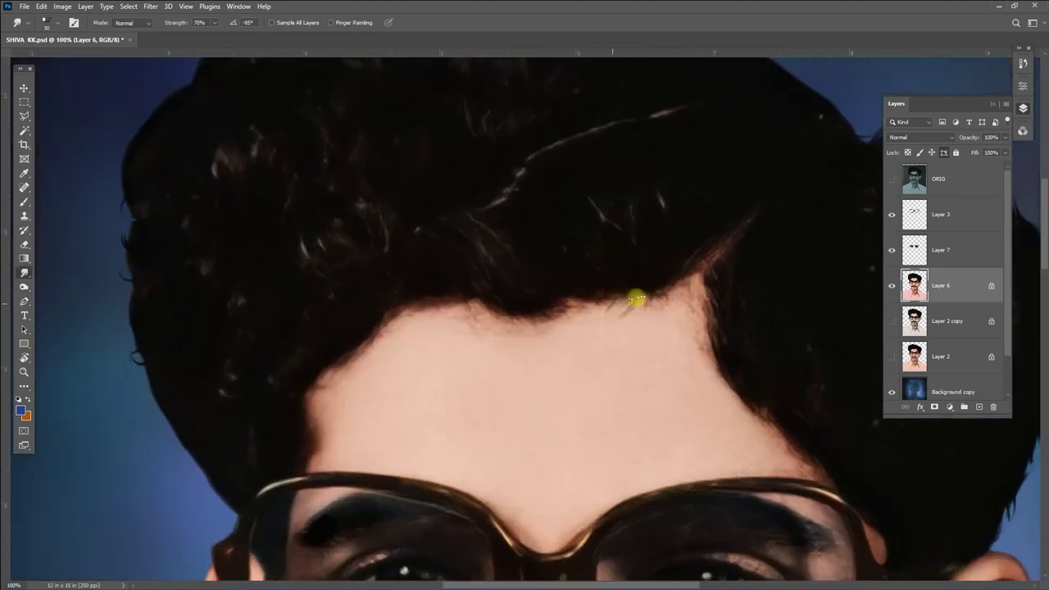
pyautogui.click(892, 178)
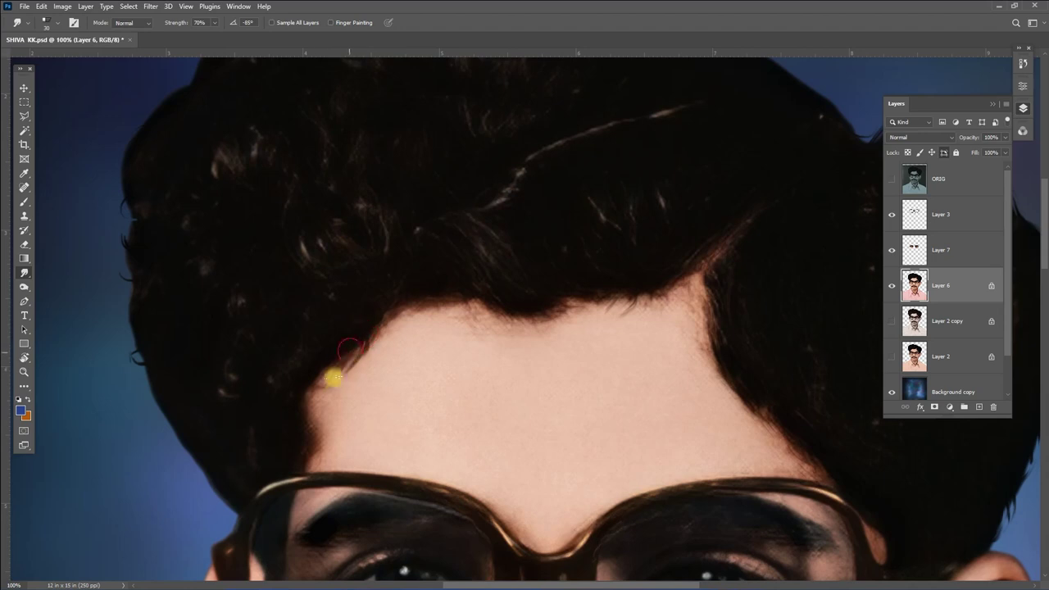
pyautogui.moveTo(455, 293); pyautogui.dragTo(482, 299)
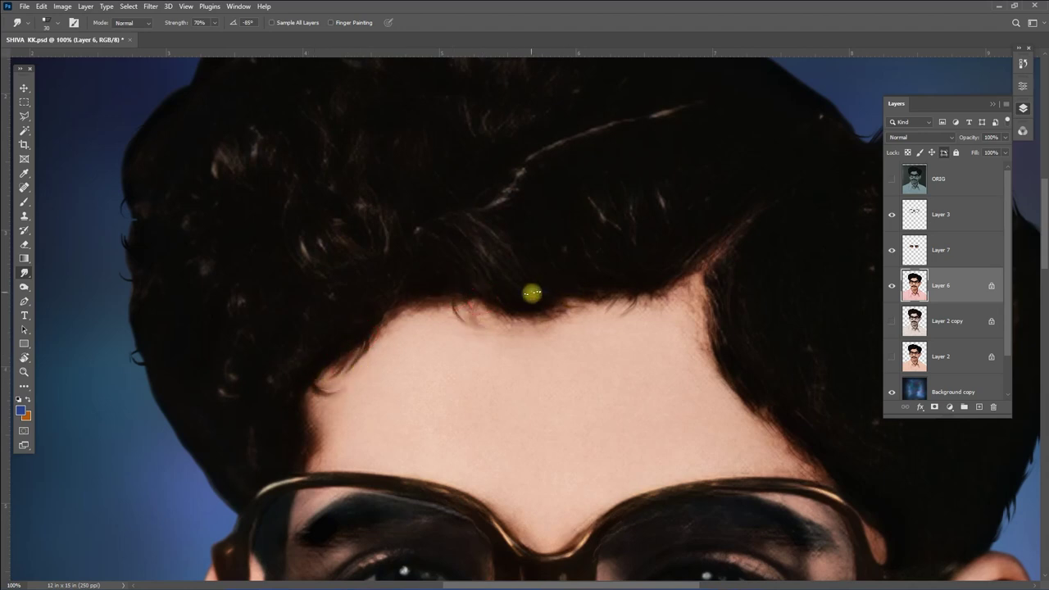
pyautogui.click(891, 178)
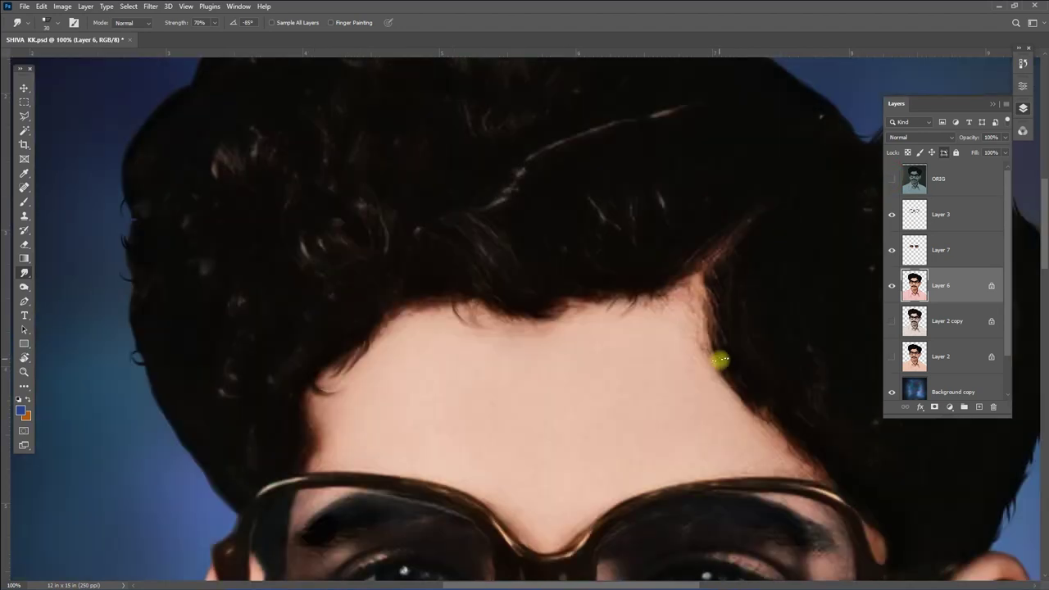
pyautogui.moveTo(700, 323); pyautogui.dragTo(715, 319)
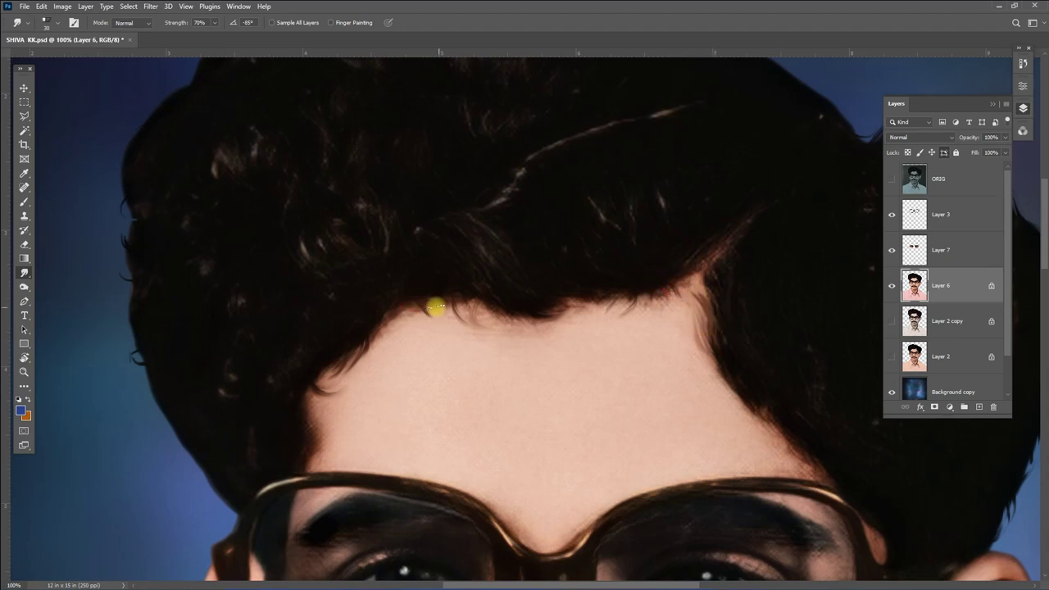
pyautogui.moveTo(436, 307); pyautogui.dragTo(440, 296)
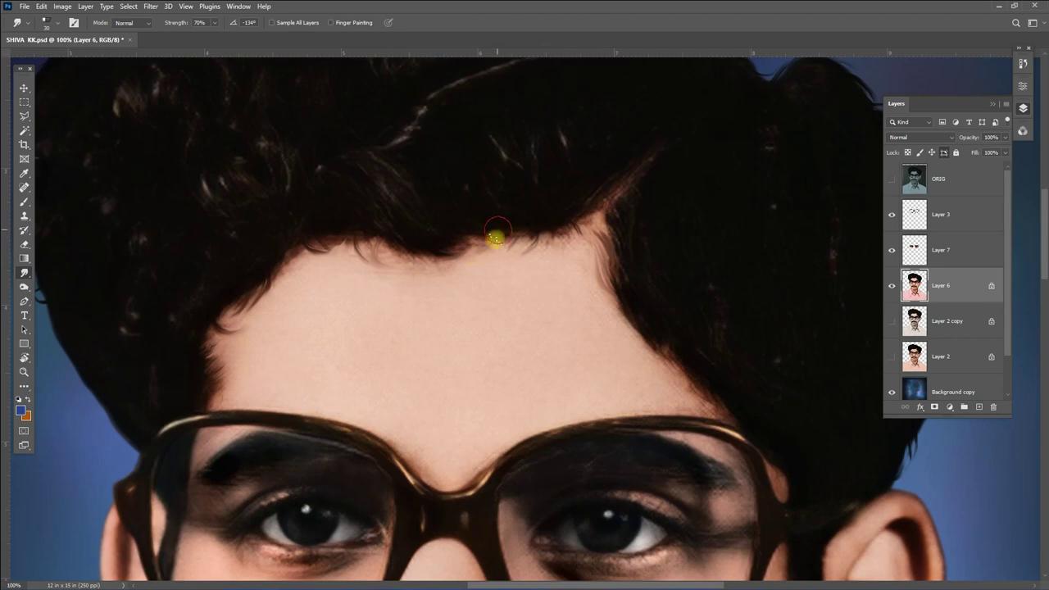
pyautogui.scroll(-2, 730, 271)
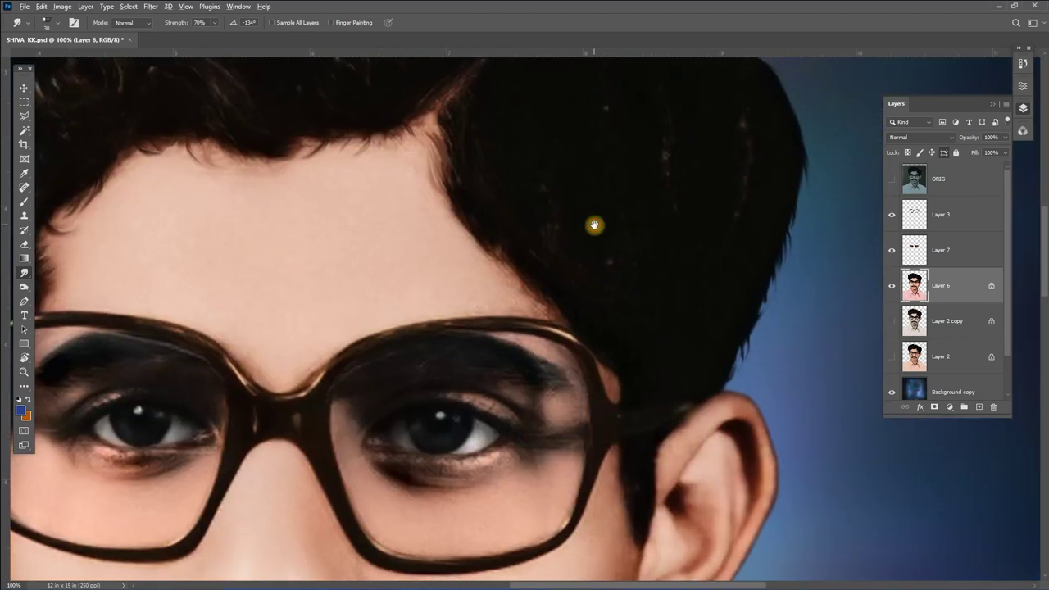
pyautogui.scroll(-2, 595, 224)
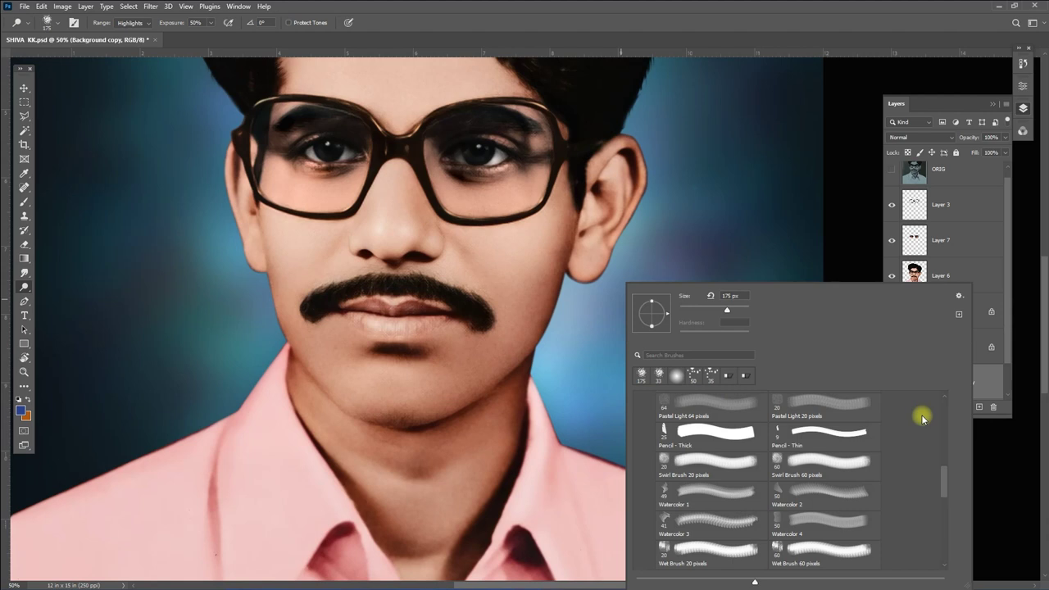
# Choose the Watercolor 1 brush tip with 27% Angle Jitter.
pyautogui.moveTo(944, 476); pyautogui.dragTo(950, 484)
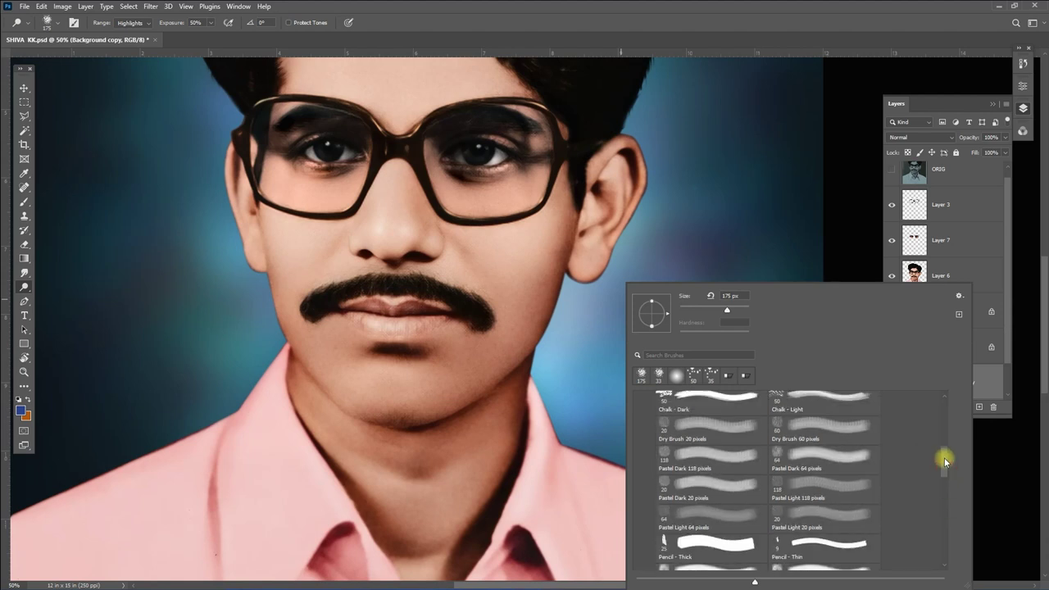
pyautogui.scroll(-1, 949, 481)
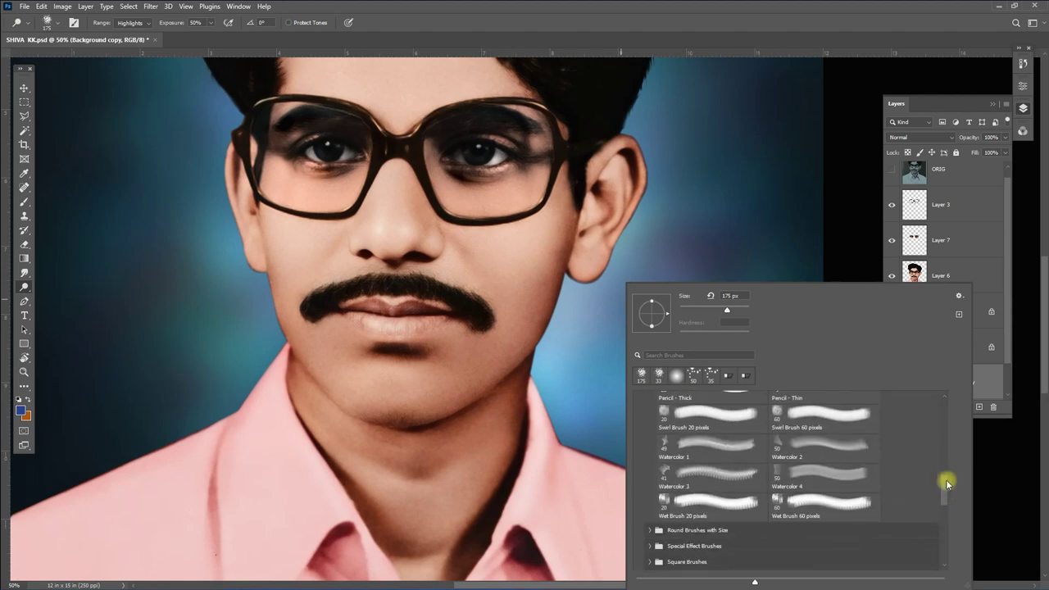
pyautogui.click(702, 443)
pyautogui.click(631, 272)
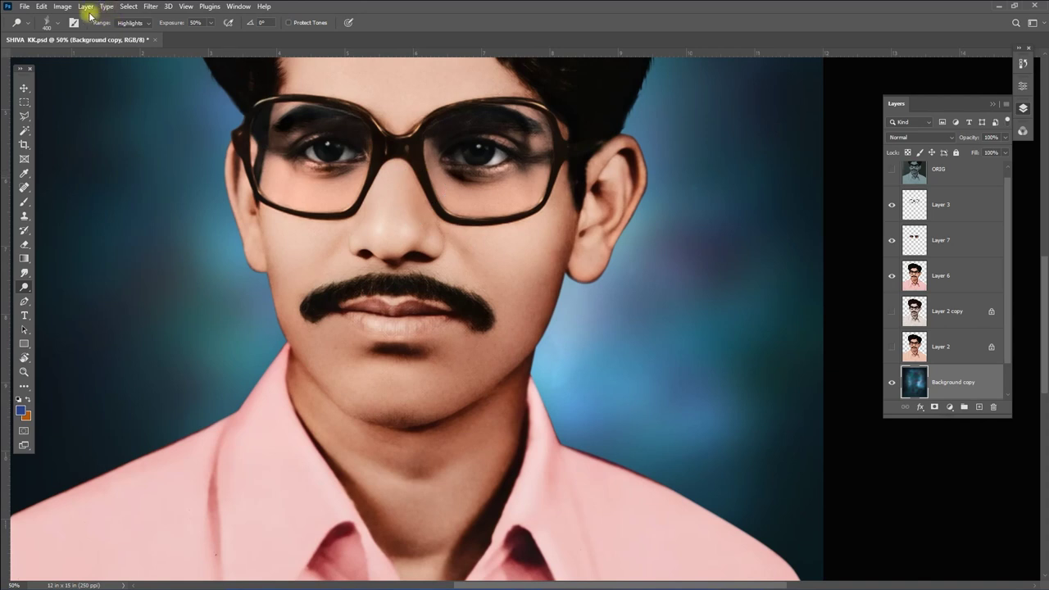
pyautogui.press('F5')
pyautogui.click(598, 138)
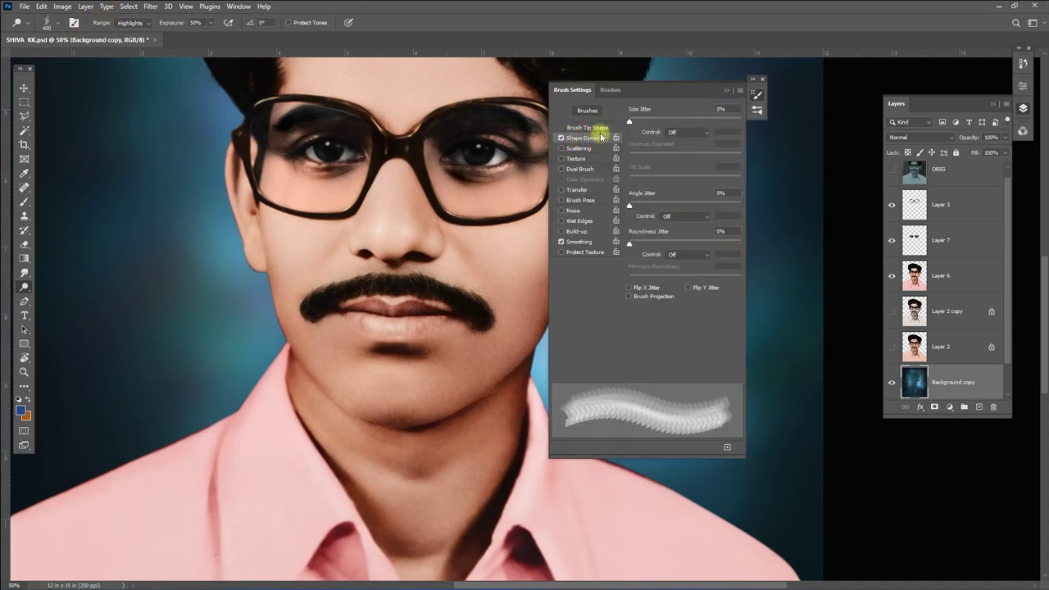
pyautogui.moveTo(630, 206); pyautogui.dragTo(661, 206)
pyautogui.press('F5')
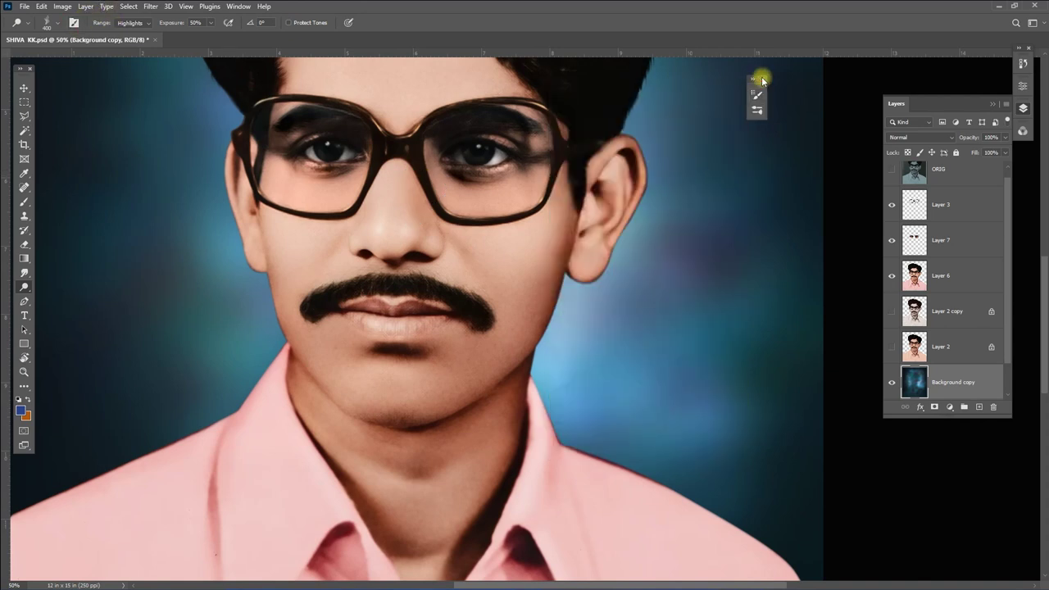
pyautogui.click(763, 79)
# Brighten the blue background beside the neck, ear and head with an 800 px brush.
pyautogui.moveTo(574, 358)
pyautogui.mouseDown()
pyautogui.moveTo(569, 417)
pyautogui.moveTo(589, 401)
pyautogui.moveTo(555, 286)
pyautogui.mouseUp()
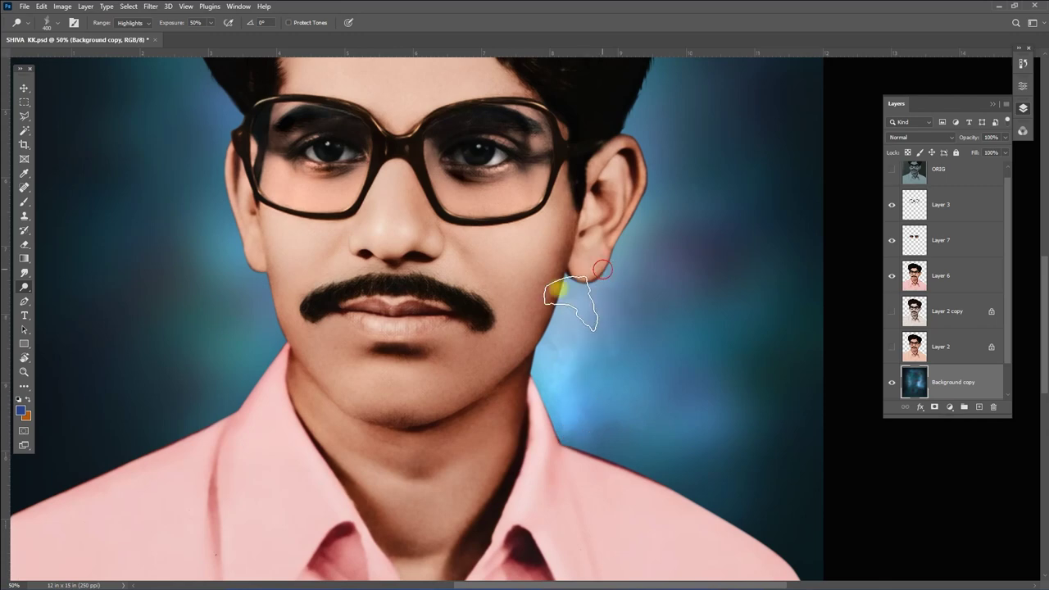
pyautogui.moveTo(585, 370); pyautogui.dragTo(544, 216)
pyautogui.scroll(1, 623, 434)
pyautogui.scroll(3, 632, 342)
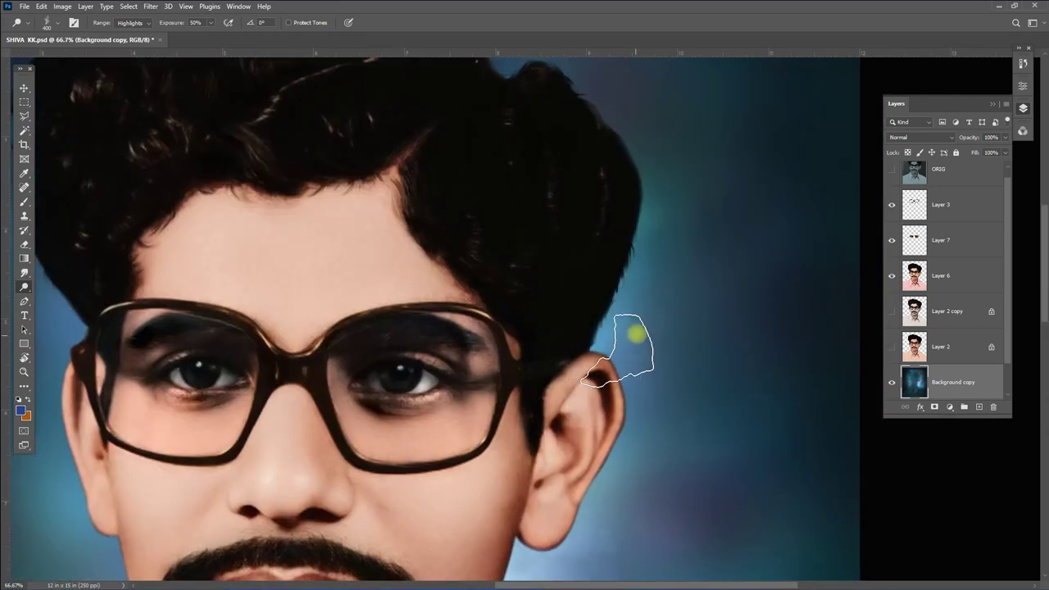
pyautogui.hscroll(-5, 466, 417)
pyautogui.scroll(-2, 466, 416)
pyautogui.press(']')
pyautogui.press(']')
pyautogui.press(']')
pyautogui.scroll(-2, 442, 409)
pyautogui.scroll(-1, 442, 409)
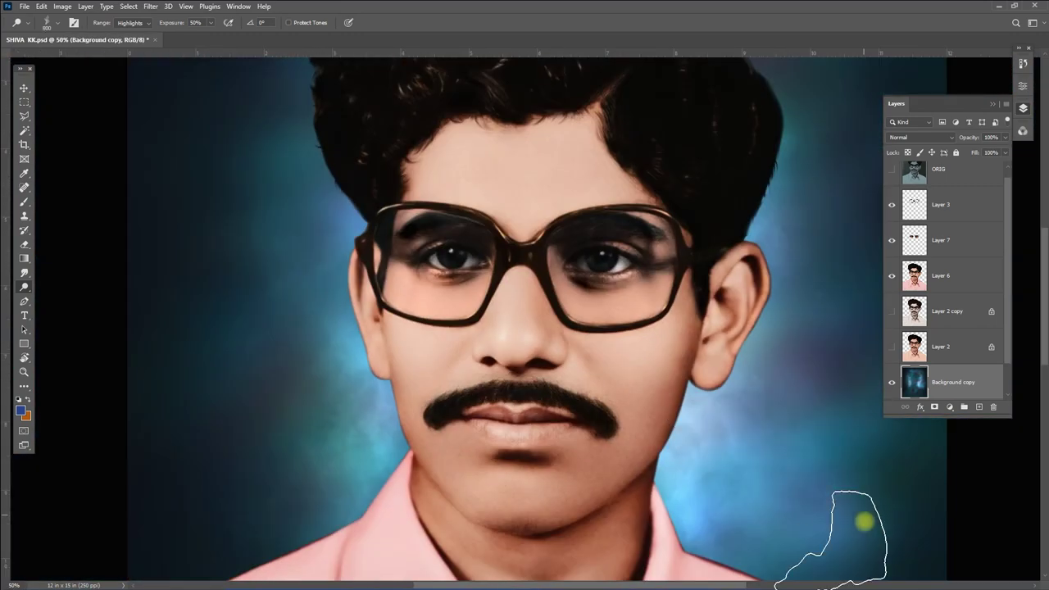
pyautogui.scroll(3, 866, 520)
pyautogui.moveTo(792, 189); pyautogui.dragTo(760, 271)
pyautogui.scroll(-1, 759, 271)
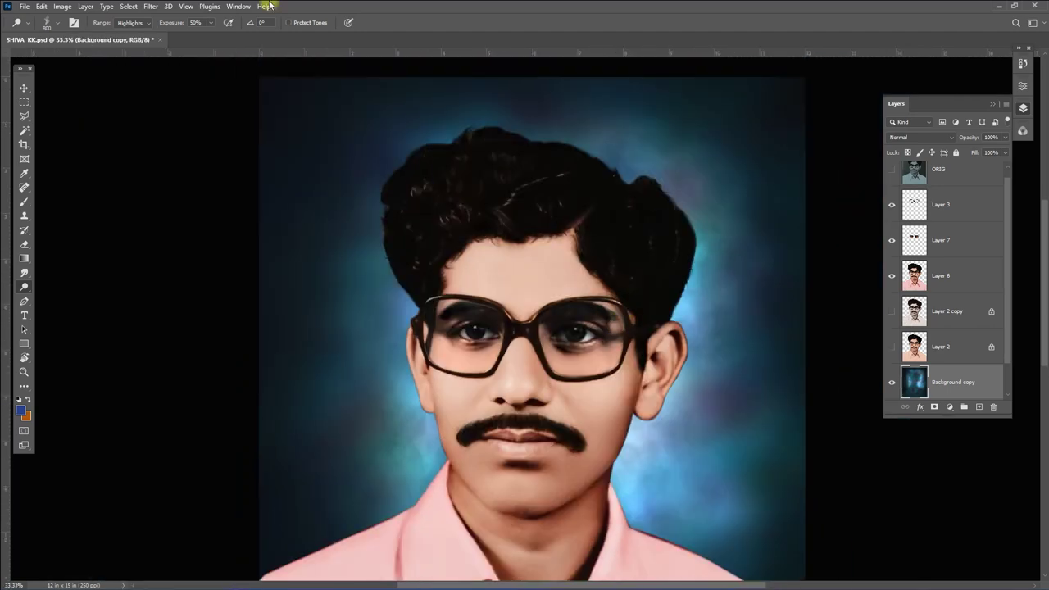
# Apply a 6.6 px Gaussian Blur to the background copy, then reselect Layer 6.
pyautogui.click(151, 6)
pyautogui.click(313, 188)
pyautogui.click(760, 275)
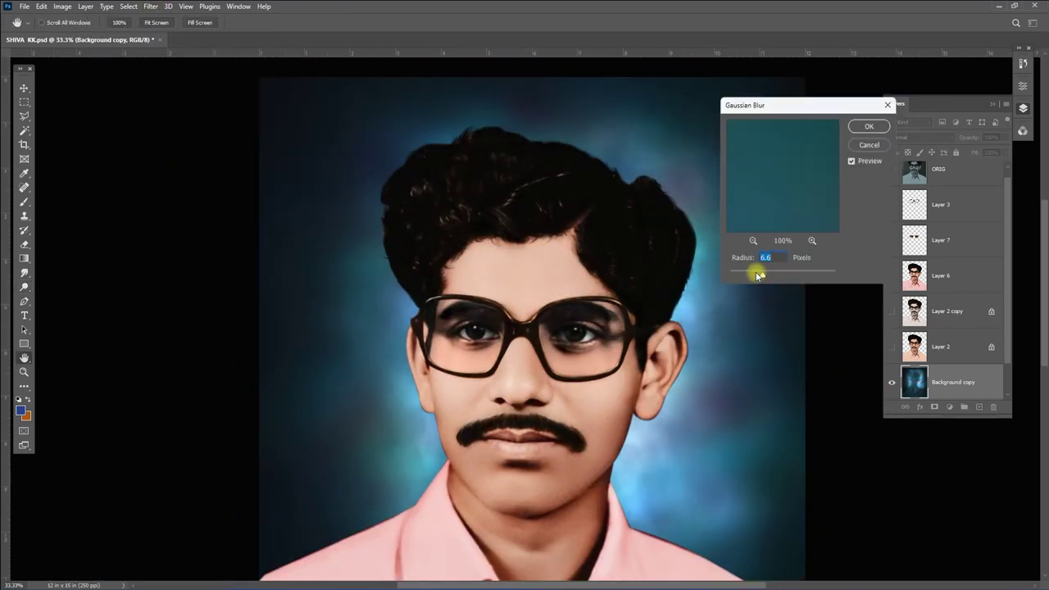
pyautogui.press('Return')
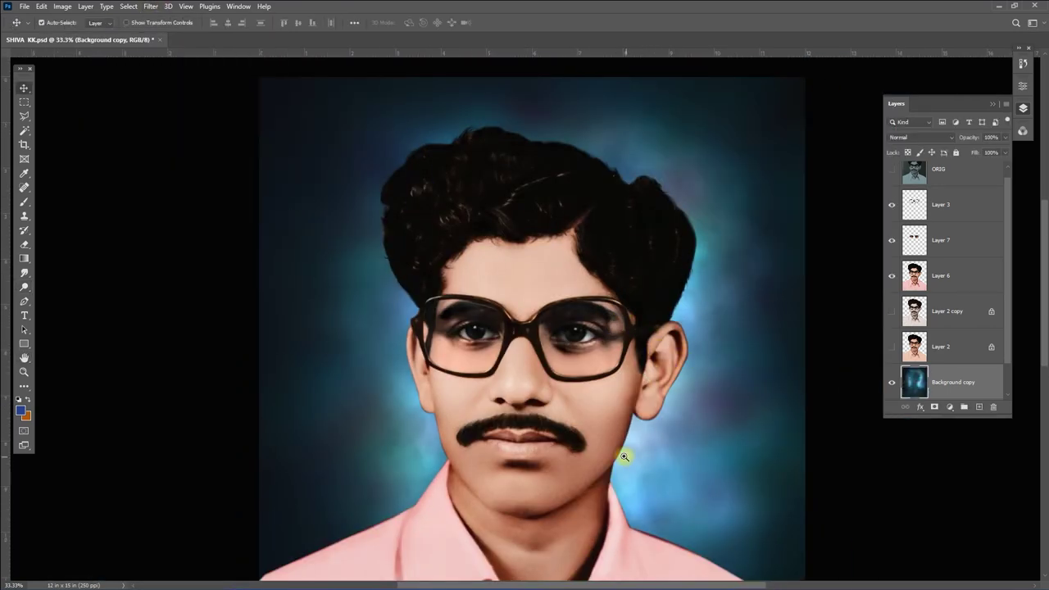
pyautogui.scroll(3, 623, 418)
pyautogui.keyDown('ctrl'); pyautogui.click(640, 410); pyautogui.keyUp('ctrl')
pyautogui.scroll(-3, 606, 345)
pyautogui.scroll(-1, 572, 287)
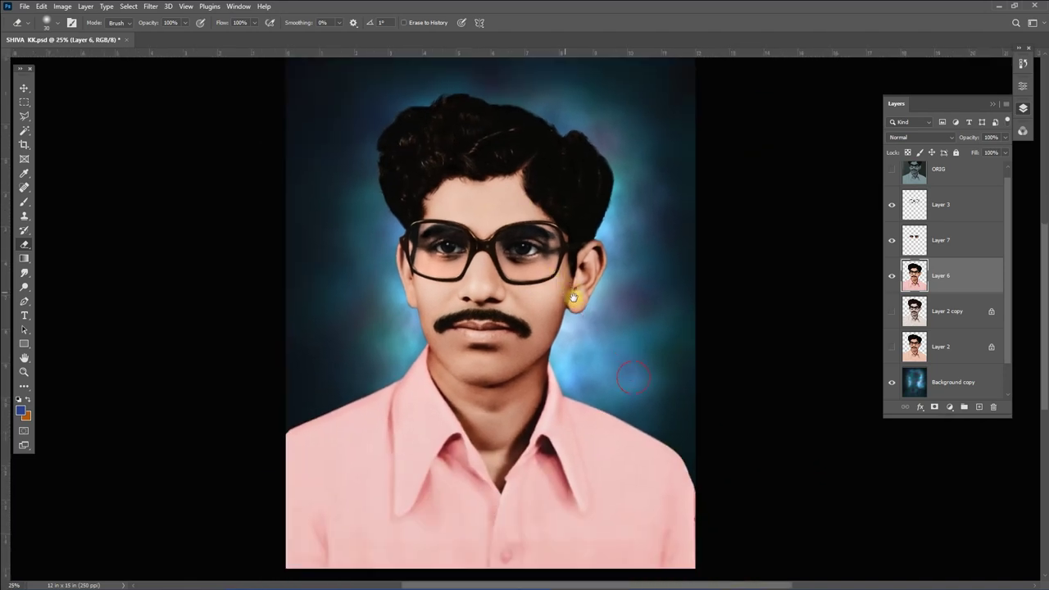
pyautogui.scroll(-1, 569, 300)
# Show the original scan, switch to full-screen view, and make the surrounding pasteboard black.
pyautogui.click(892, 169)
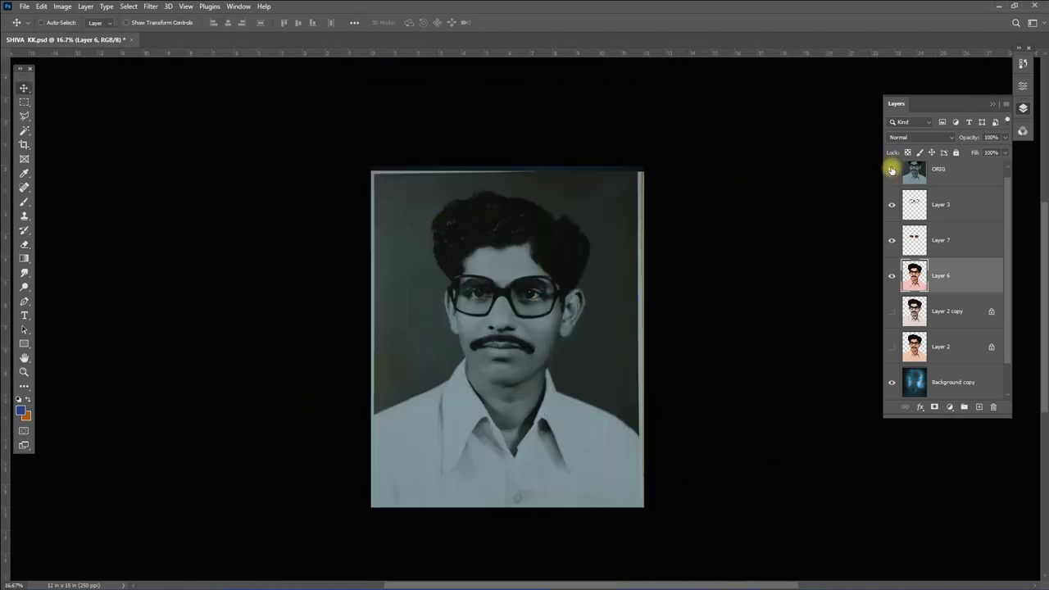
pyautogui.scroll(1, 570, 361)
pyautogui.scroll(1, 660, 299)
pyautogui.moveTo(660, 299); pyautogui.dragTo(668, 307)
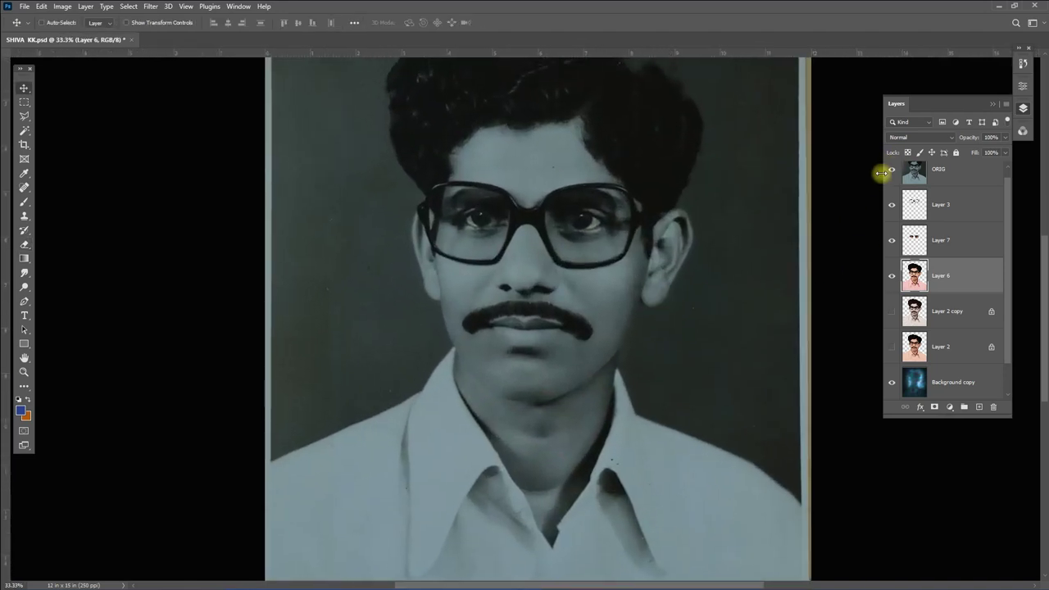
pyautogui.press('f')
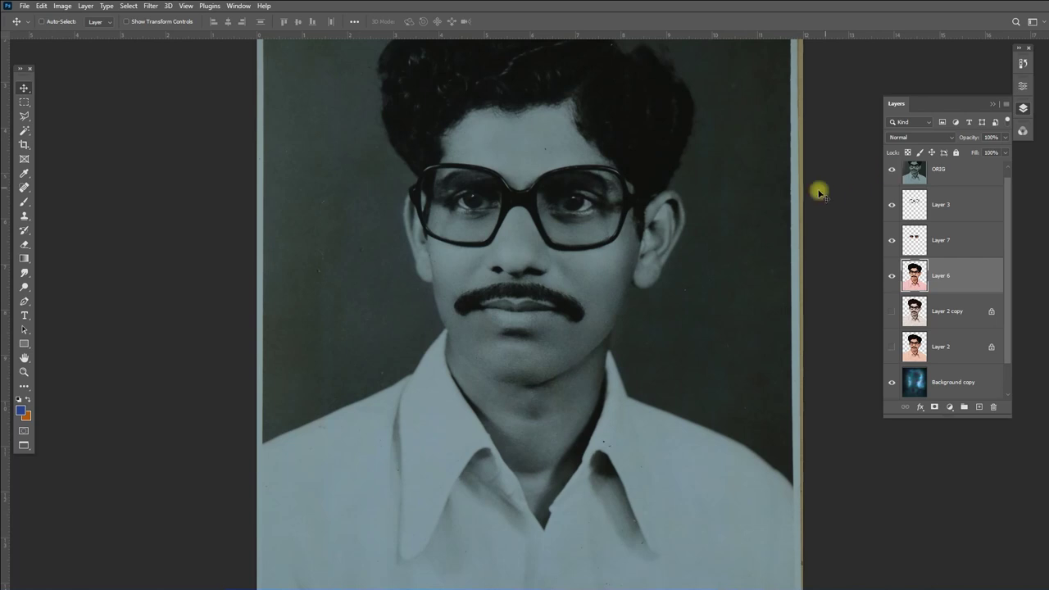
pyautogui.rightClick(830, 175)
pyautogui.click(844, 187)
# Compare the ORIG layer against the colourised portrait, finishing with ORIG hidden.
pyautogui.click(892, 169)
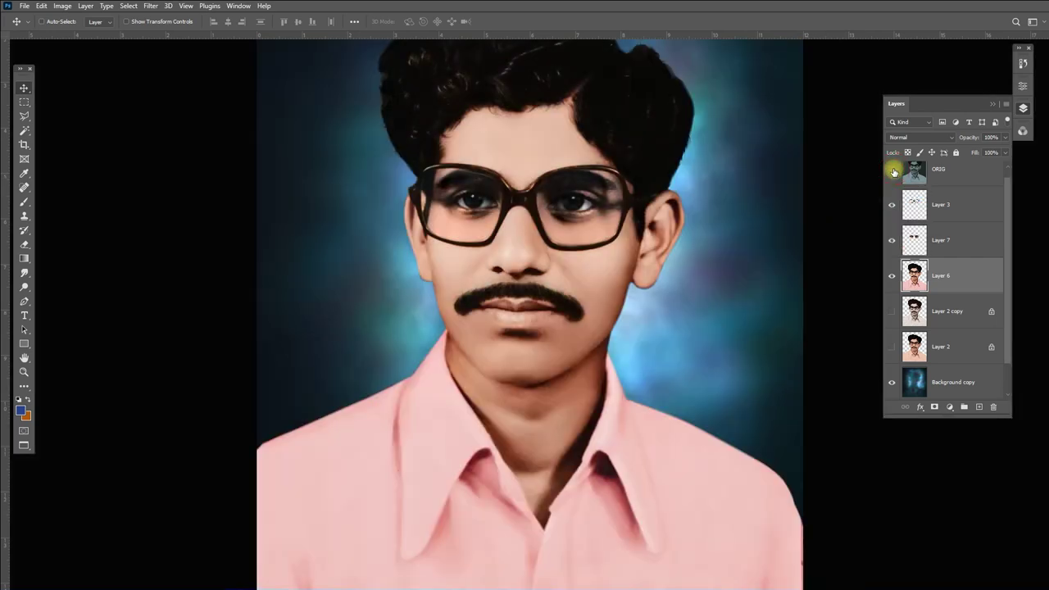
pyautogui.click(892, 169)
pyautogui.click(892, 169)
pyautogui.click(892, 170)
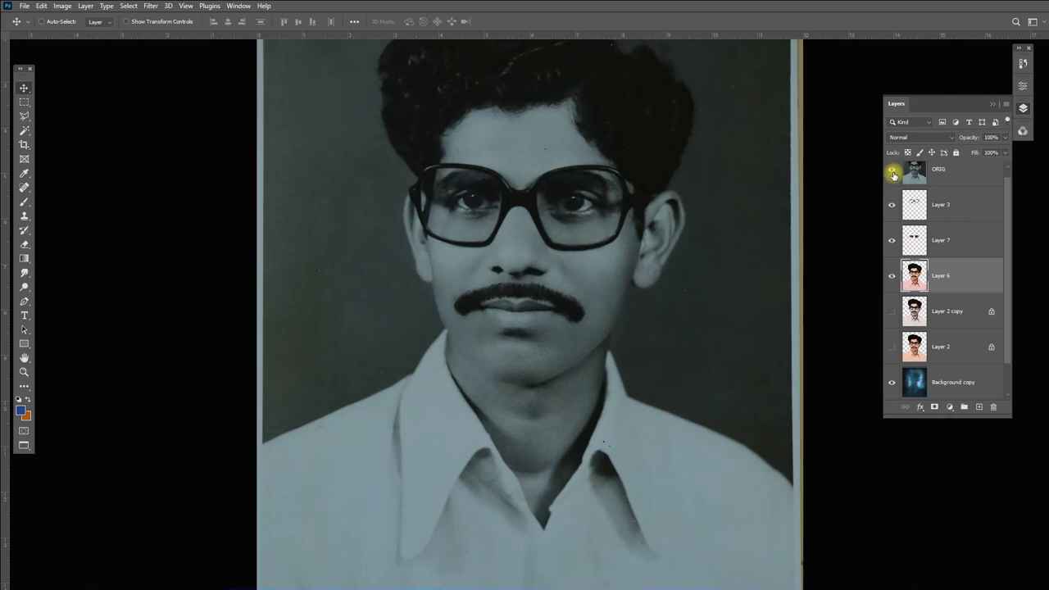
pyautogui.click(892, 169)
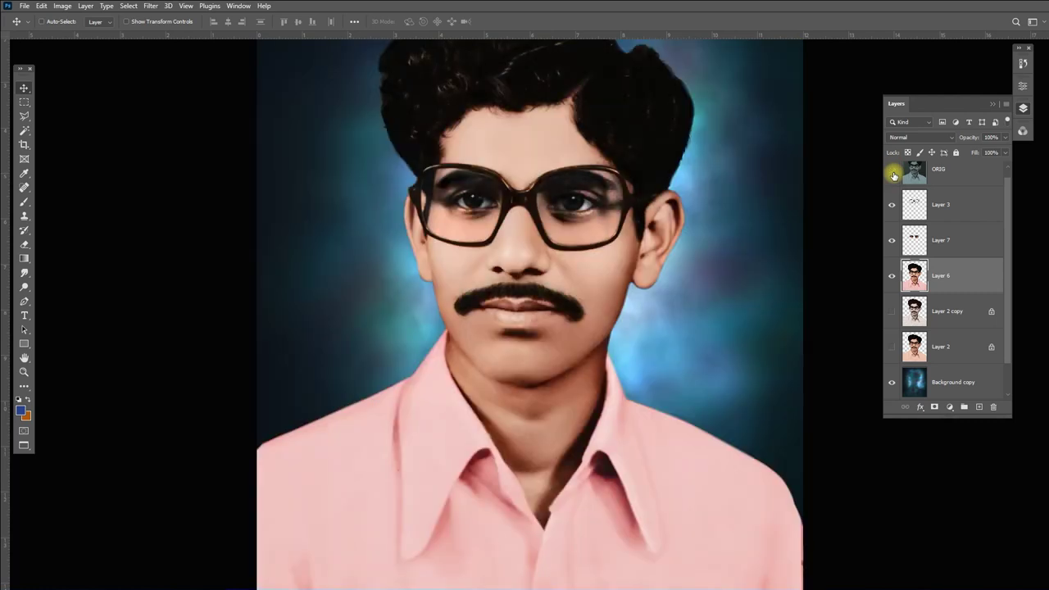